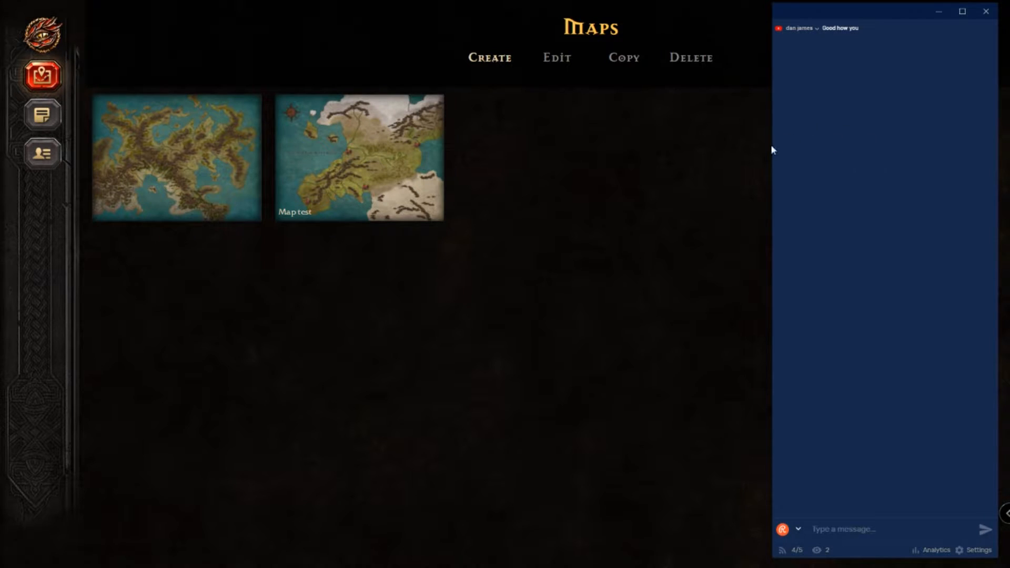
Step: Narrow the chat window and create a new Pro (HD/2x) map
left_click_drag(774, 144, 833, 146)
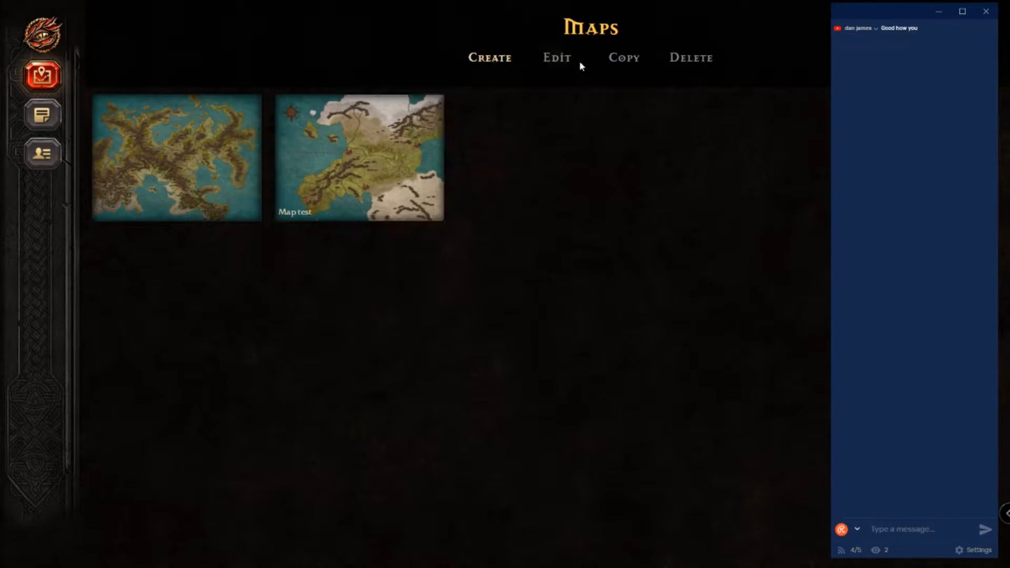
left_click(500, 59)
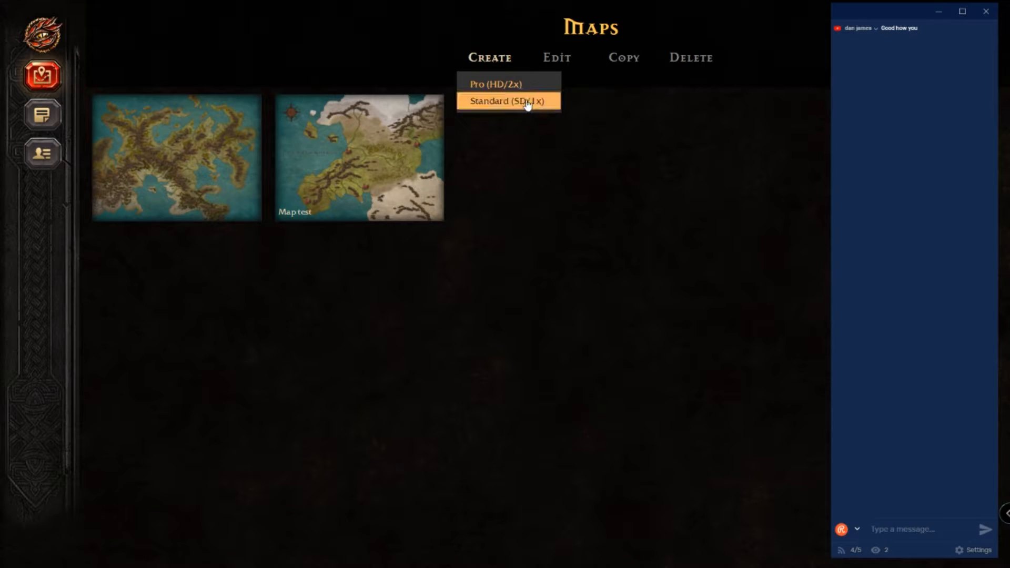
left_click(525, 86)
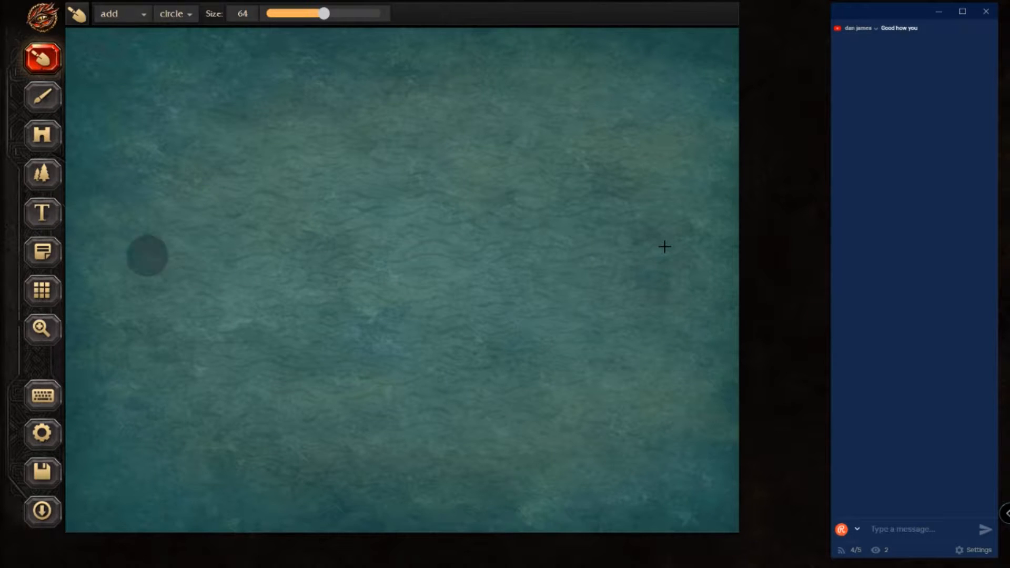
Step: Set the foreground paint brush to size 28 with softness 0.57
left_click(47, 100)
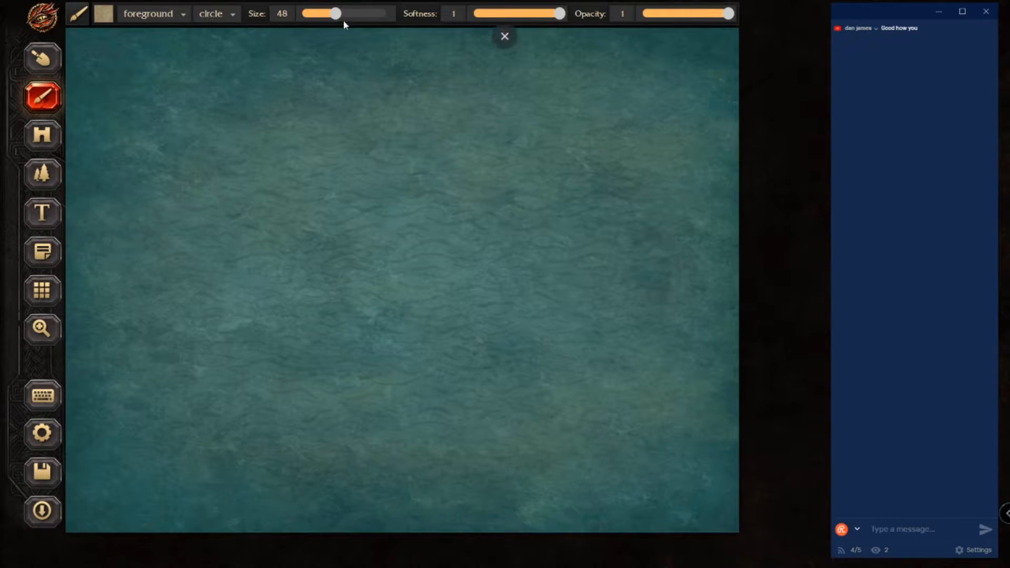
left_click_drag(335, 14, 332, 16)
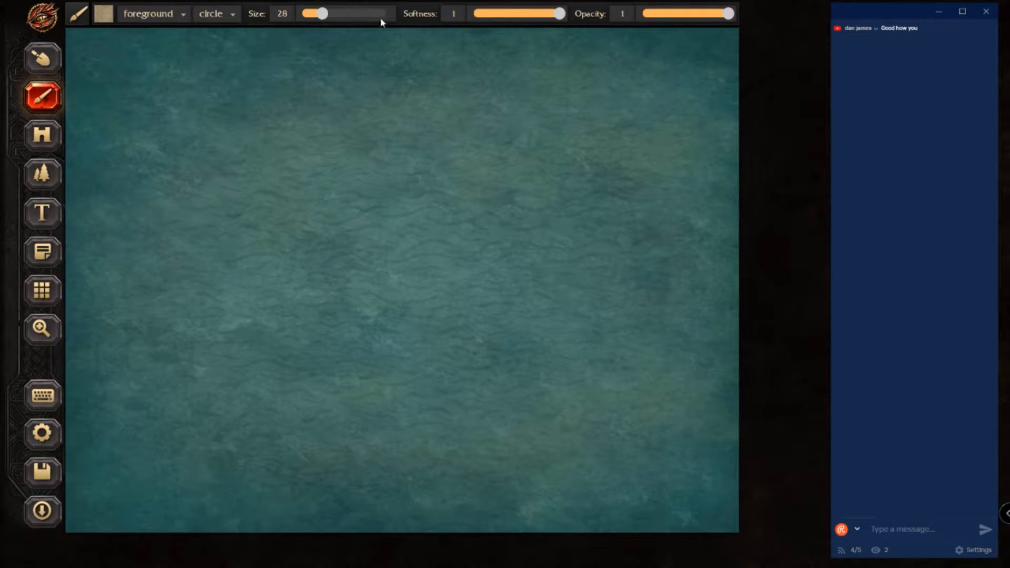
left_click_drag(559, 13, 529, 15)
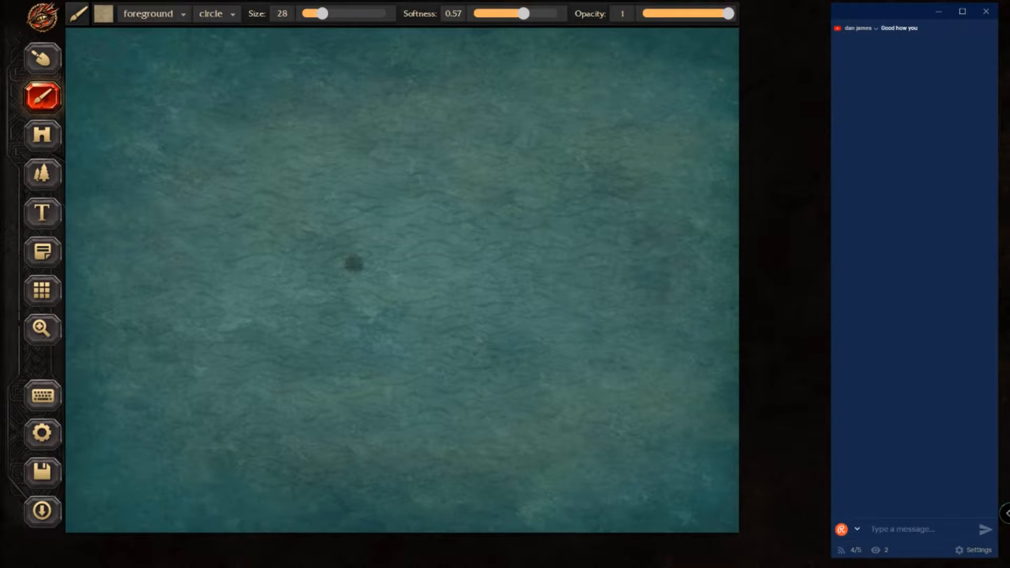
Step: With the landmass tool in add mode at size 28, draw two irregular landmasses, one central and one in the southwest
left_click(38, 55)
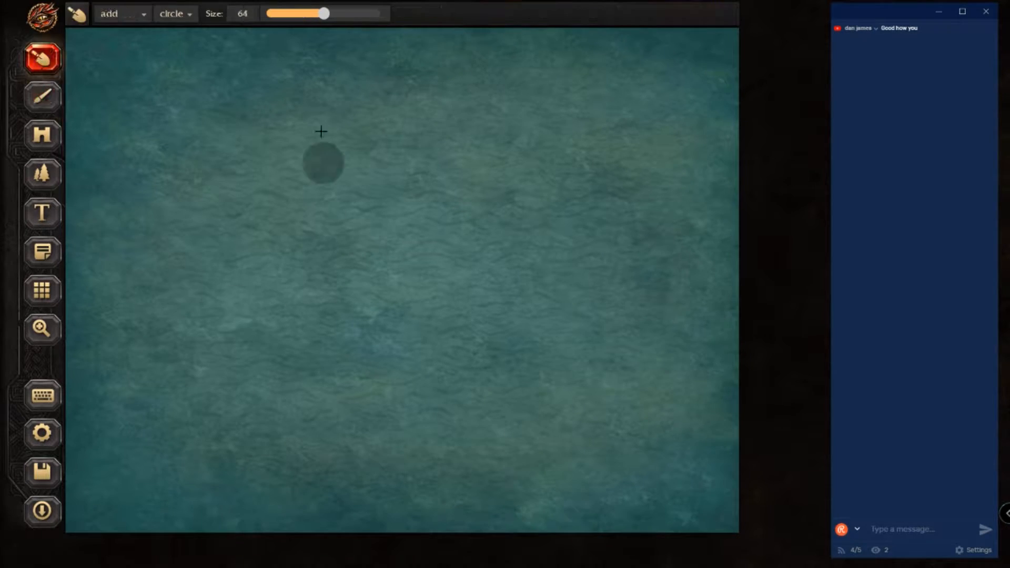
left_click_drag(323, 17, 293, 20)
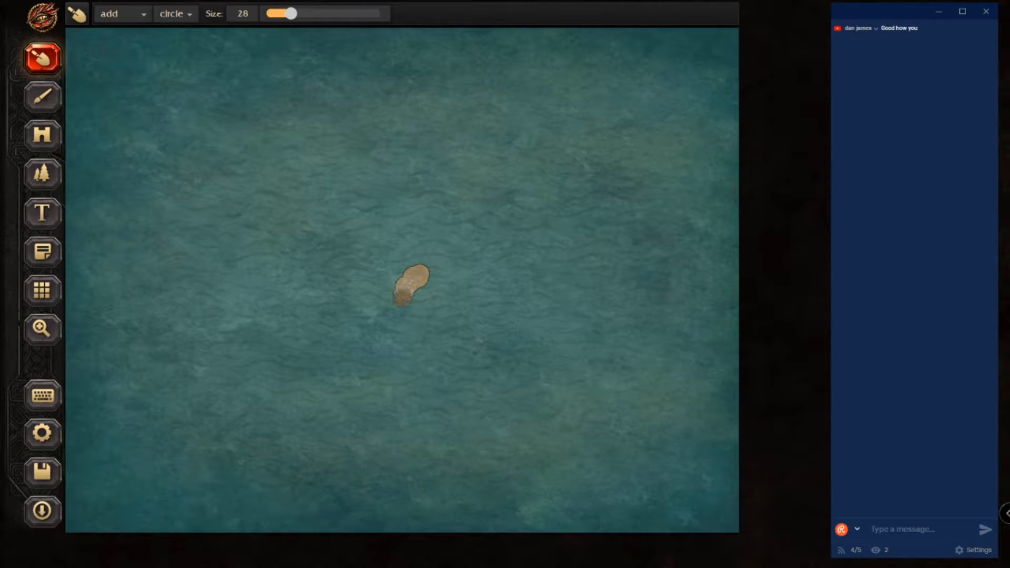
mouse_move(434, 291)
left_mouse_down()
mouse_move(418, 226)
mouse_move(454, 253)
mouse_move(450, 268)
mouse_move(430, 263)
mouse_move(440, 284)
mouse_move(459, 290)
mouse_move(444, 286)
mouse_move(394, 326)
mouse_move(410, 360)
mouse_move(456, 384)
mouse_move(467, 358)
mouse_move(460, 348)
mouse_move(437, 363)
mouse_move(414, 352)
mouse_move(407, 330)
mouse_move(413, 347)
mouse_move(433, 301)
mouse_move(513, 241)
mouse_move(525, 225)
mouse_move(521, 199)
mouse_move(498, 206)
mouse_move(447, 251)
mouse_move(507, 232)
left_mouse_up()
mouse_move(232, 341)
left_mouse_down()
mouse_move(255, 360)
mouse_move(231, 313)
mouse_move(179, 344)
mouse_move(218, 320)
mouse_move(225, 329)
mouse_move(244, 384)
mouse_move(223, 428)
mouse_move(324, 322)
mouse_move(308, 315)
mouse_move(254, 328)
mouse_move(290, 336)
mouse_move(309, 250)
mouse_move(311, 273)
mouse_move(346, 297)
mouse_move(314, 302)
left_mouse_up()
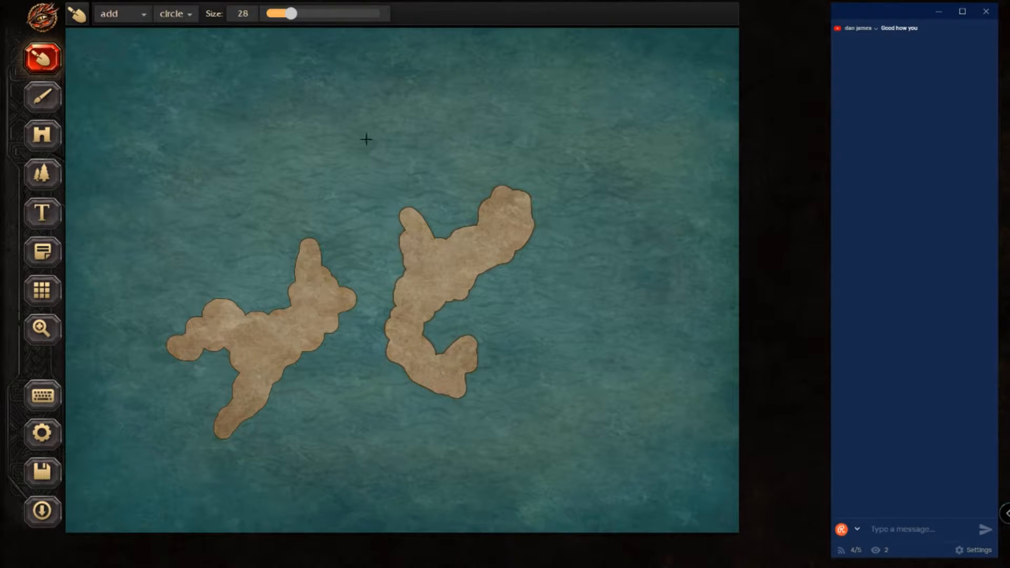
Step: Enlarge the two landmasses with peninsulas, extending the central one northwest, northeast and south and filling out the southwestern one's southeast side
mouse_move(382, 206)
left_mouse_down()
mouse_move(366, 245)
mouse_move(418, 235)
mouse_move(390, 208)
left_mouse_up()
mouse_move(392, 354)
left_mouse_down()
mouse_move(370, 376)
mouse_move(401, 427)
mouse_move(410, 403)
mouse_move(383, 383)
left_mouse_up()
mouse_move(338, 309)
left_mouse_down()
mouse_move(341, 339)
mouse_move(313, 349)
mouse_move(319, 324)
mouse_move(335, 389)
mouse_move(301, 371)
left_mouse_up()
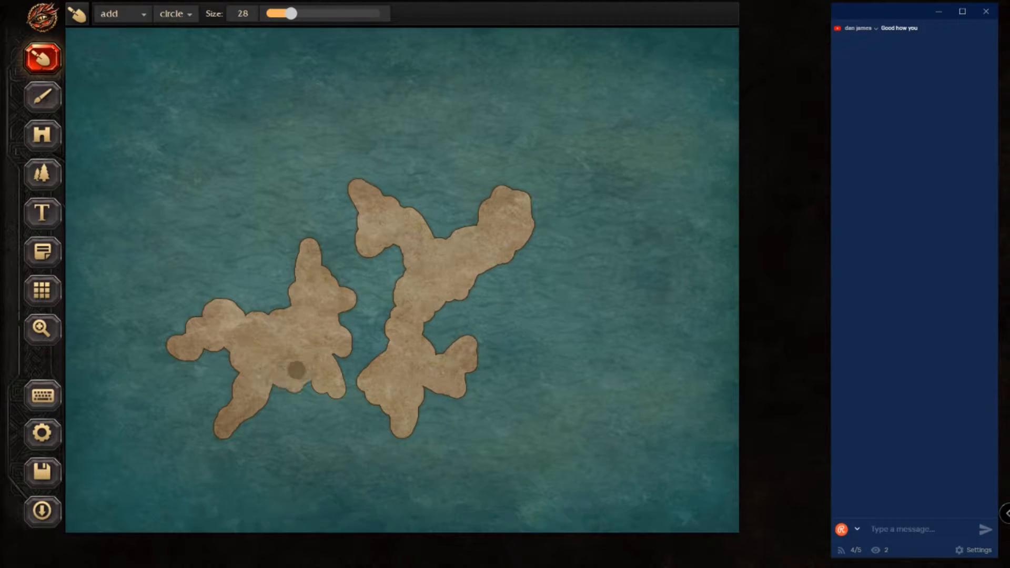
mouse_move(482, 273)
left_mouse_down()
mouse_move(562, 278)
mouse_move(545, 140)
mouse_move(512, 187)
mouse_move(532, 201)
mouse_move(547, 239)
mouse_move(530, 262)
left_mouse_up()
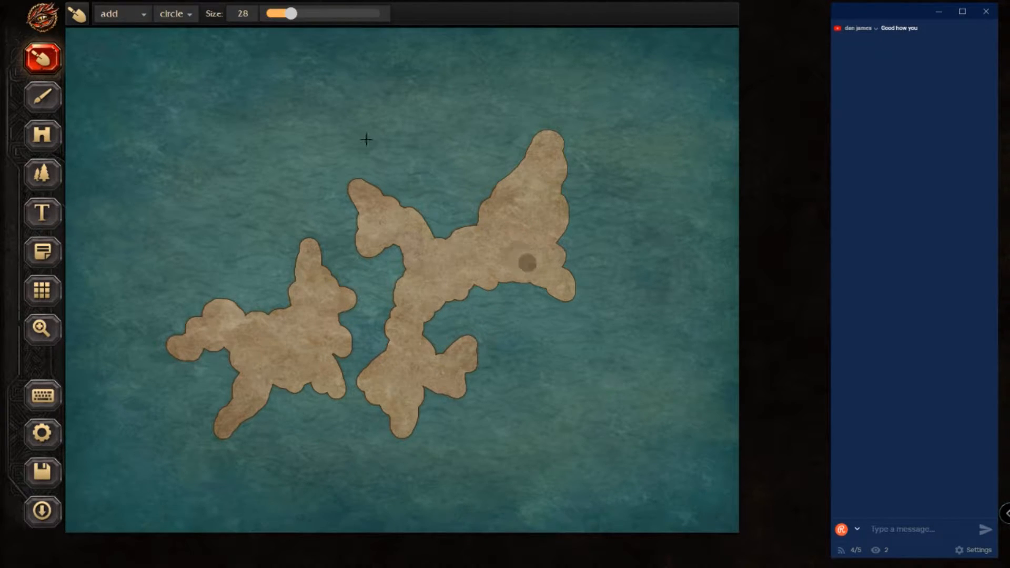
mouse_move(361, 194)
left_mouse_down()
mouse_move(312, 219)
mouse_move(328, 168)
mouse_move(369, 180)
mouse_move(341, 190)
left_mouse_up()
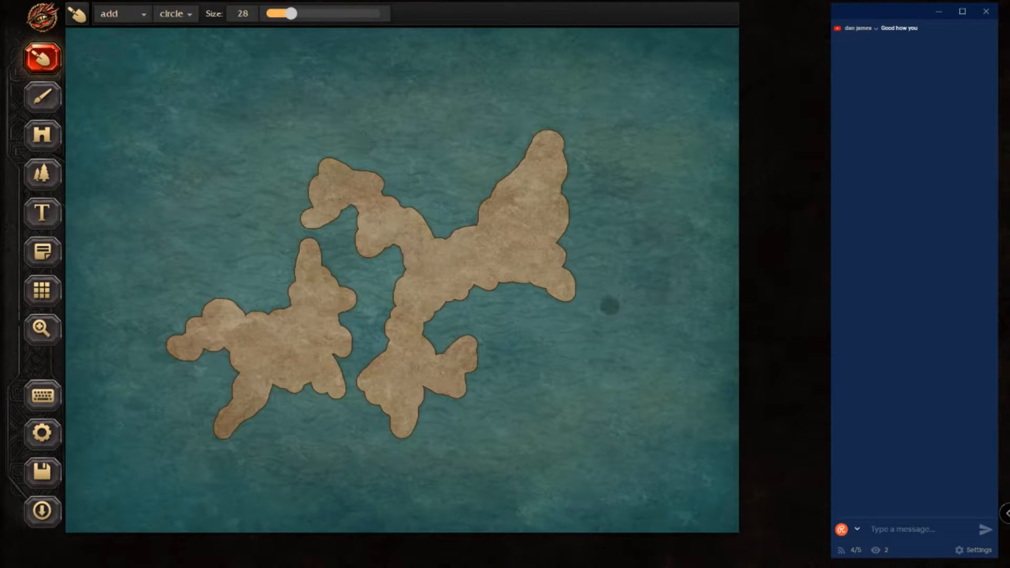
Step: Draw three separate islands around the central landmass, in the east, the northeast and the south
mouse_move(629, 350)
left_mouse_down()
mouse_move(664, 364)
mouse_move(662, 344)
mouse_move(609, 284)
mouse_move(647, 345)
left_mouse_up()
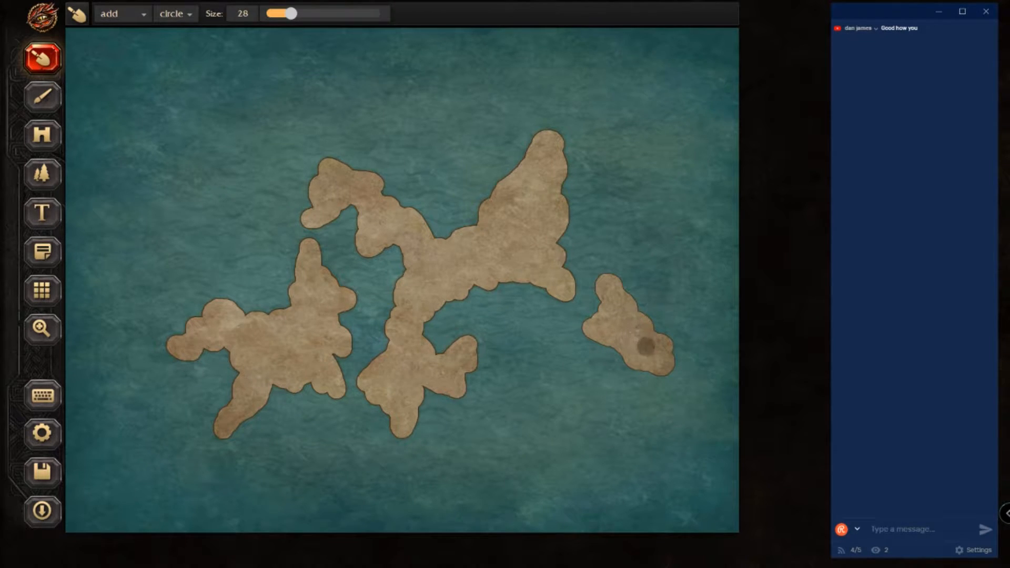
mouse_move(597, 105)
left_mouse_down()
mouse_move(653, 81)
mouse_move(640, 59)
mouse_move(623, 91)
left_mouse_up()
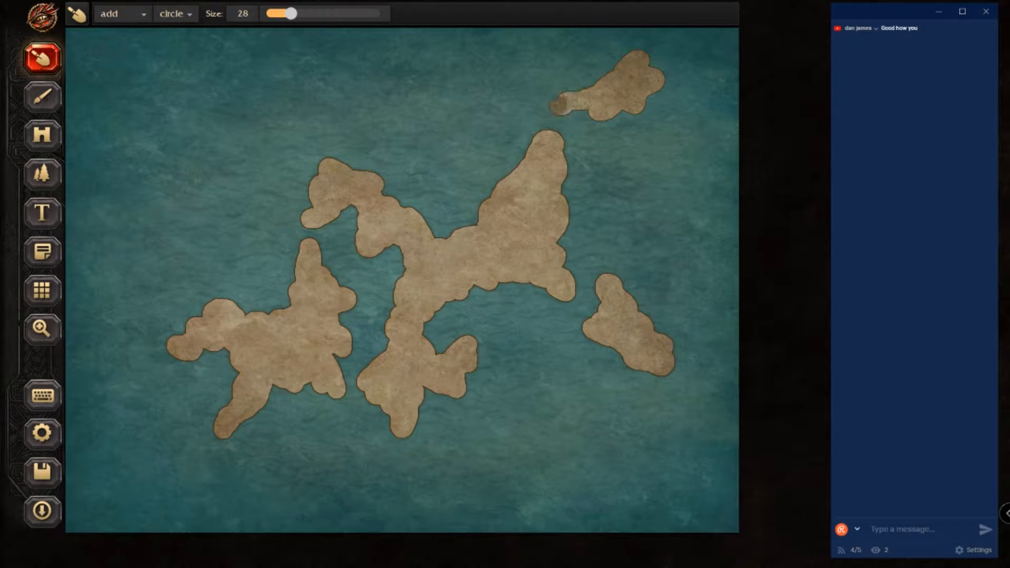
left_click_drag(581, 117, 595, 127)
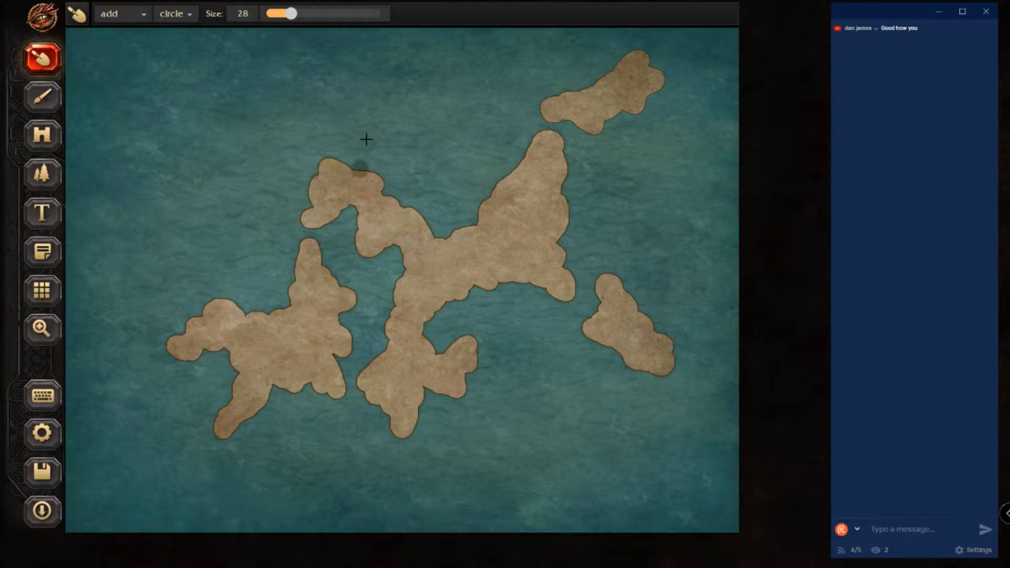
mouse_move(515, 441)
left_mouse_down()
mouse_move(488, 462)
mouse_move(554, 452)
mouse_move(517, 403)
mouse_move(488, 421)
mouse_move(519, 416)
mouse_move(535, 427)
mouse_move(531, 441)
mouse_move(515, 404)
left_mouse_up()
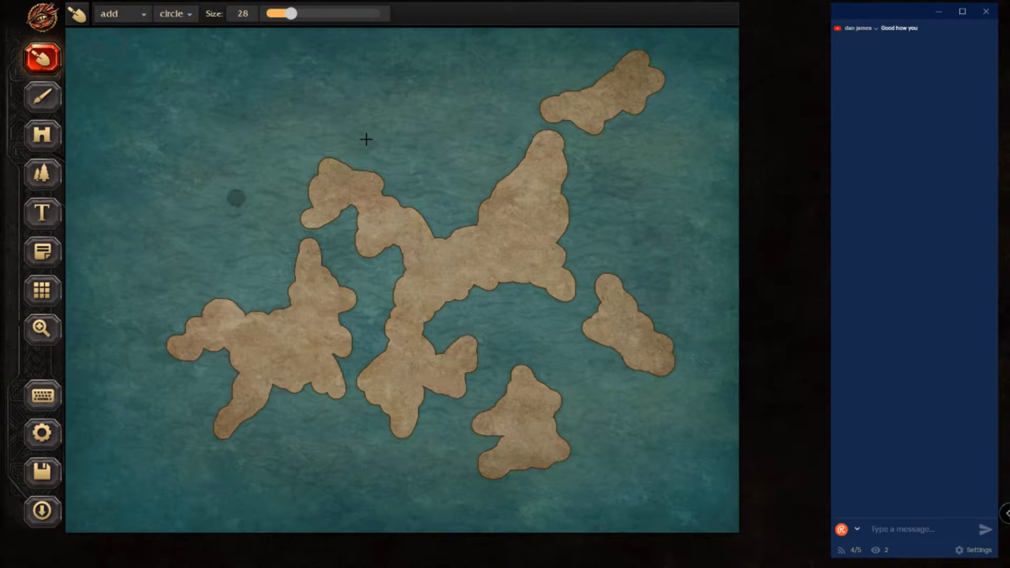
Step: Draw islands in the northwest and far west, and add land in the northeast, including a strip along the map's northern edge
mouse_move(280, 175)
left_mouse_down()
mouse_move(264, 151)
mouse_move(236, 151)
left_mouse_up()
mouse_move(194, 103)
left_mouse_down()
mouse_move(220, 175)
mouse_move(230, 188)
mouse_move(241, 183)
mouse_move(275, 226)
mouse_move(273, 184)
mouse_move(245, 174)
left_mouse_up()
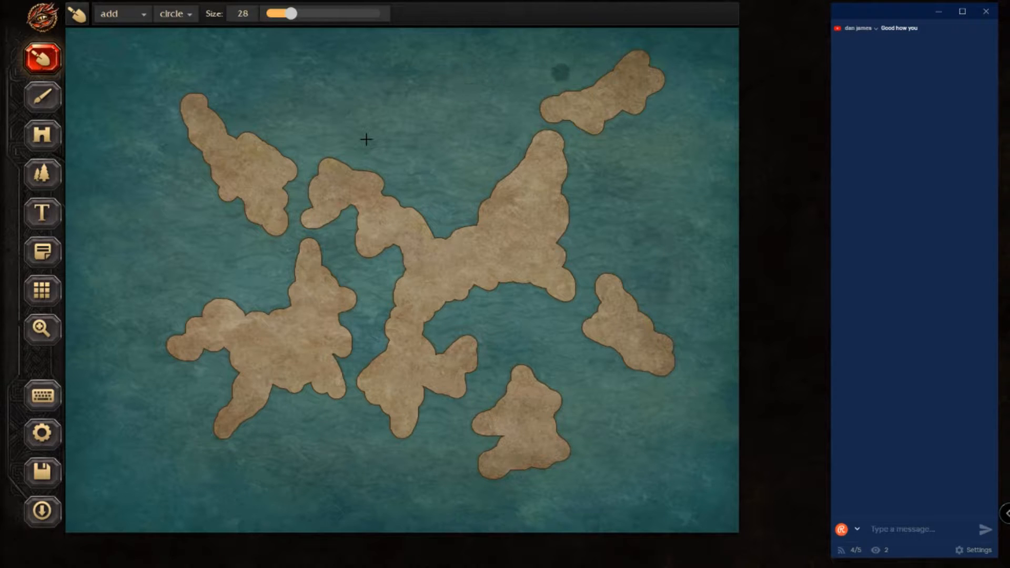
mouse_move(529, 97)
left_mouse_down()
mouse_move(532, 76)
mouse_move(565, 88)
mouse_move(539, 90)
mouse_move(545, 95)
mouse_move(593, 100)
left_mouse_up()
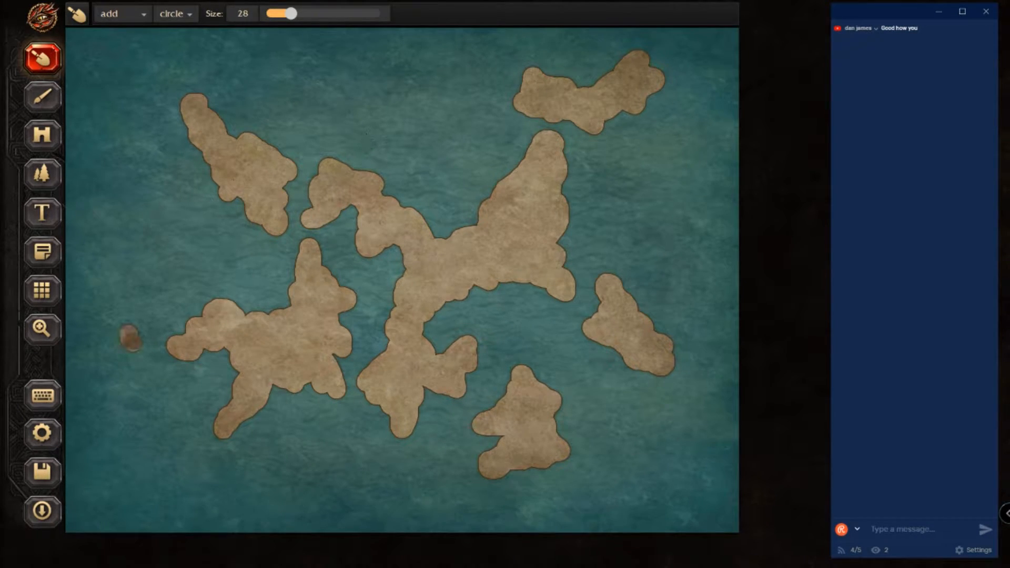
mouse_move(139, 321)
left_mouse_down()
mouse_move(122, 302)
mouse_move(155, 277)
mouse_move(156, 295)
mouse_move(139, 308)
mouse_move(131, 341)
left_mouse_up()
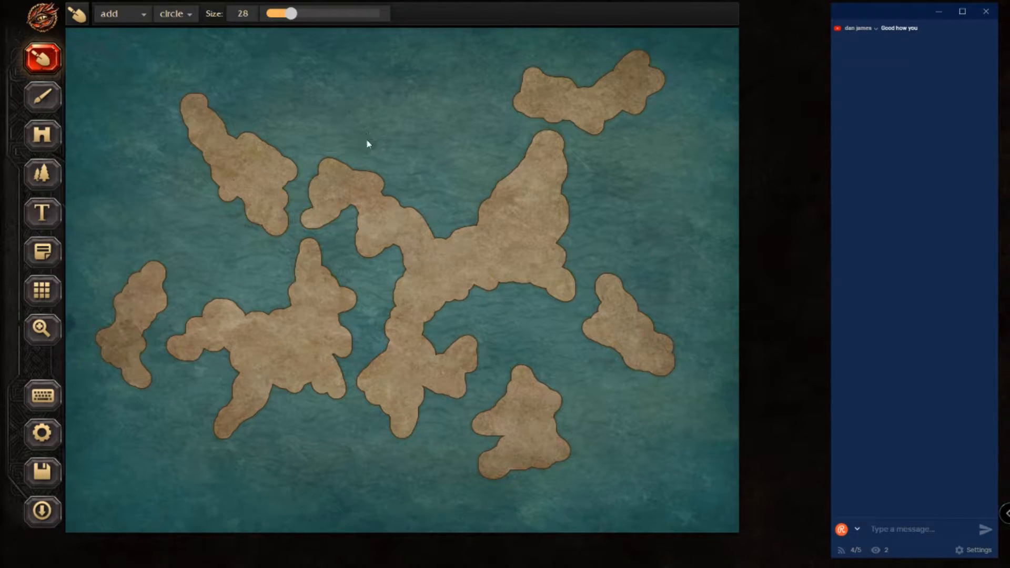
left_click_drag(480, 48, 737, 35)
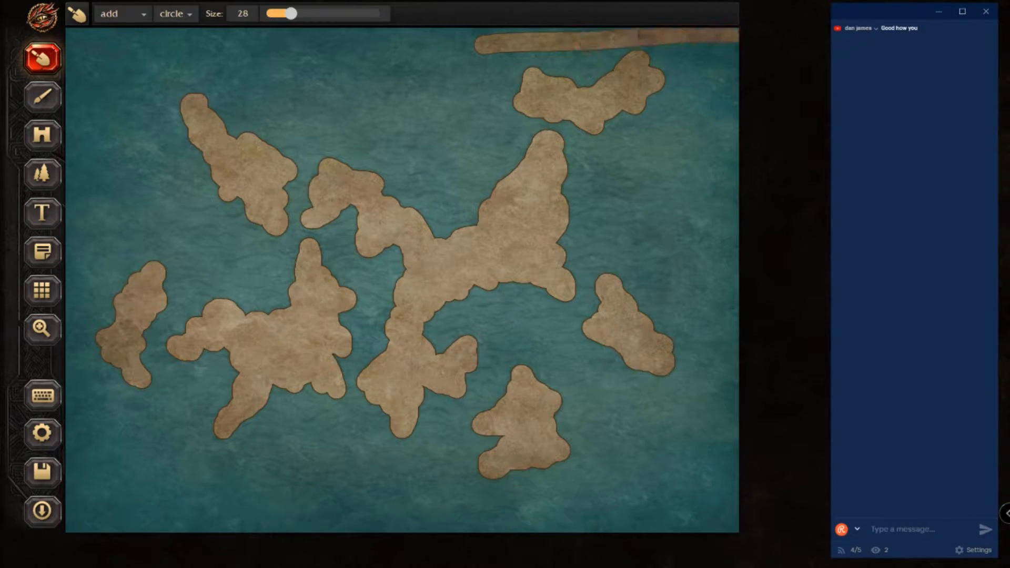
key("z")
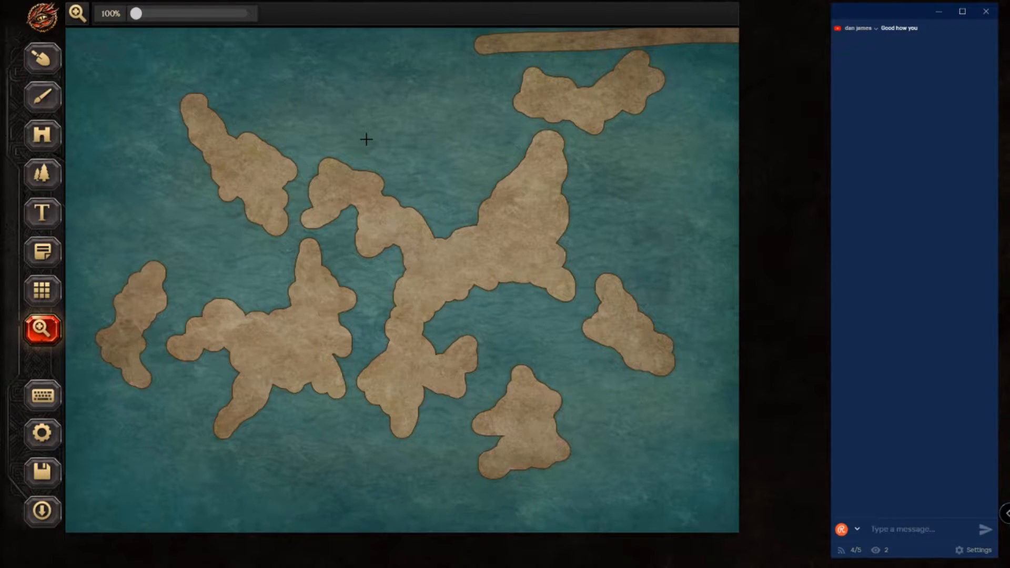
key("b")
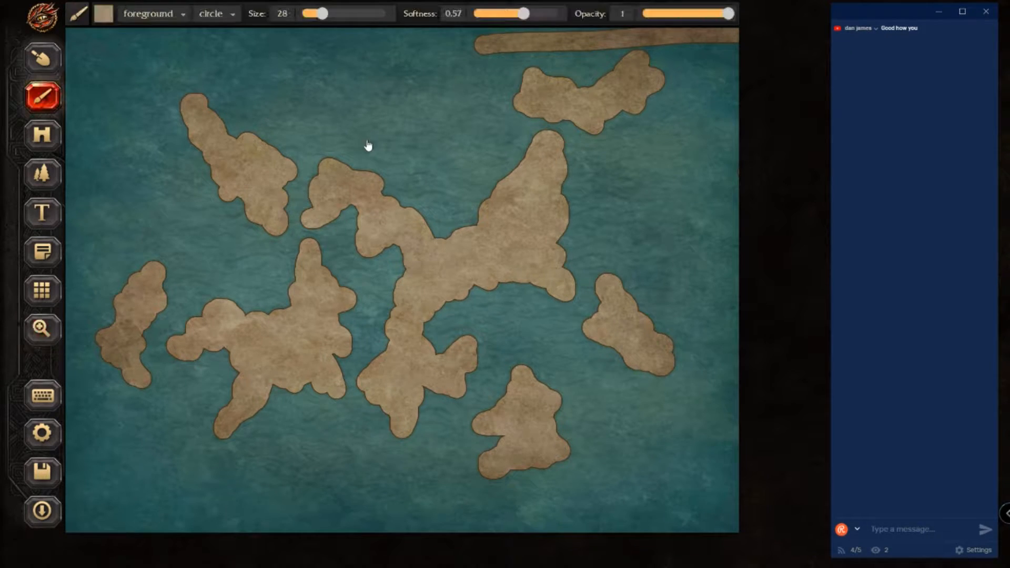
left_click(42, 58)
left_click(42, 97)
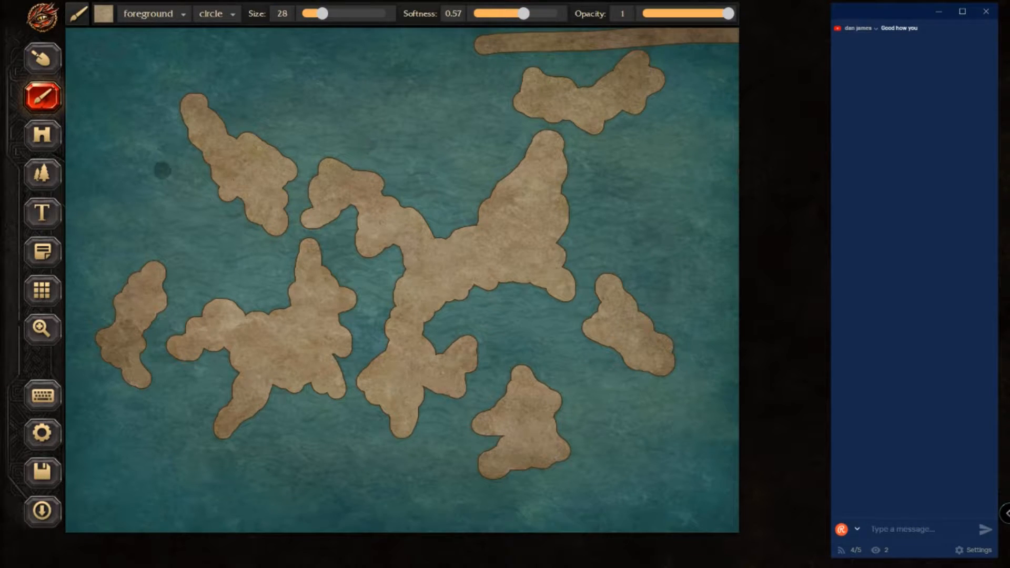
left_click(42, 58)
Step: Extend the northwestern island westward, join it to the central landmass, and widen the southwestern landmass's northern tip
mouse_move(130, 176)
left_mouse_down()
mouse_move(155, 166)
mouse_move(173, 179)
mouse_move(197, 147)
mouse_move(178, 173)
left_mouse_up()
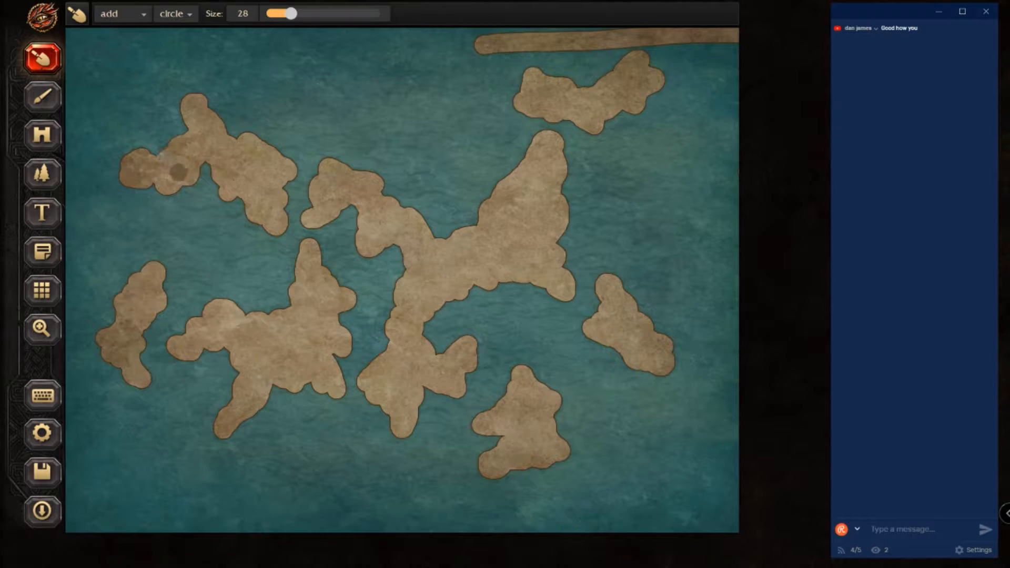
mouse_move(347, 130)
left_mouse_down()
mouse_move(382, 156)
mouse_move(367, 96)
mouse_move(342, 125)
mouse_move(370, 119)
mouse_move(374, 132)
mouse_move(348, 146)
mouse_move(368, 165)
mouse_move(300, 154)
mouse_move(283, 169)
mouse_move(297, 187)
mouse_move(320, 185)
mouse_move(311, 164)
left_mouse_up()
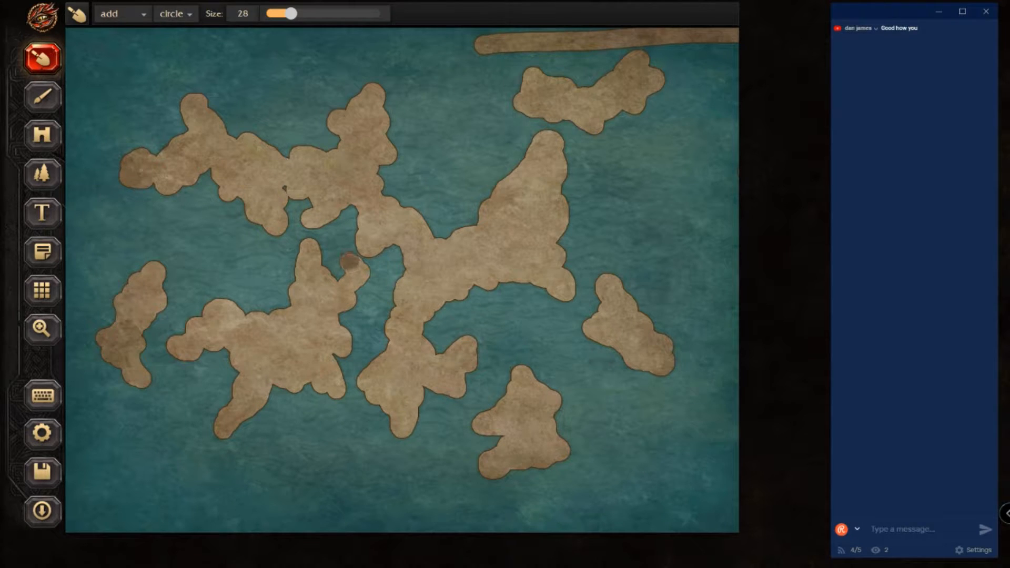
left_click_drag(346, 253, 336, 275)
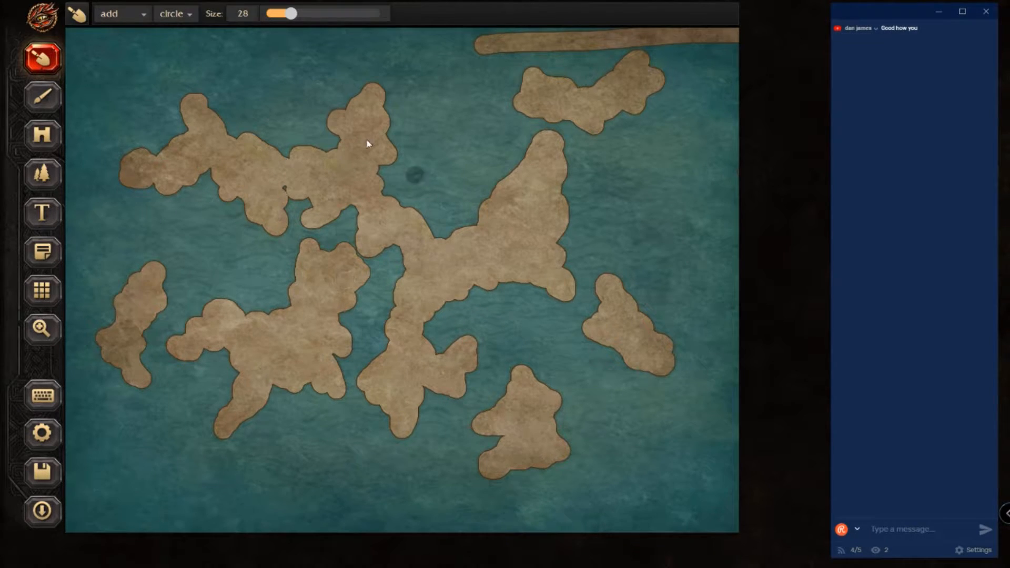
Step: Expand the northeastern island into a continent that fills the map's northeast corner out to both edges
mouse_move(479, 135)
left_mouse_down()
mouse_move(521, 119)
mouse_move(517, 97)
mouse_move(508, 82)
mouse_move(479, 91)
mouse_move(471, 121)
mouse_move(497, 128)
mouse_move(528, 95)
left_mouse_up()
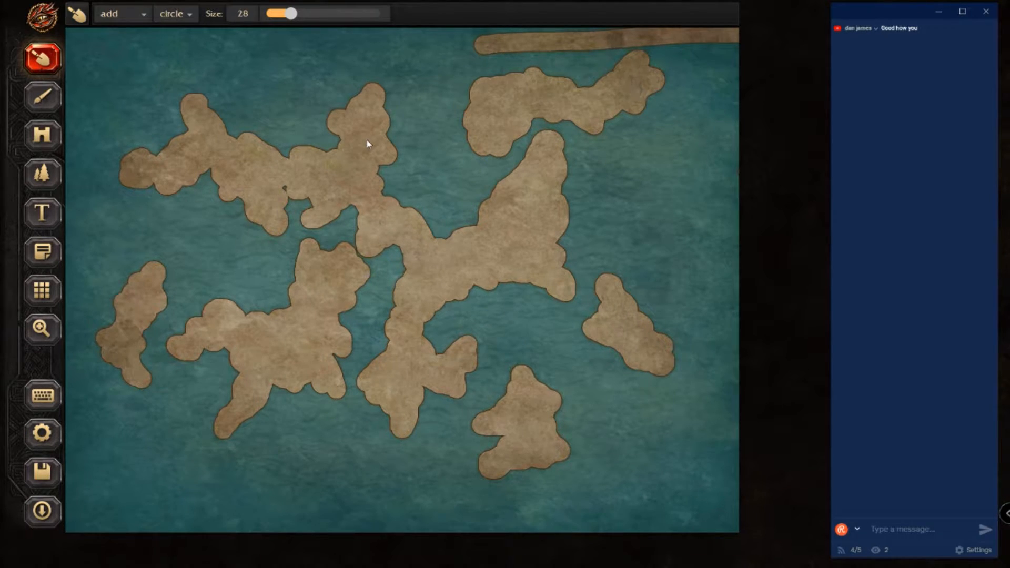
mouse_move(573, 46)
left_mouse_down()
mouse_move(623, 71)
mouse_move(618, 50)
mouse_move(595, 42)
mouse_move(504, 57)
mouse_move(479, 39)
mouse_move(524, 30)
mouse_move(553, 45)
mouse_move(584, 93)
mouse_move(673, 154)
mouse_move(733, 111)
left_mouse_up()
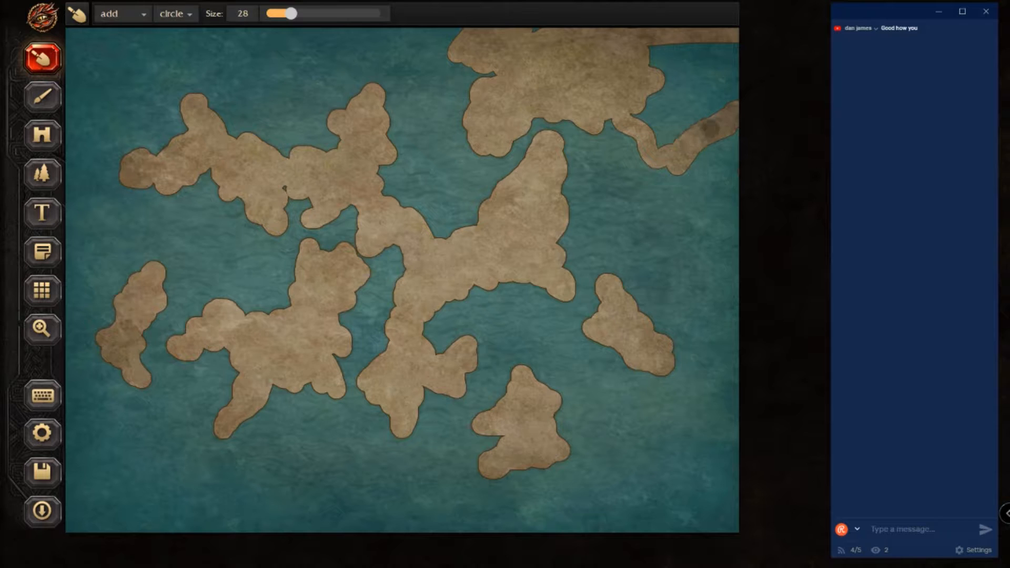
mouse_move(734, 153)
left_mouse_down()
mouse_move(652, 125)
mouse_move(647, 110)
mouse_move(666, 77)
mouse_move(659, 61)
mouse_move(678, 58)
mouse_move(689, 99)
mouse_move(680, 125)
mouse_move(727, 79)
mouse_move(735, 51)
mouse_move(687, 40)
left_mouse_up()
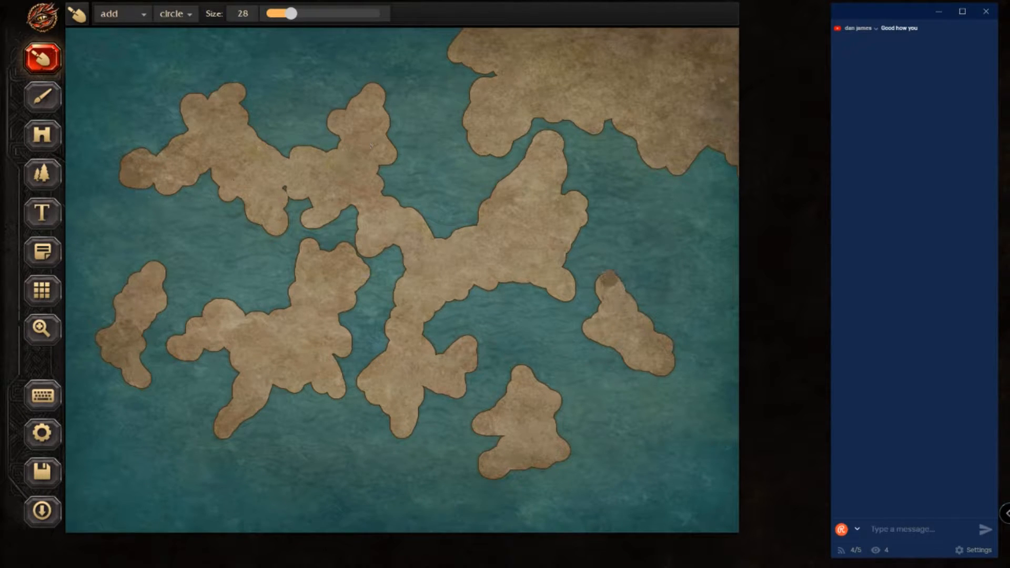
Step: Enlarge the eastern island with a long southern tail and extend the southern island with eastern and southern peninsulas
mouse_move(597, 279)
left_mouse_down()
mouse_move(597, 342)
mouse_move(575, 353)
mouse_move(583, 375)
mouse_move(614, 345)
left_mouse_up()
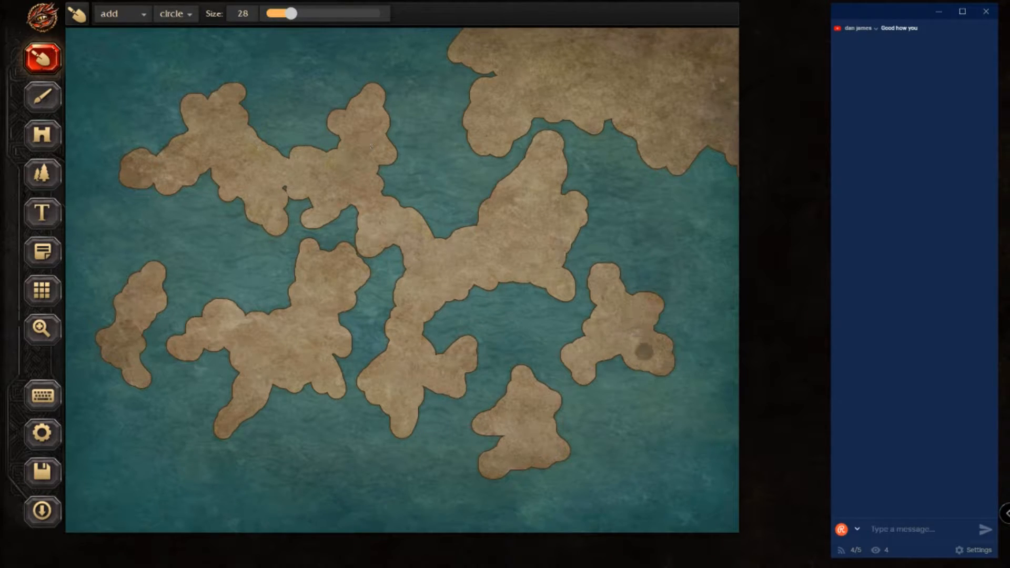
mouse_move(672, 402)
left_mouse_down()
mouse_move(670, 426)
mouse_move(678, 399)
mouse_move(643, 392)
mouse_move(659, 398)
mouse_move(648, 432)
left_mouse_up()
mouse_move(636, 462)
left_mouse_down()
mouse_move(678, 409)
mouse_move(675, 387)
mouse_move(655, 381)
left_mouse_up()
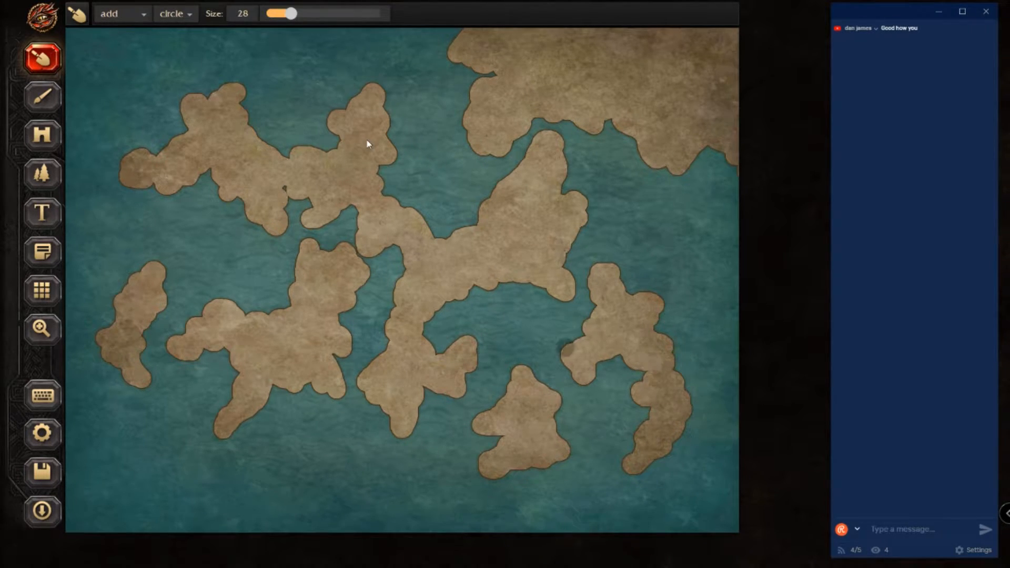
mouse_move(563, 394)
left_mouse_down()
mouse_move(598, 413)
mouse_move(563, 415)
mouse_move(613, 393)
mouse_move(608, 416)
left_mouse_up()
mouse_move(554, 472)
left_mouse_down()
mouse_move(558, 493)
mouse_move(540, 496)
mouse_move(529, 467)
left_mouse_up()
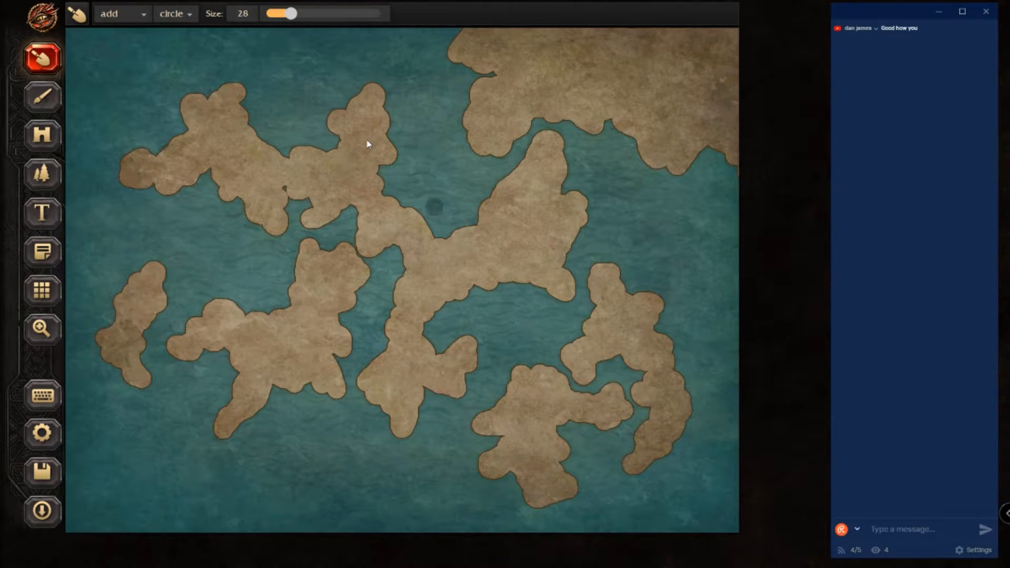
Step: Add a southern and a northern peninsula to the central landmass, and draw a small island off its east coast
mouse_move(486, 287)
left_mouse_down()
mouse_move(514, 305)
mouse_move(519, 288)
mouse_move(501, 281)
mouse_move(522, 327)
mouse_move(503, 316)
left_mouse_up()
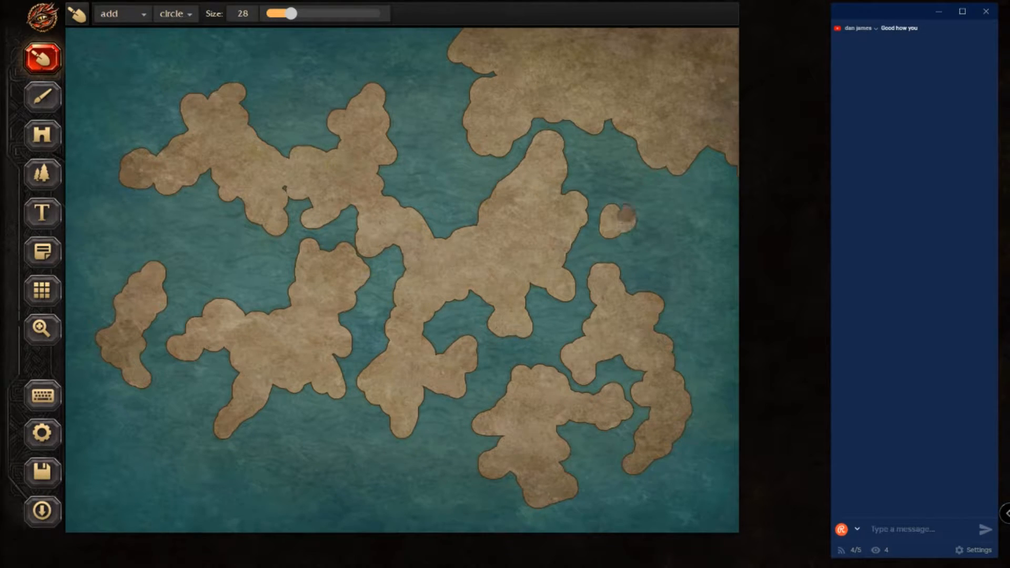
mouse_move(621, 191)
left_mouse_down()
mouse_move(611, 209)
mouse_move(636, 191)
left_mouse_up()
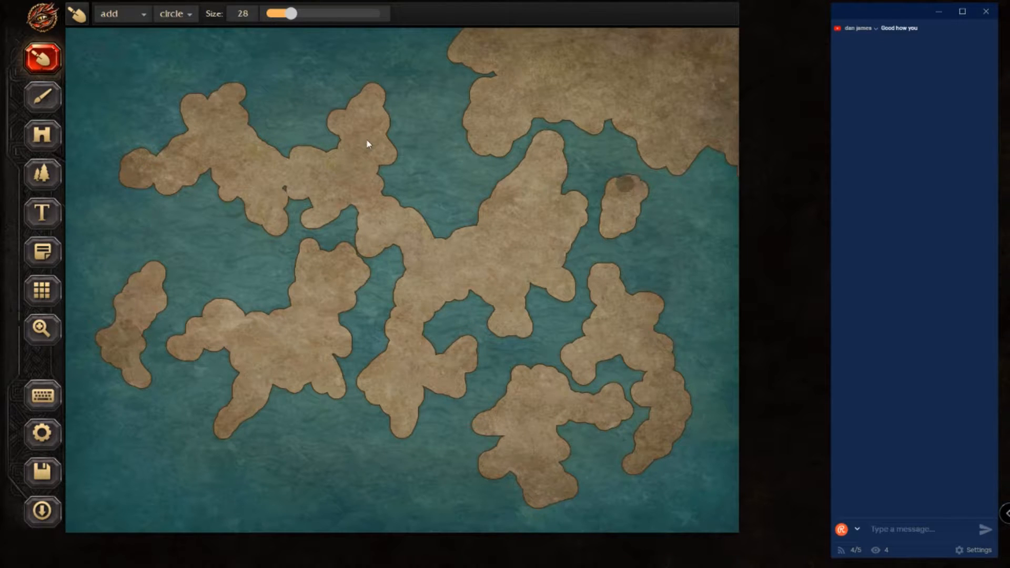
mouse_move(424, 174)
left_mouse_down()
mouse_move(439, 193)
mouse_move(454, 185)
mouse_move(439, 168)
mouse_move(446, 139)
mouse_move(433, 123)
mouse_move(395, 149)
mouse_move(414, 164)
mouse_move(434, 152)
mouse_move(410, 143)
mouse_move(422, 152)
mouse_move(367, 162)
left_mouse_up()
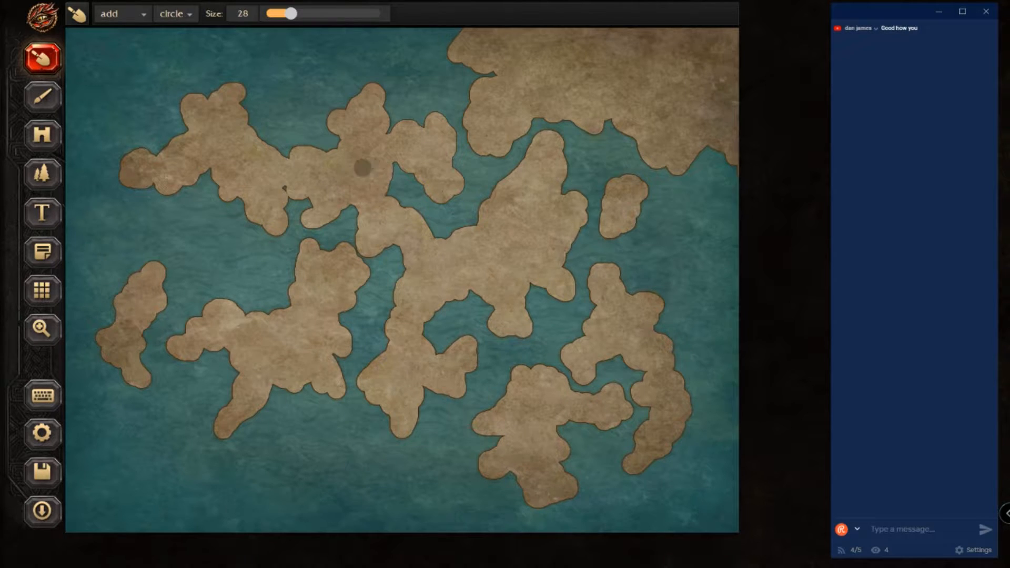
Step: Thicken the coasts of the northwestern and southwestern landmasses and draw a small island east of the southwestern landmass's southern tail
left_click_drag(290, 193, 305, 195)
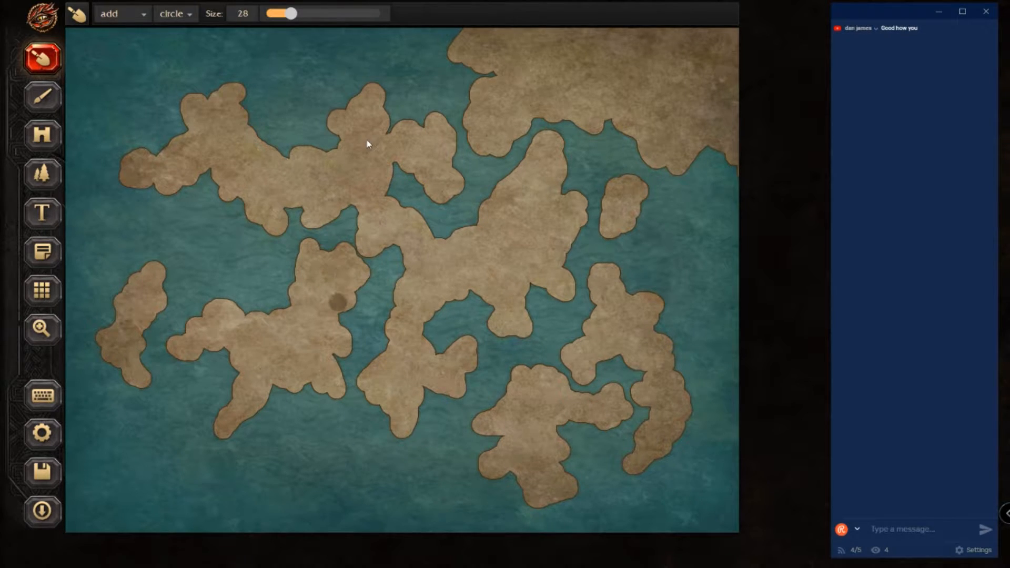
mouse_move(256, 376)
left_mouse_down()
mouse_move(219, 428)
mouse_move(235, 454)
mouse_move(272, 457)
mouse_move(280, 436)
mouse_move(251, 428)
left_mouse_up()
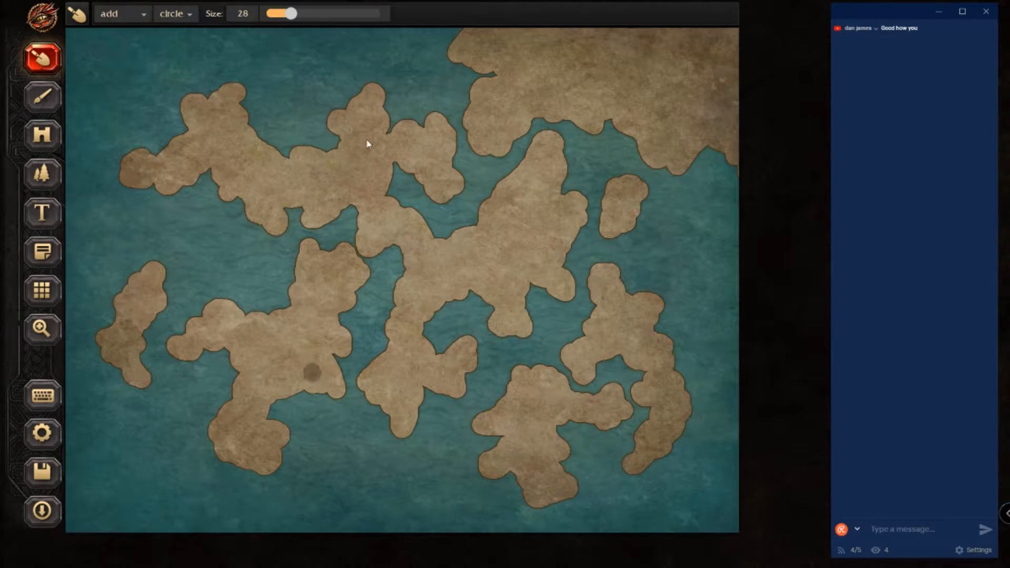
mouse_move(226, 199)
left_mouse_down()
mouse_move(216, 225)
mouse_move(252, 245)
mouse_move(251, 214)
mouse_move(235, 198)
mouse_move(255, 237)
left_mouse_up()
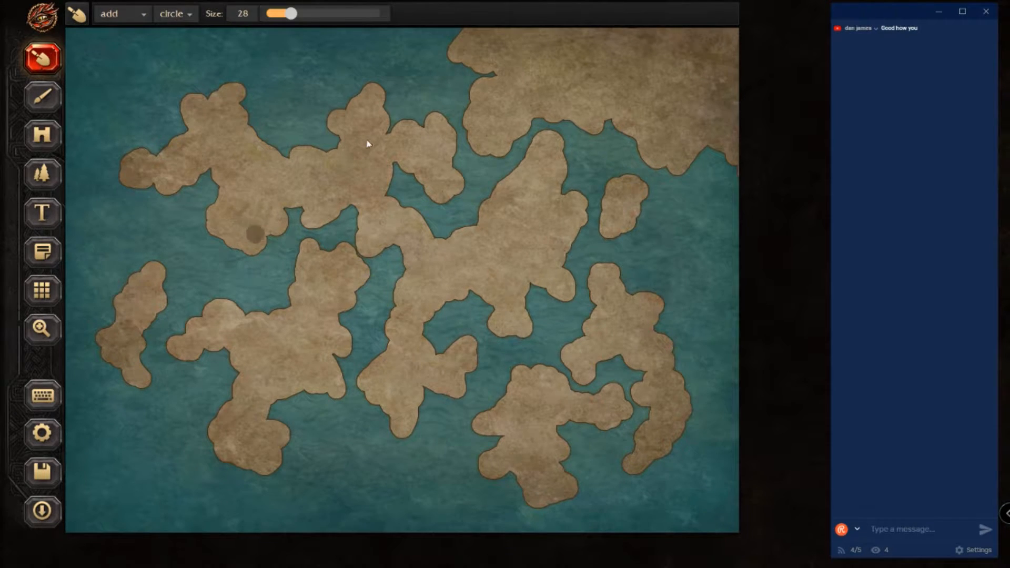
mouse_move(272, 161)
left_mouse_down()
mouse_move(303, 146)
mouse_move(351, 150)
mouse_move(347, 114)
left_mouse_up()
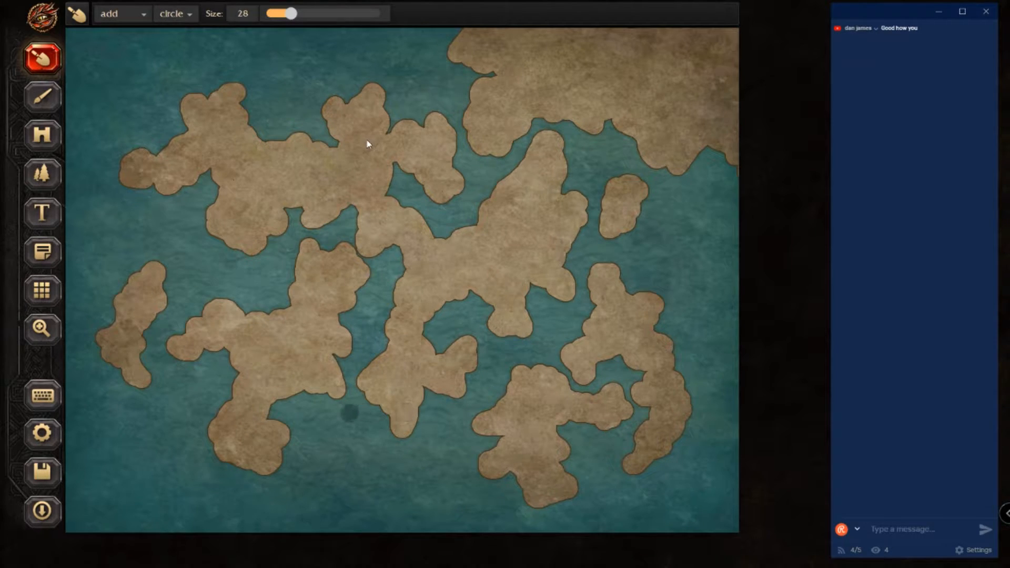
mouse_move(342, 414)
left_mouse_down()
mouse_move(368, 427)
mouse_move(362, 434)
mouse_move(339, 421)
left_mouse_up()
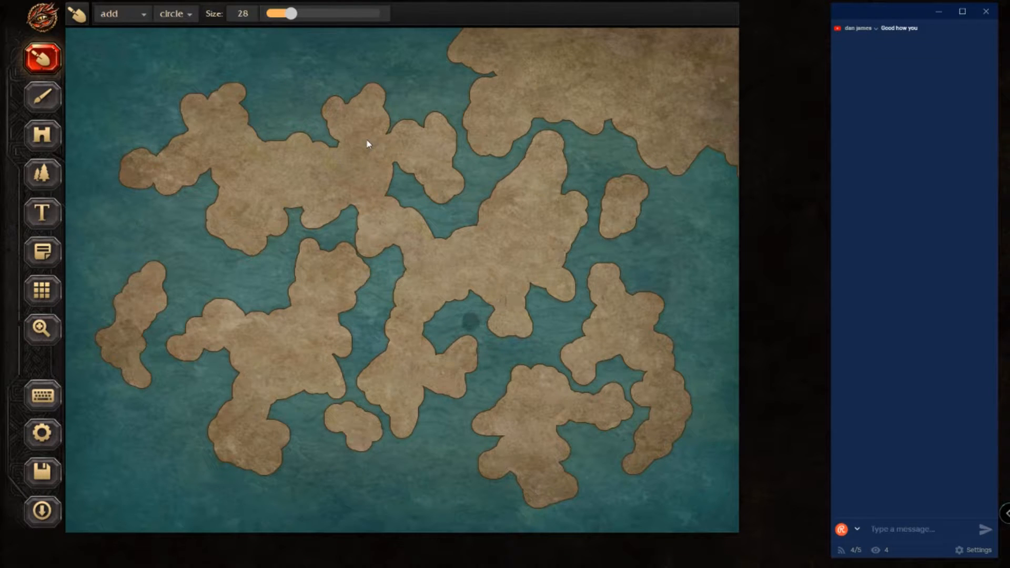
Step: Join the central landmass to the eastern and southern islands with a broad land bridge, and partly fill its narrow inlets
mouse_move(530, 292)
left_mouse_down()
mouse_move(605, 323)
mouse_move(559, 369)
mouse_move(539, 373)
mouse_move(508, 357)
mouse_move(511, 346)
mouse_move(570, 318)
left_mouse_up()
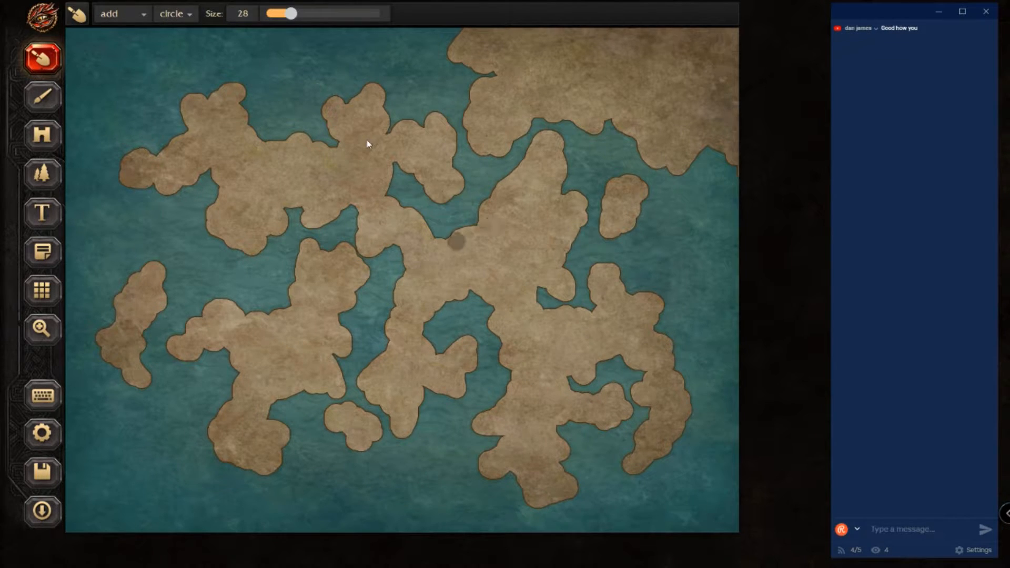
mouse_move(449, 311)
left_mouse_down()
mouse_move(429, 341)
mouse_move(462, 292)
left_mouse_up()
left_click_drag(406, 163, 396, 184)
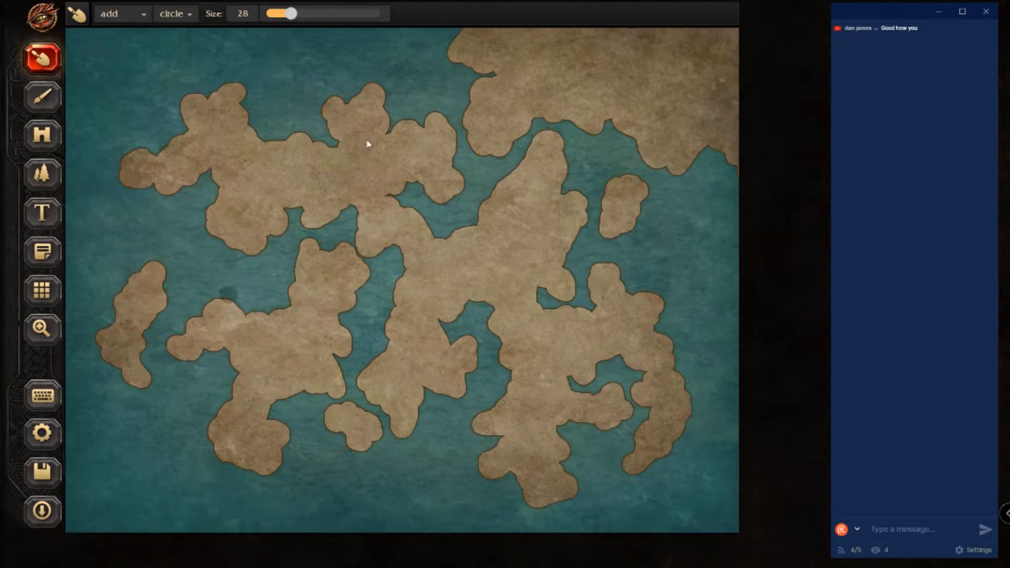
Step: Extend the northwestern landmass's western end southward and enlarge the southwestern landmass's southern end to the west and southeast
mouse_move(158, 234)
left_mouse_down()
mouse_move(112, 202)
mouse_move(133, 207)
mouse_move(152, 186)
mouse_move(157, 199)
mouse_move(136, 194)
mouse_move(180, 251)
mouse_move(145, 240)
mouse_move(151, 212)
left_mouse_up()
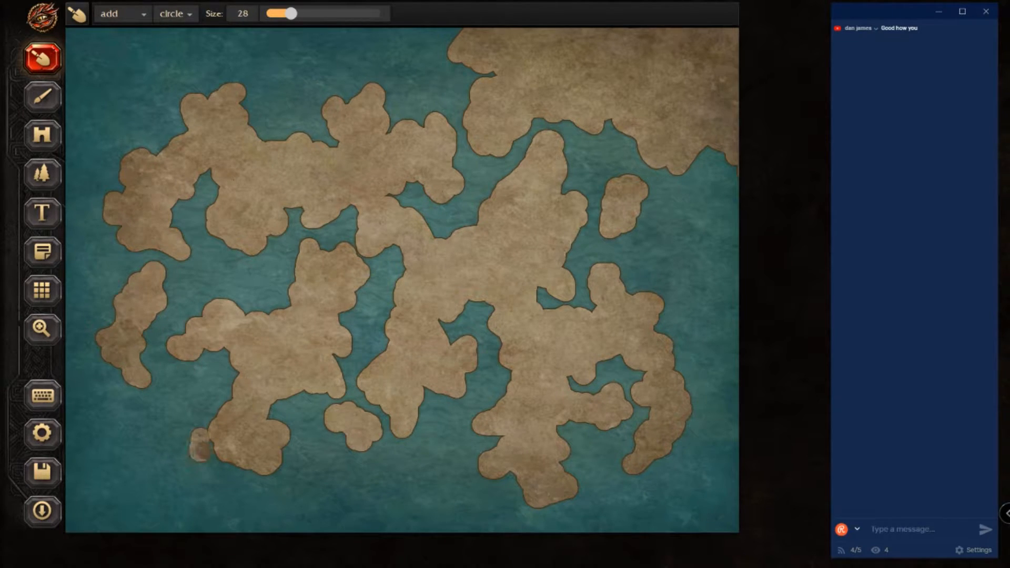
mouse_move(245, 486)
left_mouse_down()
mouse_move(204, 441)
mouse_move(217, 425)
mouse_move(172, 446)
mouse_move(191, 439)
mouse_move(177, 446)
mouse_move(202, 463)
mouse_move(200, 476)
mouse_move(230, 471)
left_mouse_up()
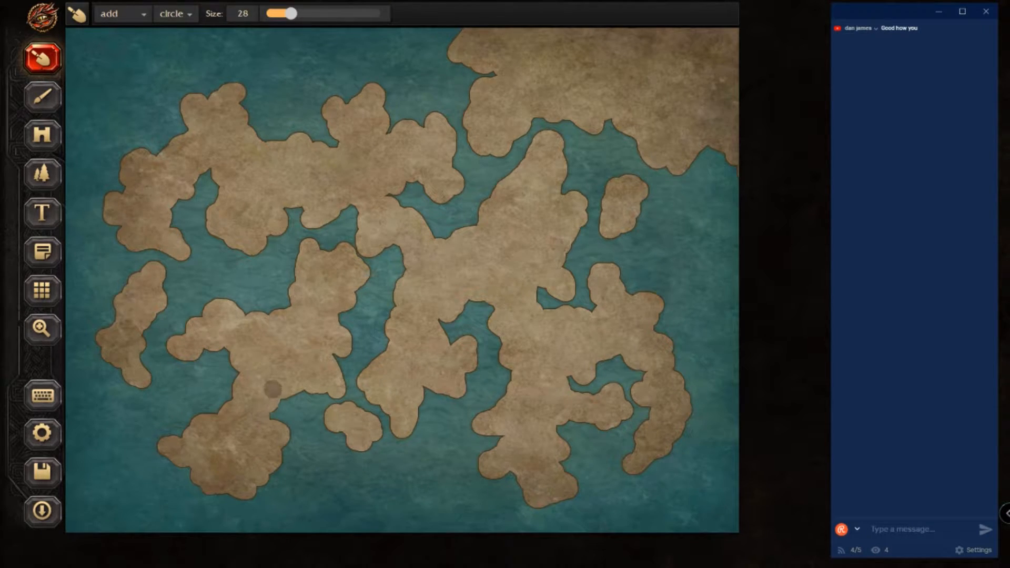
left_click_drag(271, 493, 256, 484)
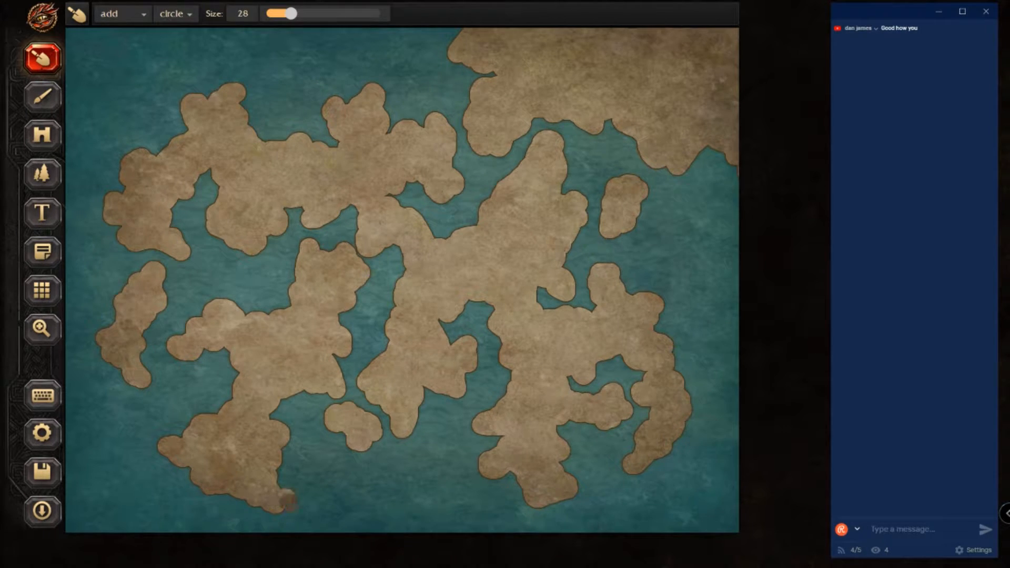
mouse_move(279, 509)
left_mouse_down()
mouse_move(276, 468)
mouse_move(291, 446)
mouse_move(260, 425)
mouse_move(263, 402)
mouse_move(271, 408)
mouse_move(291, 381)
mouse_move(292, 423)
left_mouse_up()
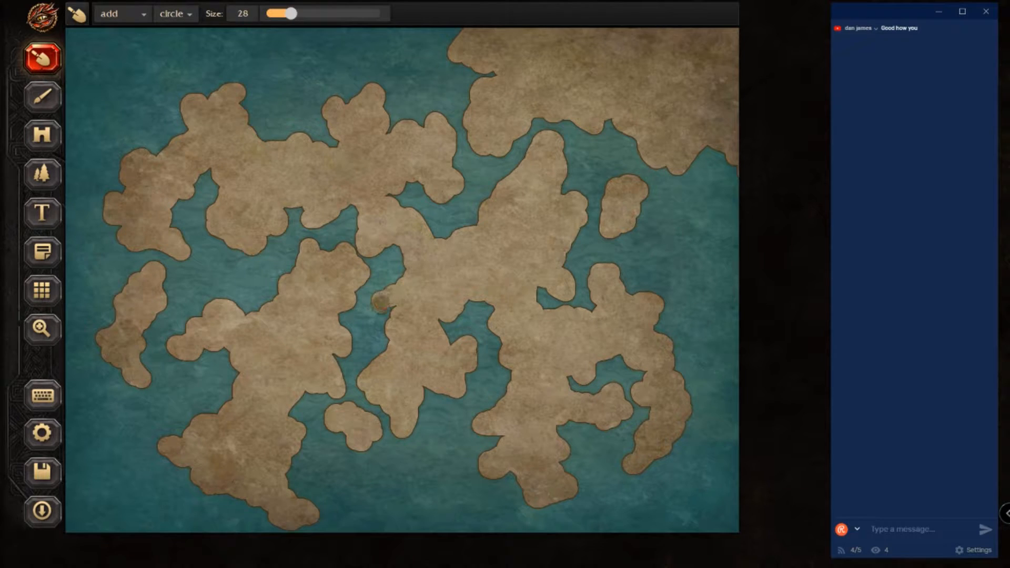
Step: Widen the west coasts of the central and southern land, and bridge the northwestern landmass to the southwestern one
mouse_move(369, 338)
left_mouse_down()
mouse_move(386, 313)
mouse_move(401, 314)
left_mouse_up()
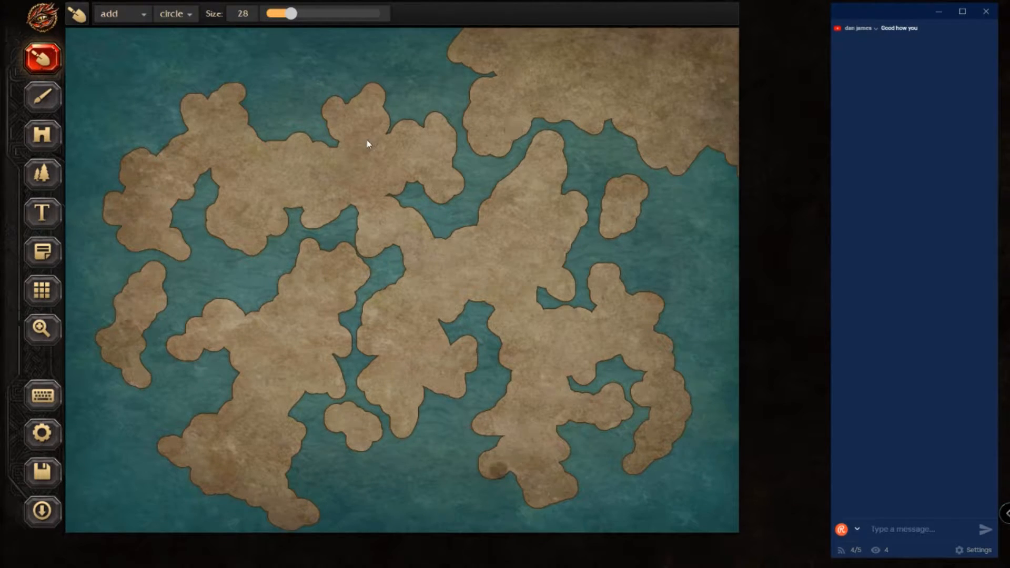
mouse_move(477, 435)
left_mouse_down()
mouse_move(488, 454)
mouse_move(499, 396)
left_mouse_up()
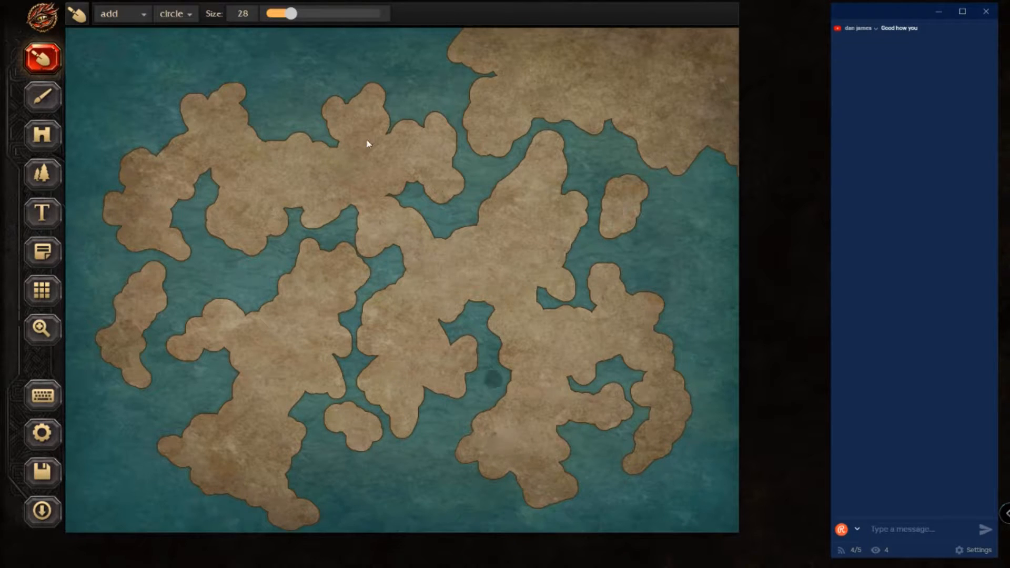
mouse_move(253, 241)
left_mouse_down()
mouse_move(226, 280)
mouse_move(236, 298)
mouse_move(262, 270)
mouse_move(291, 278)
mouse_move(253, 254)
left_mouse_up()
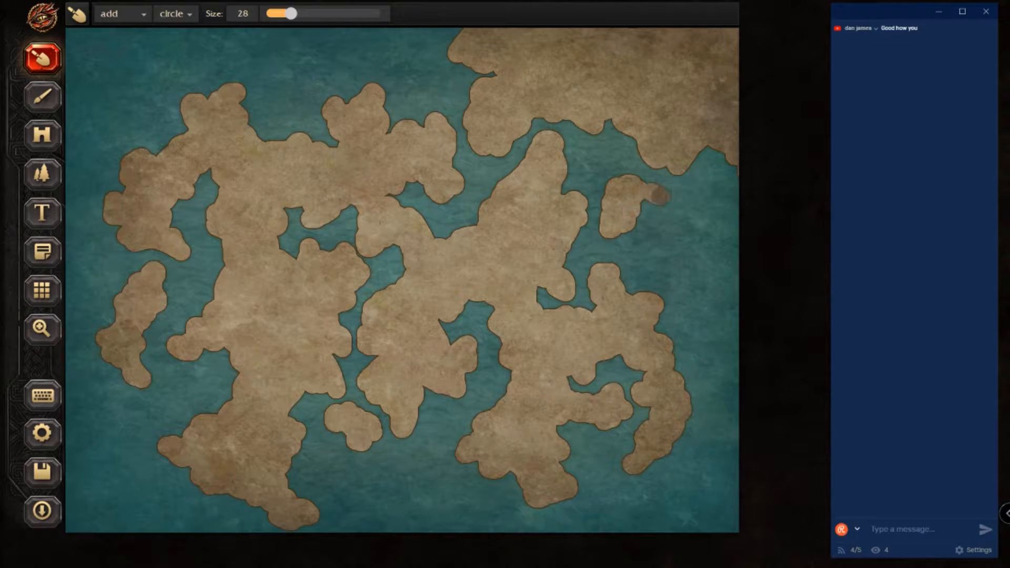
Step: Connect the small eastern island to the northeastern continent and the central landmass, and add a peninsula at the continent's western end
mouse_move(644, 210)
left_mouse_down()
mouse_move(626, 240)
mouse_move(635, 251)
mouse_move(687, 197)
mouse_move(630, 188)
mouse_move(637, 167)
mouse_move(650, 179)
mouse_move(692, 167)
mouse_move(701, 160)
mouse_move(698, 137)
left_mouse_up()
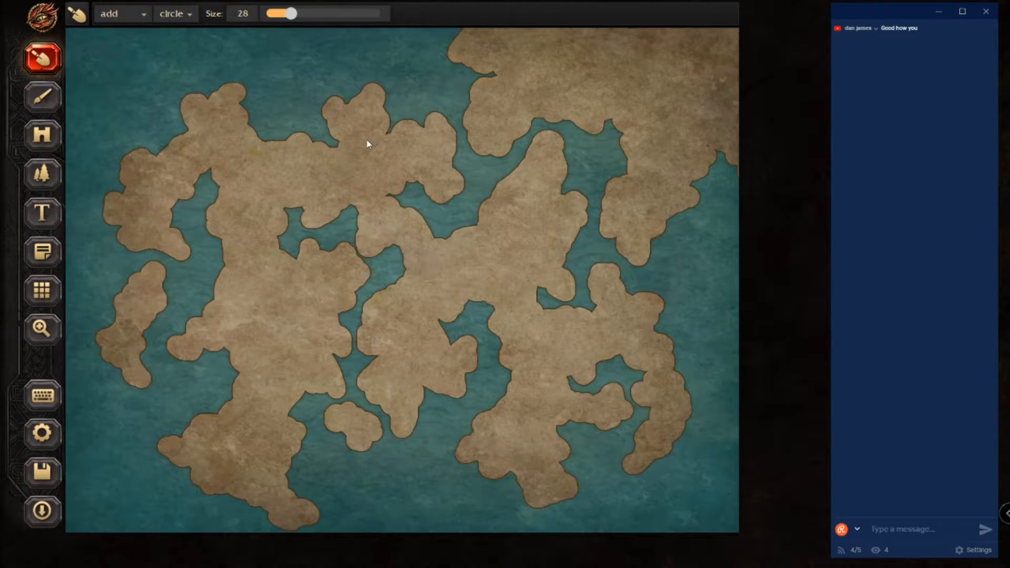
mouse_move(605, 205)
left_mouse_down()
mouse_move(580, 214)
mouse_move(611, 226)
mouse_move(585, 250)
mouse_move(556, 256)
mouse_move(540, 287)
mouse_move(572, 283)
mouse_move(588, 302)
mouse_move(615, 292)
mouse_move(637, 309)
mouse_move(658, 295)
left_mouse_up()
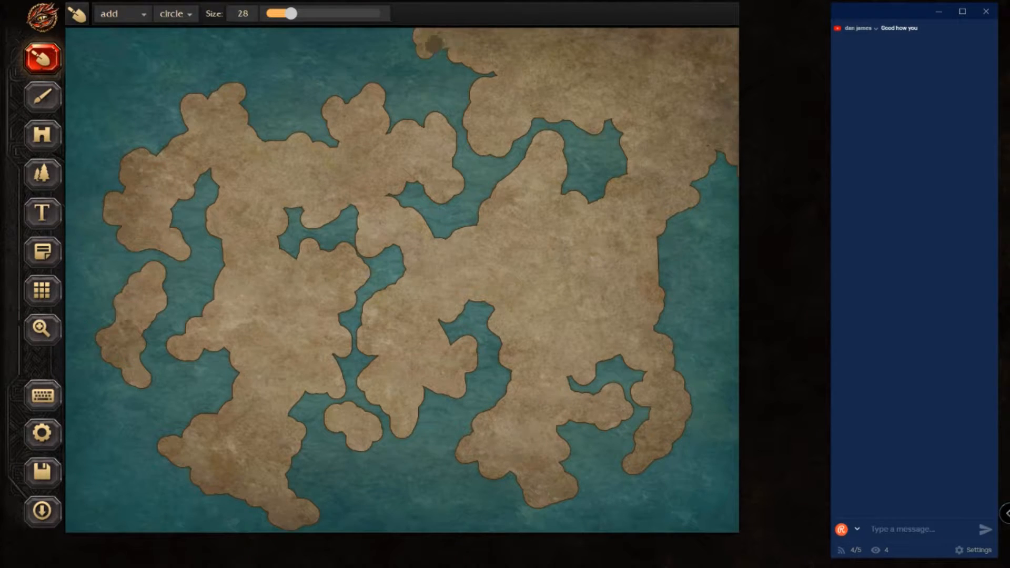
mouse_move(434, 45)
left_mouse_down()
mouse_move(409, 93)
mouse_move(447, 58)
left_mouse_up()
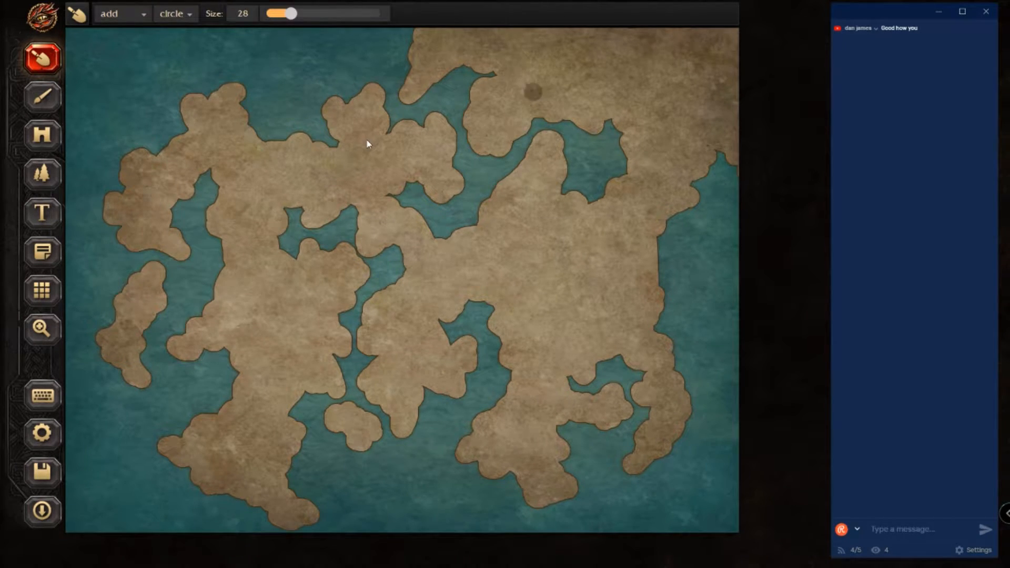
mouse_move(406, 190)
left_mouse_down()
mouse_move(406, 211)
mouse_move(463, 245)
left_mouse_up()
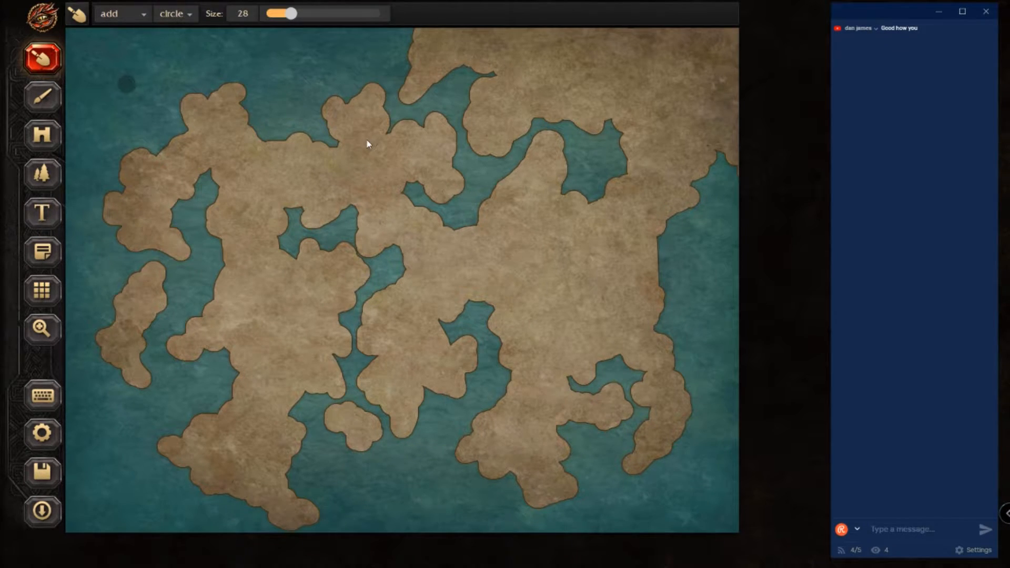
Step: Thicken the northwestern landmass and add a southwestern peninsula and an eastern bulge to the main continent
mouse_move(219, 130)
left_mouse_down()
mouse_move(197, 137)
mouse_move(174, 127)
mouse_move(160, 163)
left_mouse_up()
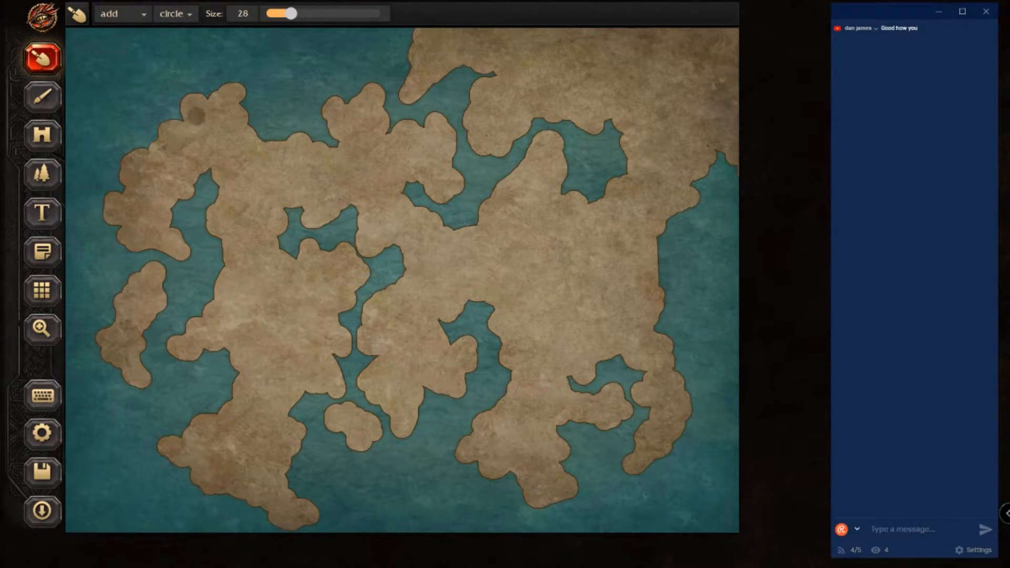
mouse_move(265, 154)
left_mouse_down()
mouse_move(231, 170)
mouse_move(199, 166)
mouse_move(236, 192)
left_mouse_up()
mouse_move(450, 447)
left_mouse_down()
mouse_move(461, 457)
mouse_move(447, 487)
mouse_move(494, 461)
mouse_move(480, 463)
left_mouse_up()
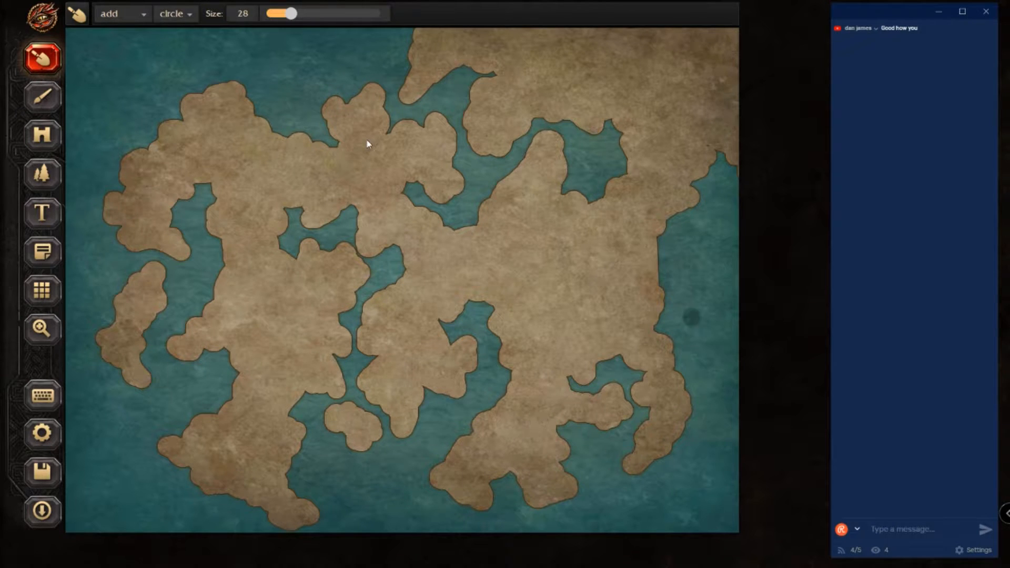
mouse_move(647, 230)
left_mouse_down()
mouse_move(670, 249)
mouse_move(653, 257)
mouse_move(694, 262)
mouse_move(694, 317)
mouse_move(667, 306)
mouse_move(655, 268)
mouse_move(679, 285)
left_mouse_up()
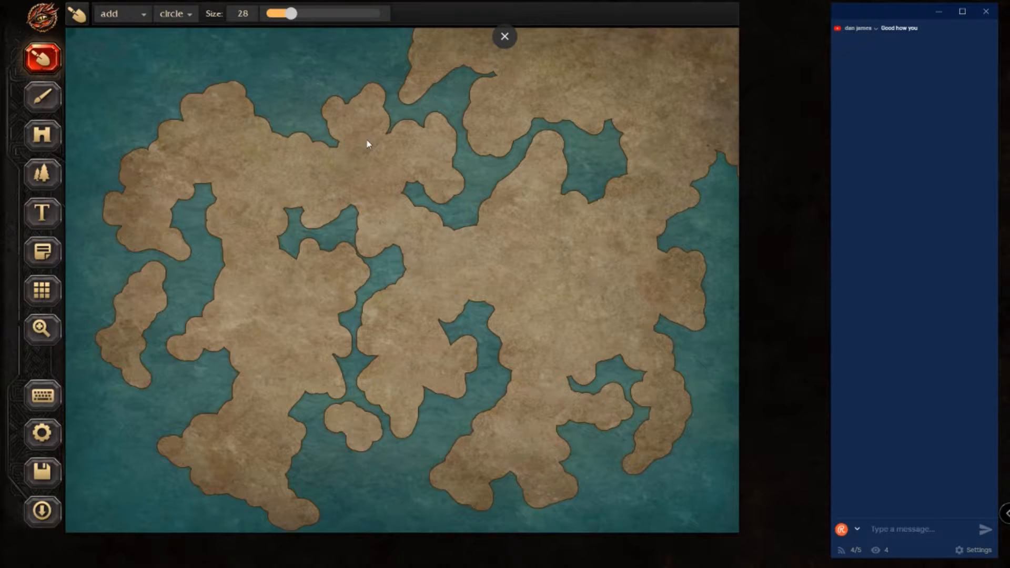
Step: Set the landmass brush to subtract mode with a size of 11
key("space")
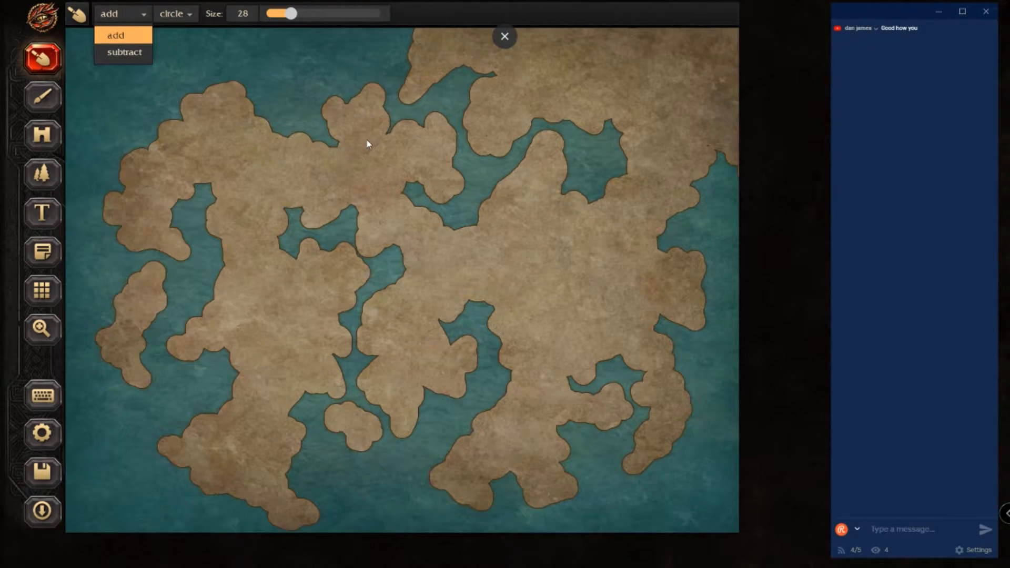
key("Escape")
key("[")
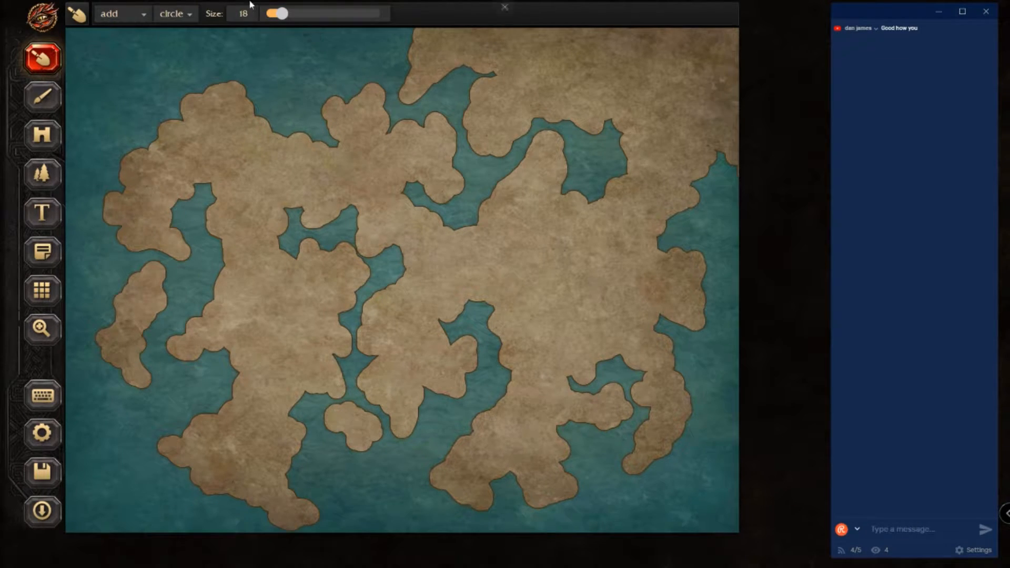
left_click_drag(283, 14, 279, 14)
left_click(140, 16)
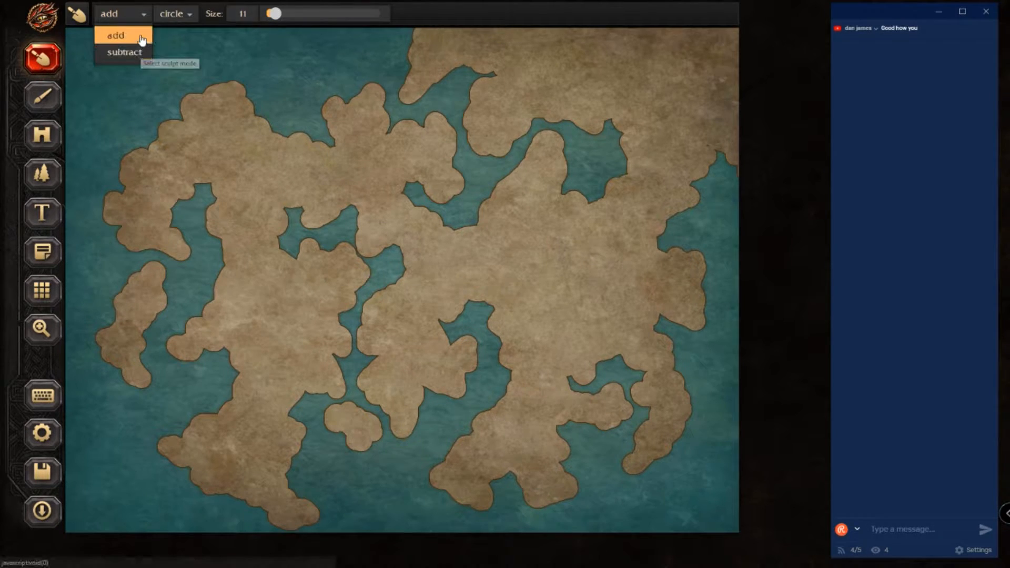
left_click(140, 50)
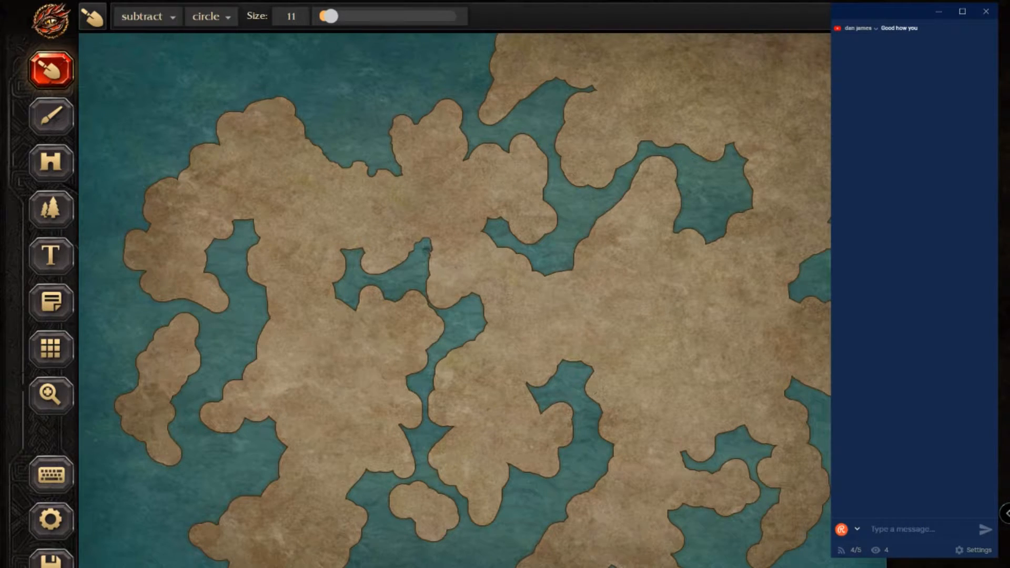
Step: Carve a notch into the inland bay's northern shore and widen the channel running south from it along both banks
left_click_drag(351, 251, 367, 244)
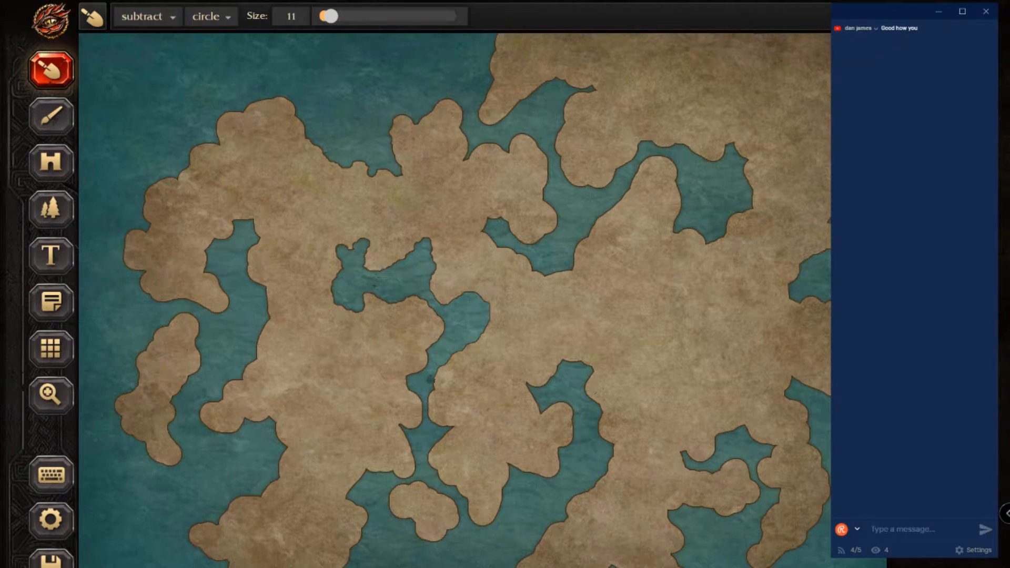
mouse_move(428, 408)
left_mouse_down()
mouse_move(453, 433)
mouse_move(430, 455)
mouse_move(456, 486)
left_mouse_up()
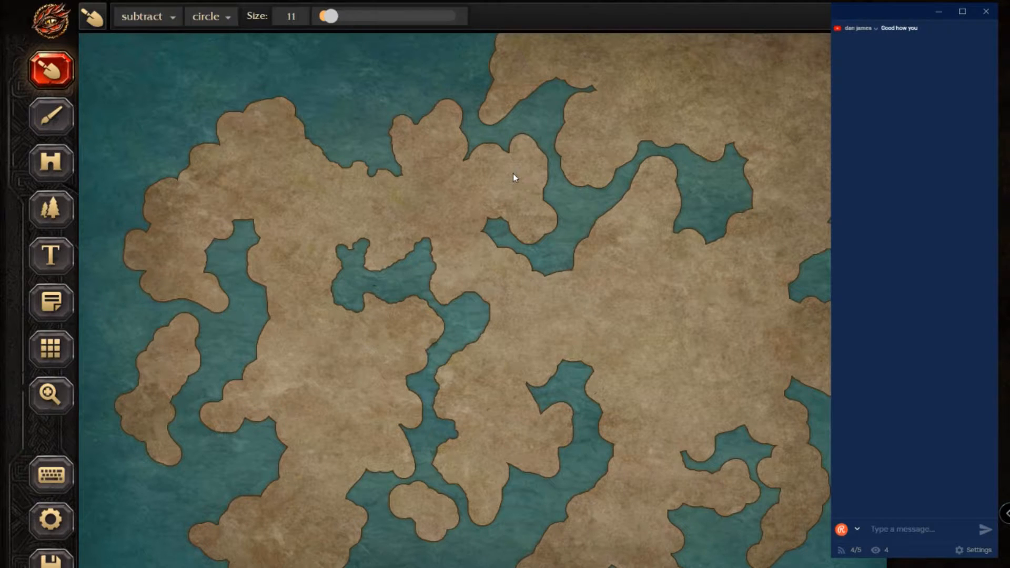
mouse_move(439, 341)
left_mouse_down()
mouse_move(407, 382)
mouse_move(420, 408)
mouse_move(418, 425)
mouse_move(403, 426)
mouse_move(415, 472)
left_mouse_up()
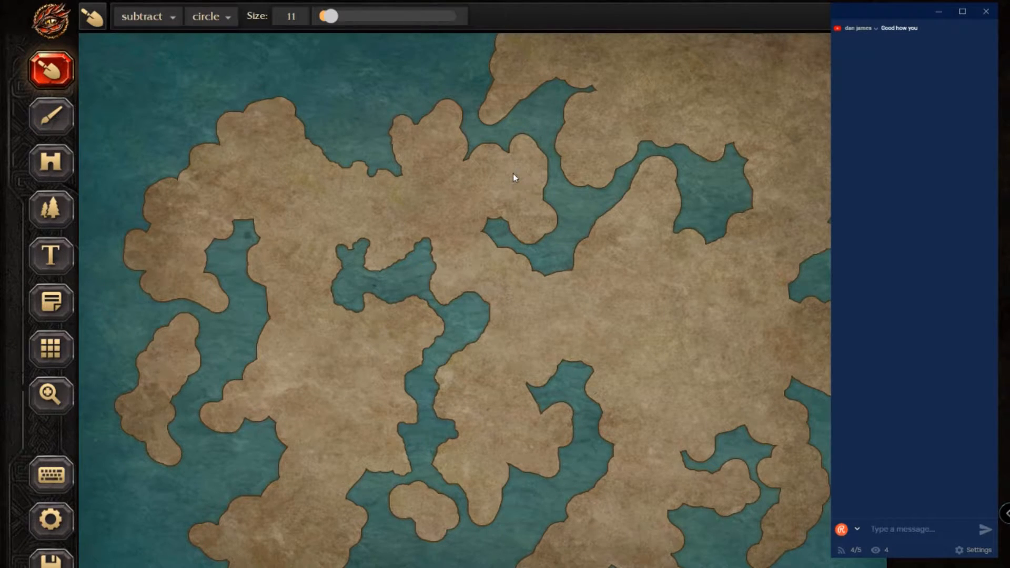
Step: Roughen the coastlines around the western gulf, the northwestern peninsula and the western island by trimming away their rounded edges
mouse_move(253, 227)
left_mouse_down()
mouse_move(249, 271)
mouse_move(271, 299)
mouse_move(259, 354)
mouse_move(200, 419)
mouse_move(229, 433)
mouse_move(268, 418)
mouse_move(286, 442)
mouse_move(281, 464)
mouse_move(263, 494)
mouse_move(192, 532)
left_mouse_up()
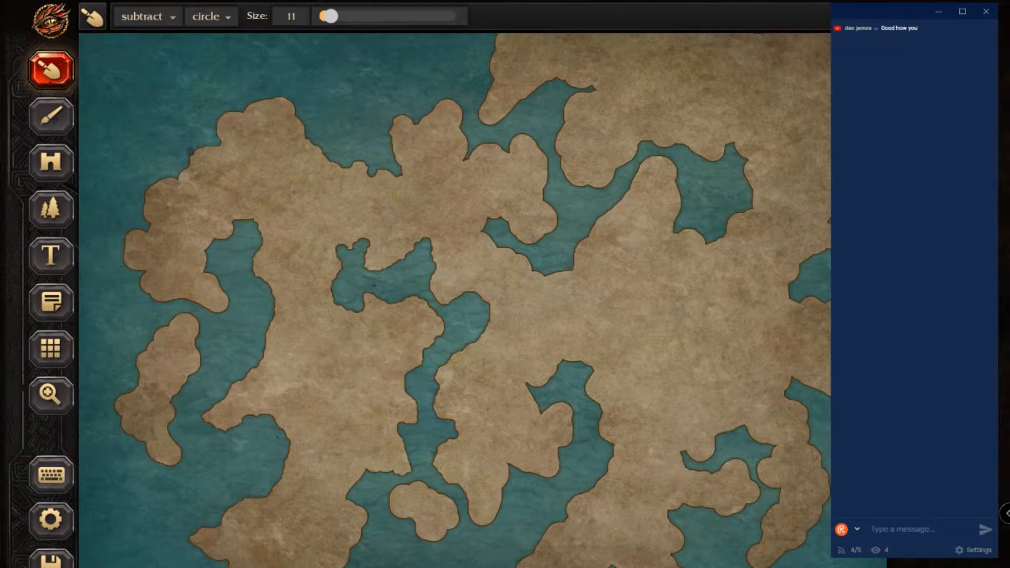
mouse_move(178, 176)
left_mouse_down()
mouse_move(143, 201)
mouse_move(147, 226)
mouse_move(127, 239)
mouse_move(125, 268)
mouse_move(139, 269)
mouse_move(157, 301)
mouse_move(226, 308)
mouse_move(221, 277)
mouse_move(204, 273)
mouse_move(205, 248)
mouse_move(231, 232)
left_mouse_up()
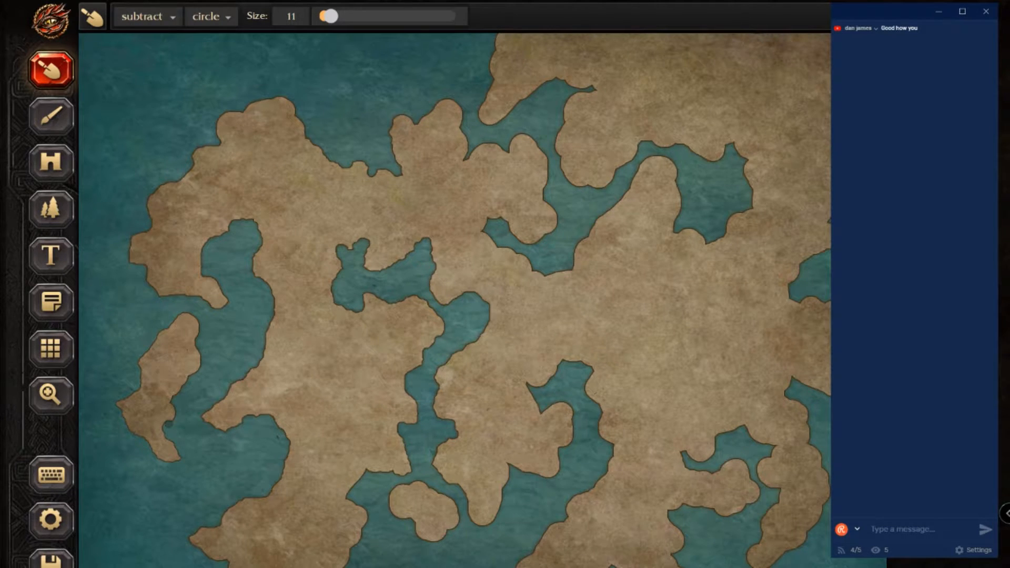
mouse_move(184, 384)
left_mouse_down()
mouse_move(198, 363)
mouse_move(191, 315)
left_mouse_up()
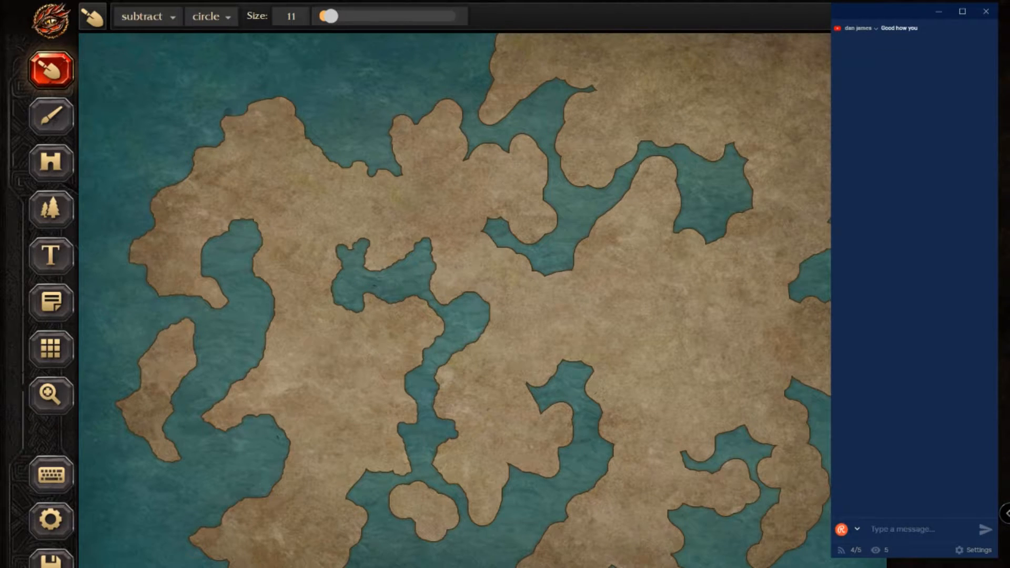
mouse_move(259, 101)
left_mouse_down()
mouse_move(287, 98)
mouse_move(309, 136)
left_mouse_up()
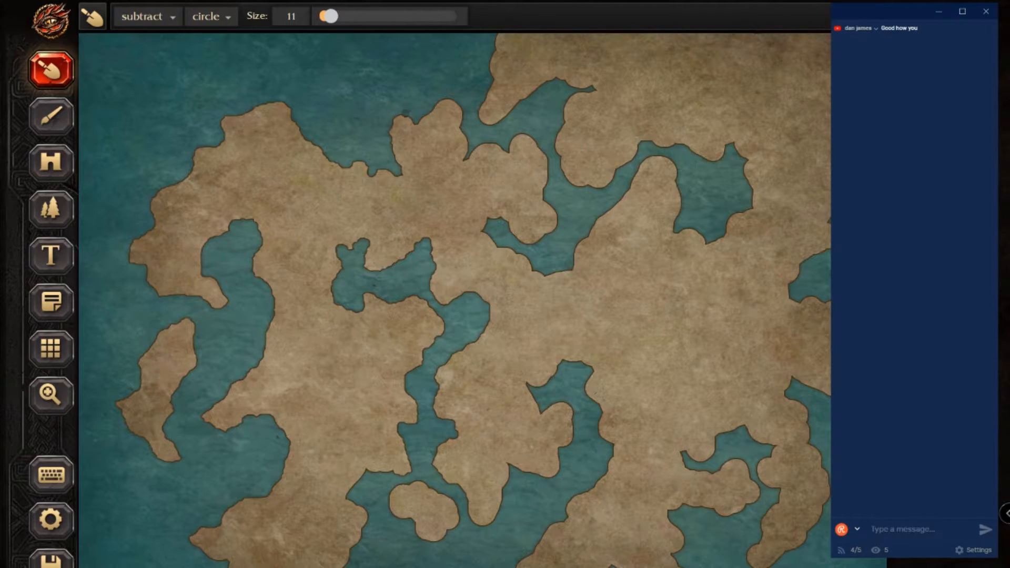
Step: Trim the north-central coast and the shores of the strait below the northeastern continent, carving a small inlet at its eastern end
mouse_move(404, 114)
left_mouse_down()
mouse_move(444, 96)
mouse_move(464, 110)
mouse_move(466, 153)
mouse_move(514, 132)
left_mouse_up()
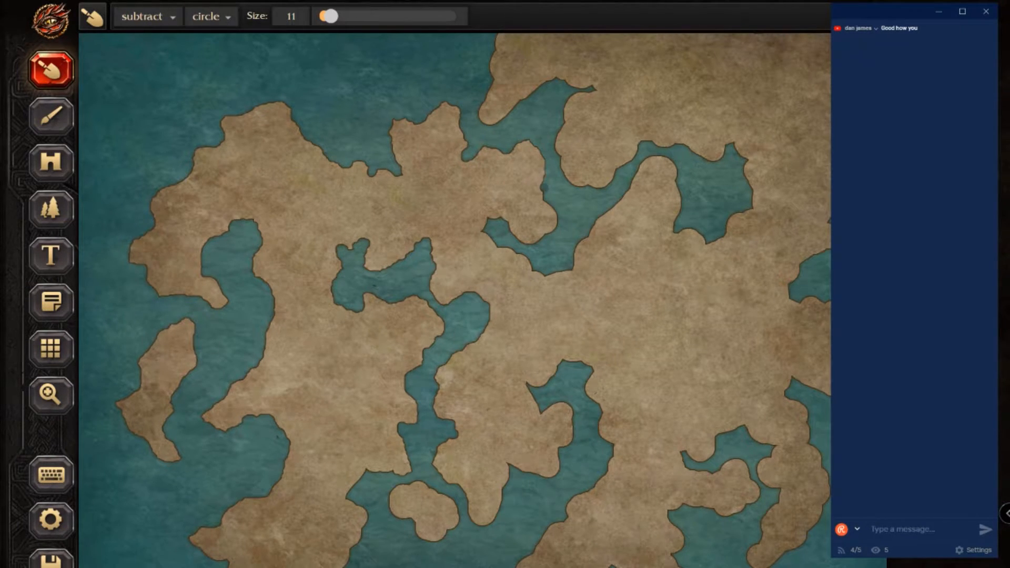
mouse_move(541, 199)
left_mouse_down()
mouse_move(543, 239)
mouse_move(518, 238)
mouse_move(501, 219)
mouse_move(481, 230)
mouse_move(538, 273)
mouse_move(570, 269)
mouse_move(583, 230)
mouse_move(449, 194)
mouse_move(639, 211)
mouse_move(611, 189)
mouse_move(581, 221)
mouse_move(586, 232)
mouse_move(658, 155)
mouse_move(680, 179)
mouse_move(672, 229)
mouse_move(690, 227)
mouse_move(711, 248)
mouse_move(732, 218)
left_mouse_up()
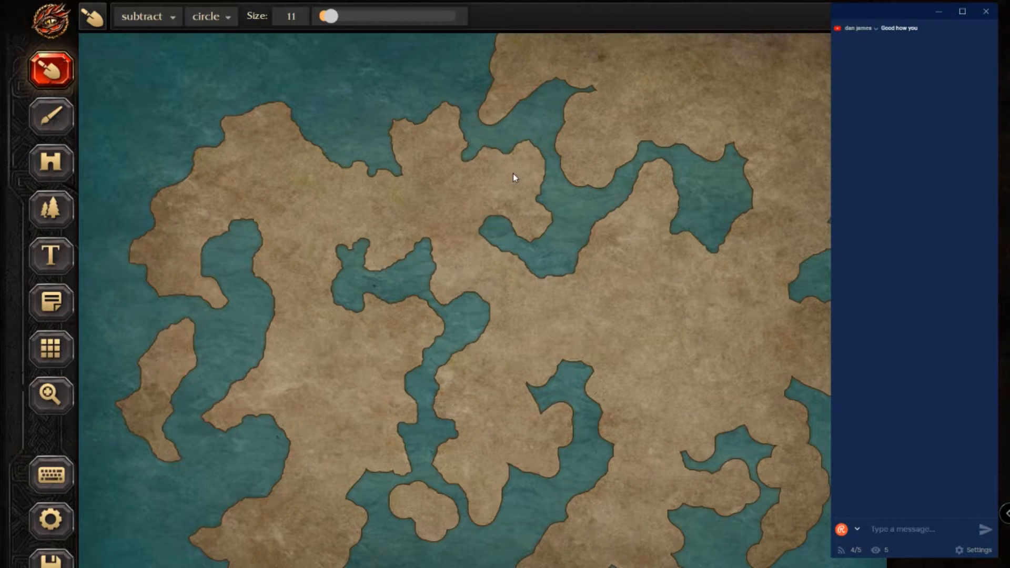
left_click_drag(725, 129, 746, 172)
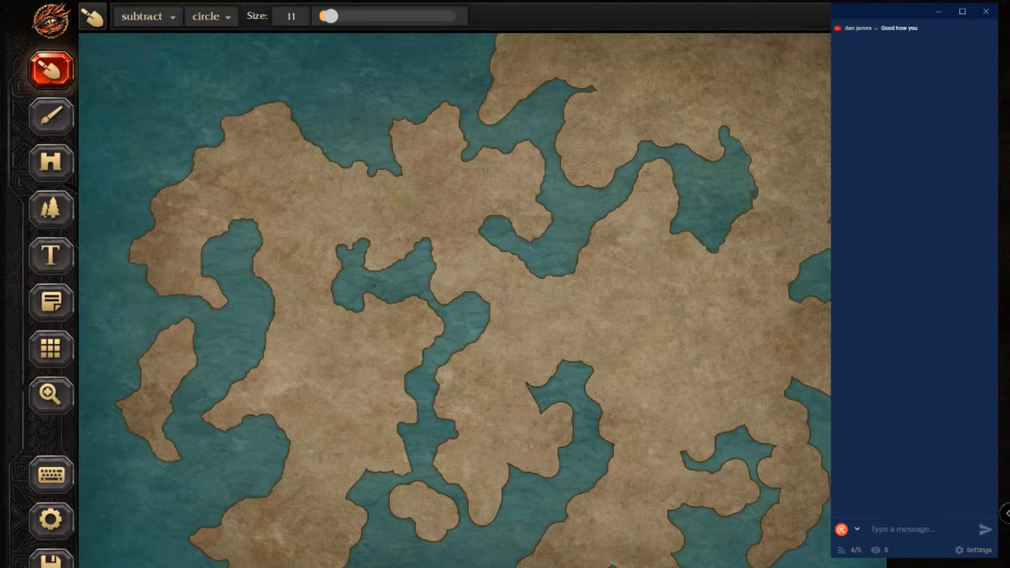
Step: Roughen the coastlines of the south-central inlet, the small southern island and the southern peninsula by trimming away their rounded edges
mouse_move(540, 88)
left_mouse_down()
mouse_move(488, 130)
mouse_move(473, 121)
mouse_move(497, 35)
mouse_move(564, 89)
mouse_move(583, 87)
mouse_move(556, 146)
mouse_move(583, 190)
mouse_move(612, 180)
mouse_move(641, 149)
mouse_move(681, 146)
left_mouse_up()
scroll(514, 237, "down", 1)
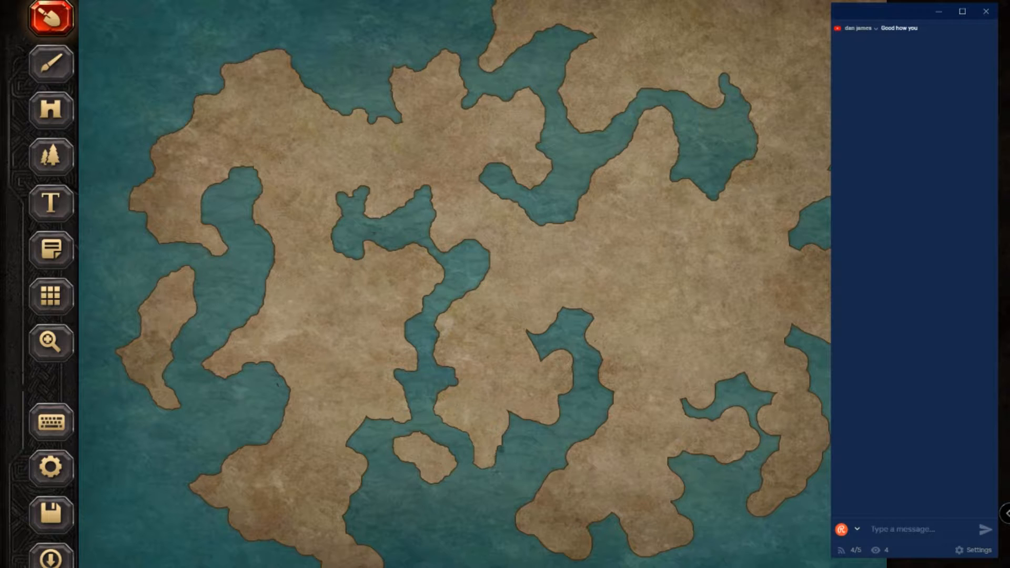
left_click_drag(507, 421, 515, 414)
mouse_move(560, 402)
left_mouse_down()
mouse_move(565, 350)
mouse_move(540, 358)
mouse_move(526, 338)
mouse_move(563, 319)
left_mouse_up()
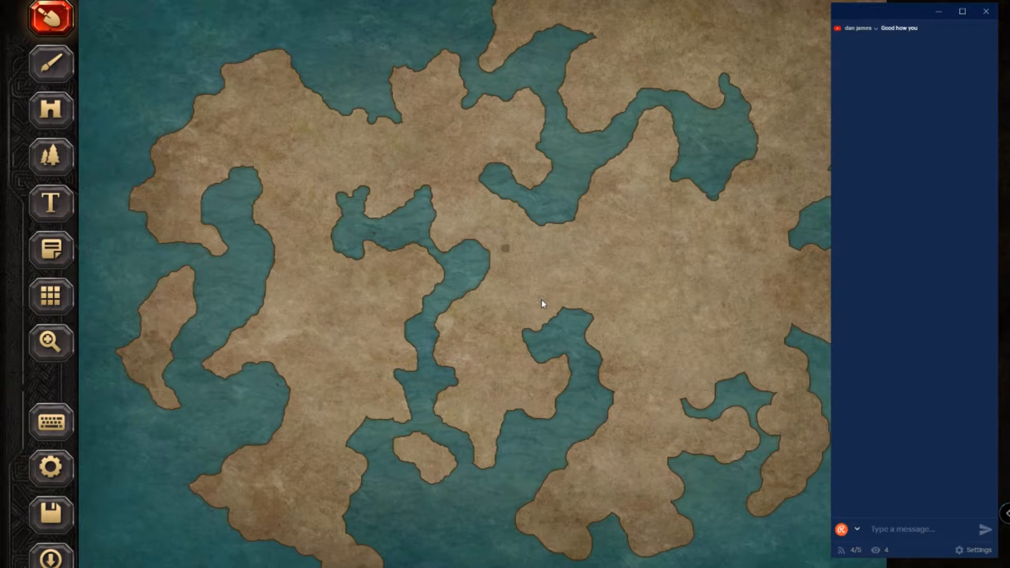
mouse_move(564, 311)
left_mouse_down()
mouse_move(587, 313)
mouse_move(596, 371)
mouse_move(614, 399)
mouse_move(524, 507)
mouse_move(526, 534)
mouse_move(570, 558)
mouse_move(589, 550)
mouse_move(610, 517)
mouse_move(630, 549)
left_mouse_up()
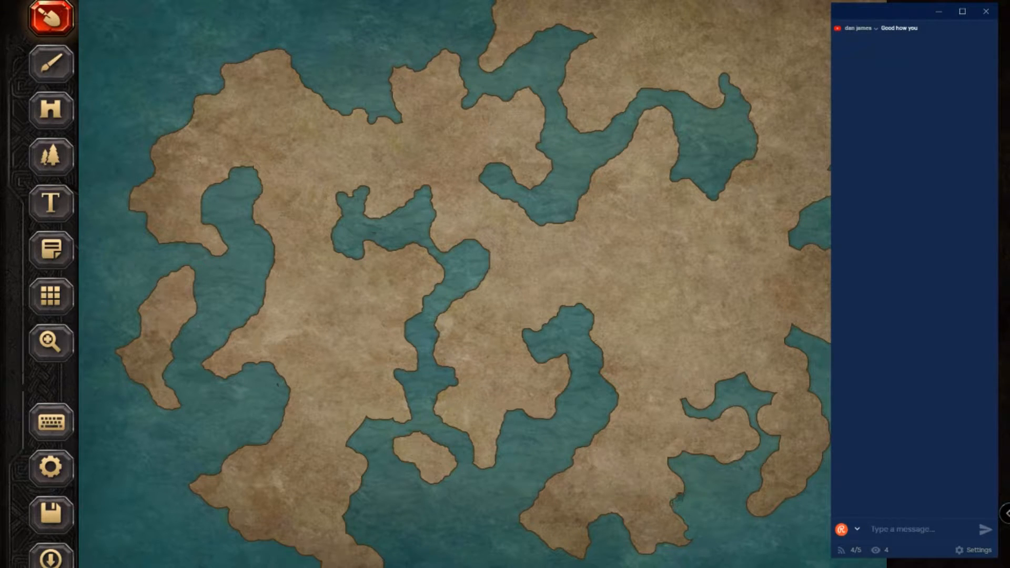
Step: Widen and roughen the southeastern bay, trim the eastern headland and carve a narrow inlet with a sliver of land north of it
mouse_move(674, 458)
left_mouse_down()
mouse_move(727, 462)
mouse_move(759, 441)
mouse_move(743, 408)
mouse_move(696, 422)
mouse_move(684, 412)
mouse_move(686, 402)
mouse_move(708, 405)
mouse_move(714, 376)
mouse_move(744, 375)
mouse_move(777, 395)
mouse_move(759, 411)
mouse_move(779, 443)
mouse_move(760, 481)
left_mouse_up()
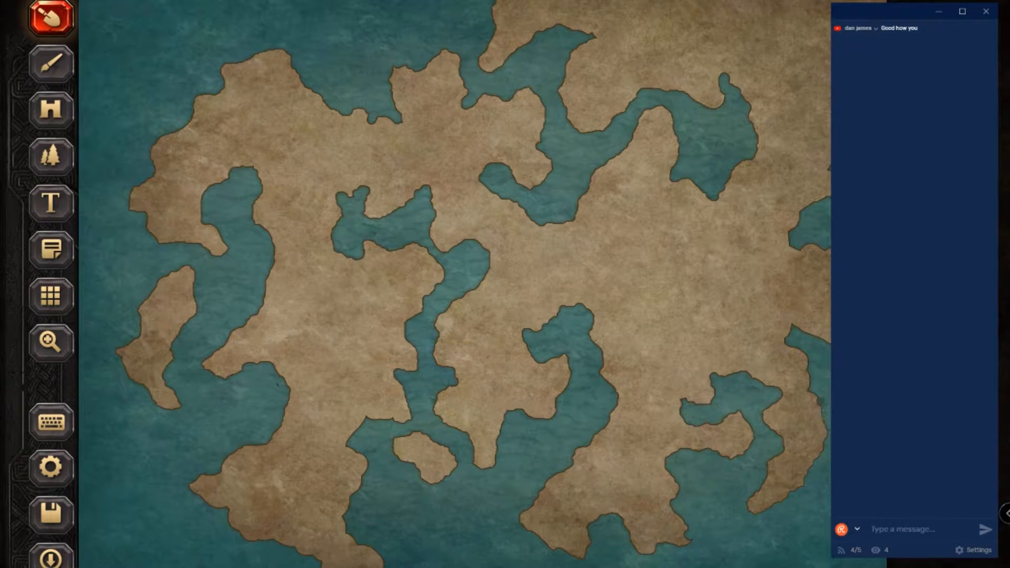
mouse_move(797, 350)
left_mouse_down()
mouse_move(784, 335)
mouse_move(808, 330)
left_mouse_up()
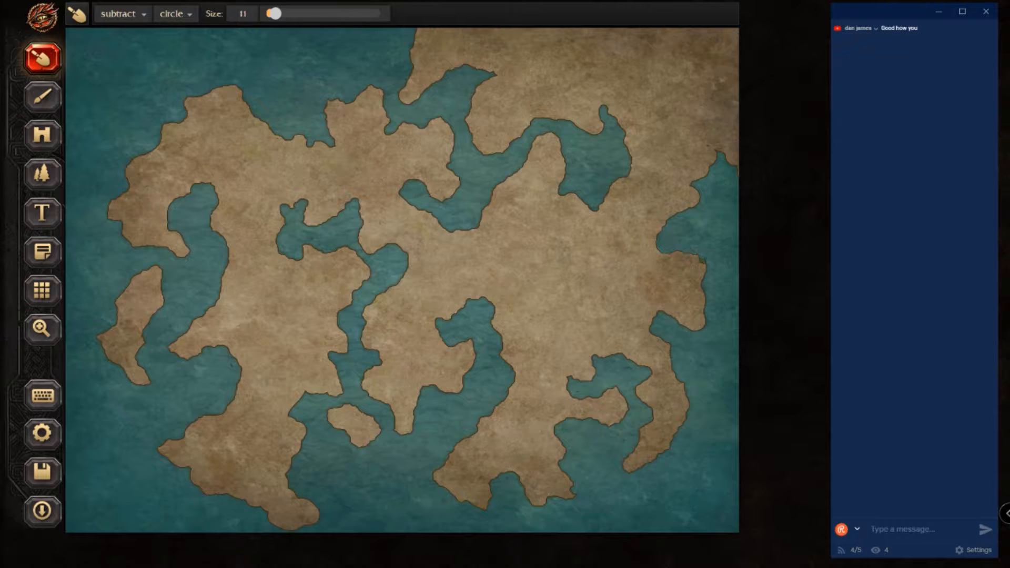
left_click_drag(658, 313, 652, 309)
mouse_move(692, 204)
left_mouse_down()
mouse_move(654, 219)
mouse_move(622, 256)
mouse_move(642, 251)
mouse_move(667, 222)
left_mouse_up()
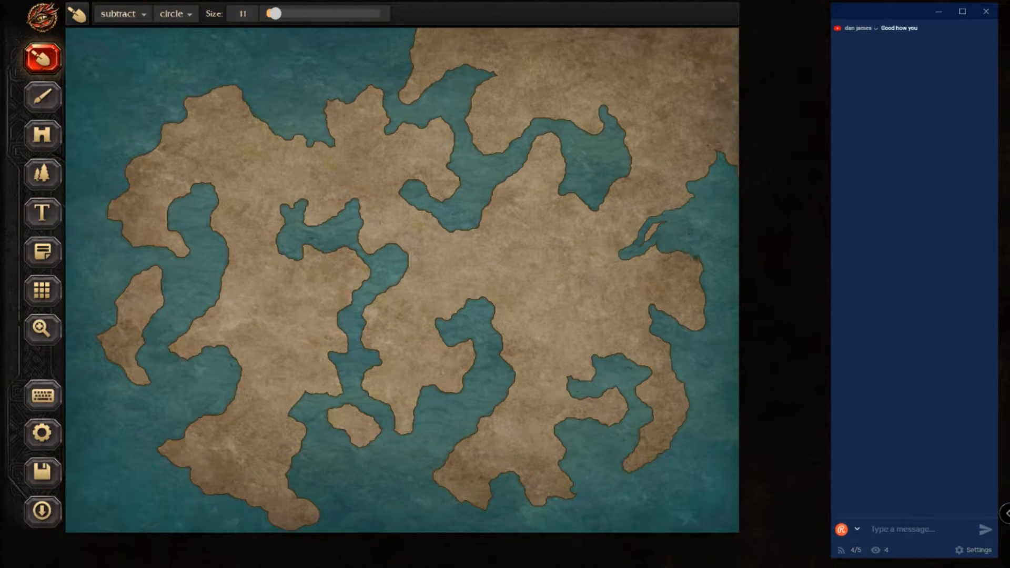
left_click_drag(703, 311, 703, 326)
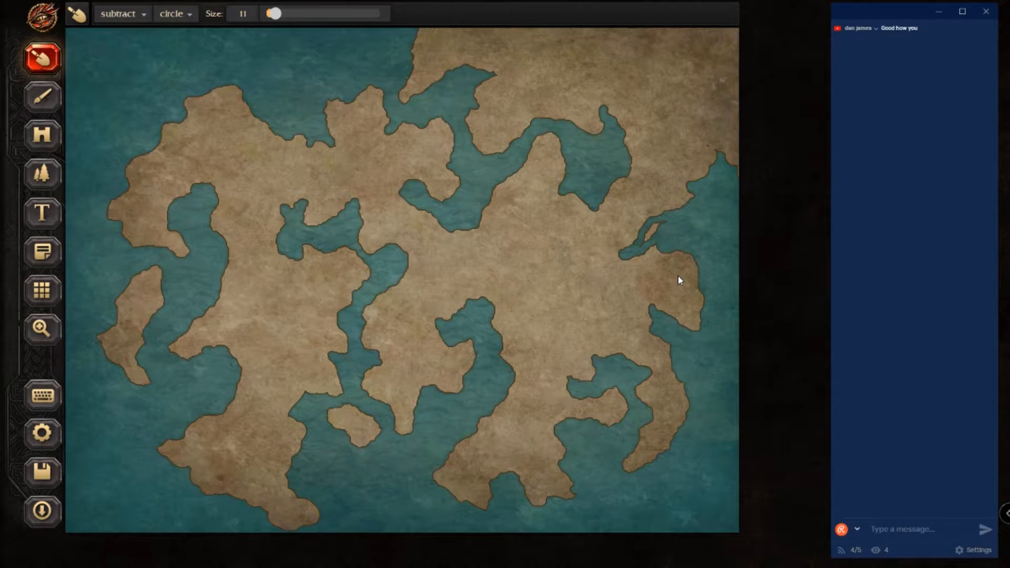
Step: Trim the southwestern peninsula's southern, eastern and western shores, removing the rounded lobe at its tip
mouse_move(224, 494)
left_mouse_down()
mouse_move(290, 524)
mouse_move(311, 519)
mouse_move(289, 491)
left_mouse_up()
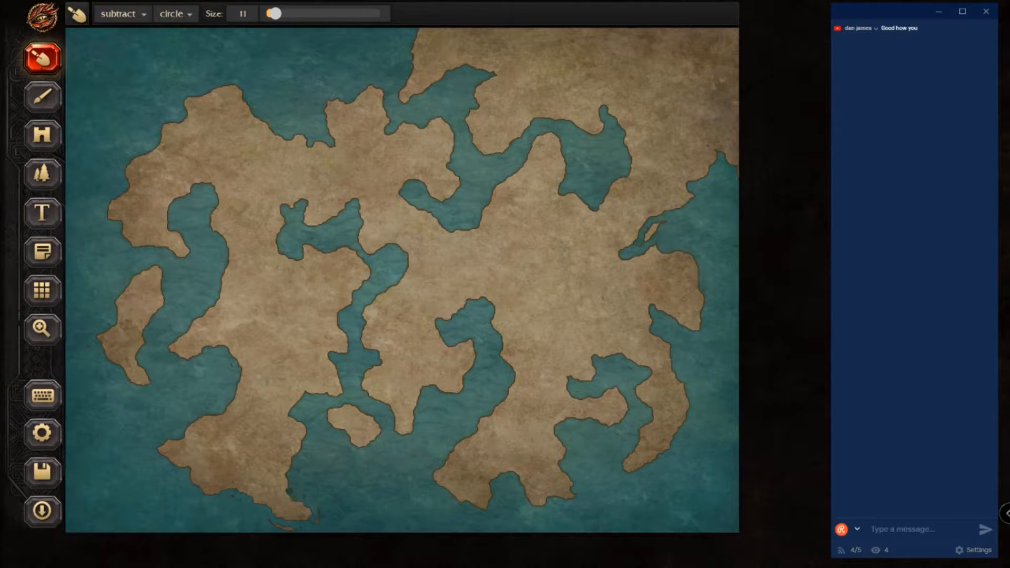
left_click_drag(274, 527, 294, 528)
left_click_drag(285, 480, 287, 467)
left_click_drag(303, 430, 294, 420)
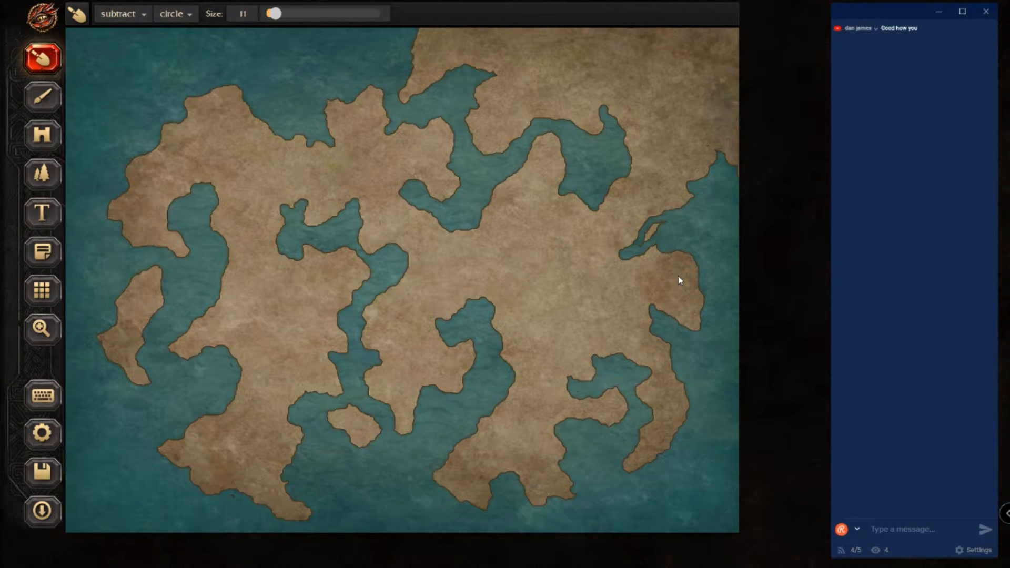
mouse_move(167, 440)
left_mouse_down()
mouse_move(161, 451)
mouse_move(185, 468)
left_mouse_up()
Step: Carve jagged spurs into the northern strait and western gulf, and cut a narrow channel through the central land to the south-central inlet
mouse_move(504, 201)
left_mouse_down()
mouse_move(521, 207)
mouse_move(498, 182)
left_mouse_up()
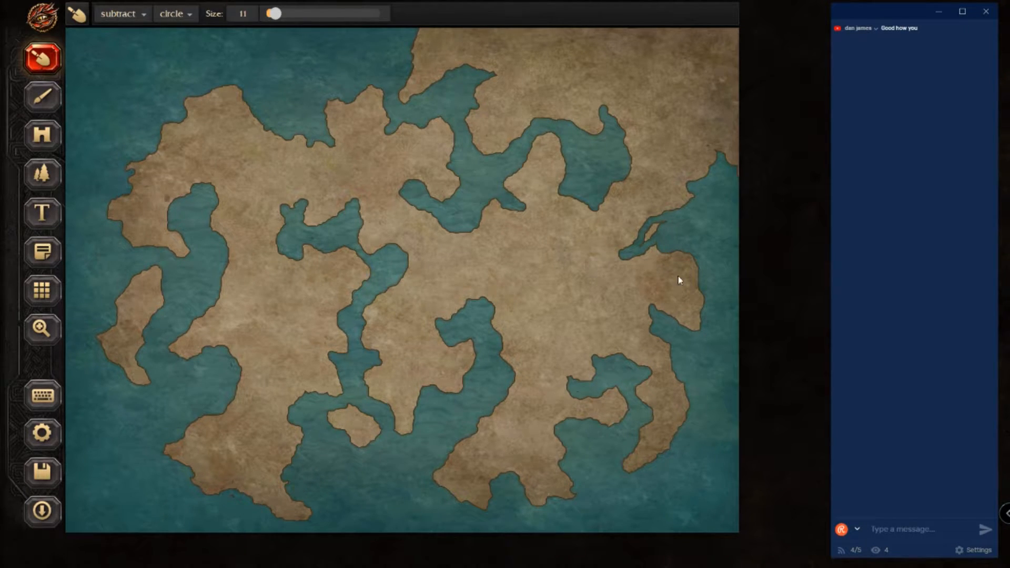
left_click_drag(215, 183, 210, 189)
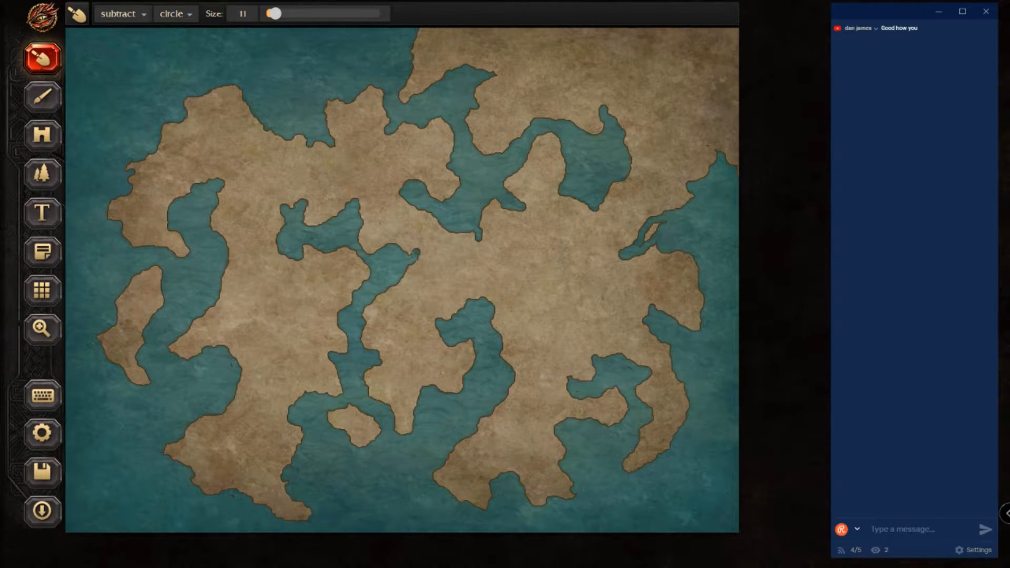
mouse_move(421, 257)
left_mouse_down()
mouse_move(449, 259)
mouse_move(471, 253)
mouse_move(476, 240)
mouse_move(460, 265)
mouse_move(482, 276)
mouse_move(475, 300)
left_mouse_up()
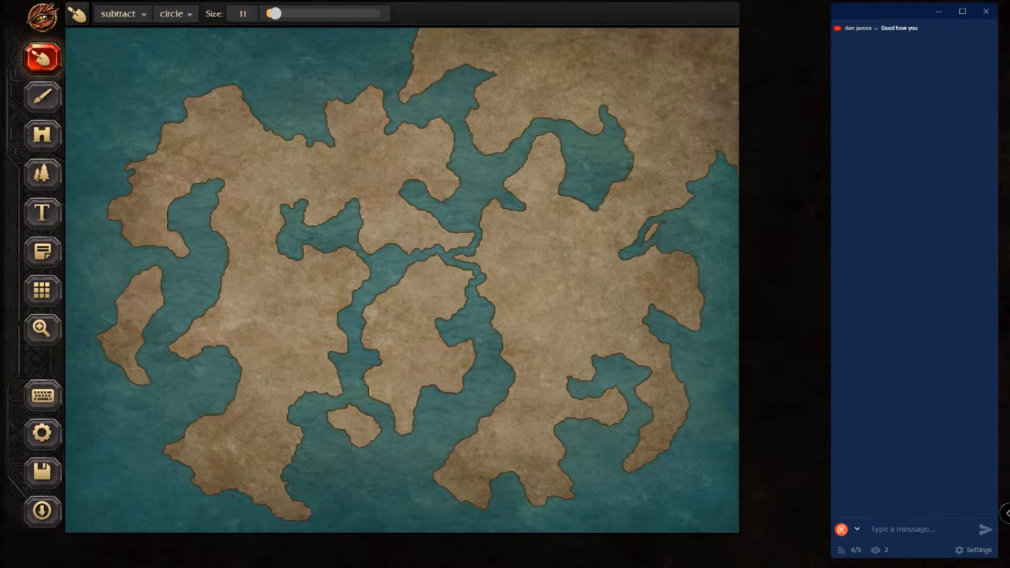
Step: Link the northeastern bay to the east coast, split an island off the northeastern continent, and trim the southwestern cove and central channel
mouse_move(629, 189)
left_mouse_down()
mouse_move(643, 202)
mouse_move(642, 226)
left_mouse_up()
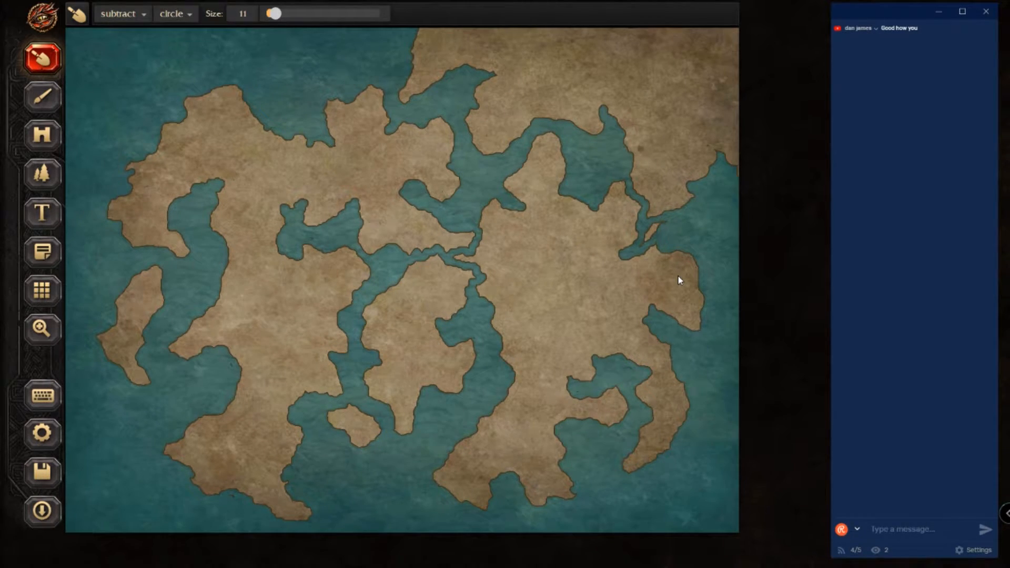
mouse_move(472, 96)
left_mouse_down()
mouse_move(487, 124)
mouse_move(526, 128)
left_mouse_up()
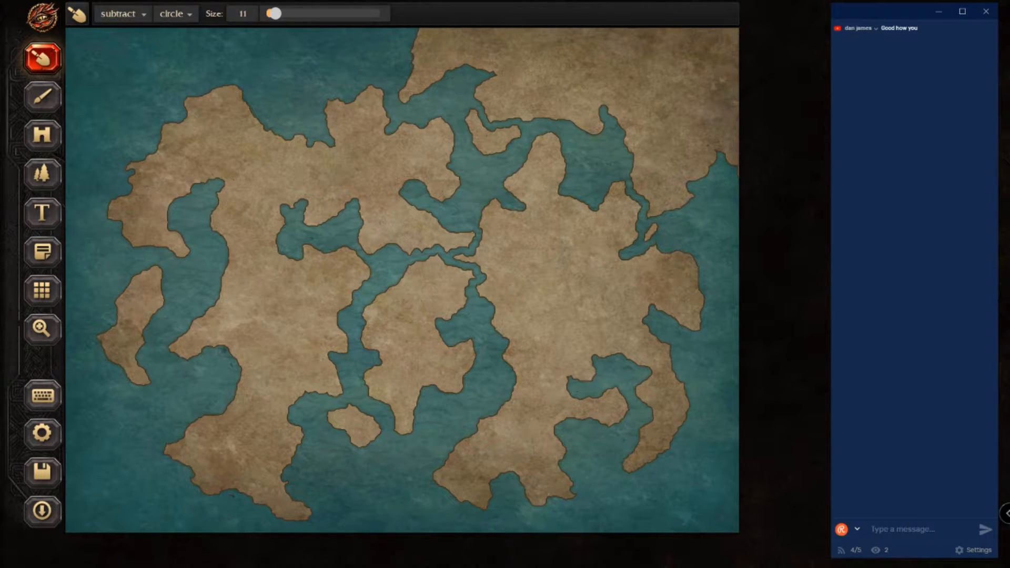
mouse_move(233, 349)
left_mouse_down()
mouse_move(242, 343)
mouse_move(233, 362)
left_mouse_up()
left_click_drag(470, 241, 455, 257)
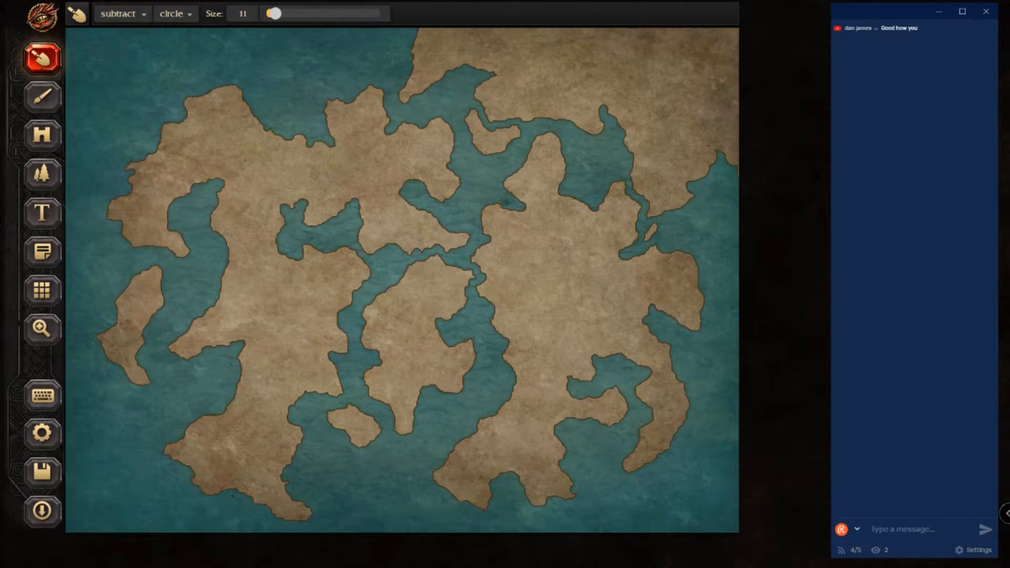
Step: Detach the peninsula west of the northeastern bay from the mainland and erode it into a cluster of small islets
mouse_move(527, 207)
left_mouse_down()
mouse_move(505, 185)
mouse_move(524, 168)
mouse_move(501, 176)
mouse_move(552, 133)
mouse_move(539, 136)
mouse_move(526, 150)
mouse_move(558, 140)
mouse_move(563, 179)
left_mouse_up()
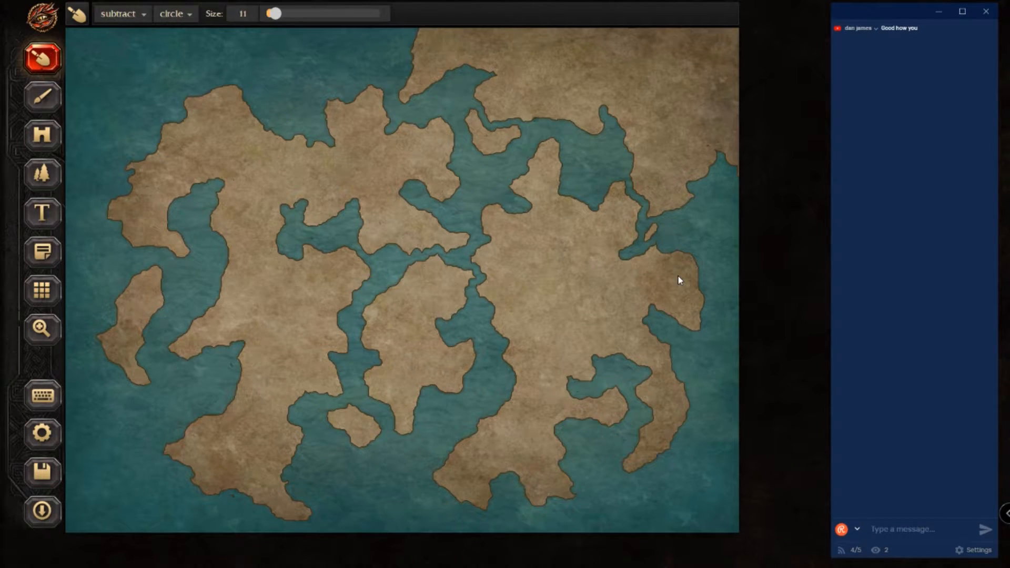
mouse_move(526, 203)
left_mouse_down()
mouse_move(553, 230)
mouse_move(558, 206)
mouse_move(572, 199)
mouse_move(550, 207)
mouse_move(554, 220)
mouse_move(554, 210)
mouse_move(578, 208)
left_mouse_up()
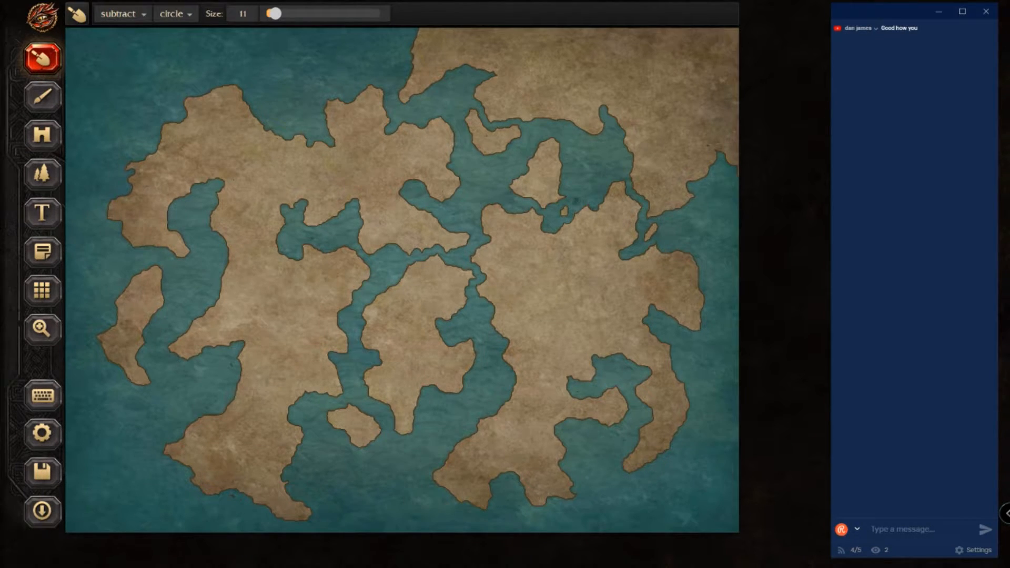
mouse_move(520, 179)
left_mouse_down()
mouse_move(515, 188)
mouse_move(532, 186)
mouse_move(537, 200)
left_mouse_up()
mouse_move(527, 156)
left_mouse_down()
mouse_move(537, 178)
mouse_move(549, 140)
mouse_move(524, 164)
mouse_move(531, 156)
mouse_move(537, 165)
mouse_move(551, 202)
mouse_move(559, 143)
mouse_move(560, 167)
left_mouse_up()
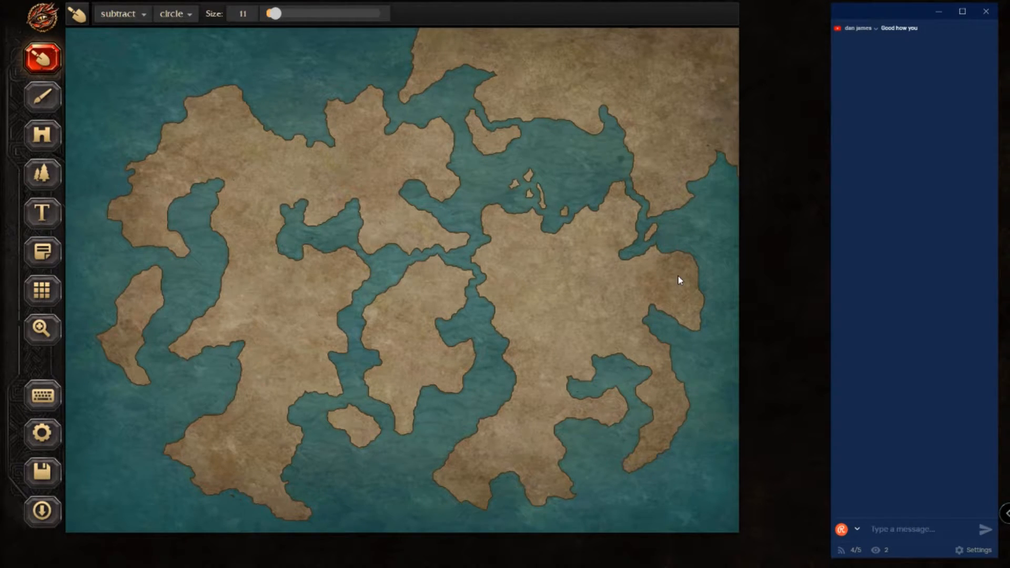
Step: Break the northeastern channel's bank into islets and cut winding channels across the southwestern and southern peninsulas
mouse_move(631, 171)
left_mouse_down()
mouse_move(664, 210)
mouse_move(656, 213)
left_mouse_up()
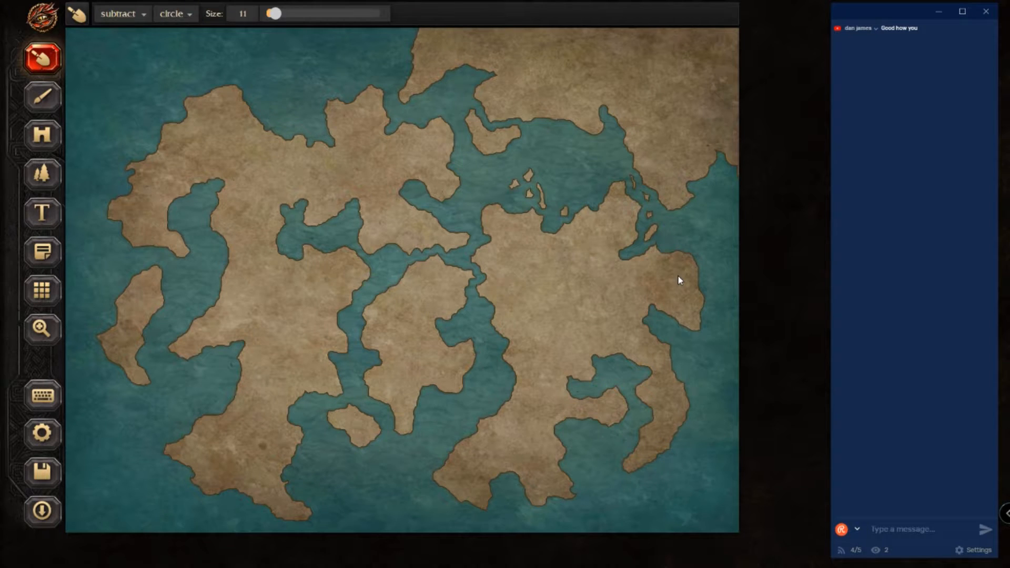
mouse_move(243, 463)
left_mouse_down()
mouse_move(261, 463)
mouse_move(273, 443)
mouse_move(300, 454)
mouse_move(229, 465)
mouse_move(218, 492)
left_mouse_up()
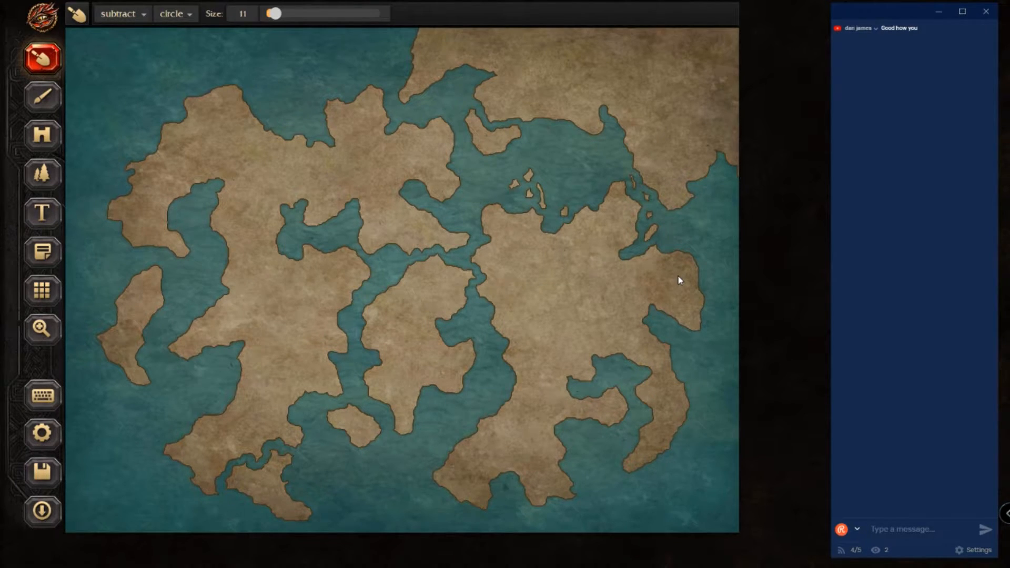
mouse_move(517, 467)
left_mouse_down()
mouse_move(488, 459)
mouse_move(504, 425)
mouse_move(492, 409)
left_mouse_up()
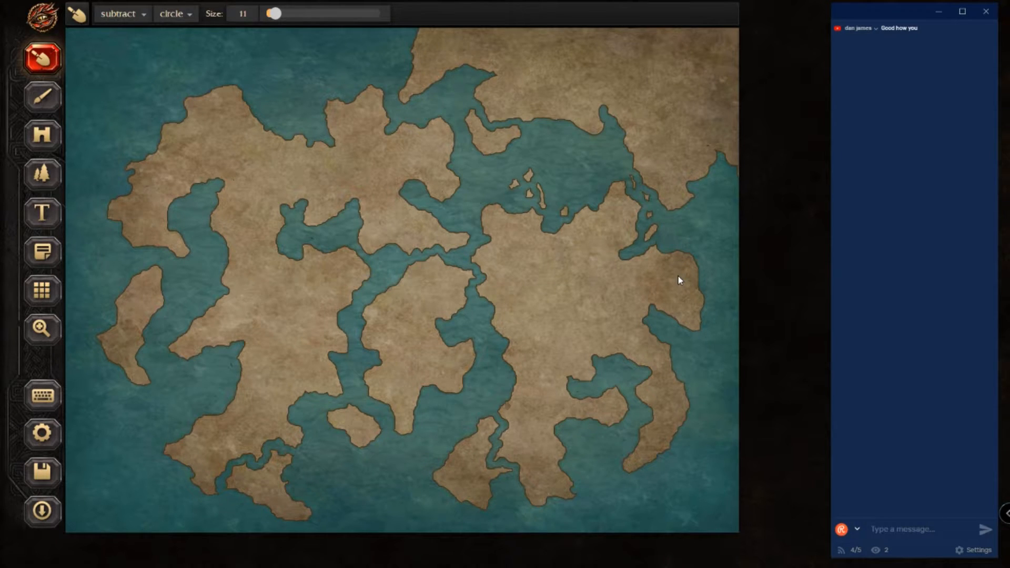
Step: In add mode, fill the southern peninsula's channel, extend its western coast and build small headlands on the eastern continent's northern shore
left_click(122, 13)
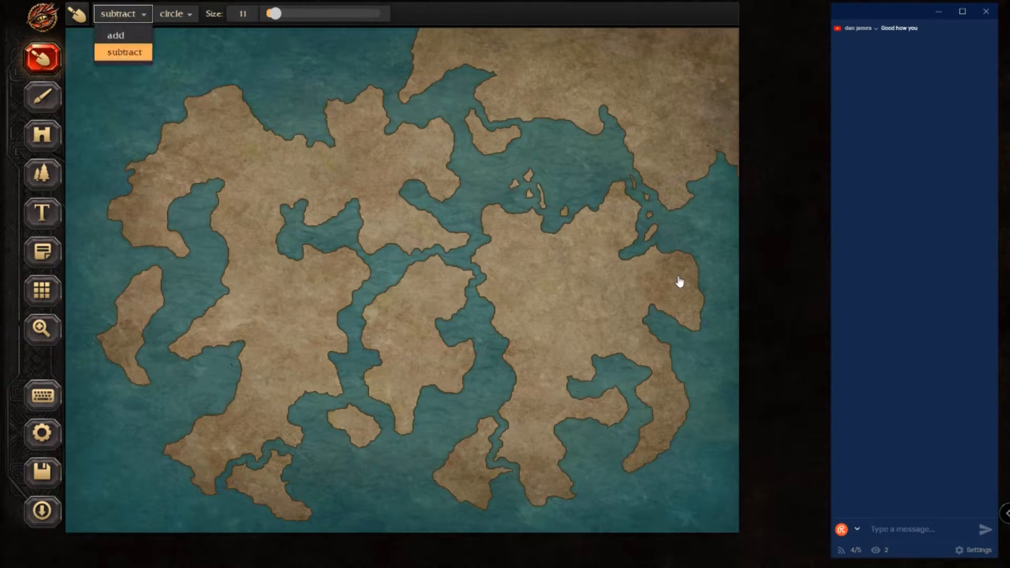
left_click(112, 33)
mouse_move(500, 424)
left_mouse_down()
mouse_move(504, 417)
mouse_move(494, 464)
mouse_move(508, 463)
mouse_move(466, 412)
mouse_move(455, 413)
mouse_move(447, 452)
mouse_move(474, 423)
mouse_move(476, 432)
mouse_move(466, 427)
mouse_move(416, 462)
mouse_move(445, 487)
mouse_move(432, 461)
mouse_move(447, 464)
mouse_move(427, 462)
mouse_move(437, 456)
left_mouse_up()
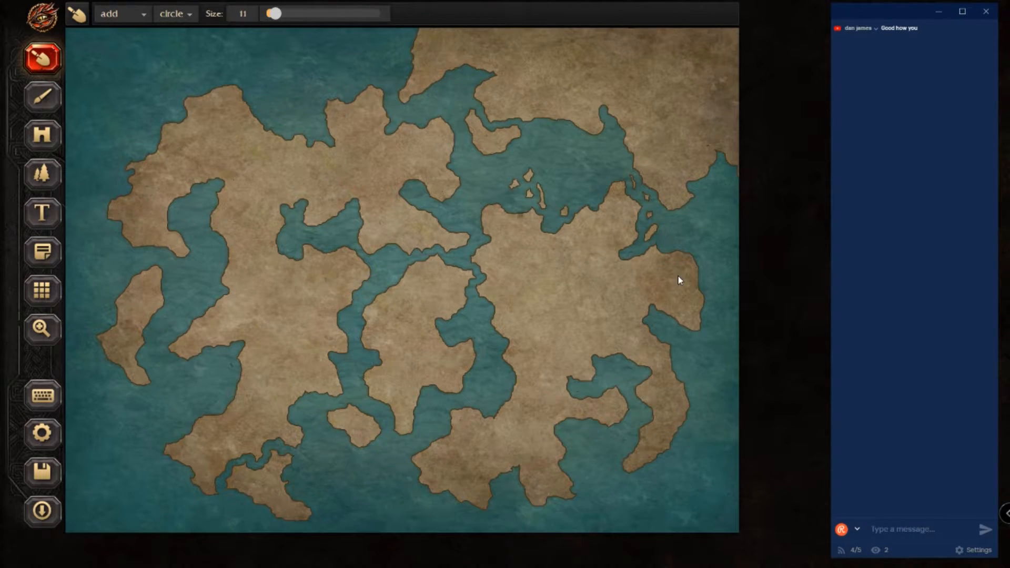
mouse_move(593, 205)
left_mouse_down()
mouse_move(586, 198)
mouse_move(580, 221)
left_mouse_up()
mouse_move(453, 251)
left_mouse_down()
mouse_move(449, 234)
mouse_move(481, 216)
mouse_move(474, 202)
mouse_move(480, 209)
left_mouse_up()
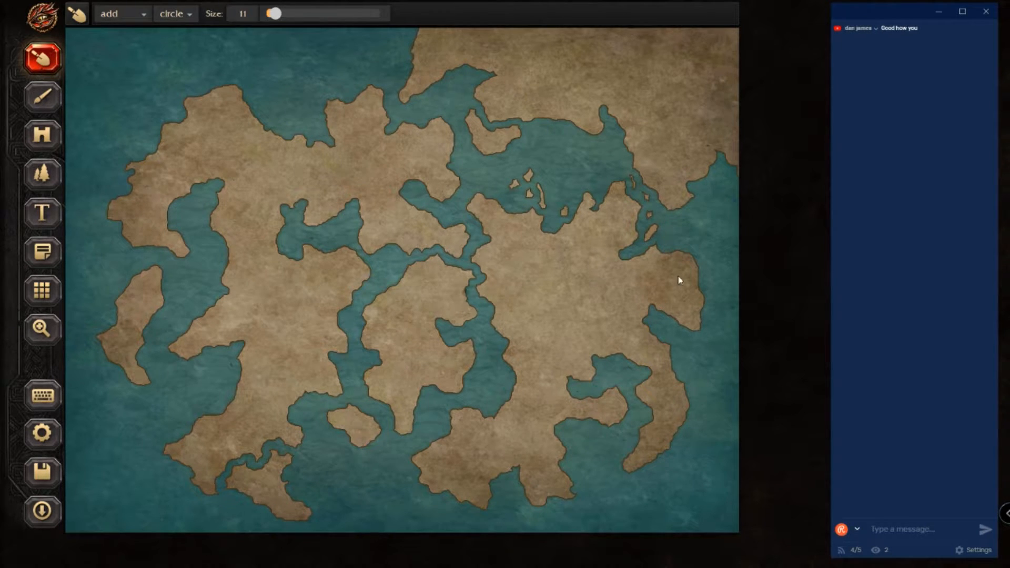
Step: Set the landmass brush back to subtract mode with a size of 7
left_click(122, 14)
left_click(121, 52)
left_click_drag(278, 20, 274, 20)
right_click(274, 20)
left_click(667, 16)
Step: Carve fine inlets along the narrow channel around the central island and break the headland north of it into islets, keeping the map full screen
left_click(479, 288)
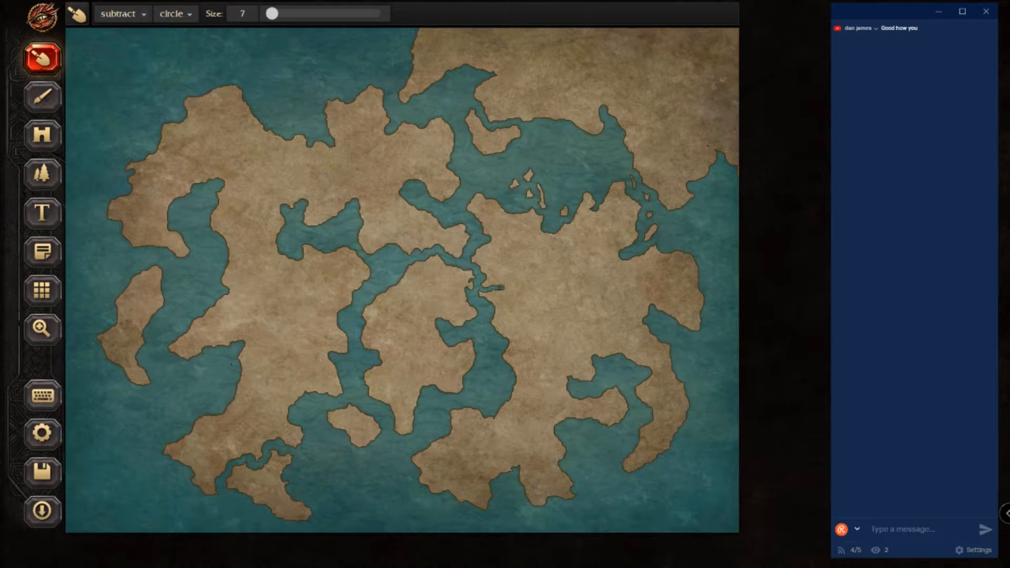
left_click_drag(484, 298, 492, 301)
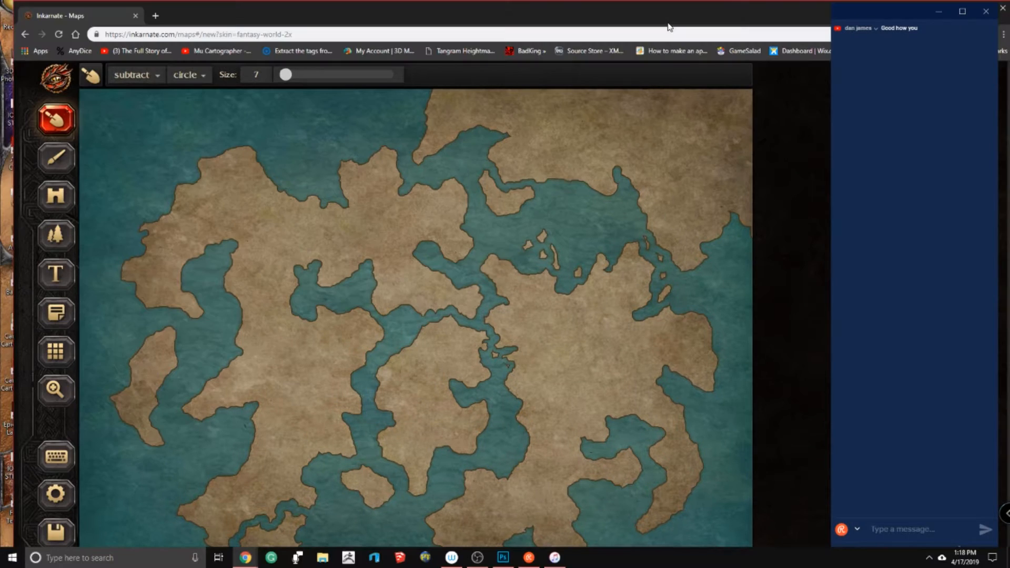
key("F11")
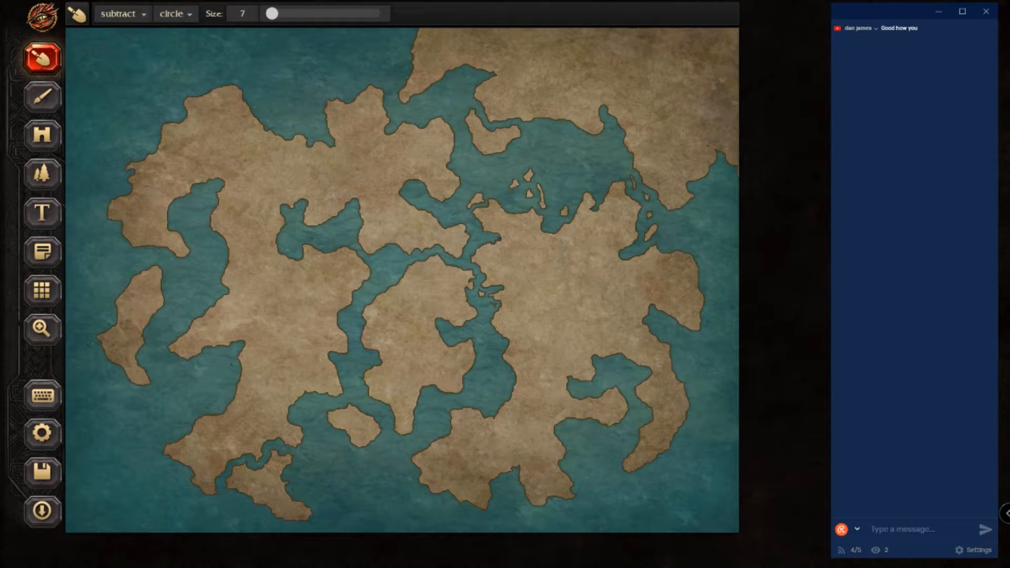
left_click_drag(496, 284, 509, 284)
left_click_drag(450, 267, 449, 271)
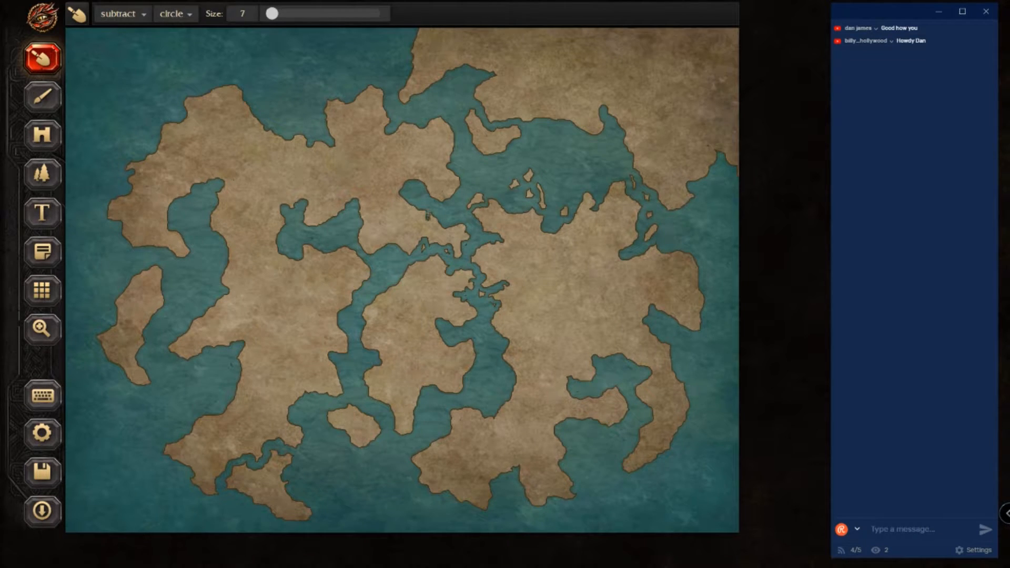
mouse_move(430, 222)
left_mouse_down()
mouse_move(429, 241)
mouse_move(437, 231)
left_mouse_up()
left_click_drag(444, 240, 464, 238)
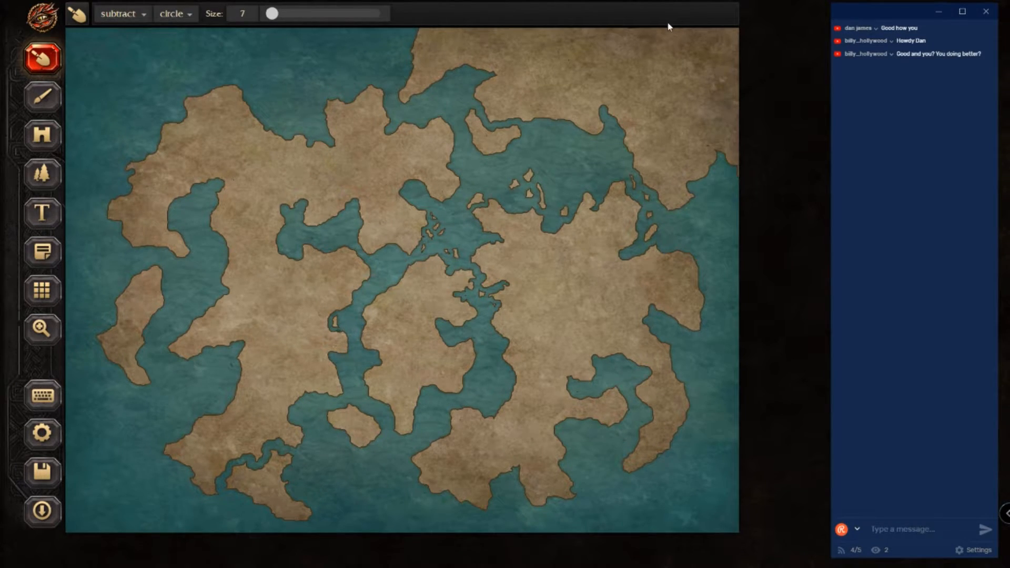
Step: Carve small coastal islets along the central channel, the western gulf's eastern shore and the strait above the small southern island
left_click_drag(340, 331, 345, 343)
left_click_drag(219, 239, 231, 261)
mouse_move(392, 402)
left_mouse_down()
mouse_move(395, 412)
mouse_move(351, 412)
mouse_move(361, 411)
left_mouse_up()
left_click_drag(367, 304, 404, 277)
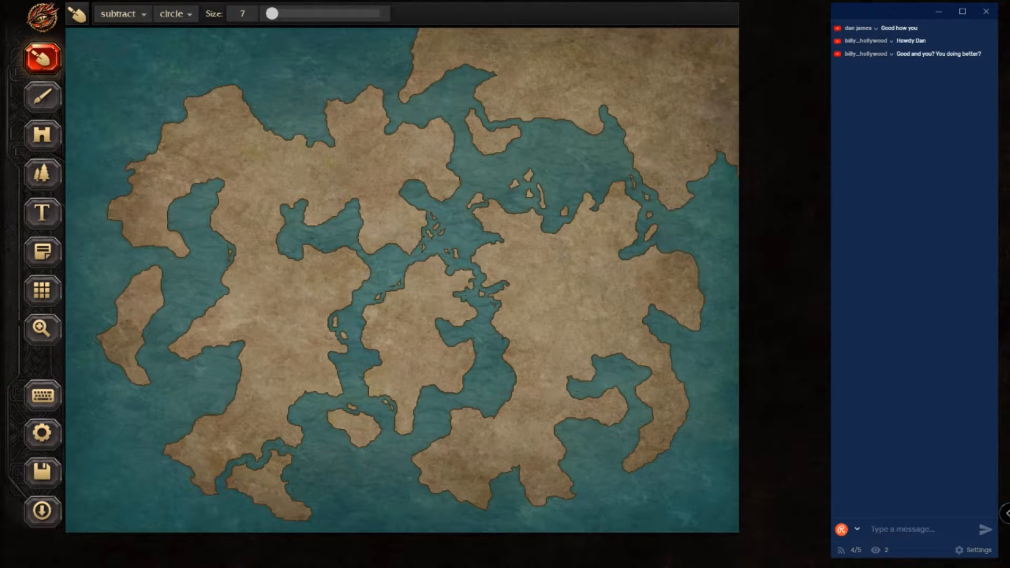
Step: Carve tiny inlets and islets on the south-central inlet's eastern shore and in the notch on the eastern continent's northern coast
mouse_move(508, 340)
left_mouse_down()
mouse_move(519, 334)
mouse_move(509, 347)
left_mouse_up()
left_click_drag(510, 384, 514, 398)
mouse_move(551, 228)
left_mouse_down()
mouse_move(560, 239)
mouse_move(564, 226)
left_mouse_up()
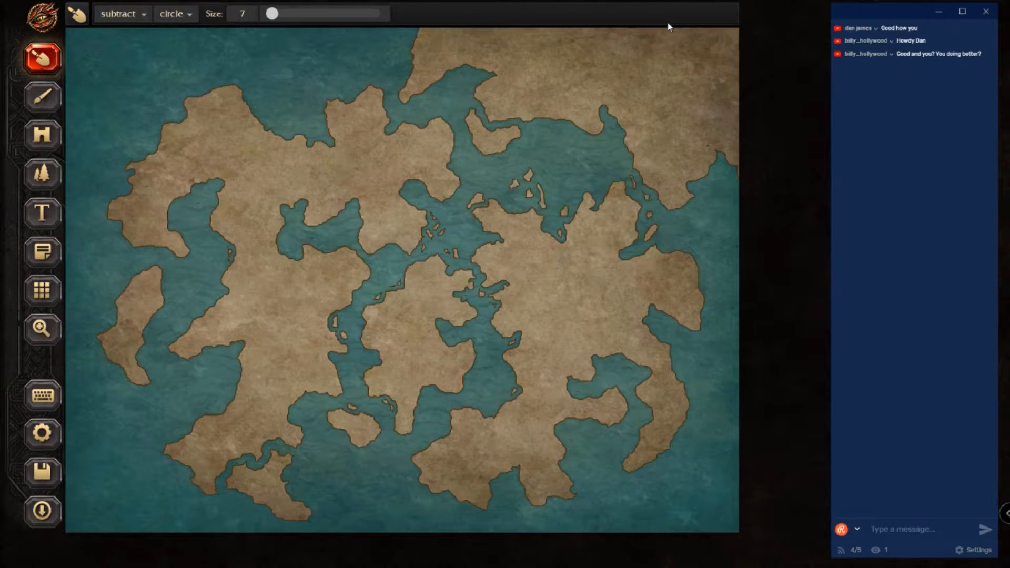
Step: Carve small islets and notches along the western island, the western gulf's shore and the northwestern coast
mouse_move(143, 273)
left_mouse_down()
mouse_move(133, 285)
mouse_move(153, 261)
left_mouse_up()
mouse_move(136, 354)
left_mouse_down()
mouse_move(139, 368)
mouse_move(140, 342)
mouse_move(135, 351)
left_mouse_up()
left_click_drag(205, 313, 215, 302)
mouse_move(161, 134)
left_mouse_down()
mouse_move(180, 124)
mouse_move(169, 137)
left_mouse_up()
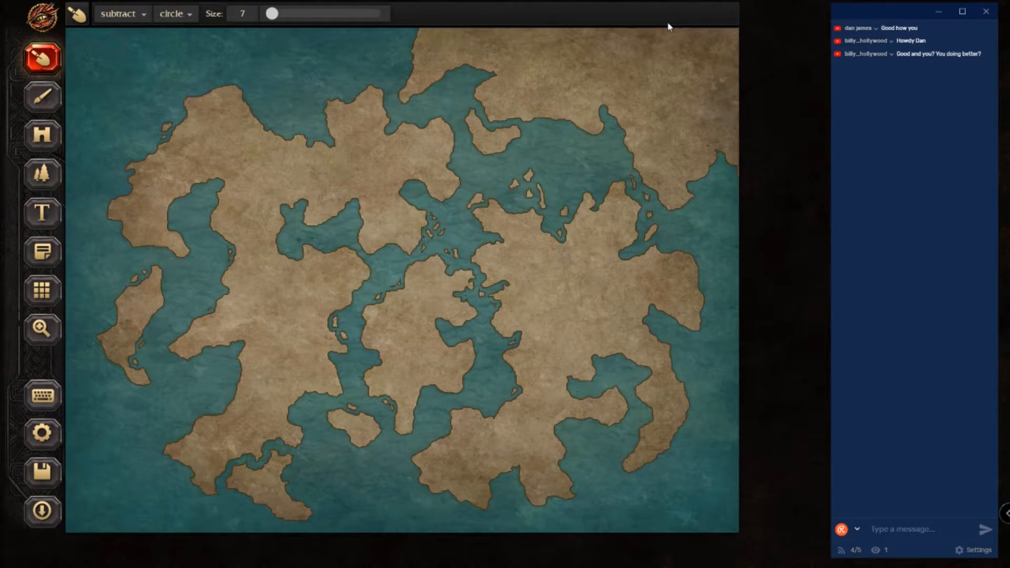
Step: Roughen the inland bay's shores and the headland east of it, and carve jagged notches into the north-central peninsula's coast
left_click_drag(336, 249, 361, 255)
mouse_move(308, 204)
left_mouse_down()
mouse_move(325, 183)
mouse_move(305, 221)
mouse_move(319, 222)
left_mouse_up()
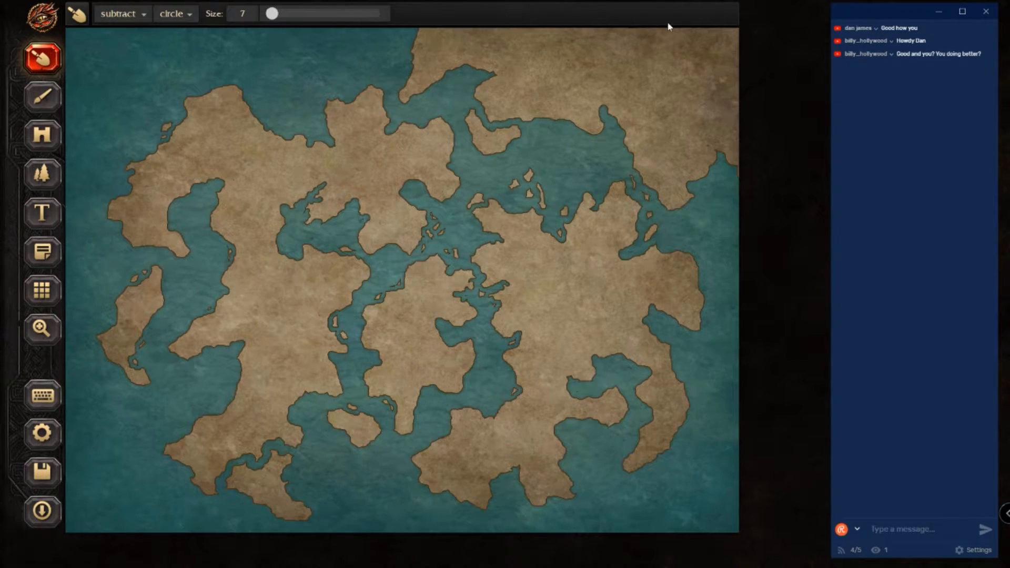
mouse_move(362, 236)
left_mouse_down()
mouse_move(364, 246)
mouse_move(399, 244)
left_mouse_up()
left_click_drag(413, 177, 411, 176)
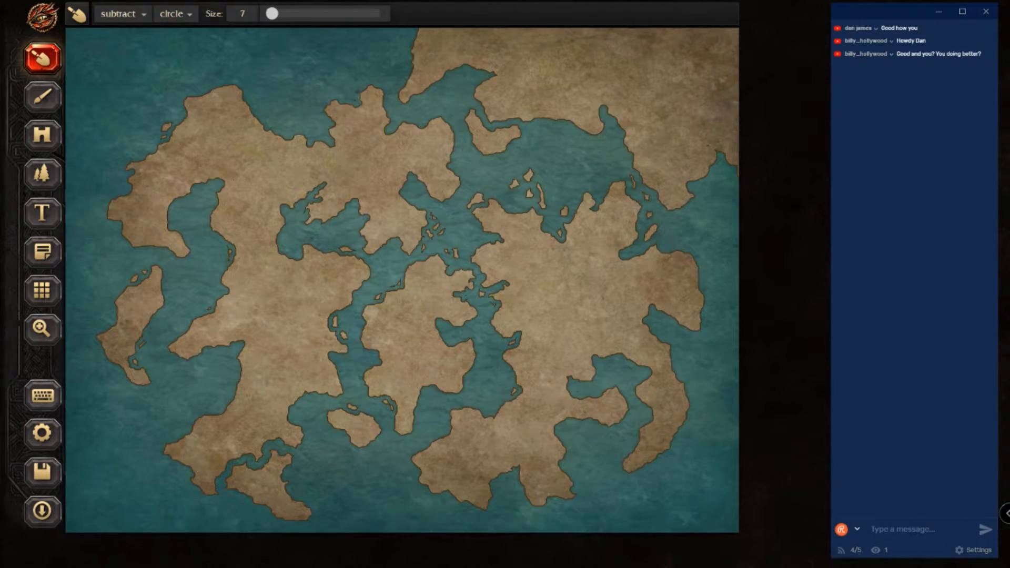
mouse_move(374, 86)
left_mouse_down()
mouse_move(388, 113)
mouse_move(384, 141)
mouse_move(394, 137)
left_mouse_up()
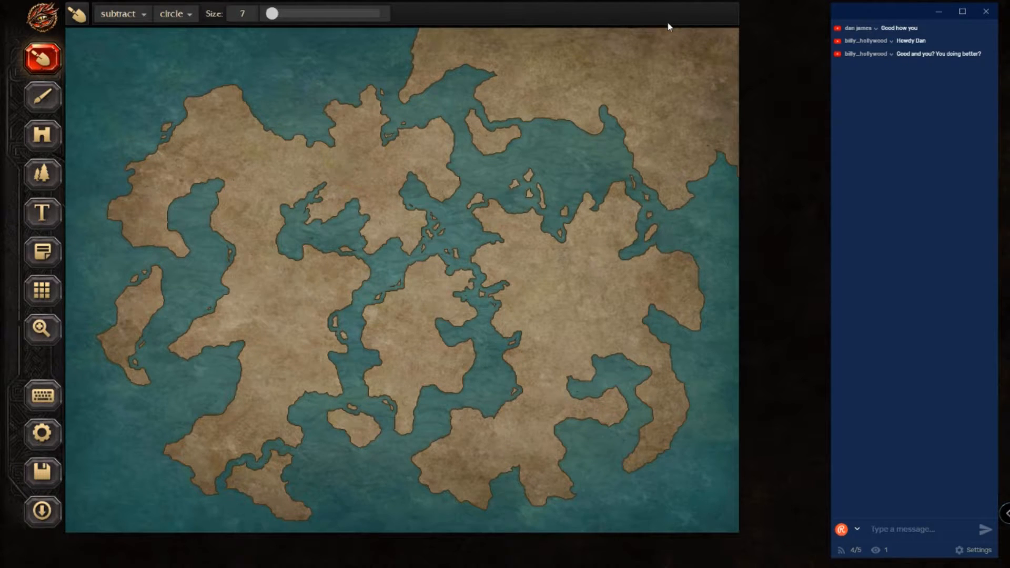
Step: Carve small notches and islets along the northeastern landmass's southern and western coasts
left_click_drag(189, 194, 171, 200)
left_click_drag(237, 350, 240, 391)
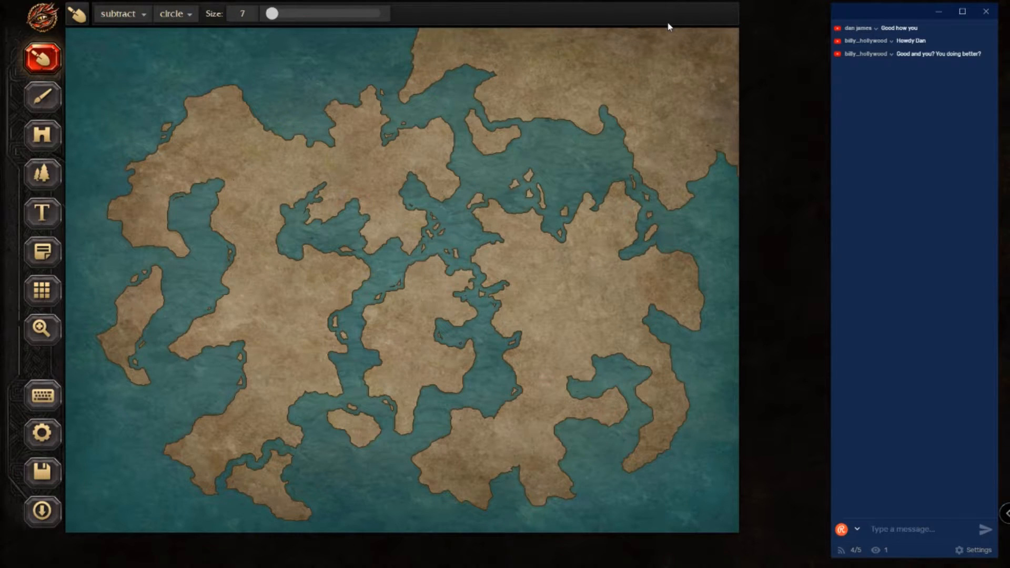
left_click_drag(546, 111, 579, 126)
left_click_drag(629, 141, 637, 166)
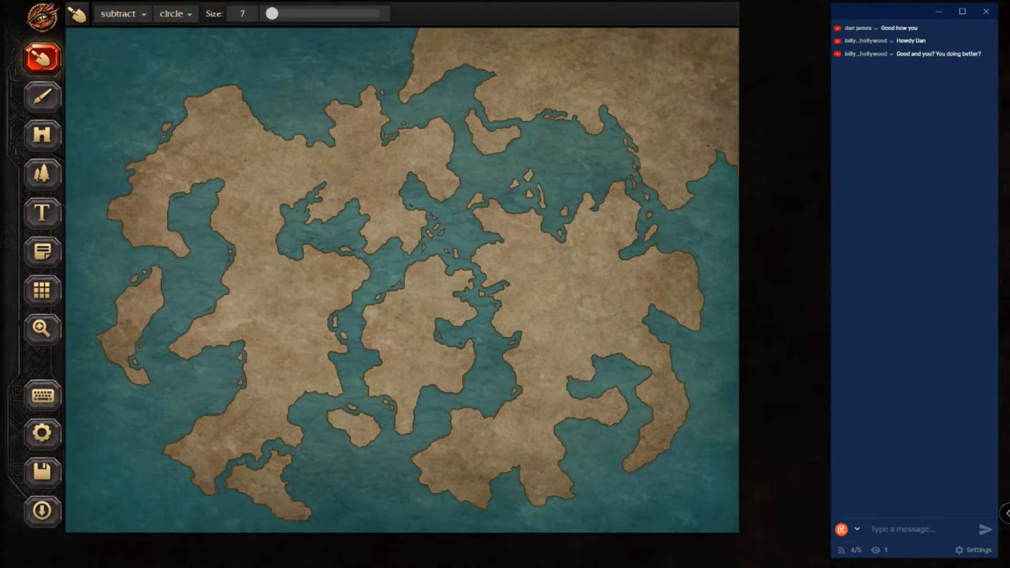
mouse_move(470, 65)
left_mouse_down()
mouse_move(488, 83)
mouse_move(473, 91)
left_mouse_up()
mouse_move(413, 44)
left_mouse_down()
mouse_move(406, 85)
mouse_move(419, 84)
mouse_move(424, 68)
mouse_move(416, 93)
left_mouse_up()
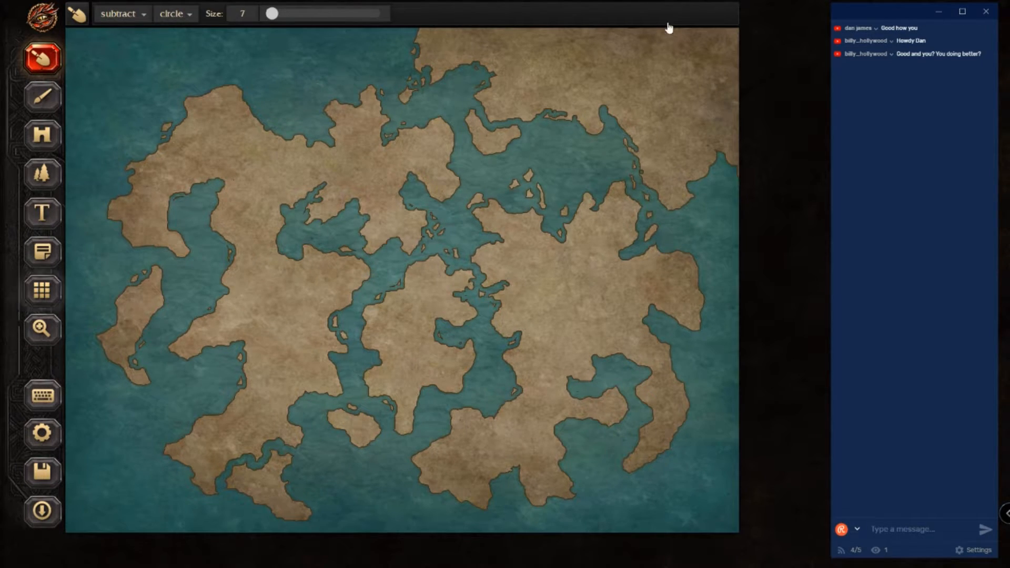
Step: Switch the landmass tool to add and place small islands across the northeastern sea, from the strait to its northern shore
left_click(123, 14)
left_click(123, 35)
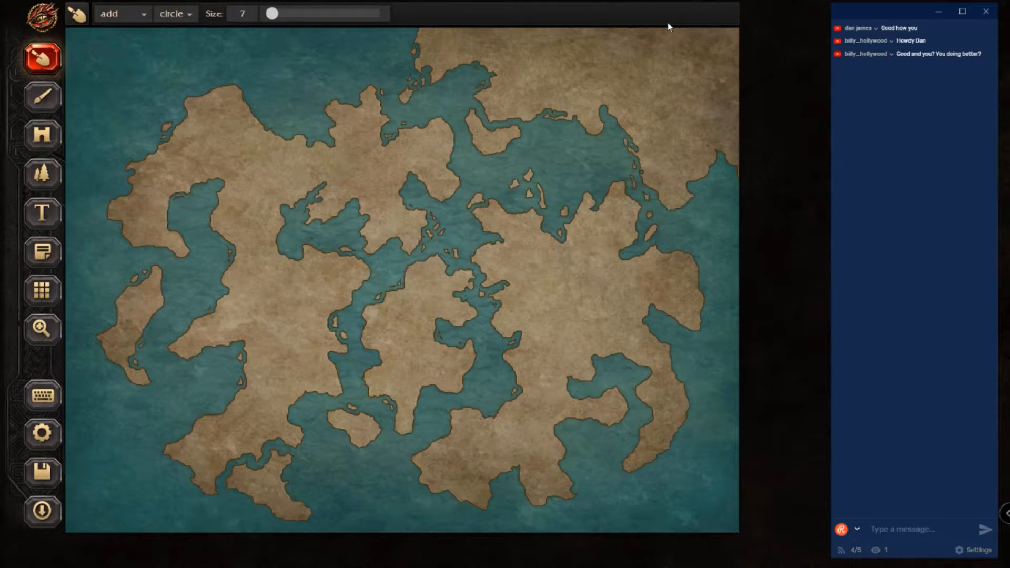
left_click_drag(462, 154, 472, 167)
left_click(493, 163)
left_click(517, 151)
left_click(532, 135)
left_click(534, 133)
left_click(578, 138)
mouse_move(588, 145)
left_mouse_down()
mouse_move(600, 148)
mouse_move(579, 150)
mouse_move(600, 155)
left_mouse_up()
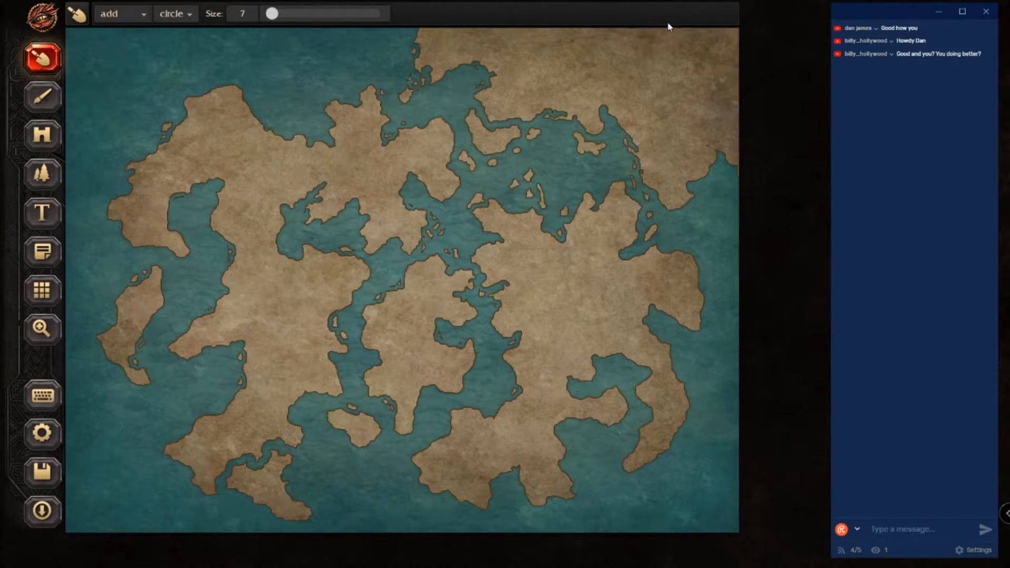
Step: Add more islets in the northeastern sea and its northwestern strait, plus two in the south-central inlet
left_click_drag(512, 203, 521, 213)
left_click_drag(545, 127, 557, 126)
left_click_drag(463, 95, 466, 89)
left_click_drag(481, 169, 501, 166)
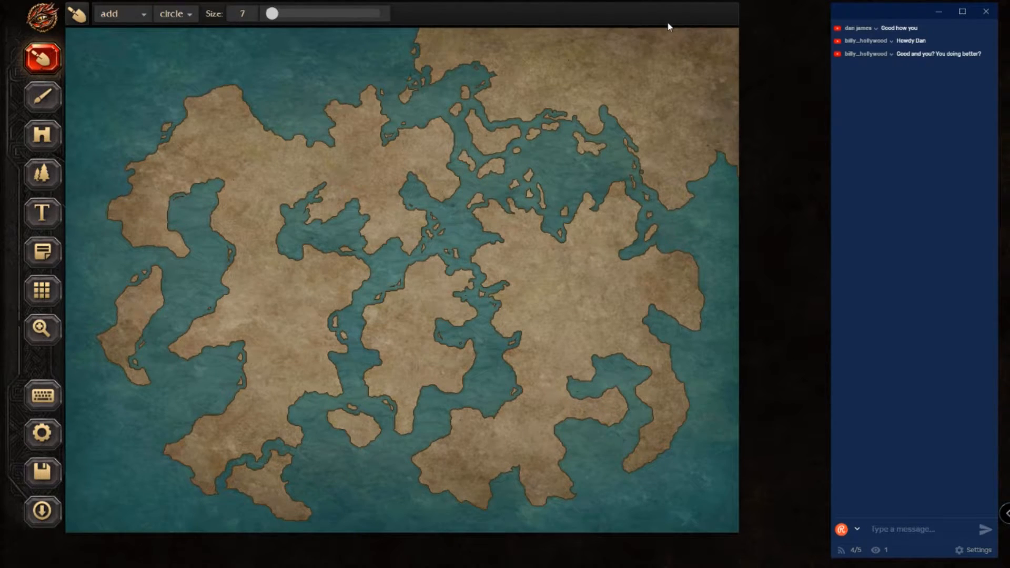
left_click_drag(480, 344, 484, 335)
left_click(482, 359)
Step: Add a chain of islands off the north-central peninsula and reshape the western headland, extending it westward
mouse_move(319, 98)
left_mouse_down()
mouse_move(303, 80)
mouse_move(335, 80)
mouse_move(345, 91)
mouse_move(372, 73)
left_mouse_up()
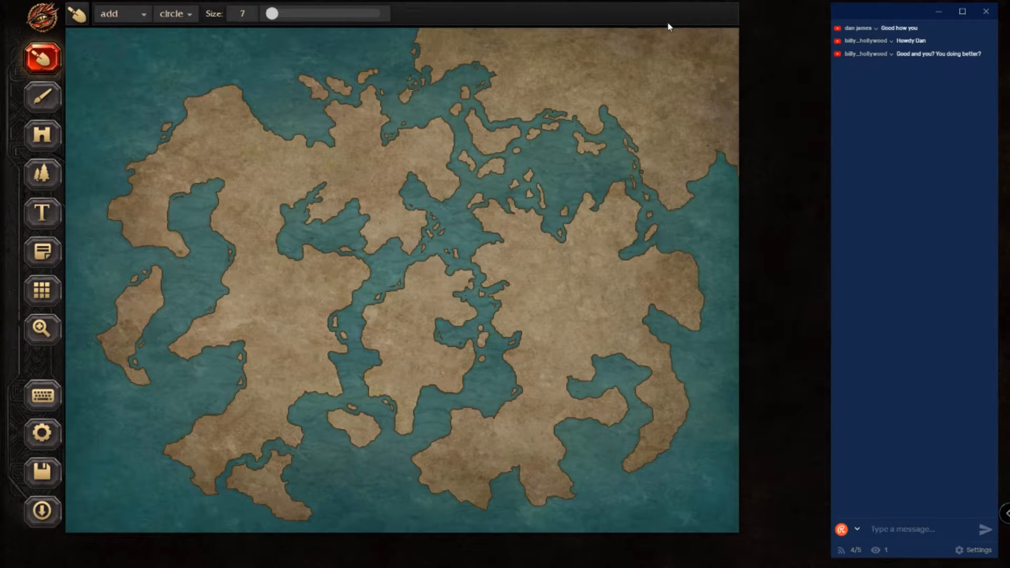
mouse_move(182, 253)
left_mouse_down()
mouse_move(180, 271)
mouse_move(185, 256)
mouse_move(128, 256)
mouse_move(120, 242)
mouse_move(133, 252)
left_mouse_up()
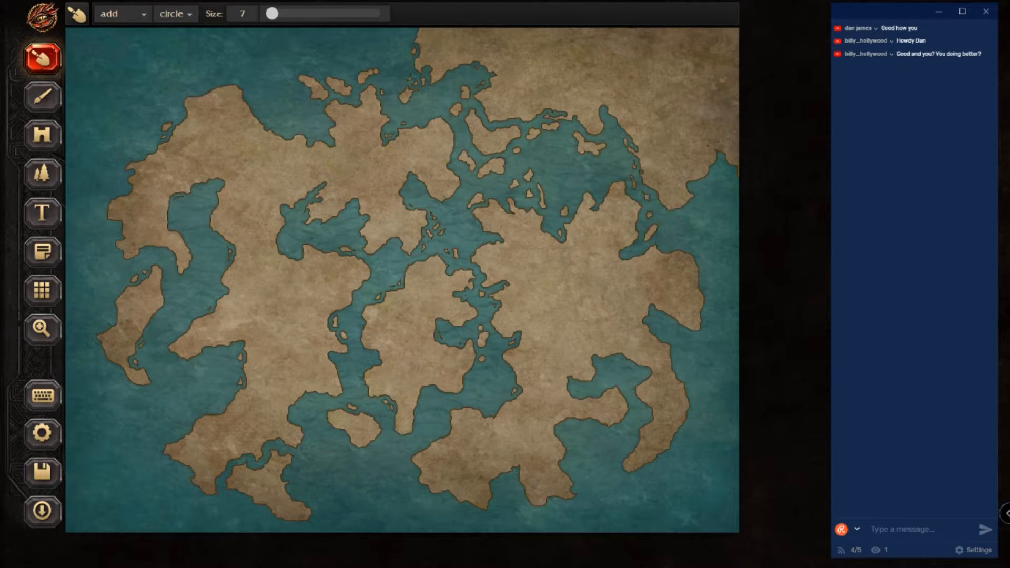
mouse_move(111, 218)
left_mouse_down()
mouse_move(100, 227)
mouse_move(105, 206)
mouse_move(104, 221)
left_mouse_up()
Step: Draw a small triangular island crossed by thin strips of land in the northwestern sea
mouse_move(176, 60)
left_mouse_down()
mouse_move(184, 59)
mouse_move(177, 50)
mouse_move(162, 58)
mouse_move(176, 72)
mouse_move(175, 60)
left_mouse_up()
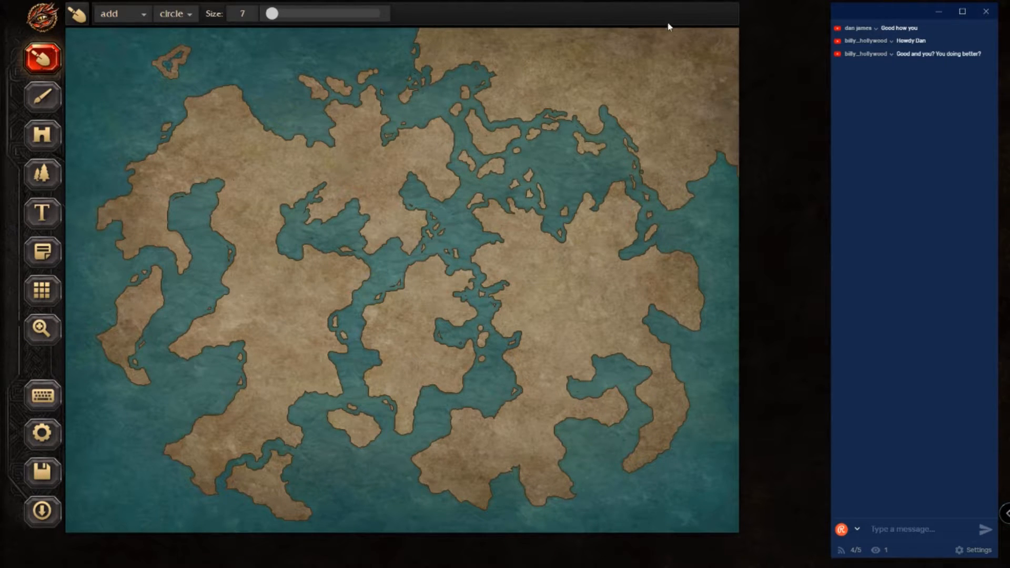
left_click_drag(135, 45, 217, 70)
left_click_drag(202, 49, 150, 98)
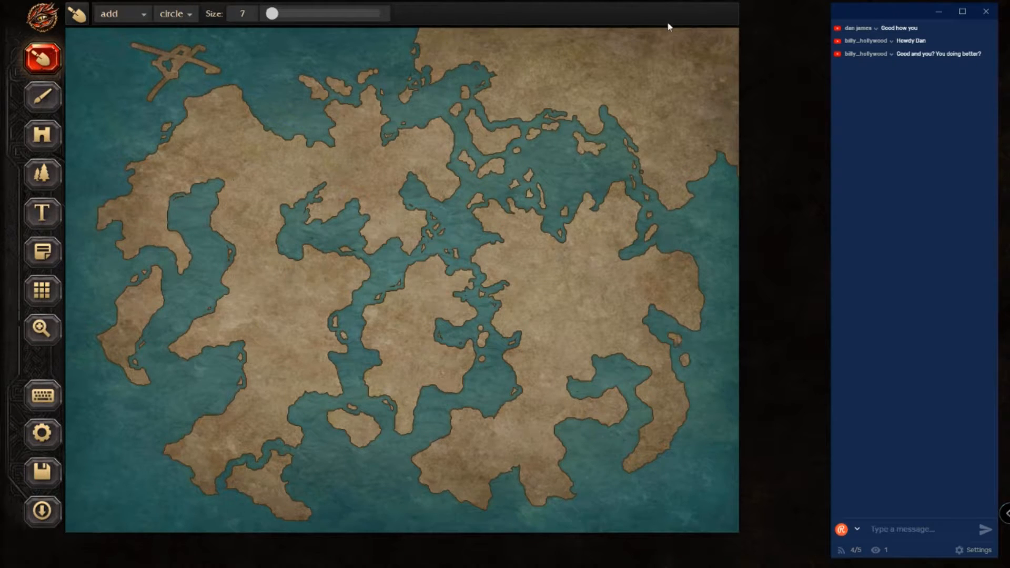
Step: Add islets off the eastern continent's northeastern coast and in the southern end of the central channel
mouse_move(688, 243)
left_mouse_down()
mouse_move(699, 251)
mouse_move(695, 244)
left_mouse_up()
left_click(677, 240)
mouse_move(691, 208)
left_mouse_down()
mouse_move(699, 203)
mouse_move(696, 217)
left_mouse_up()
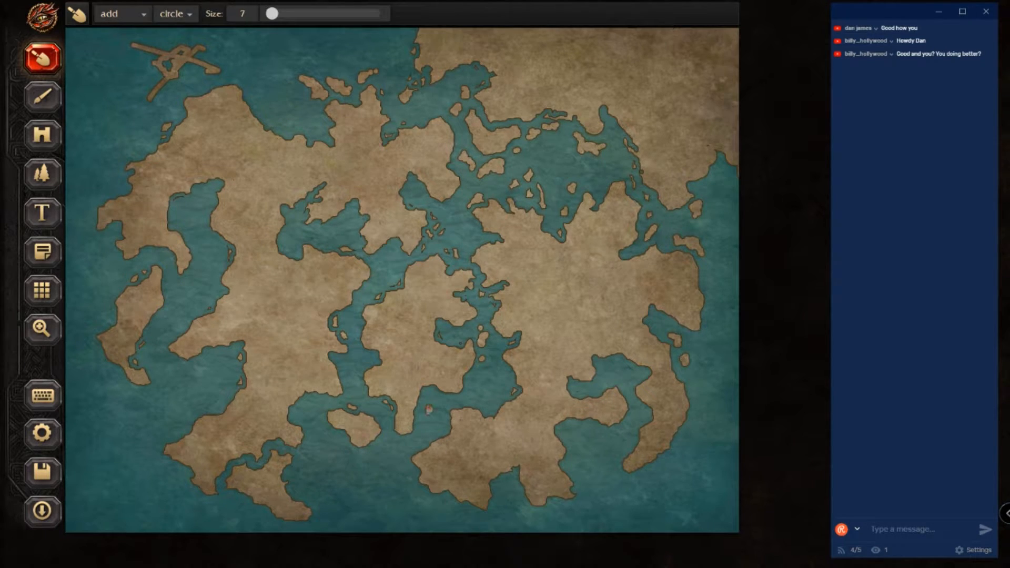
left_click_drag(484, 396, 487, 394)
Step: Add a string of small islands down the middle of the western gulf
mouse_move(205, 223)
left_mouse_down()
mouse_move(206, 199)
mouse_move(178, 215)
left_mouse_up()
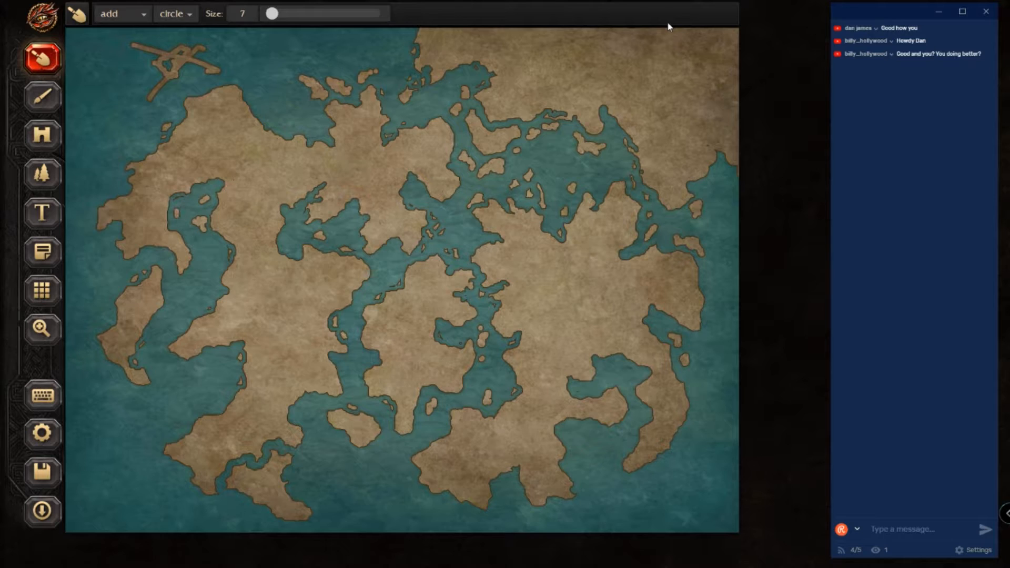
mouse_move(203, 267)
left_mouse_down()
mouse_move(202, 278)
mouse_move(202, 257)
left_mouse_up()
mouse_move(193, 297)
left_mouse_down()
mouse_move(187, 307)
mouse_move(190, 296)
left_mouse_up()
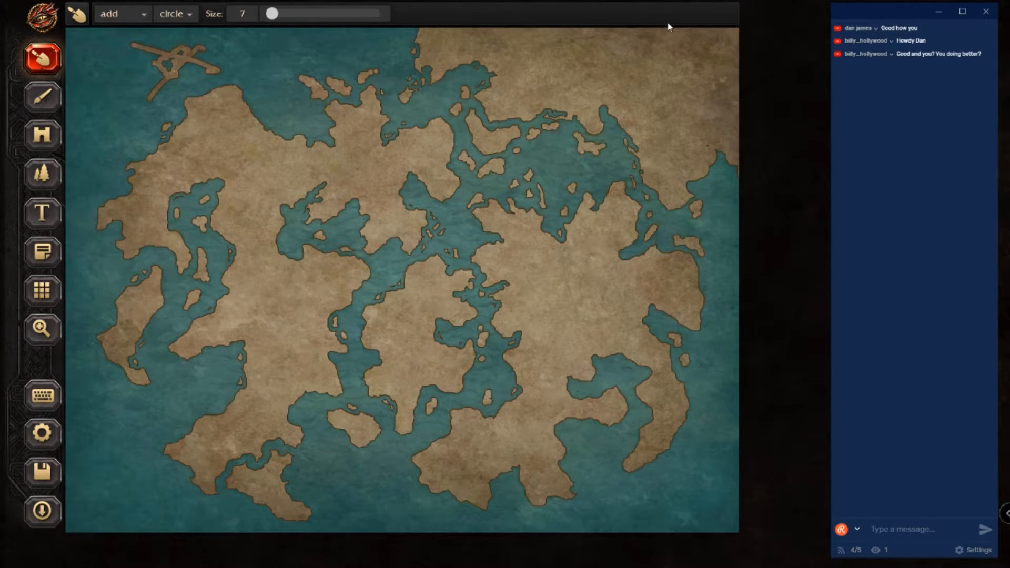
Step: Add small islands in the inland bay, the central channel and the strait east of it
mouse_move(346, 227)
left_mouse_down()
mouse_move(350, 219)
mouse_move(349, 234)
mouse_move(337, 231)
left_mouse_up()
mouse_move(384, 265)
left_mouse_down()
mouse_move(392, 255)
mouse_move(382, 274)
mouse_move(396, 266)
left_mouse_up()
mouse_move(450, 207)
left_mouse_down()
mouse_move(409, 186)
mouse_move(417, 190)
left_mouse_up()
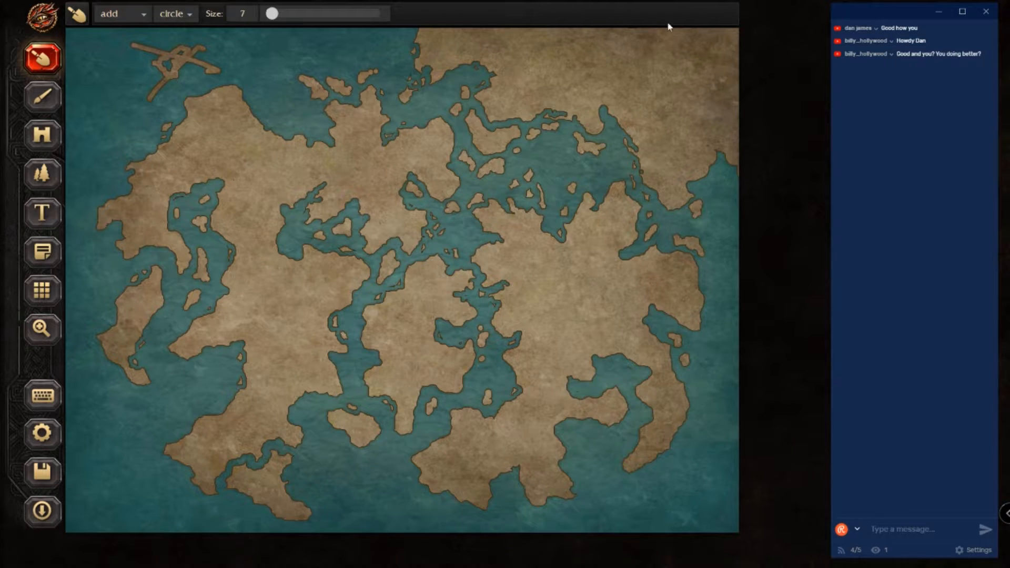
left_click_drag(465, 226, 477, 235)
Step: Add islets between the western island and the mainland, and in the bay southeast of the island
mouse_move(181, 365)
left_mouse_down()
mouse_move(174, 374)
mouse_move(219, 357)
mouse_move(210, 364)
mouse_move(165, 341)
mouse_move(167, 283)
mouse_move(180, 278)
mouse_move(177, 292)
left_mouse_up()
left_click(165, 315)
left_click(213, 288)
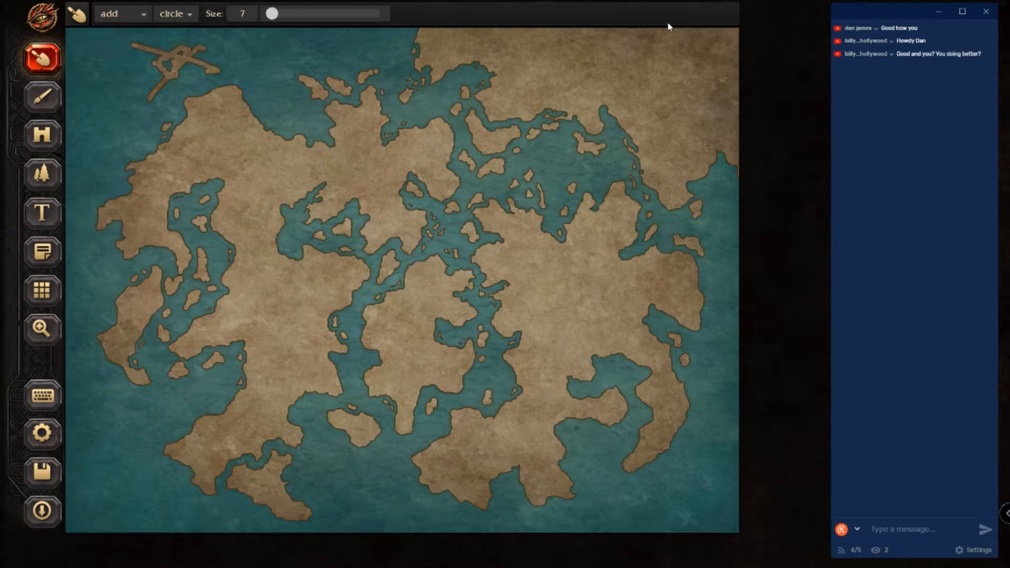
Step: Add islands in the southeastern bays and off the southern landmass's western tip, and enlarge an islet in the northeastern sea
mouse_move(572, 430)
left_mouse_down()
mouse_move(583, 436)
mouse_move(592, 417)
left_mouse_up()
mouse_move(611, 382)
left_mouse_down()
mouse_move(611, 374)
mouse_move(605, 384)
left_mouse_up()
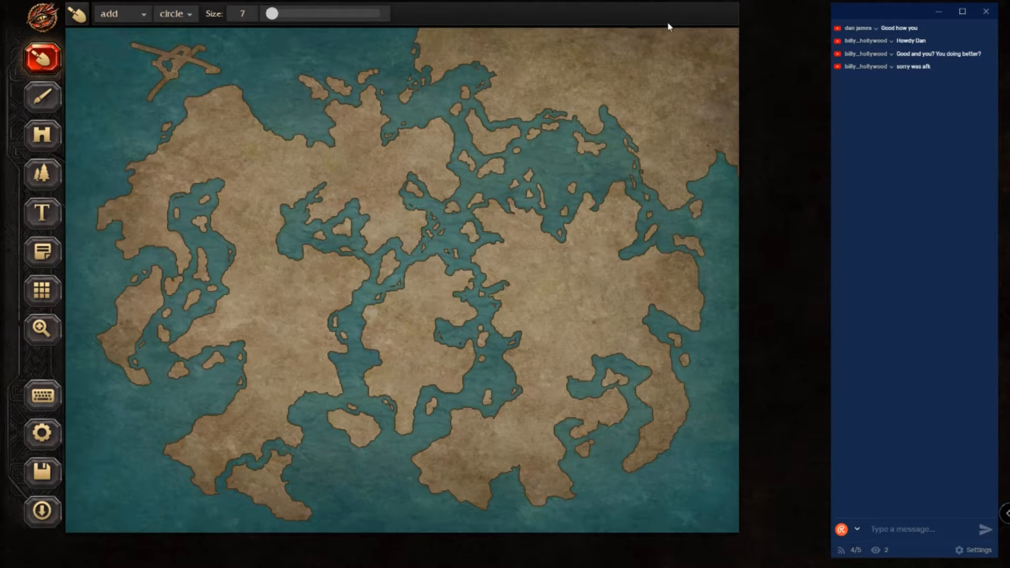
mouse_move(415, 451)
left_mouse_down()
mouse_move(399, 470)
mouse_move(413, 465)
mouse_move(393, 446)
mouse_move(377, 467)
left_mouse_up()
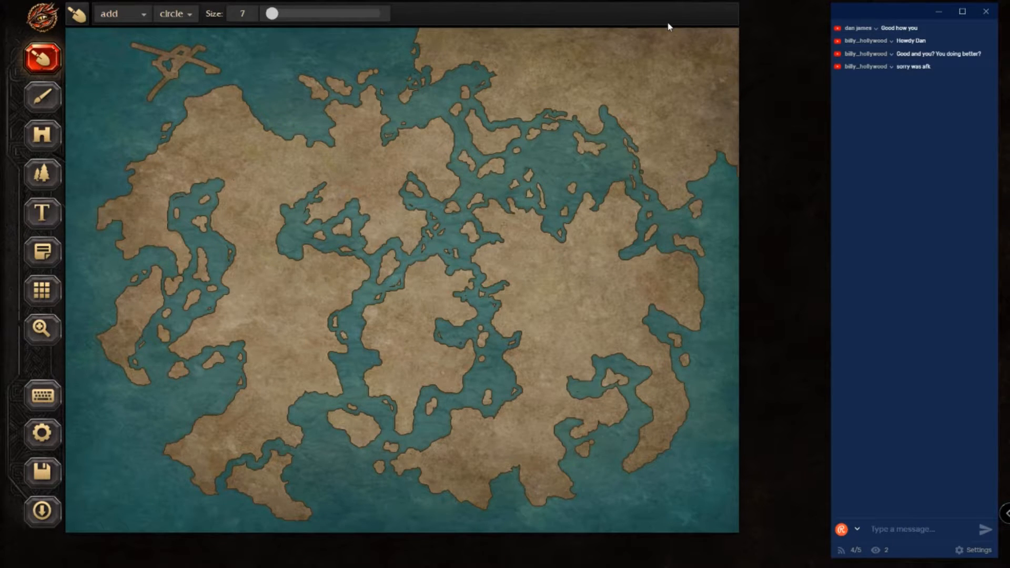
mouse_move(506, 159)
left_mouse_down()
mouse_move(497, 173)
mouse_move(511, 166)
left_mouse_up()
Step: Switch the circle brush to subtract and erase the crossed strips of land in the northwestern sea
left_click(176, 13)
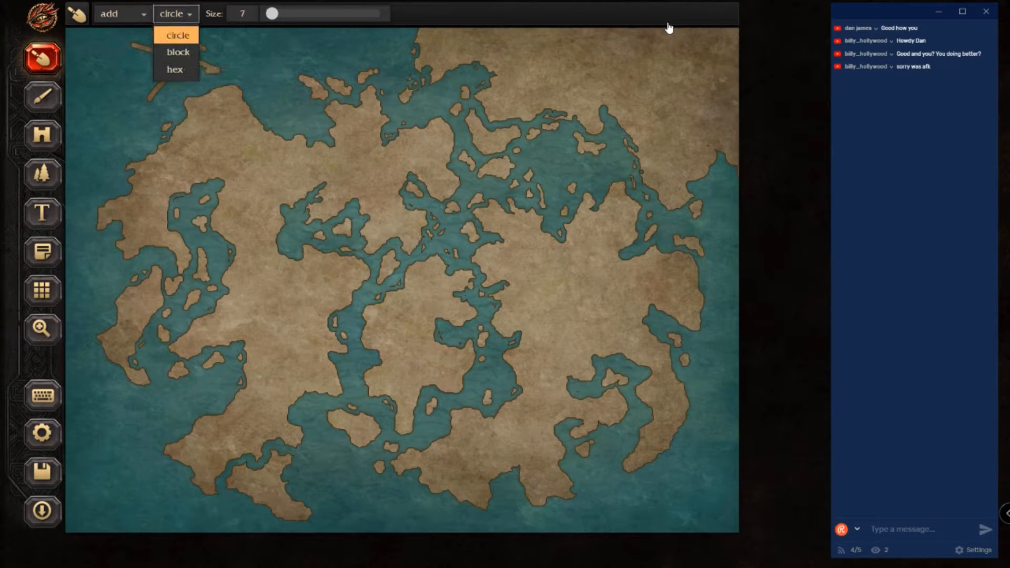
left_click(121, 13)
left_click(124, 50)
mouse_move(144, 50)
left_mouse_down()
mouse_move(132, 45)
mouse_move(170, 53)
mouse_move(151, 95)
mouse_move(192, 61)
mouse_move(210, 68)
left_mouse_up()
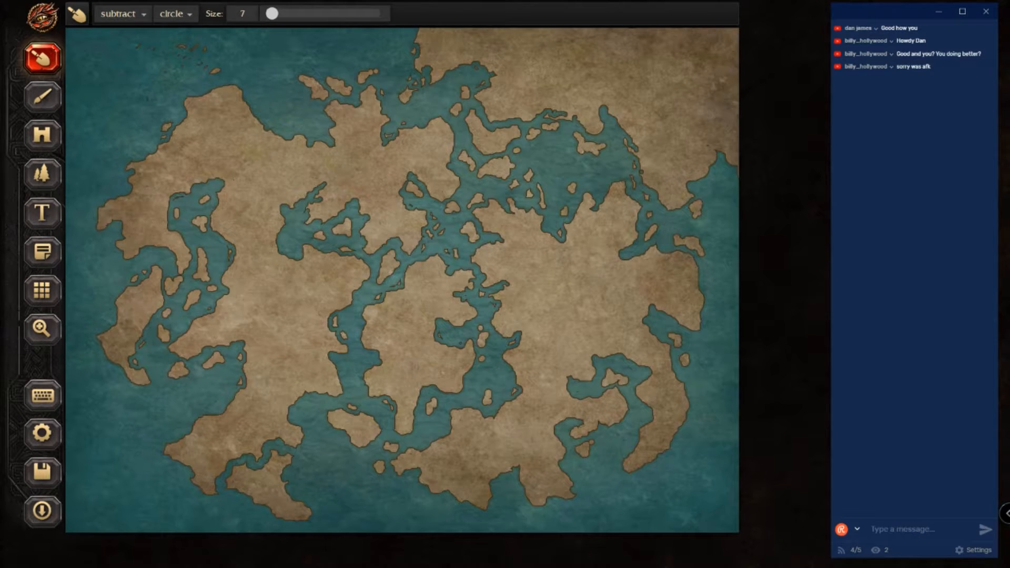
left_click(216, 70)
Step: Break up the islands off the north-central peninsula and in the northeastern sea, and notch the southern landmass's northern coast
left_click(311, 88)
left_click(312, 82)
left_click(308, 78)
left_click(322, 84)
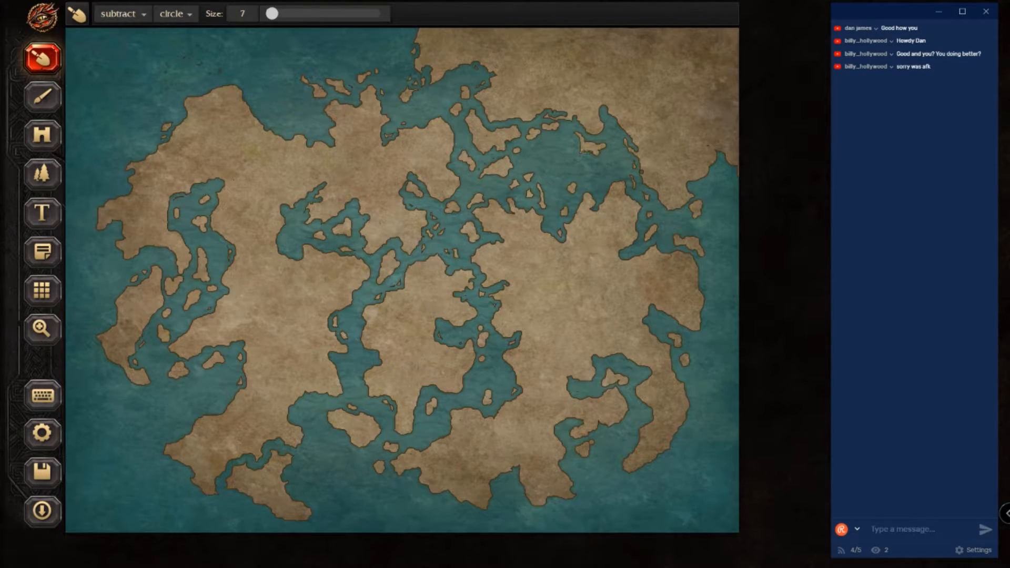
left_click_drag(604, 148, 590, 140)
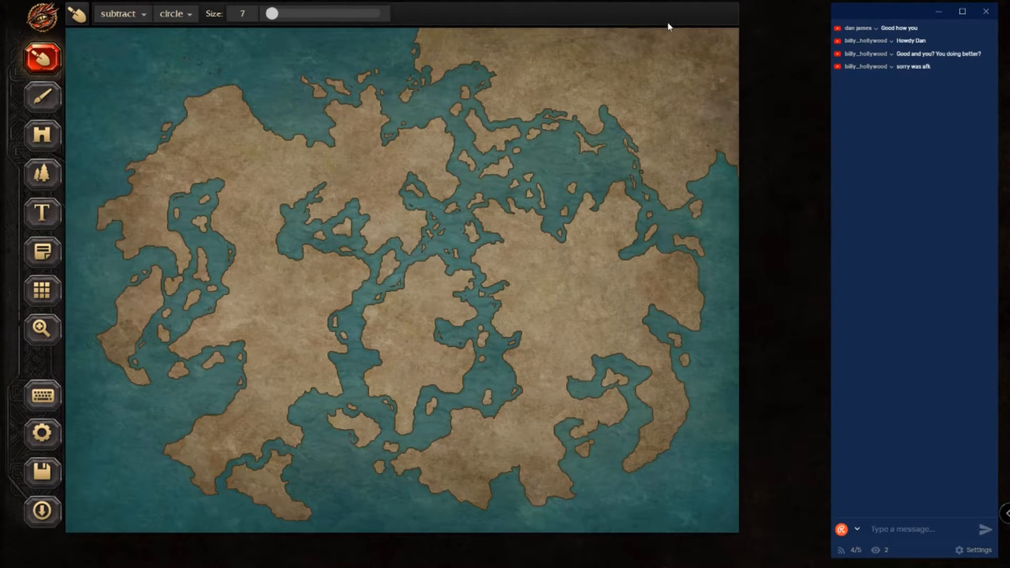
mouse_move(450, 418)
left_mouse_down()
mouse_move(457, 437)
mouse_move(459, 413)
mouse_move(504, 408)
left_mouse_up()
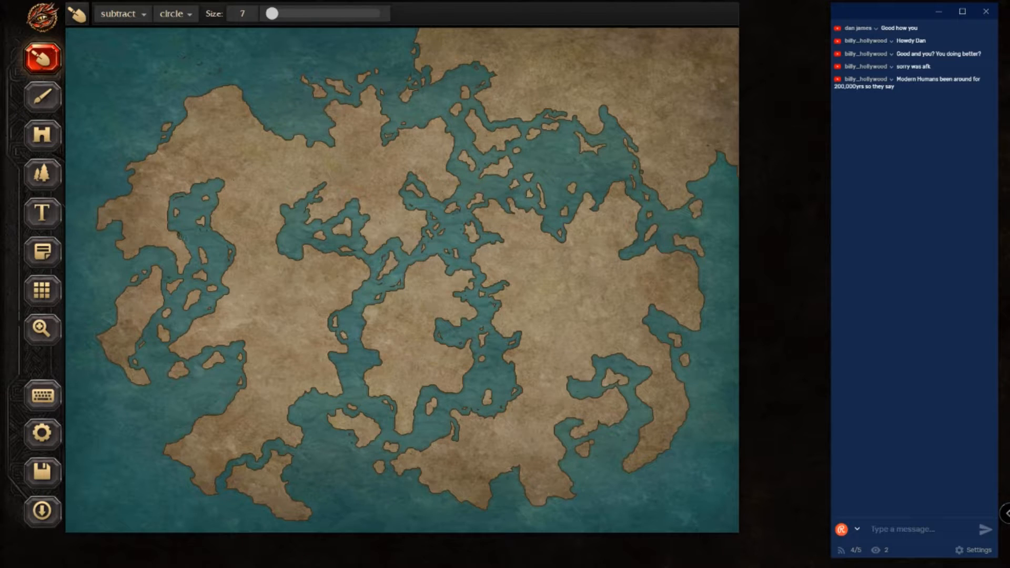
Step: Carve jagged inlets into the western gulf's shores and the northwestern coast, and split slivers off the western island
mouse_move(168, 216)
left_mouse_down()
mouse_move(165, 203)
mouse_move(165, 215)
left_mouse_up()
left_click_drag(251, 115, 260, 126)
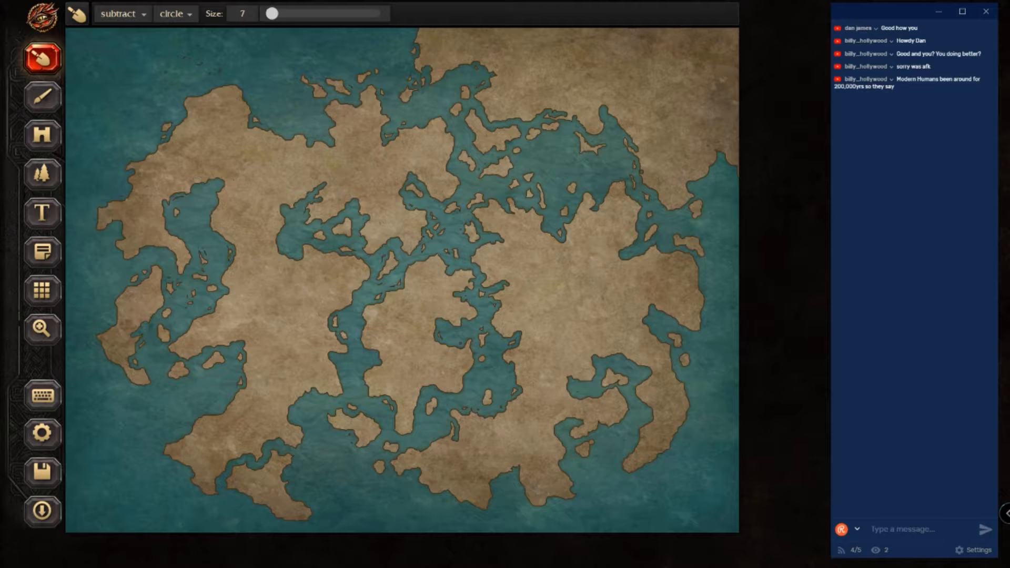
left_click_drag(128, 307, 132, 289)
left_click_drag(216, 298, 235, 310)
mouse_move(224, 240)
left_mouse_down()
mouse_move(239, 228)
mouse_move(240, 237)
left_mouse_up()
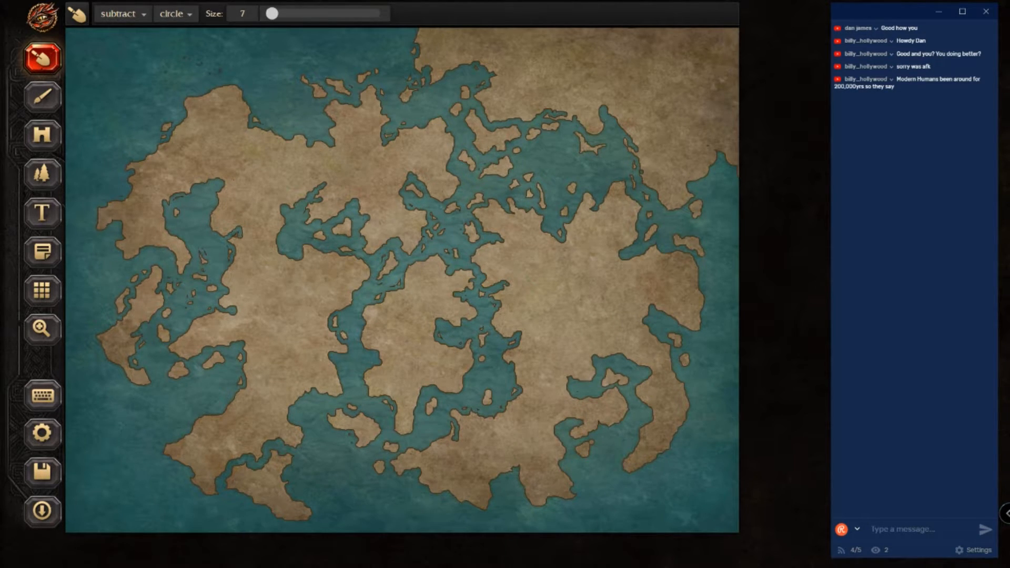
Step: Cut an eastward inlet at the western gulf's northern end and deepen the bays along the northern coast
mouse_move(224, 186)
left_mouse_down()
mouse_move(238, 180)
mouse_move(241, 198)
left_mouse_up()
left_click_drag(241, 133, 251, 130)
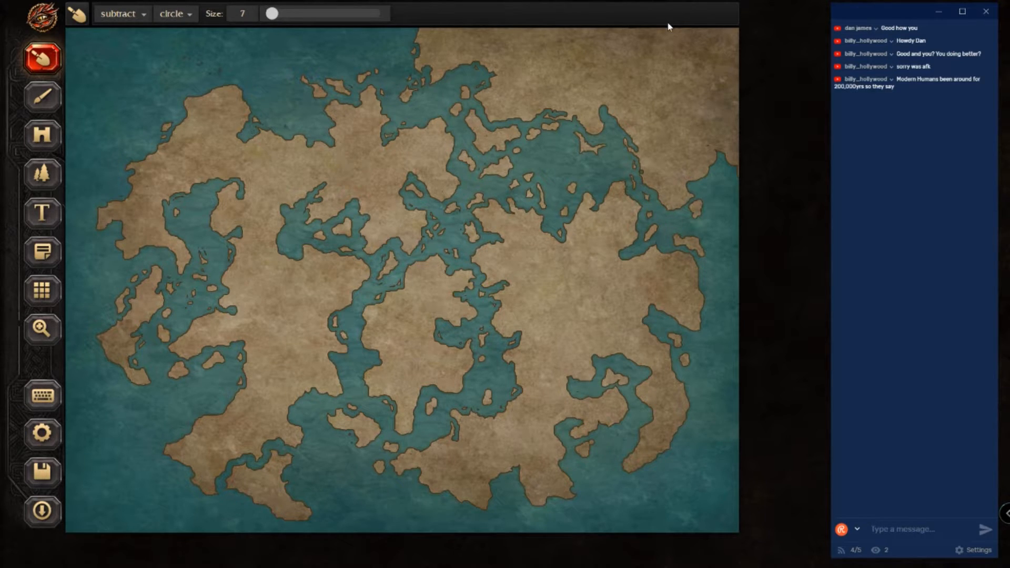
mouse_move(305, 147)
left_mouse_down()
mouse_move(334, 125)
mouse_move(350, 131)
mouse_move(334, 128)
left_mouse_up()
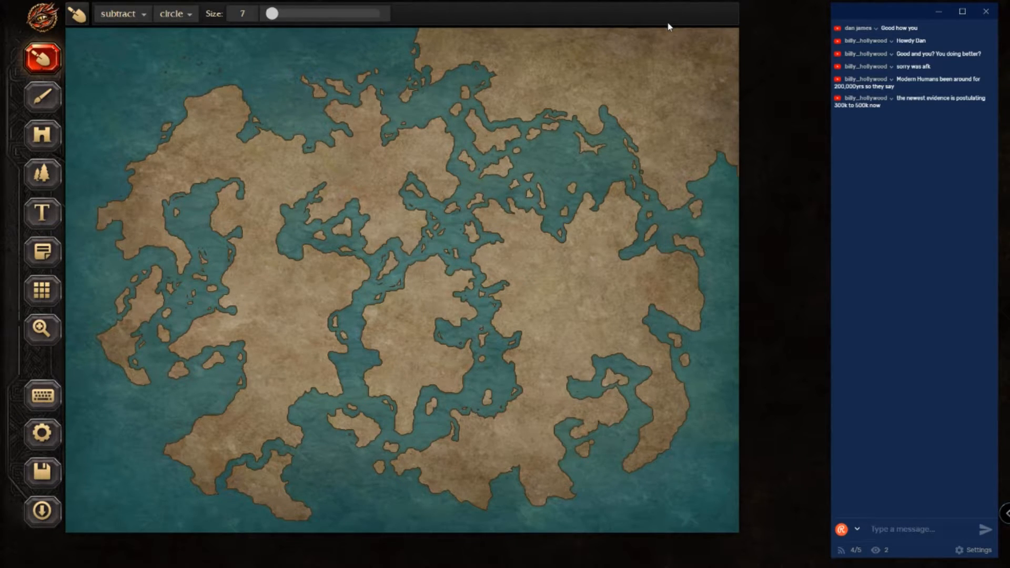
Step: Cut two crossing channels into the north-central landmass, and fill them back in using add mode
left_click_drag(366, 150, 385, 203)
left_click_drag(332, 167, 414, 152)
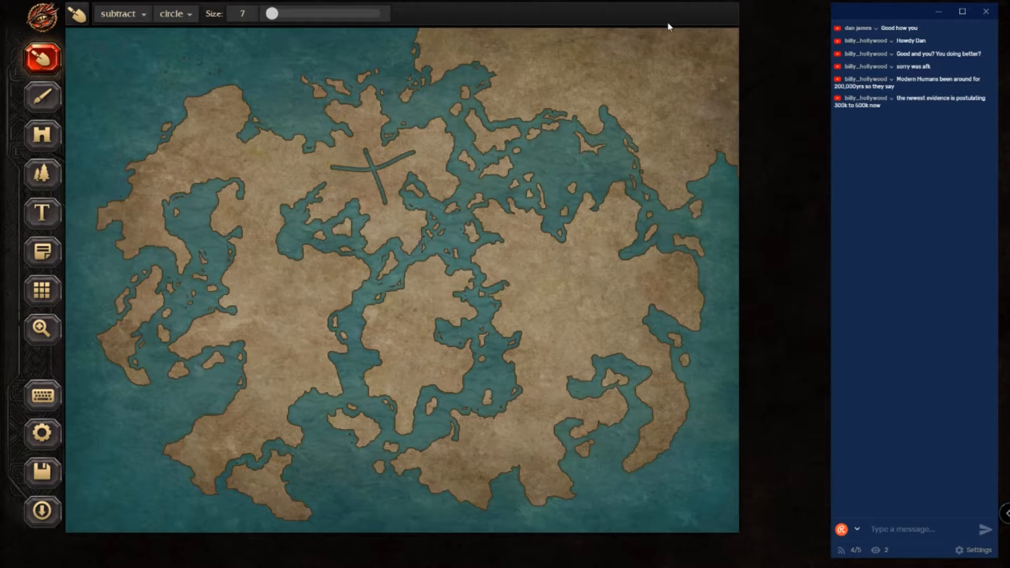
left_click(122, 14)
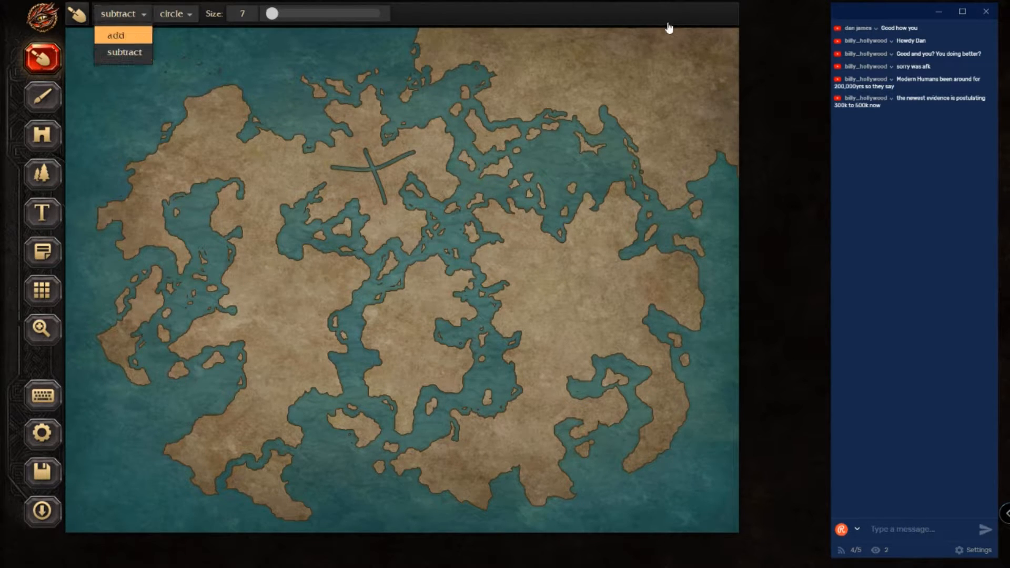
left_click(119, 36)
mouse_move(331, 165)
left_mouse_down()
mouse_move(352, 169)
mouse_move(367, 153)
mouse_move(385, 200)
mouse_move(382, 179)
mouse_move(415, 152)
mouse_move(385, 162)
left_mouse_up()
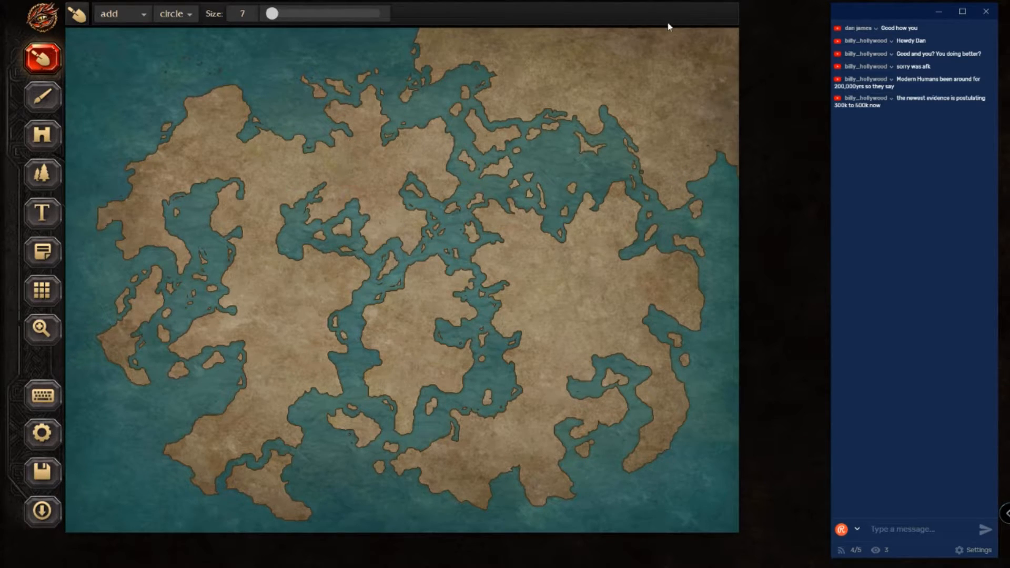
Step: Build jagged peninsulas out from the northern coast to its offshore islands, and widen the northwestern cape eastward
mouse_move(291, 139)
left_mouse_down()
mouse_move(308, 124)
mouse_move(306, 150)
mouse_move(337, 145)
mouse_move(348, 130)
mouse_move(349, 140)
mouse_move(337, 142)
mouse_move(327, 120)
mouse_move(342, 127)
mouse_move(322, 101)
mouse_move(340, 93)
mouse_move(349, 110)
mouse_move(316, 118)
mouse_move(327, 140)
mouse_move(290, 128)
mouse_move(281, 112)
mouse_move(283, 138)
mouse_move(313, 108)
mouse_move(307, 78)
left_mouse_up()
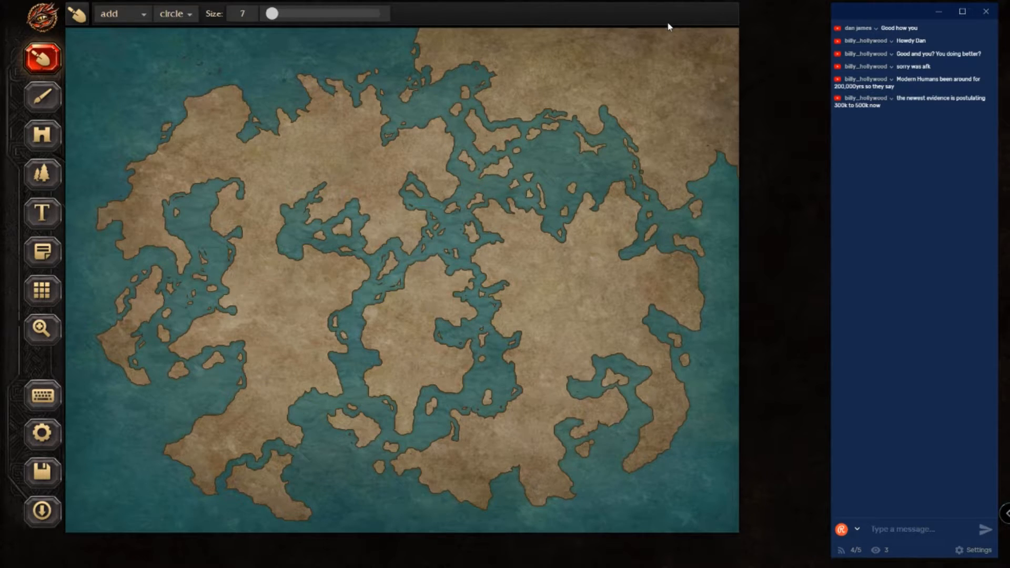
left_click_drag(239, 86, 246, 98)
Step: Extend the western headland southward and add islets around the southwestern peninsula's coasts
mouse_move(99, 218)
left_mouse_down()
mouse_move(94, 237)
mouse_move(104, 238)
left_mouse_up()
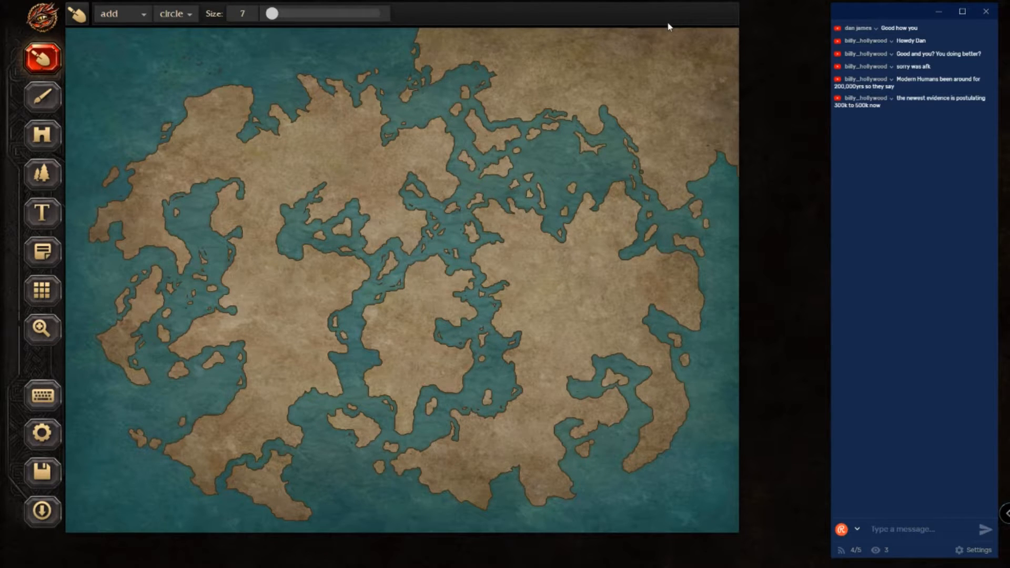
left_click_drag(186, 416, 176, 416)
left_click_drag(306, 444, 317, 445)
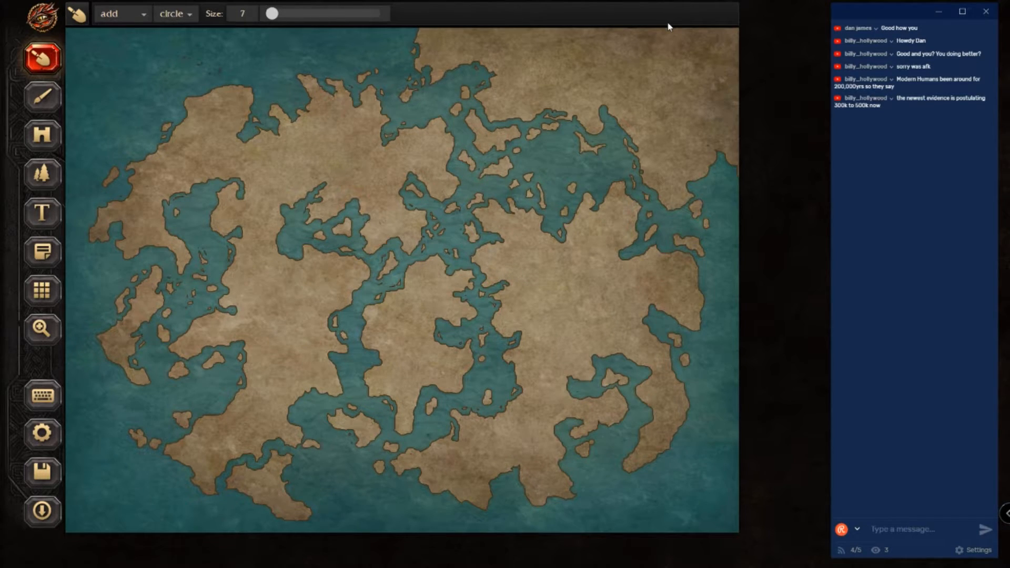
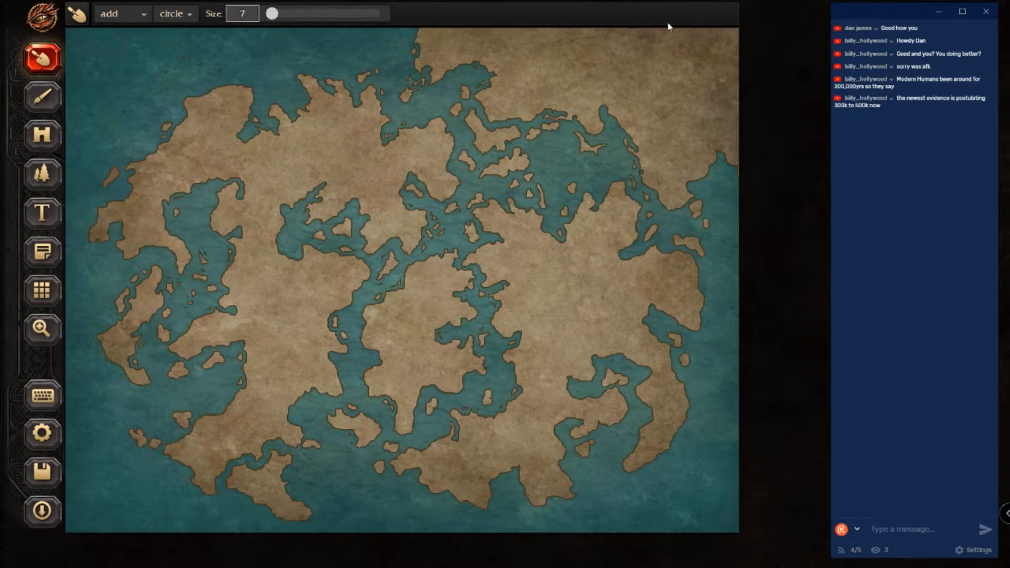
Step: Switch back to subtract and carve notches and islets along the eastern continent's western shore
left_click(122, 13)
left_click(123, 51)
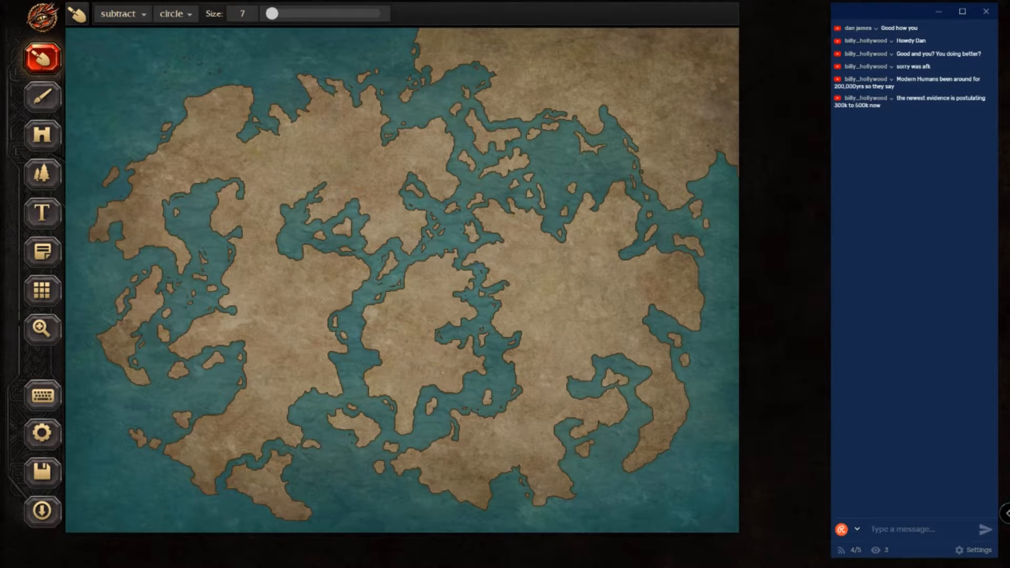
mouse_move(481, 260)
left_mouse_down()
mouse_move(502, 261)
mouse_move(507, 243)
mouse_move(475, 253)
mouse_move(494, 248)
mouse_move(485, 278)
left_mouse_up()
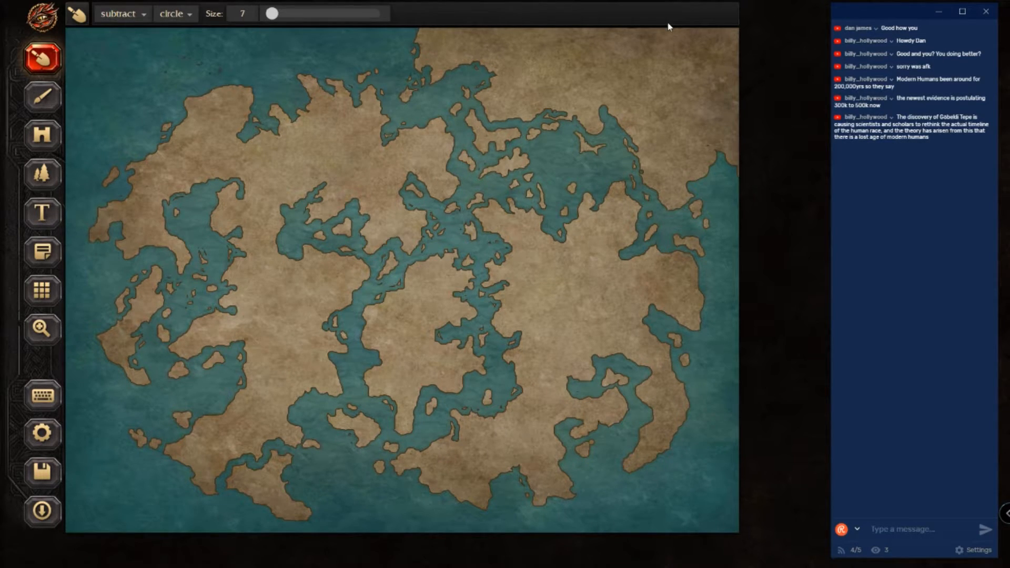
Step: Subtract small inlets from the southwestern shores and the northwestern cape, and break up the island in the eastern strait
mouse_move(243, 346)
left_mouse_down()
mouse_move(257, 341)
mouse_move(245, 350)
left_mouse_up()
mouse_move(308, 393)
left_mouse_down()
mouse_move(298, 383)
mouse_move(304, 396)
left_mouse_up()
mouse_move(186, 114)
left_mouse_down()
mouse_move(201, 135)
mouse_move(185, 120)
mouse_move(190, 100)
mouse_move(218, 98)
left_mouse_up()
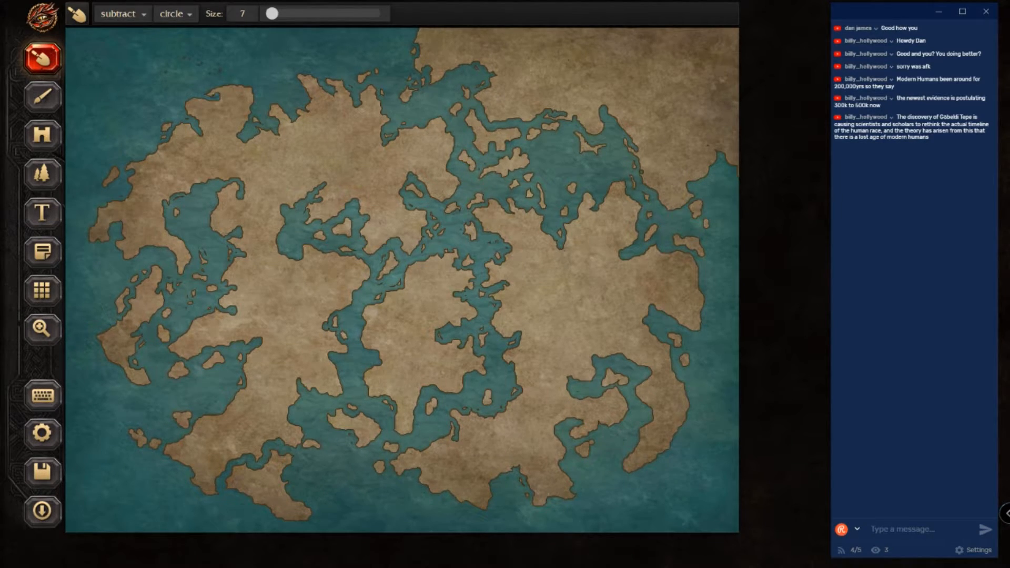
mouse_move(252, 102)
left_mouse_down()
mouse_move(244, 106)
mouse_move(246, 90)
left_mouse_up()
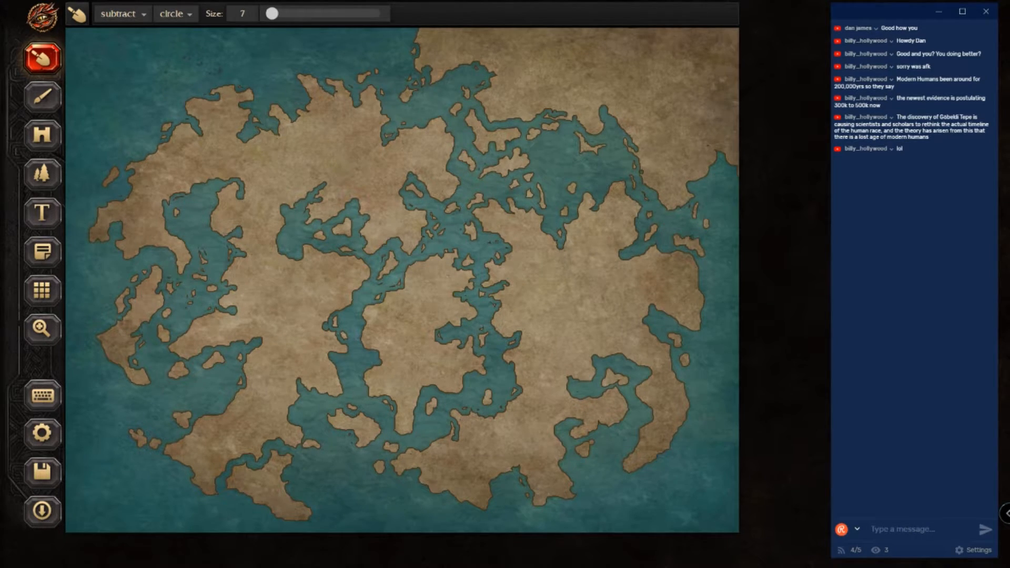
left_click_drag(678, 246, 689, 239)
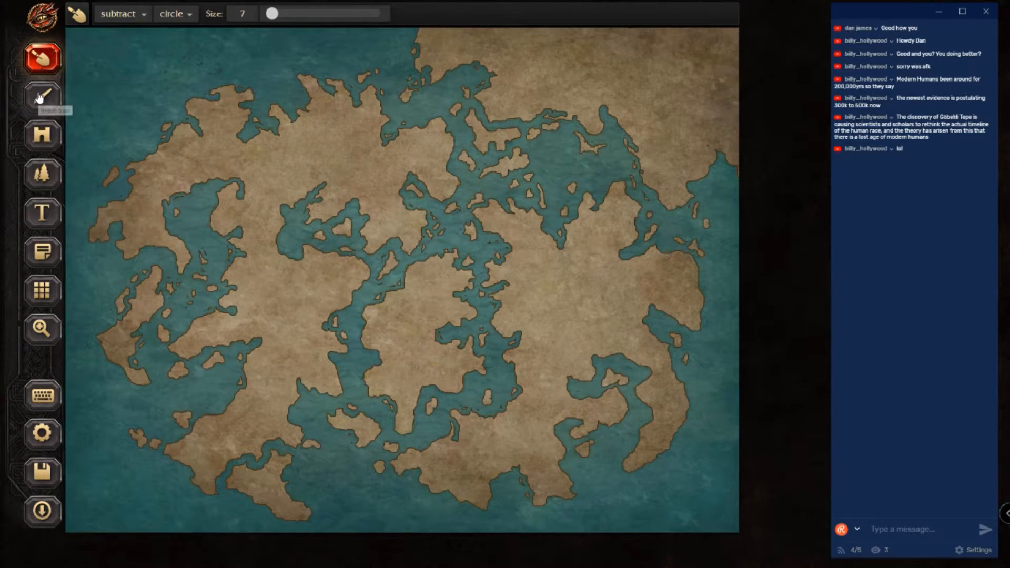
Step: Browse the object stamp catalogue down to the marker and ship symbols and return to its beginning
left_click(40, 169)
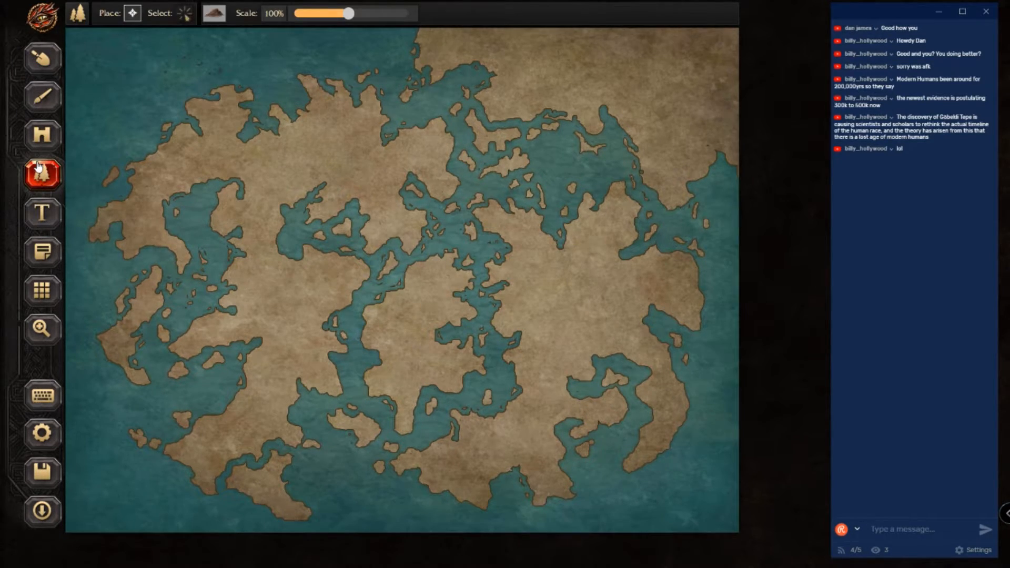
left_click(44, 131)
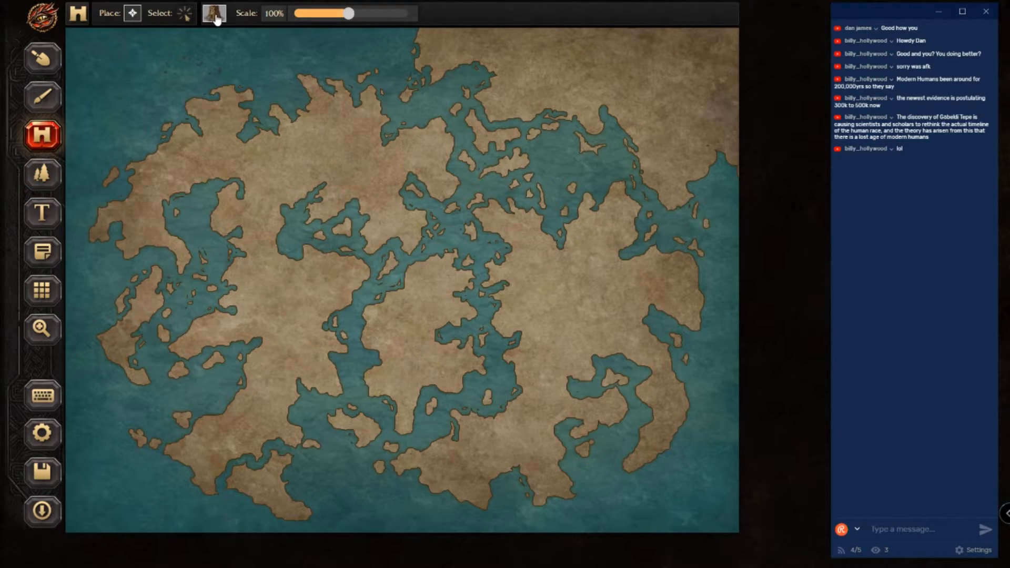
left_click(214, 14)
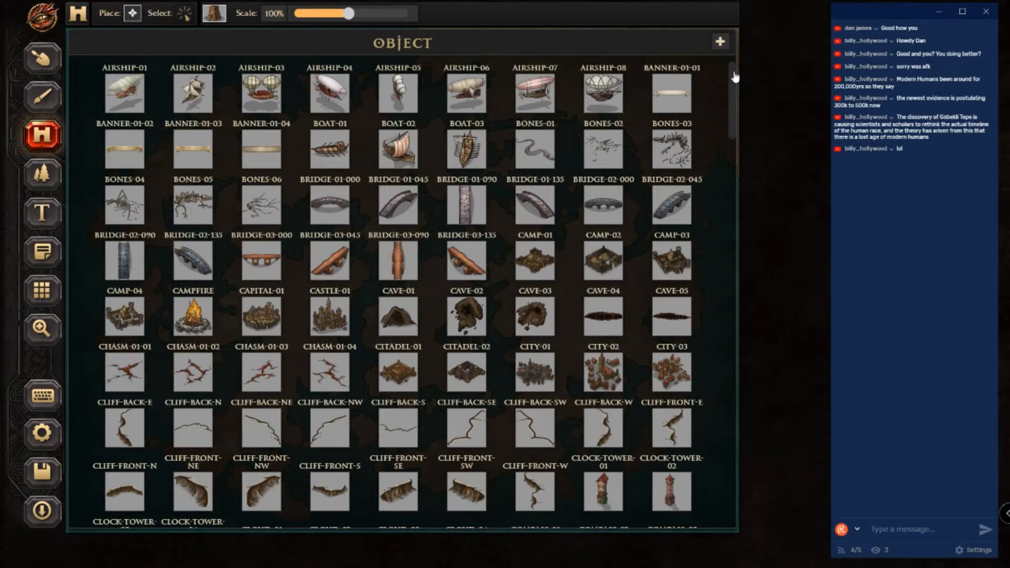
left_click_drag(735, 77, 714, 313)
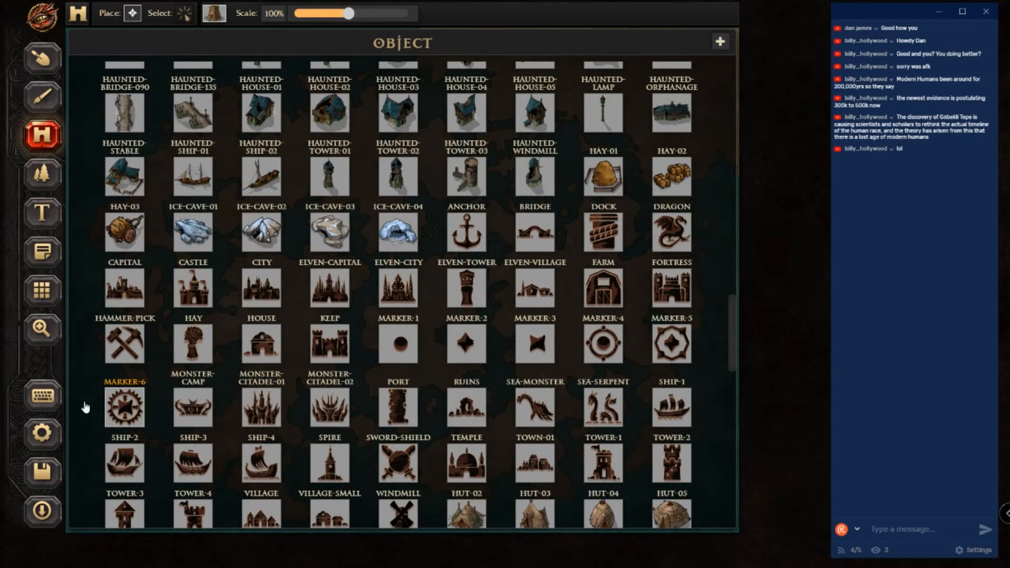
mouse_move(735, 337)
left_mouse_down()
mouse_move(721, 486)
mouse_move(727, 366)
mouse_move(778, 102)
left_mouse_up()
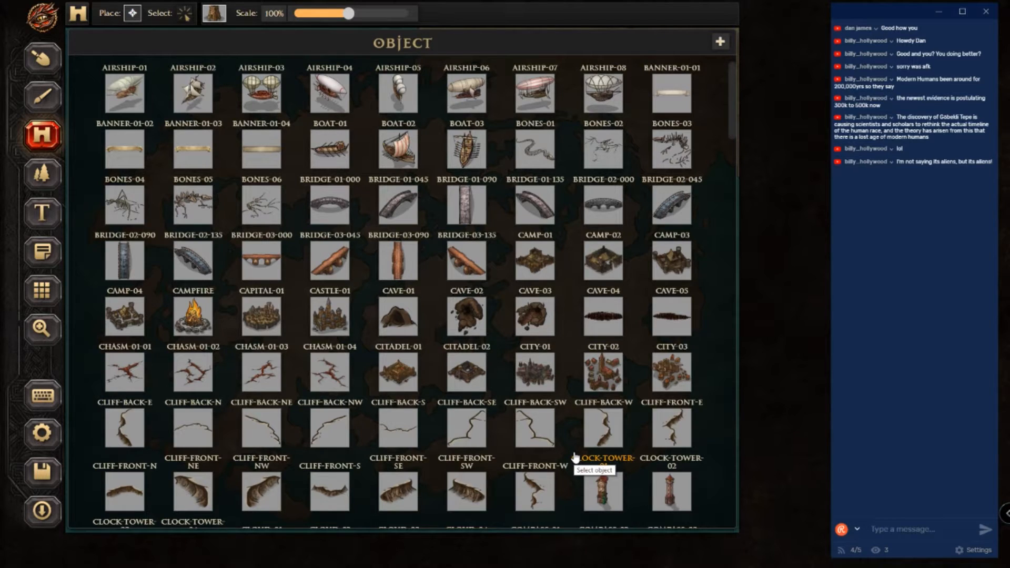
Step: Switch to Calculator, multiply 45 by 9, and close it again
key("super")
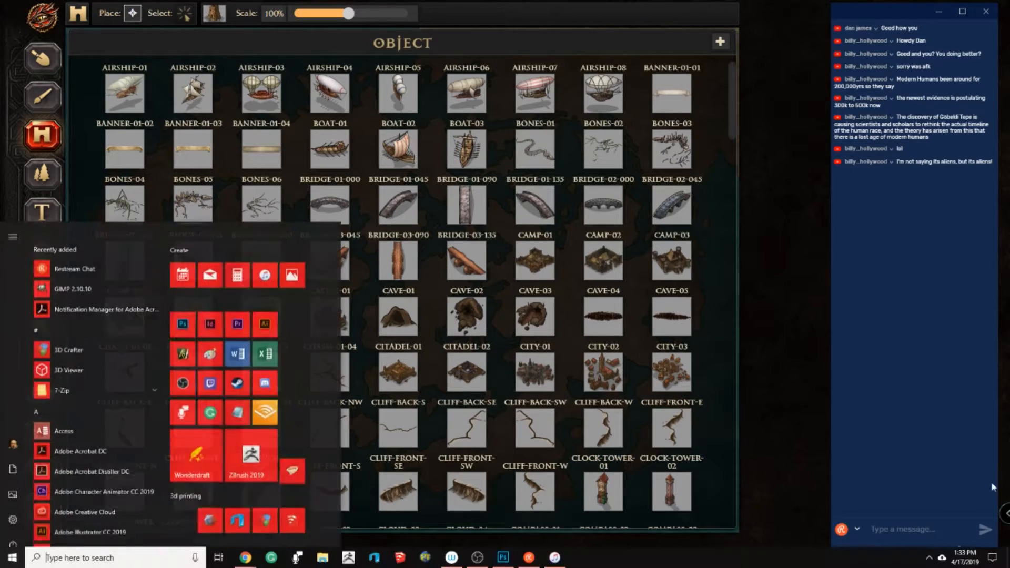
left_click(238, 251)
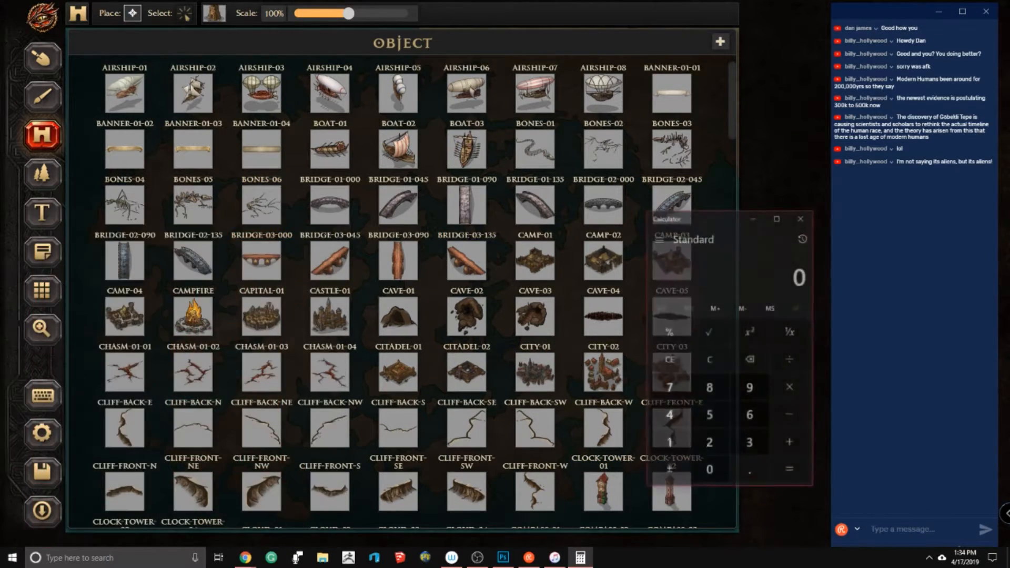
type("45")
type("9")
key("Return")
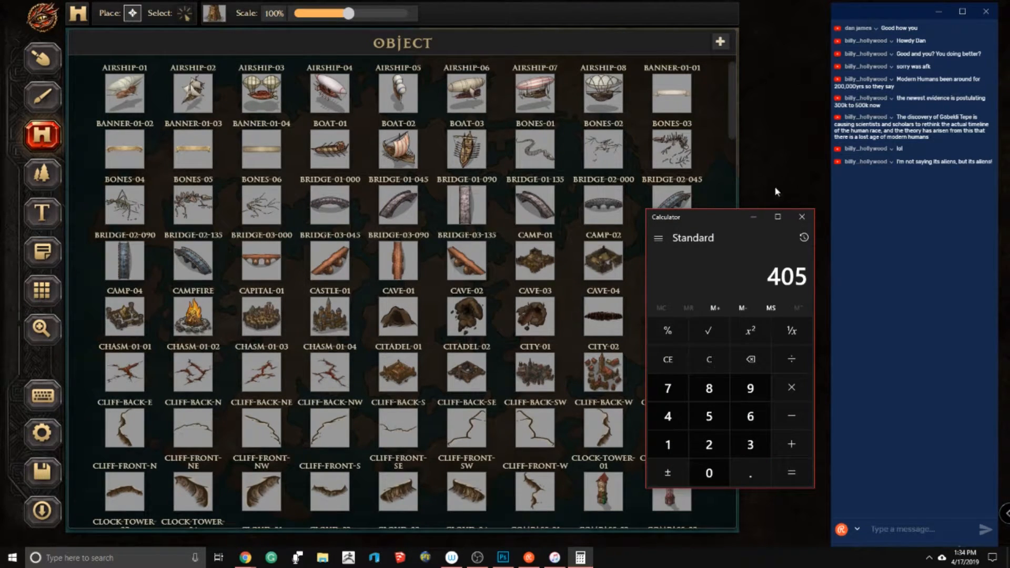
left_click(805, 213)
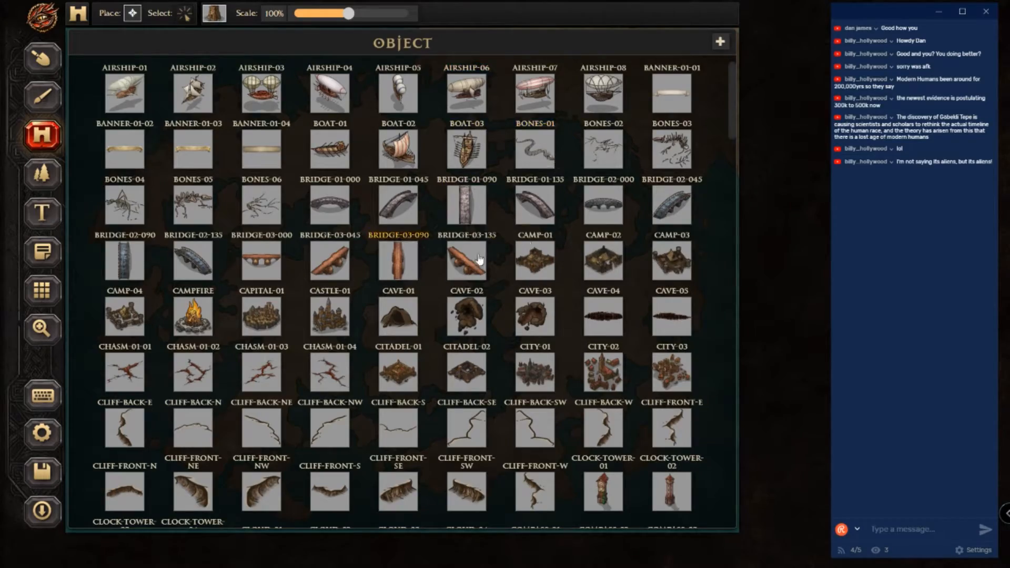
Step: Look through the castle, elven and haunted building stamps in the object catalogue and close it without choosing one
scroll(413, 293, "down", 2)
scroll(413, 293, "down", 3)
scroll(514, 205, "up", 6)
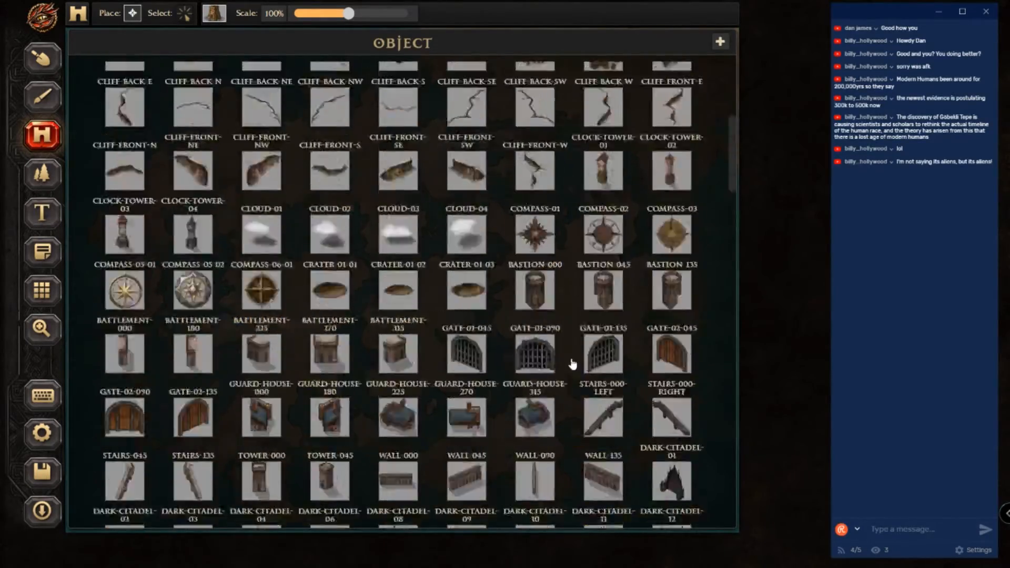
scroll(513, 221, "down", 10)
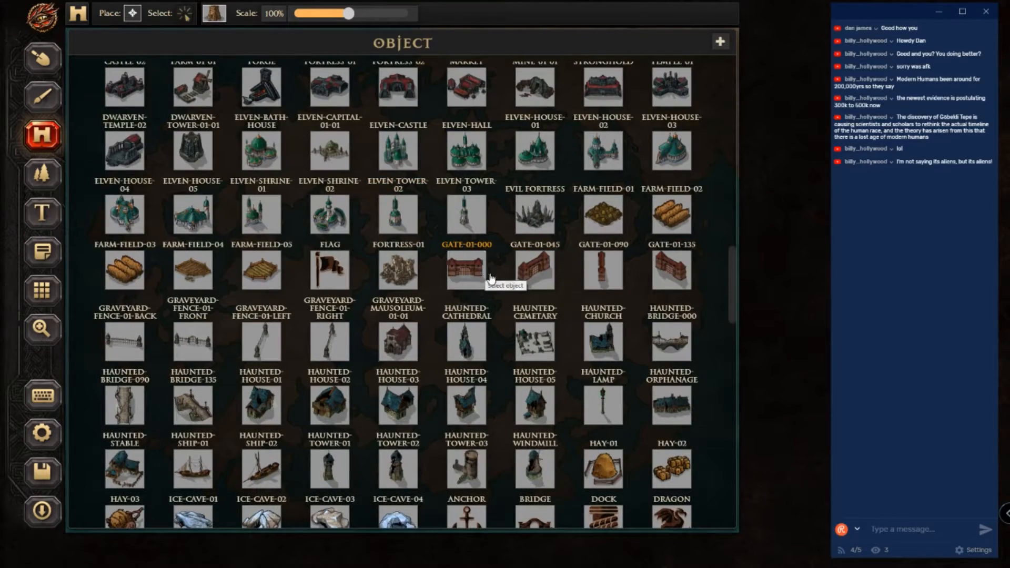
scroll(490, 263, "up", 6)
left_click(215, 16)
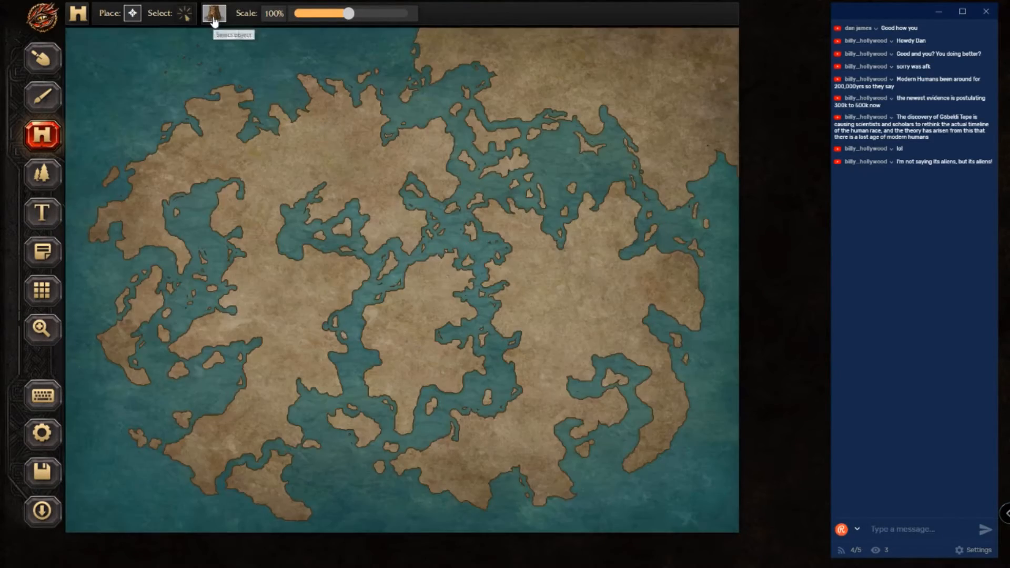
Step: Choose the Mountains (Rocky) pattern at 15% scale and paint two ridges down the western landmass beside the inland sea
left_click(42, 174)
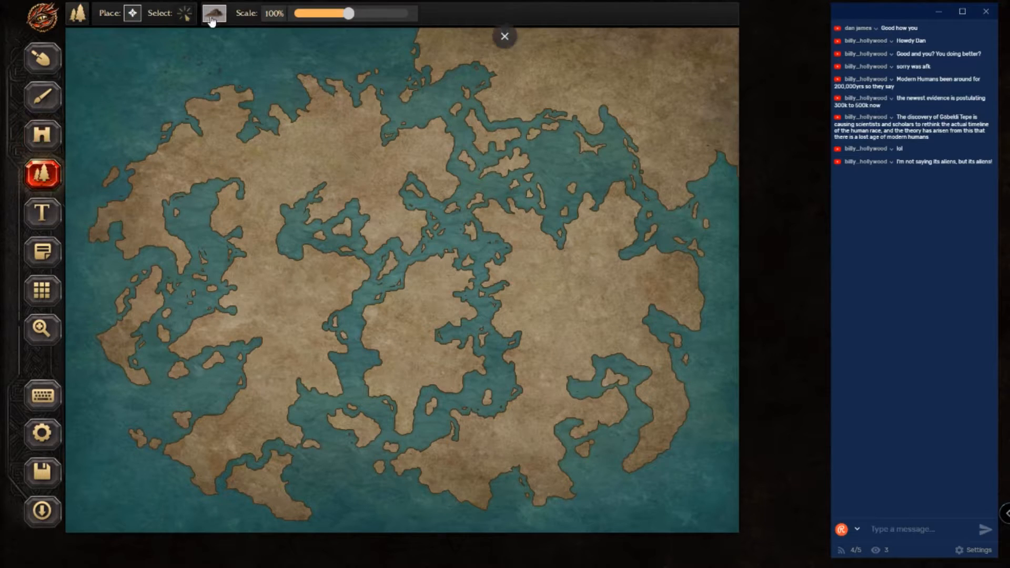
left_click(208, 15)
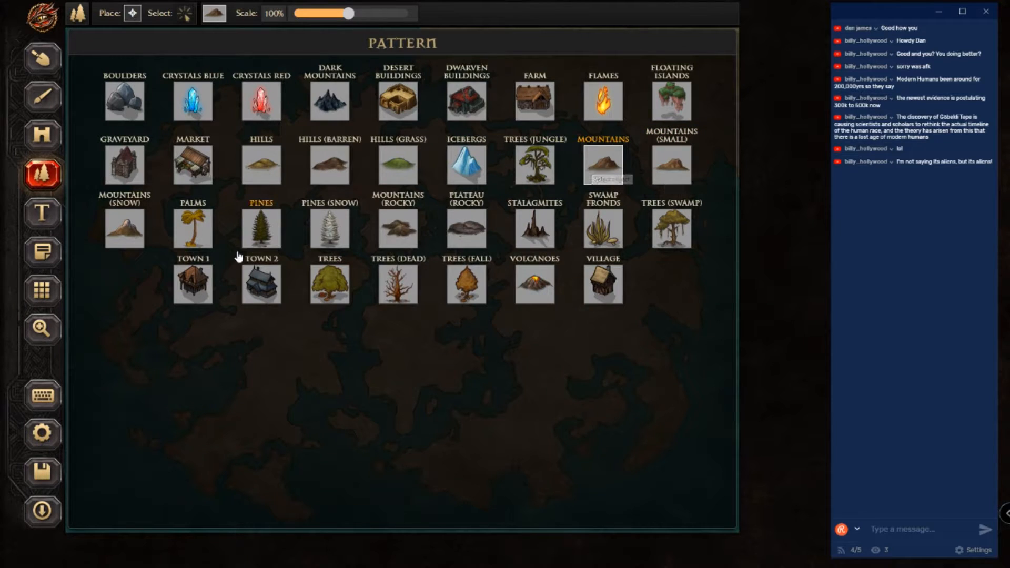
left_click(125, 229)
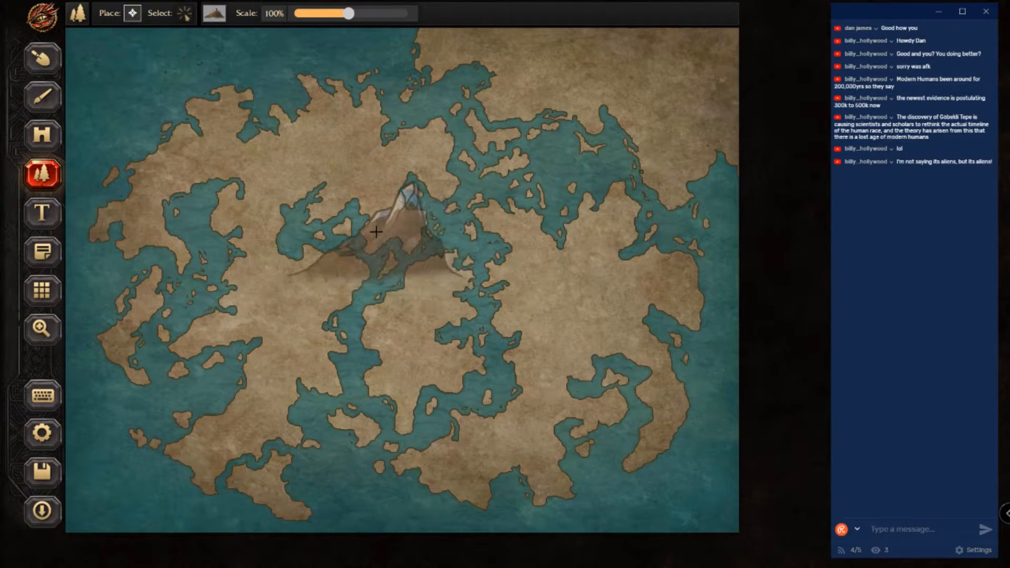
left_click_drag(345, 17, 312, 21)
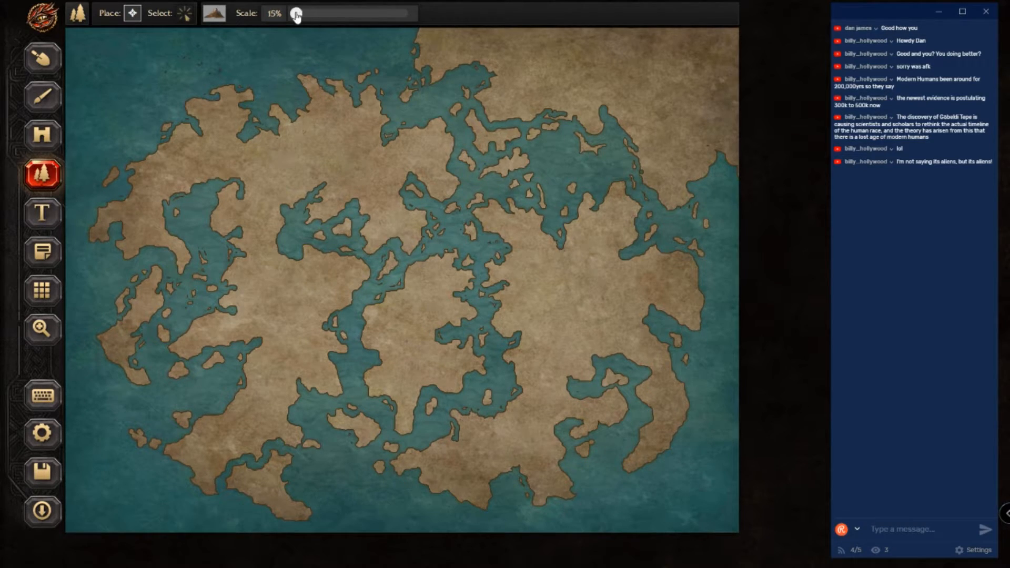
left_click_drag(297, 16, 295, 15)
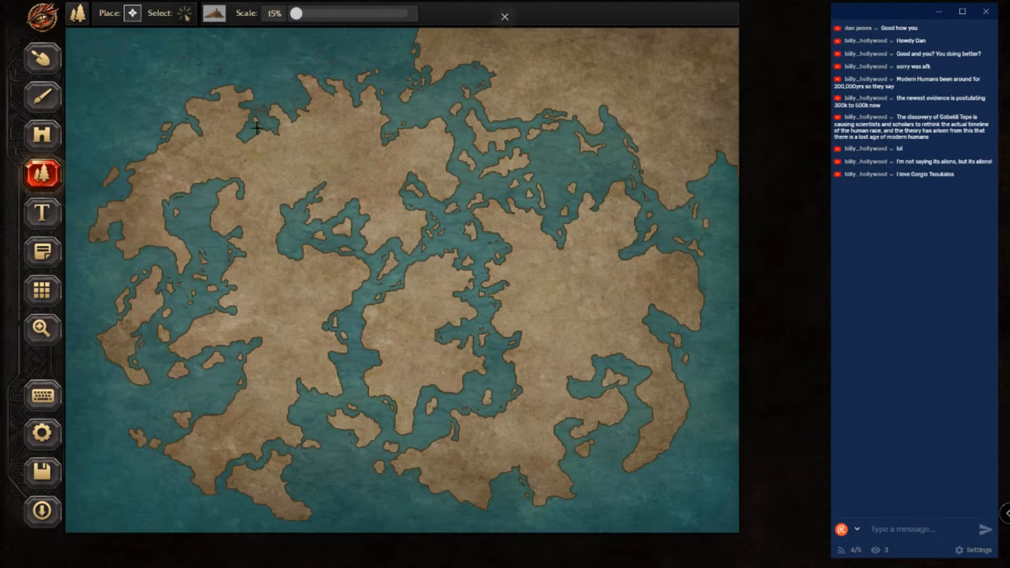
left_click(214, 13)
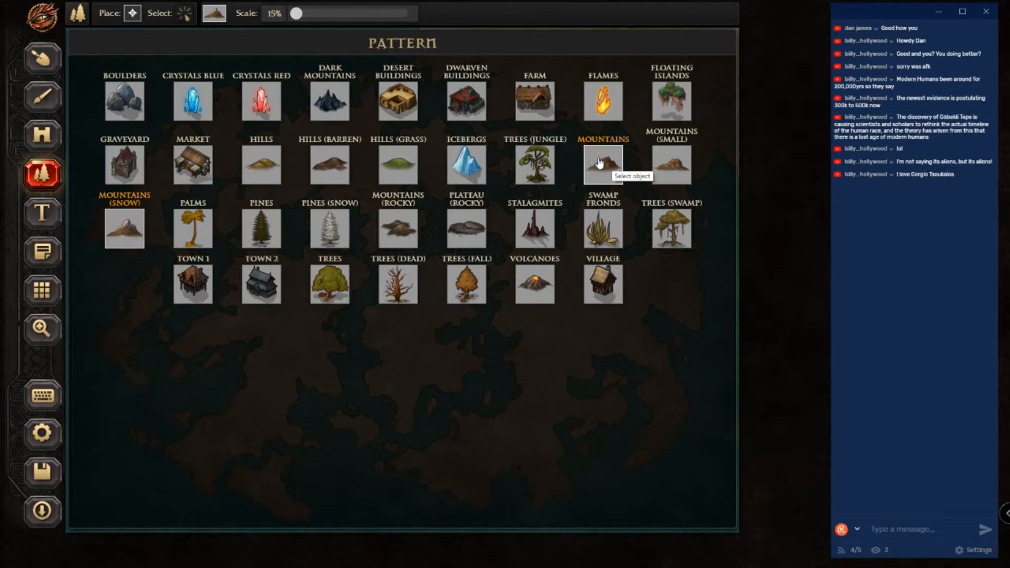
left_click(390, 230)
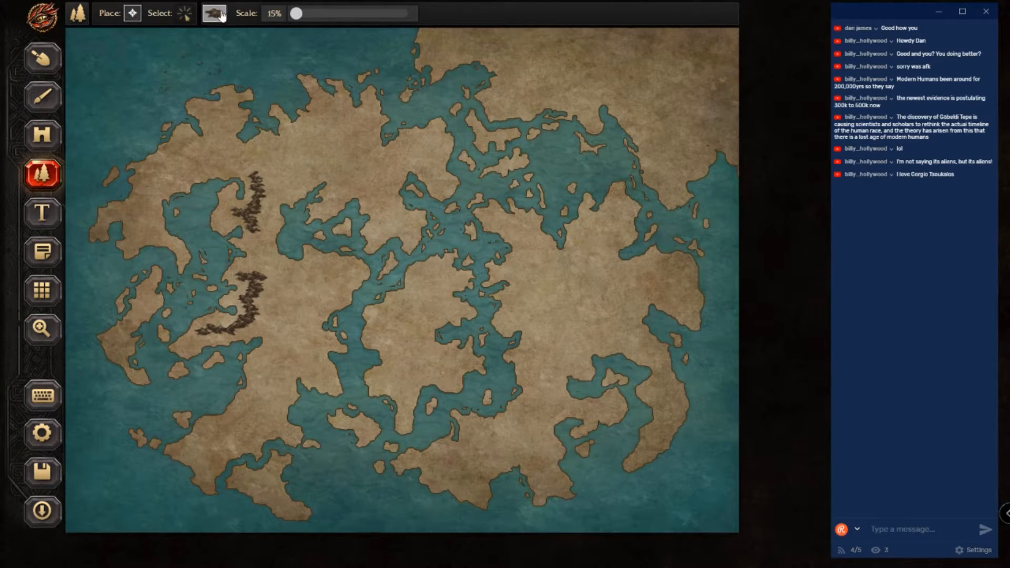
Step: Examine the two painted rocky ridges up close, and select and delete them all
left_click(42, 329)
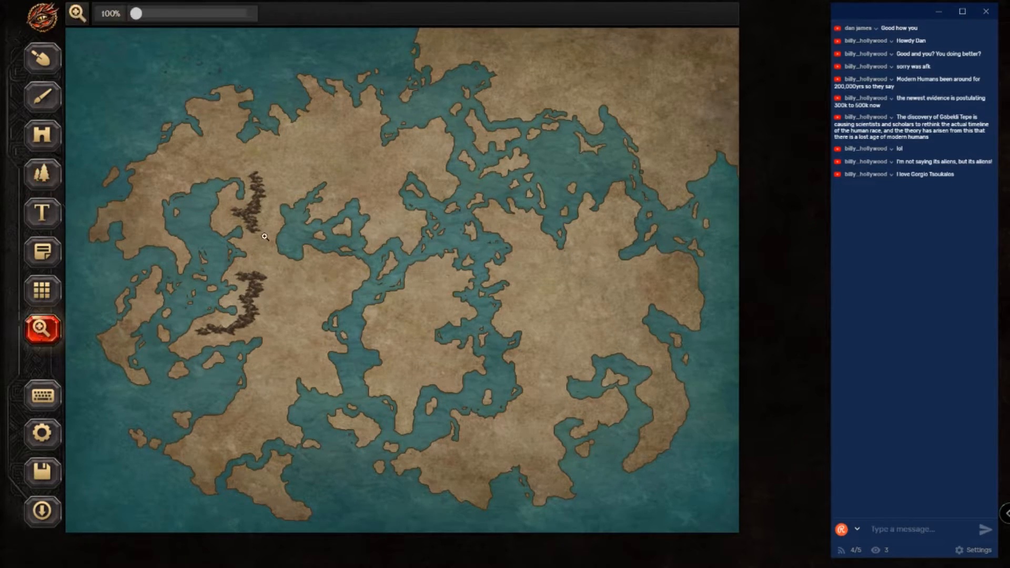
left_click(252, 244)
scroll(252, 243, "up", 6)
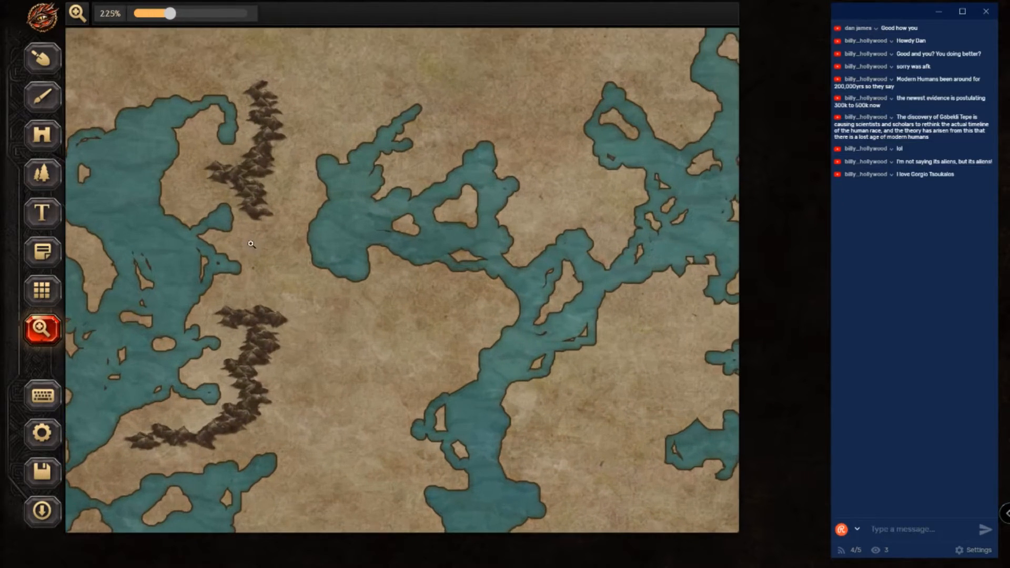
scroll(251, 244, "up", 3)
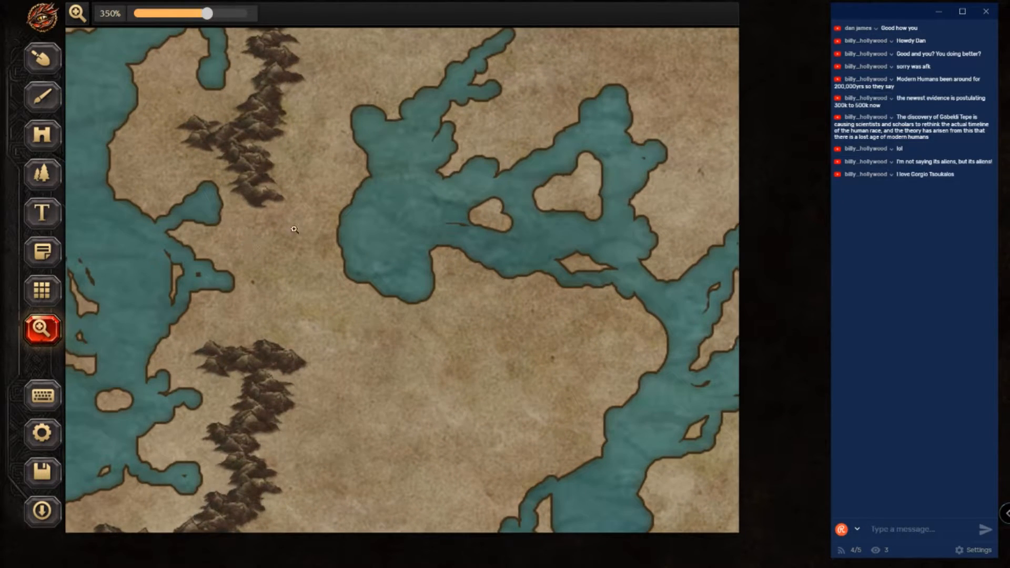
scroll(289, 248, "down", 4)
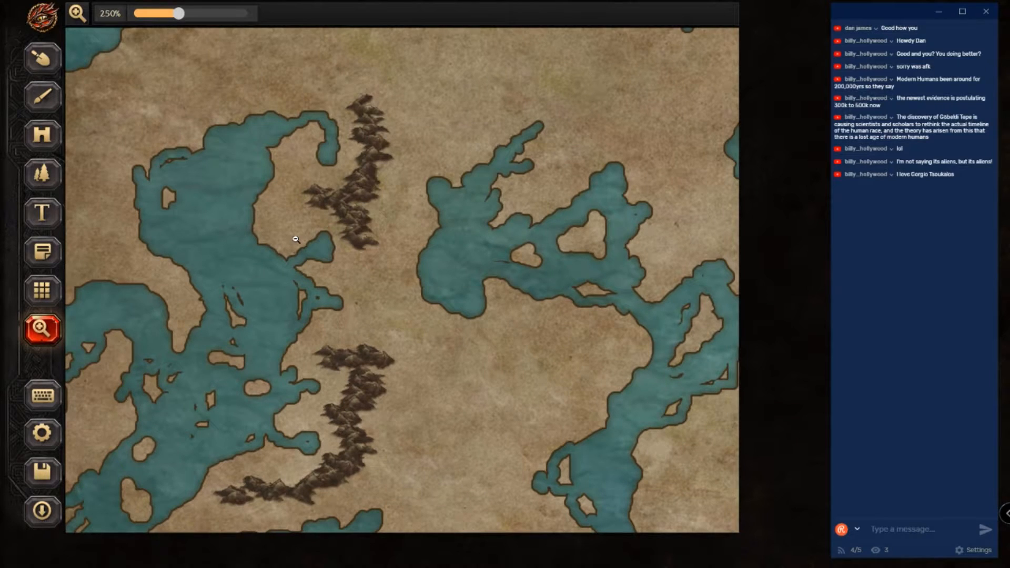
scroll(296, 240, "down", 1)
scroll(314, 202, "down", 1)
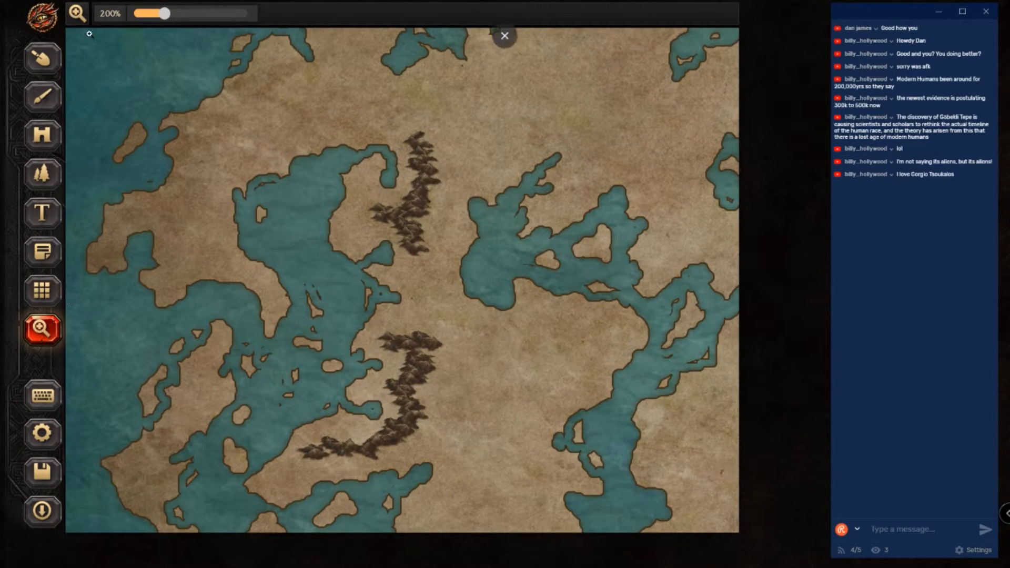
left_click(42, 174)
left_click(184, 14)
left_click_drag(235, 104, 528, 524)
key("Delete")
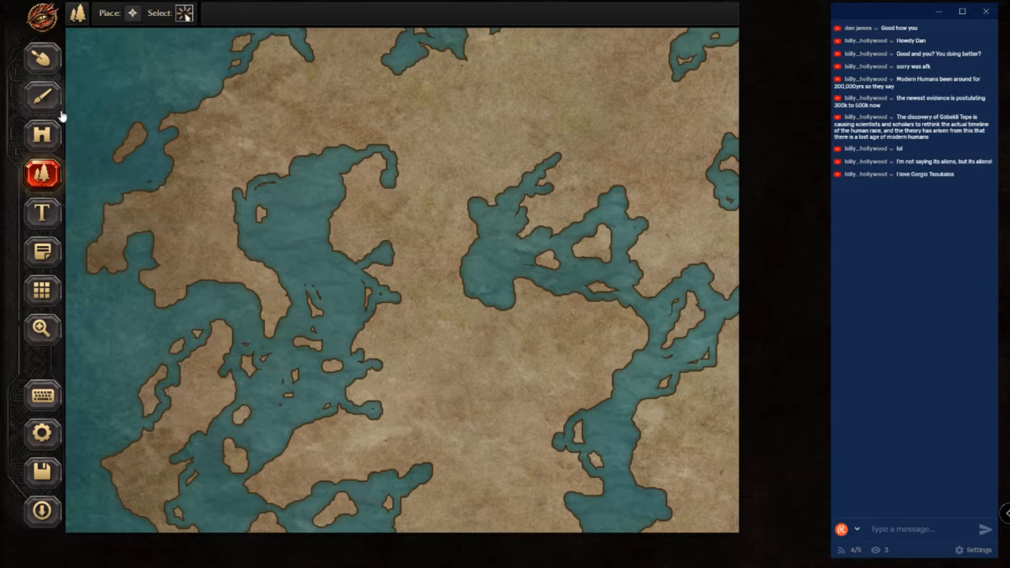
Step: Place a rocky mountain at 24% scale east of the western inland sea, and three smaller ones in a line northeast of it
left_click(44, 138)
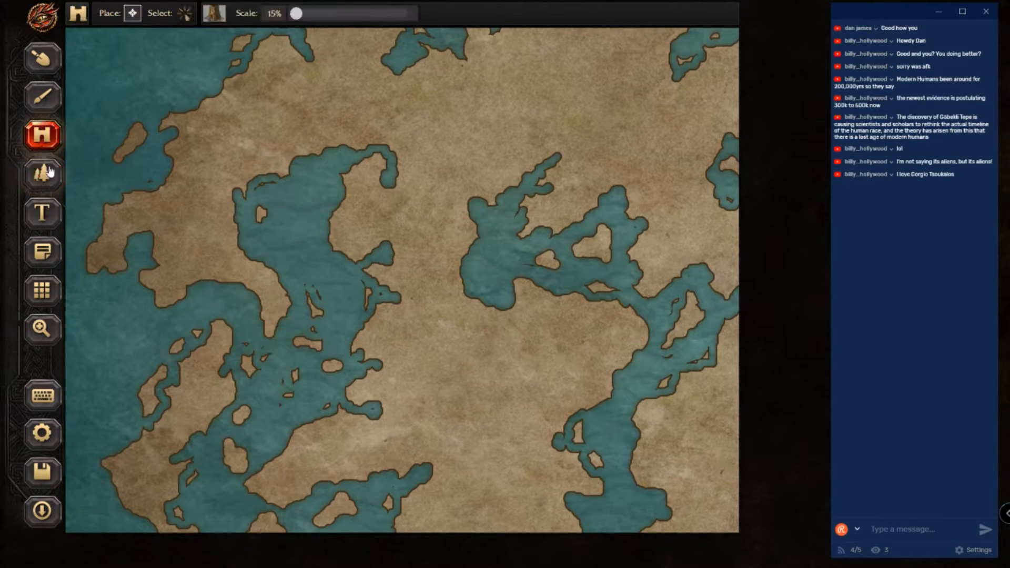
left_click(42, 174)
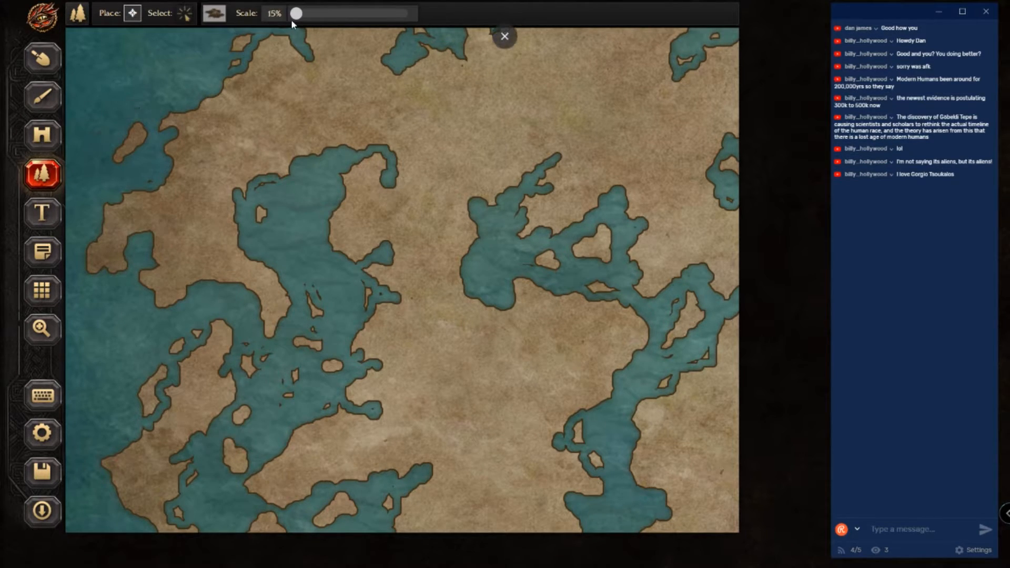
left_click(404, 225)
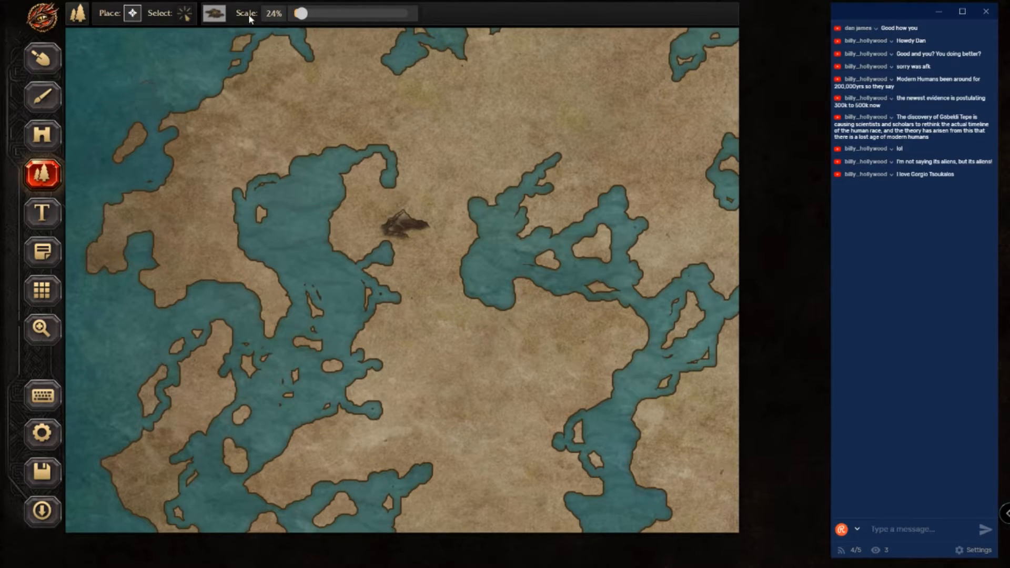
left_click_drag(299, 15, 300, 14)
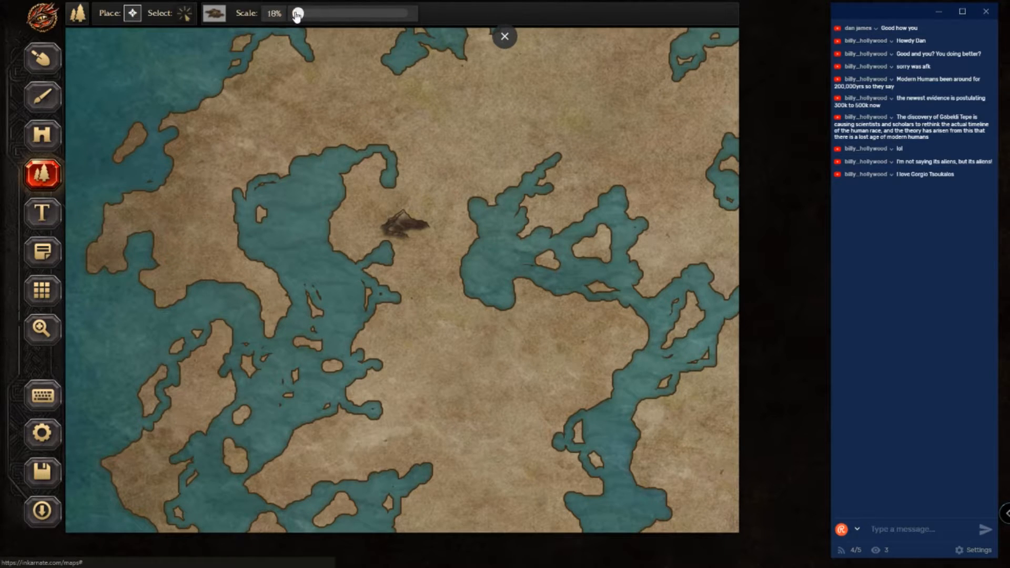
left_click(445, 191)
left_click(471, 151)
left_click(502, 127)
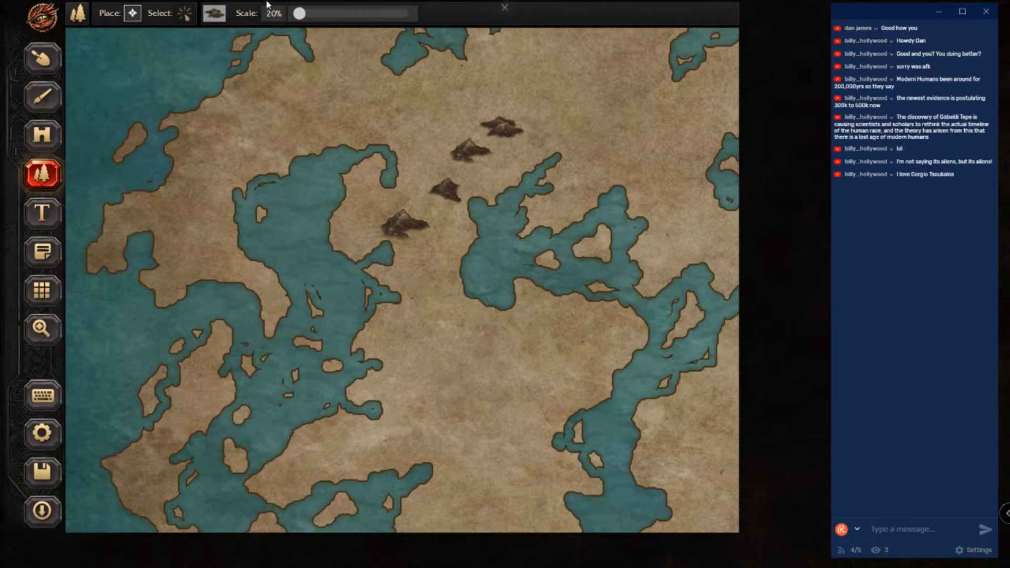
Step: Paint a short rocky ridge above the inland sea's northern hook and a longer one at 20% scale southward along its eastern shore
left_click_drag(299, 14, 298, 15)
left_click_drag(395, 141, 450, 105)
left_click_drag(296, 14, 299, 14)
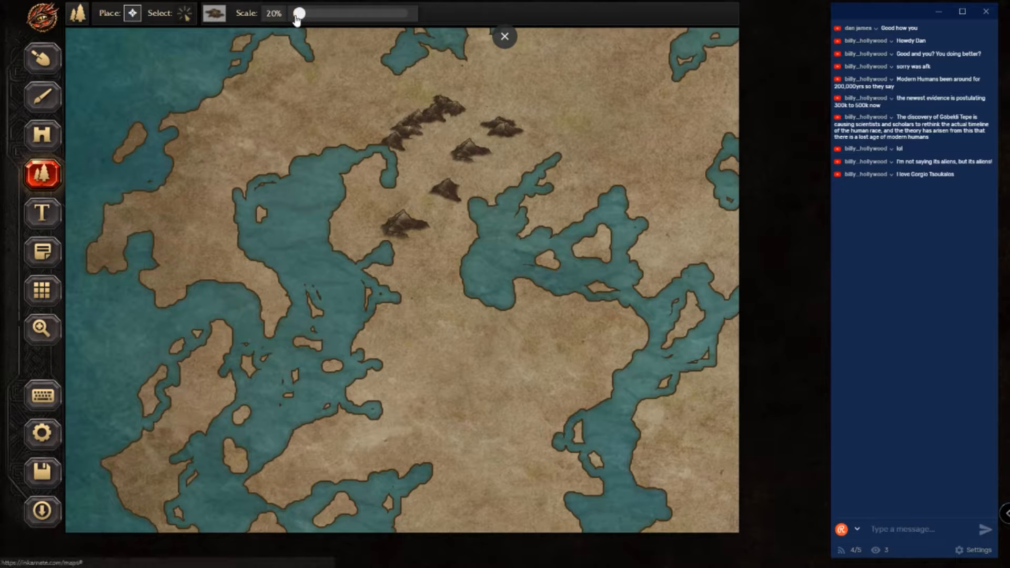
left_click(438, 404)
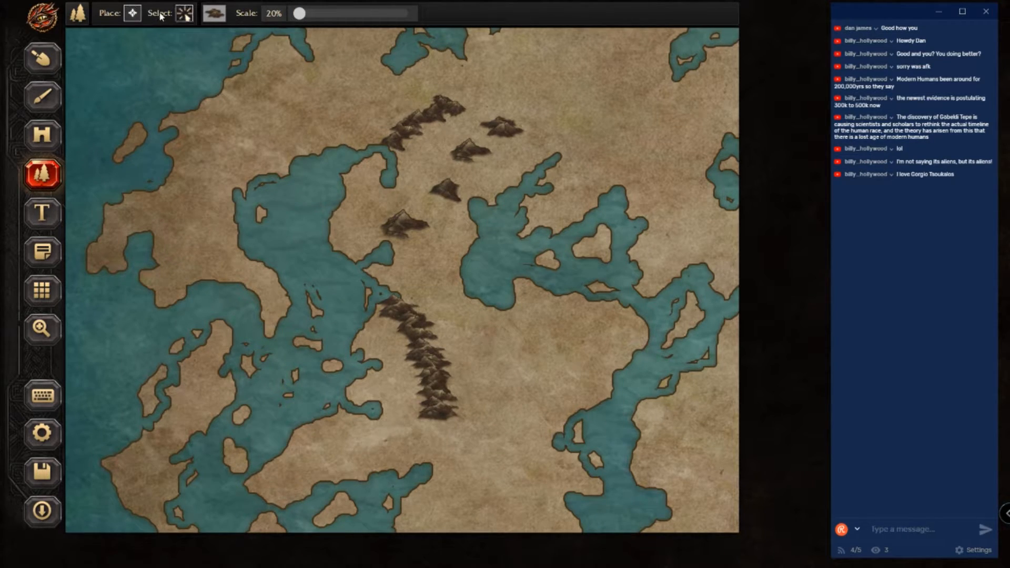
Step: Select and delete all the rocky mountains painted around the western inland sea
left_click(184, 13)
left_click_drag(258, 96, 576, 461)
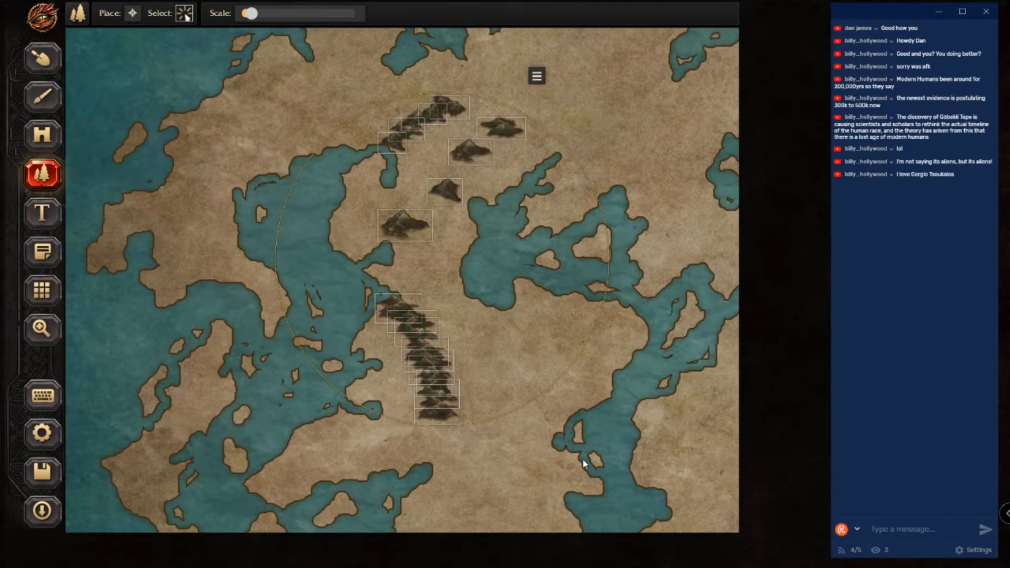
key("Delete")
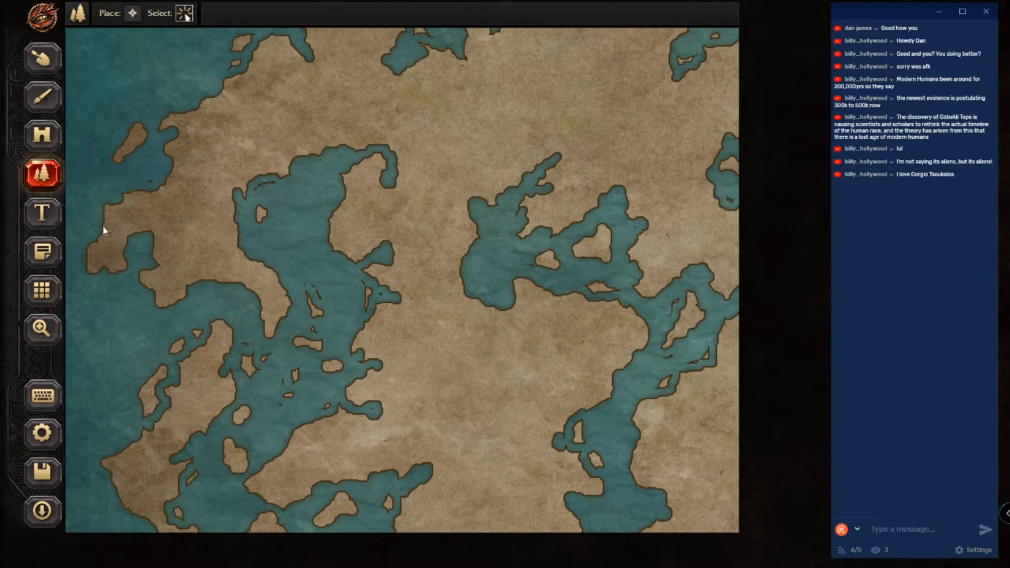
left_click(42, 332)
left_click_drag(165, 13, 132, 16)
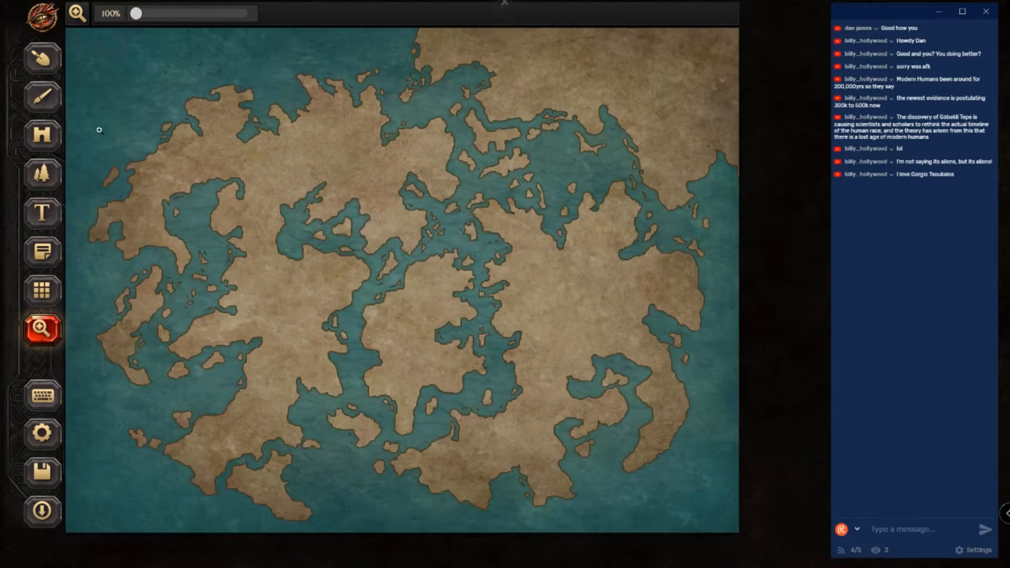
Step: Paint a short rocky ridge at 20% scale east of the western inland sea, and select and delete it
left_click(46, 103)
left_click(46, 124)
left_click(46, 104)
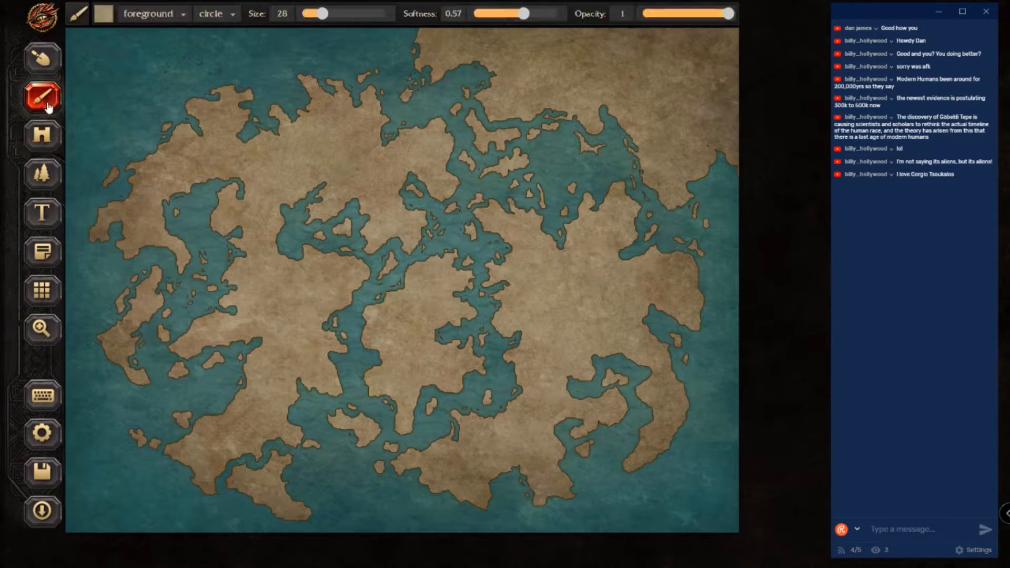
left_click(41, 176)
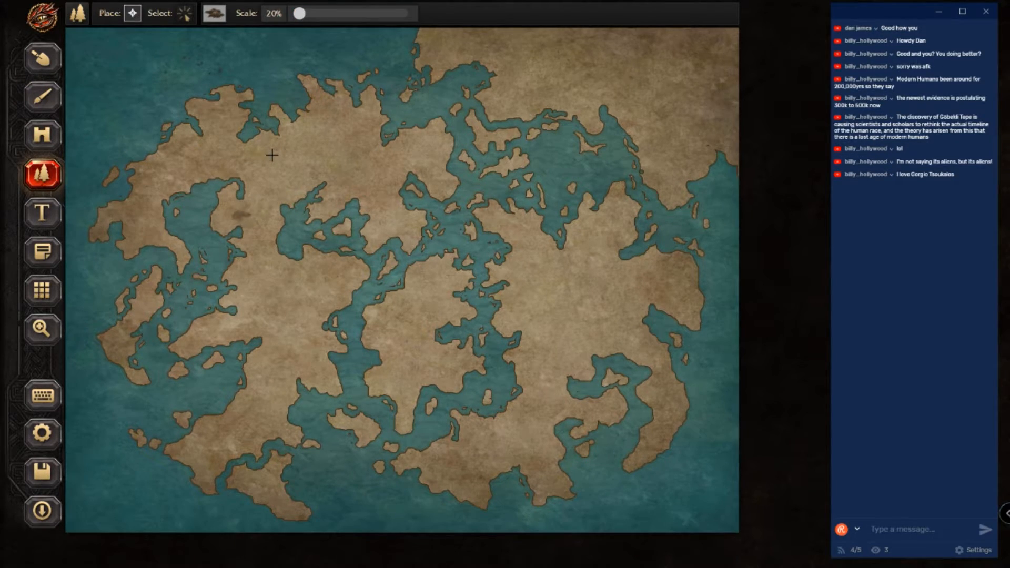
left_click(256, 198)
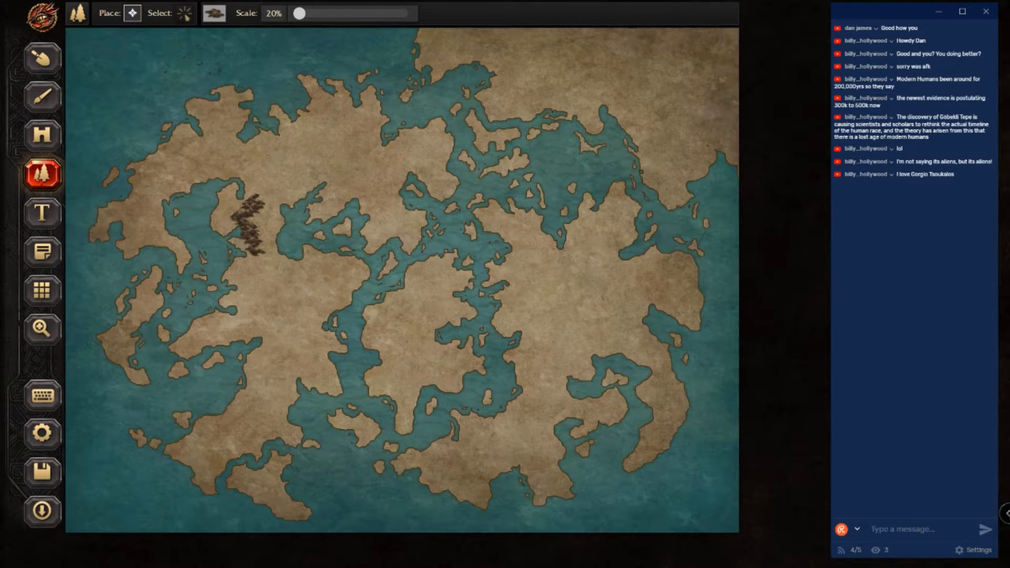
left_click(184, 13)
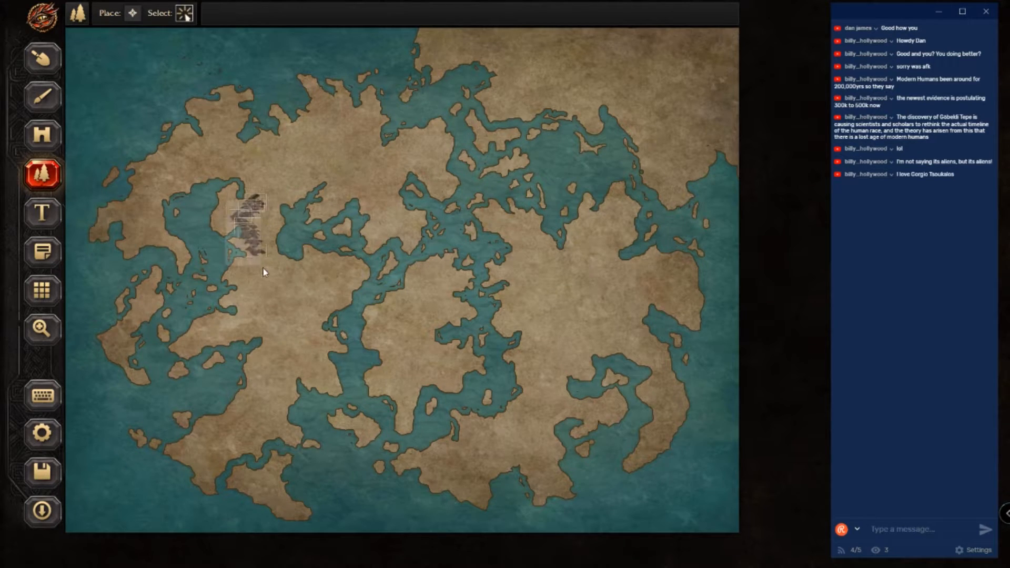
key("Delete")
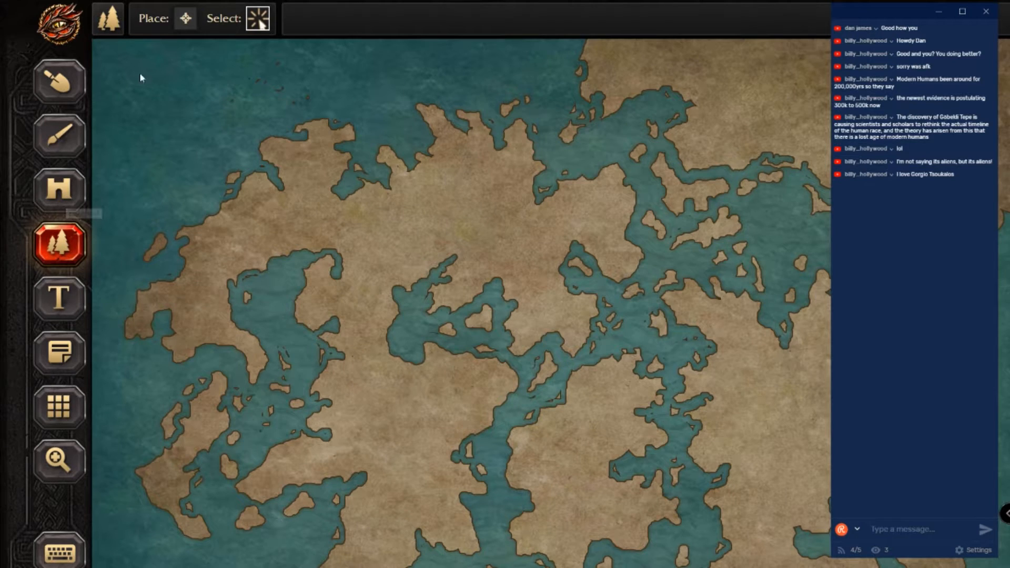
Step: Paint a rocky ridge at 20% scale along the inland sea's eastern shore and a long branching range across the northern landmass
left_click(178, 25)
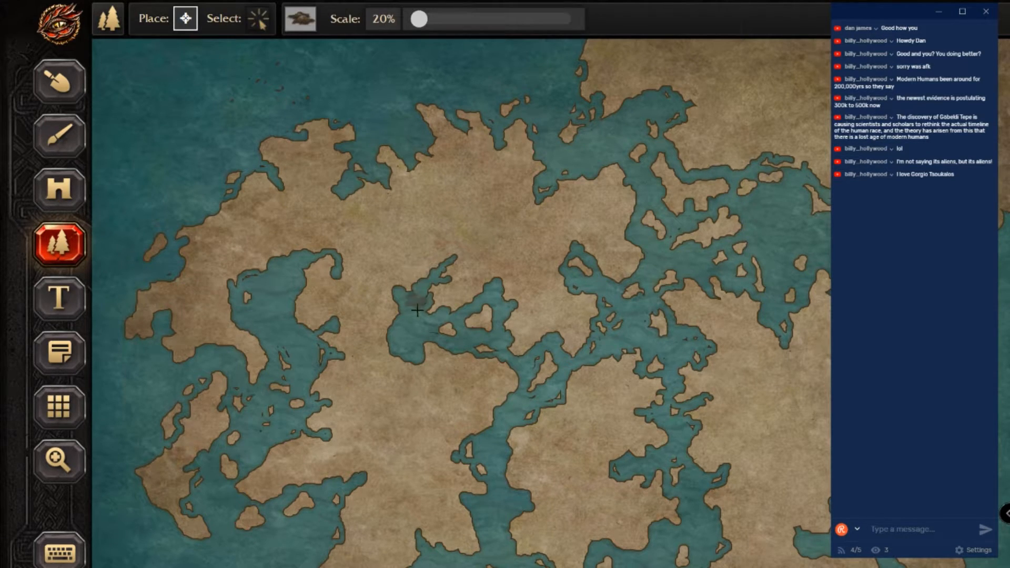
left_click(341, 377)
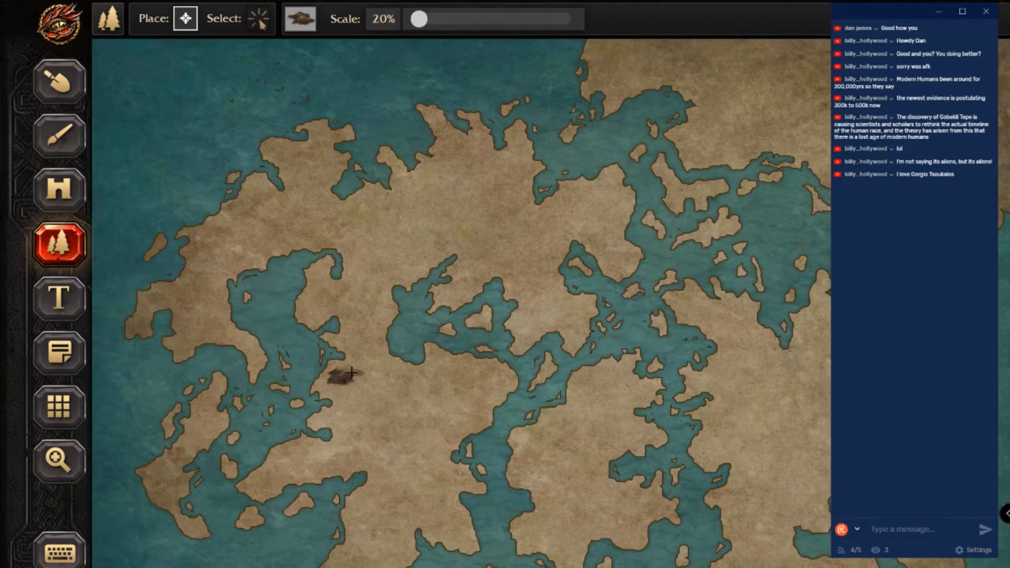
mouse_move(355, 371)
left_mouse_down()
mouse_move(344, 342)
mouse_move(362, 350)
mouse_move(357, 330)
mouse_move(341, 300)
mouse_move(321, 301)
mouse_move(363, 279)
left_mouse_up()
mouse_move(316, 217)
left_mouse_down()
mouse_move(389, 242)
mouse_move(376, 258)
mouse_move(415, 216)
mouse_move(460, 216)
mouse_move(511, 248)
mouse_move(443, 211)
mouse_move(451, 195)
mouse_move(482, 190)
mouse_move(438, 212)
mouse_move(471, 177)
left_mouse_up()
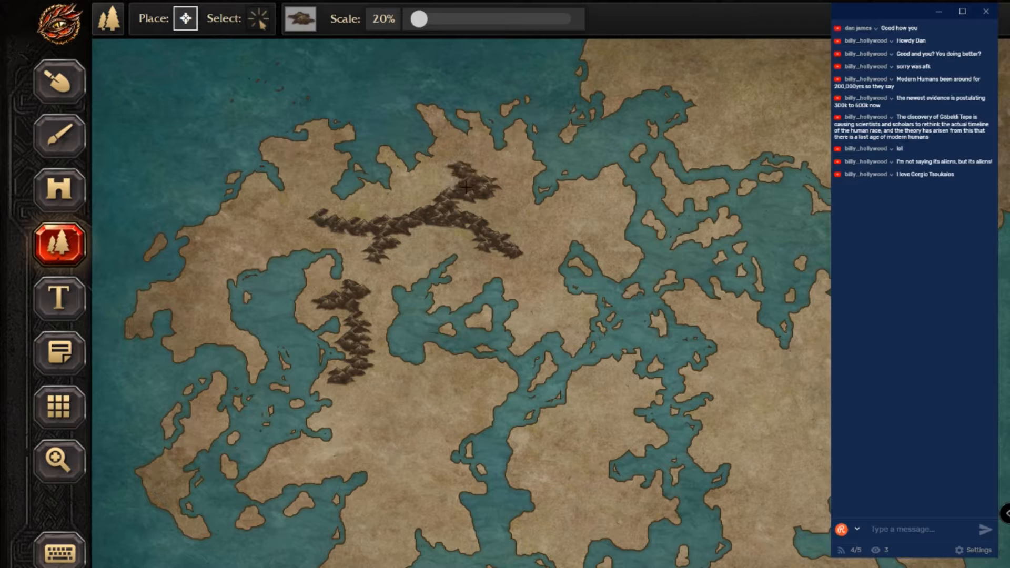
Step: Paint rocky ridges on the western landmass's northeastern part, along its western coast, across its centre, on its southwestern peninsula and in its south
mouse_move(592, 206)
left_mouse_down()
mouse_move(541, 235)
mouse_move(595, 227)
left_mouse_up()
mouse_move(187, 298)
left_mouse_down()
mouse_move(196, 324)
mouse_move(209, 267)
mouse_move(266, 242)
left_mouse_up()
mouse_move(428, 415)
left_mouse_down()
mouse_move(476, 385)
mouse_move(429, 420)
mouse_move(387, 428)
left_mouse_up()
mouse_move(298, 465)
left_mouse_down()
mouse_move(346, 456)
mouse_move(326, 461)
left_mouse_up()
mouse_move(442, 477)
left_mouse_down()
mouse_move(429, 502)
mouse_move(440, 521)
mouse_move(419, 510)
mouse_move(397, 523)
left_mouse_up()
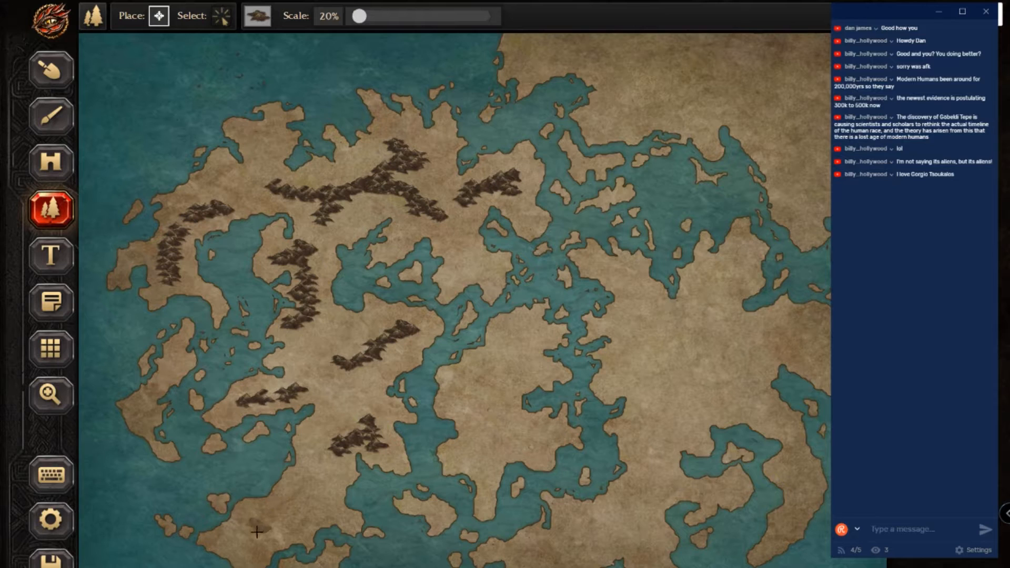
Step: Paint a diagonal rocky ridge on the southwestern land, branching ranges on the central landmass, and short ridges on the western island
mouse_move(256, 534)
left_mouse_down()
mouse_move(303, 511)
mouse_move(316, 491)
left_mouse_up()
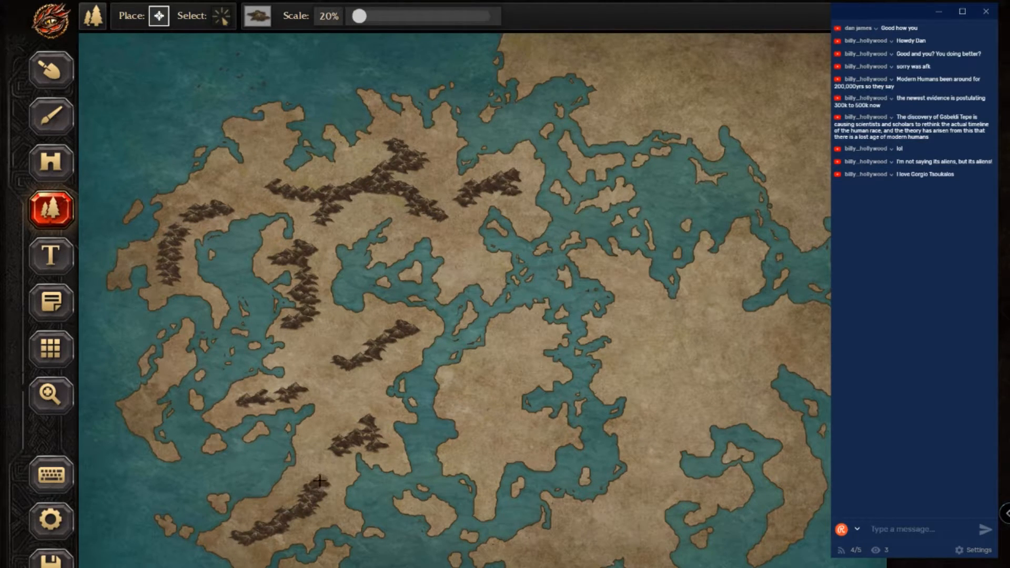
mouse_move(463, 377)
left_mouse_down()
mouse_move(495, 364)
mouse_move(503, 337)
mouse_move(517, 332)
left_mouse_up()
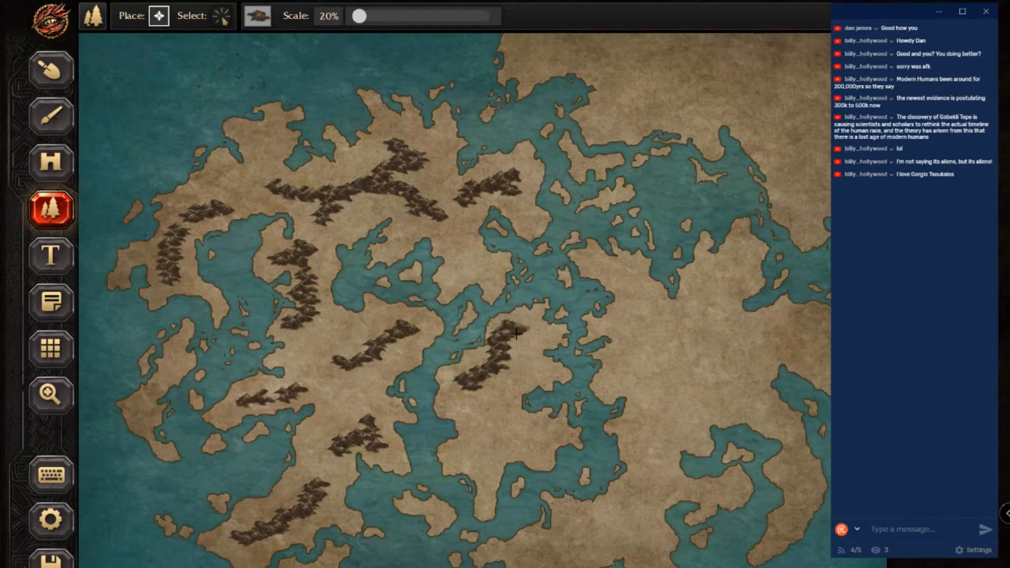
mouse_move(467, 410)
left_mouse_down()
mouse_move(478, 429)
mouse_move(462, 451)
mouse_move(495, 434)
mouse_move(528, 445)
mouse_move(492, 454)
mouse_move(487, 470)
left_mouse_up()
left_click_drag(554, 370, 515, 365)
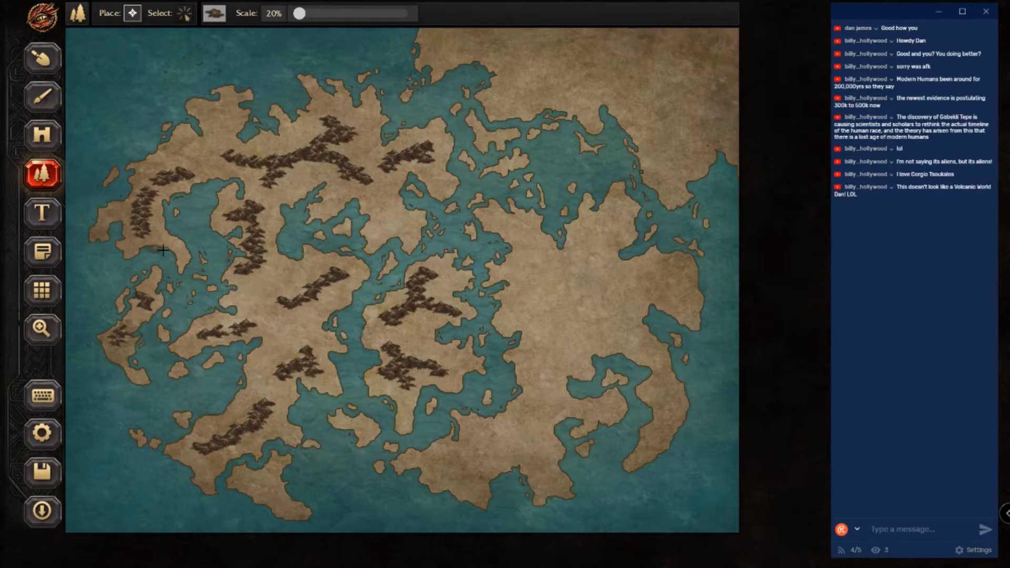
Step: Paint rocky ridges along the southern coast and islands and down the southeastern arm, and a branching range across the eastern landmass
key("z")
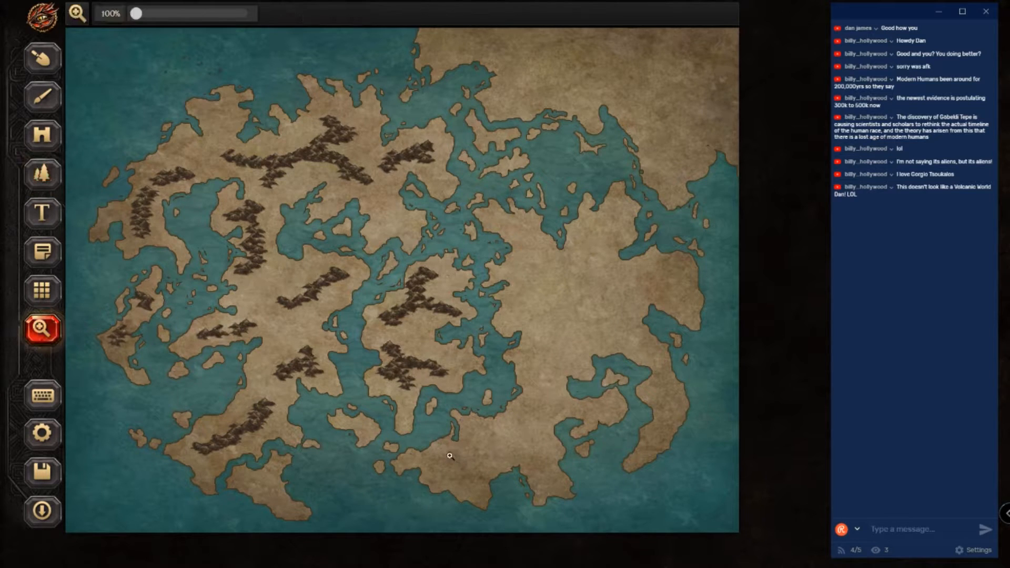
left_click(42, 174)
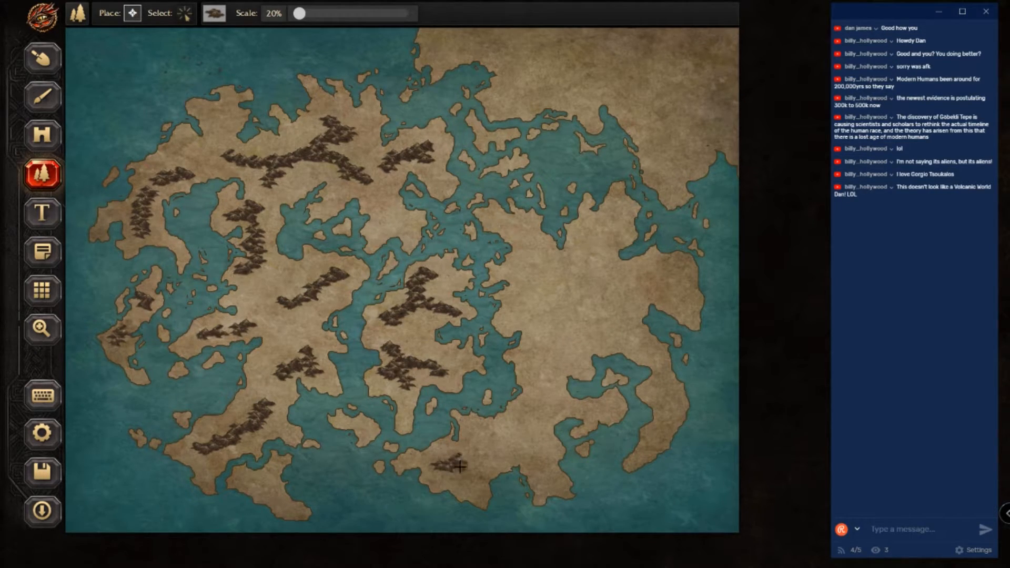
left_click(489, 451)
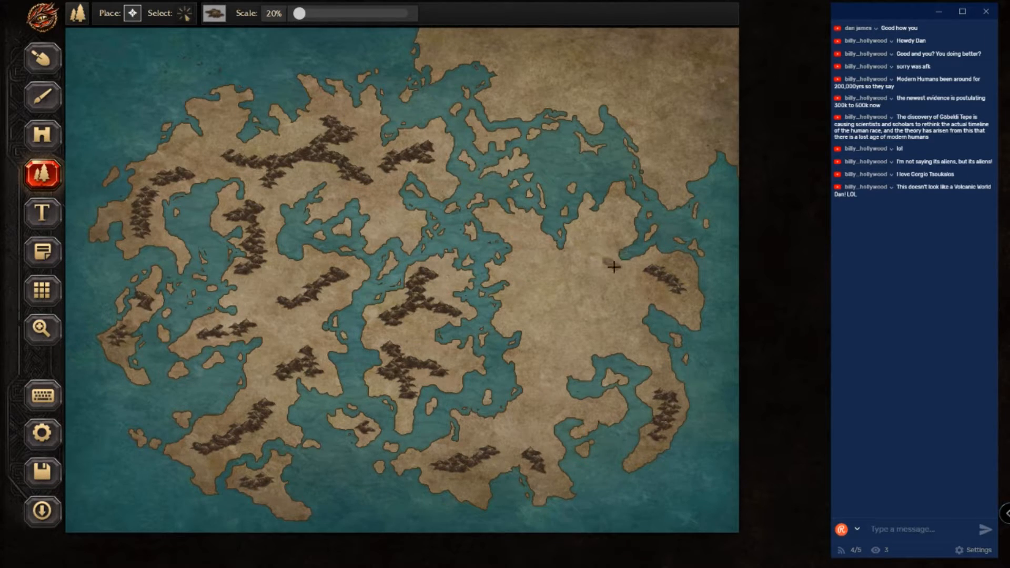
mouse_move(639, 287)
left_mouse_down()
mouse_move(593, 319)
mouse_move(623, 335)
left_mouse_up()
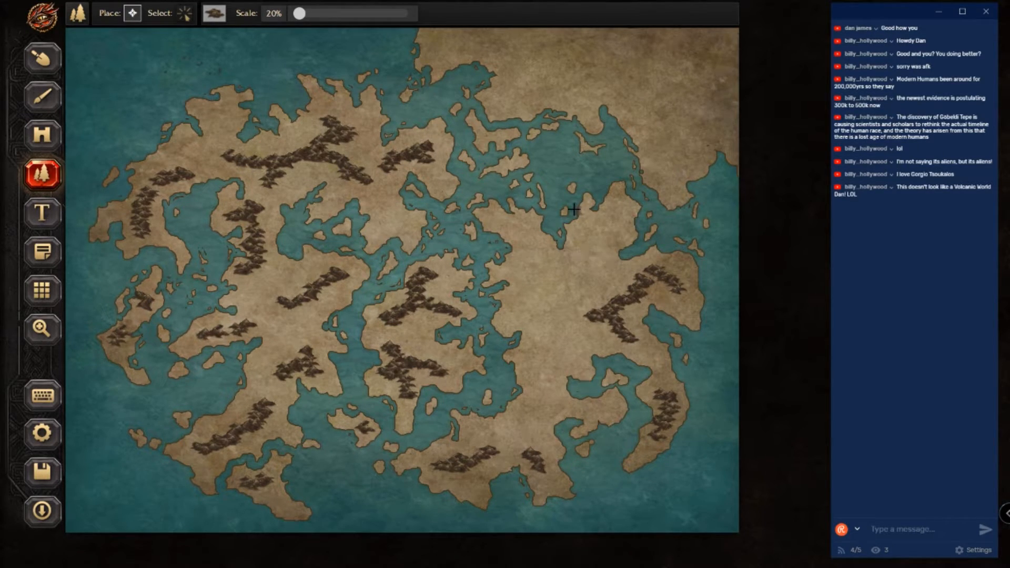
Step: Place a single rocky mountain at 15% scale near the northwestern coast, above the western end of the long northern range
scroll(484, 183, "up", 6, "ctrl")
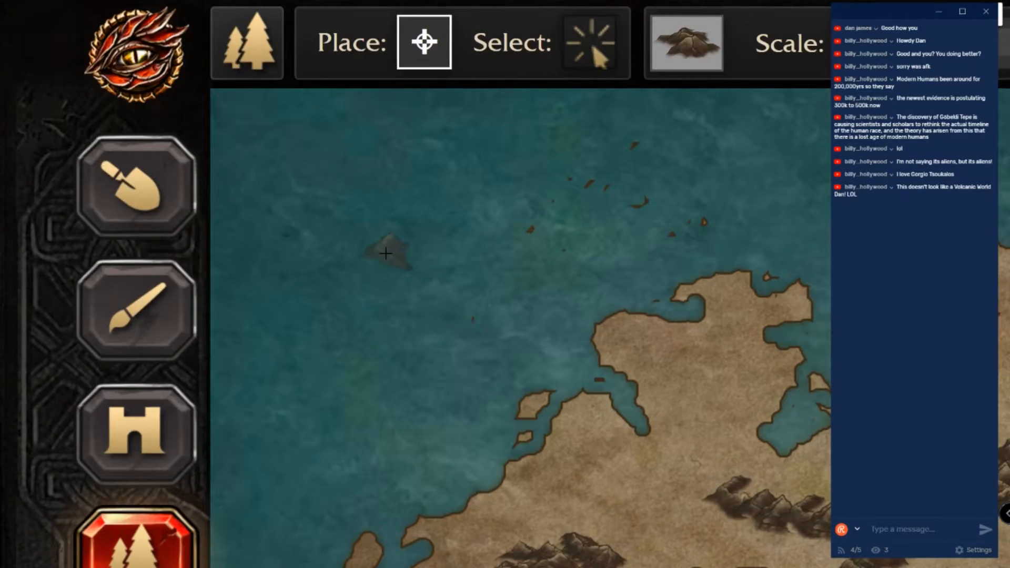
scroll(389, 253, "down", 1, "ctrl")
scroll(388, 253, "down", 3, "ctrl")
scroll(542, 287, "up", 2, "ctrl")
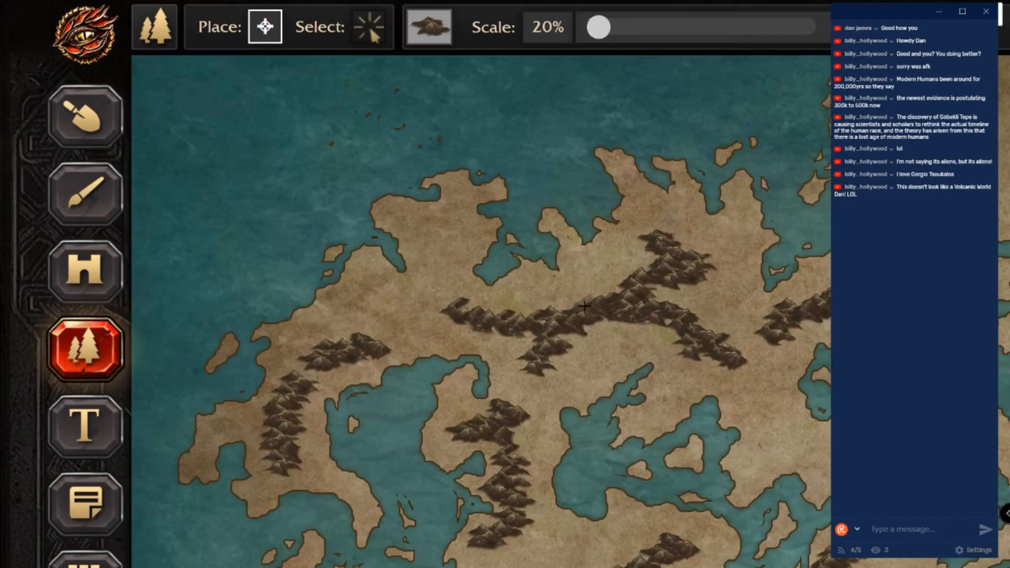
scroll(579, 298, "up", 2, "ctrl")
scroll(588, 315, "down", 2, "ctrl")
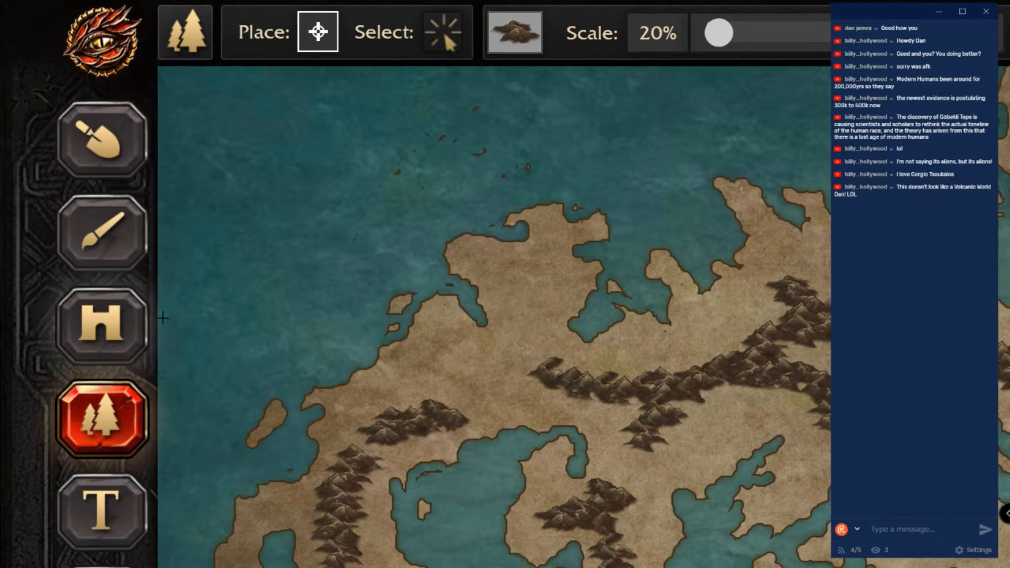
left_click(428, 33)
left_click(318, 31)
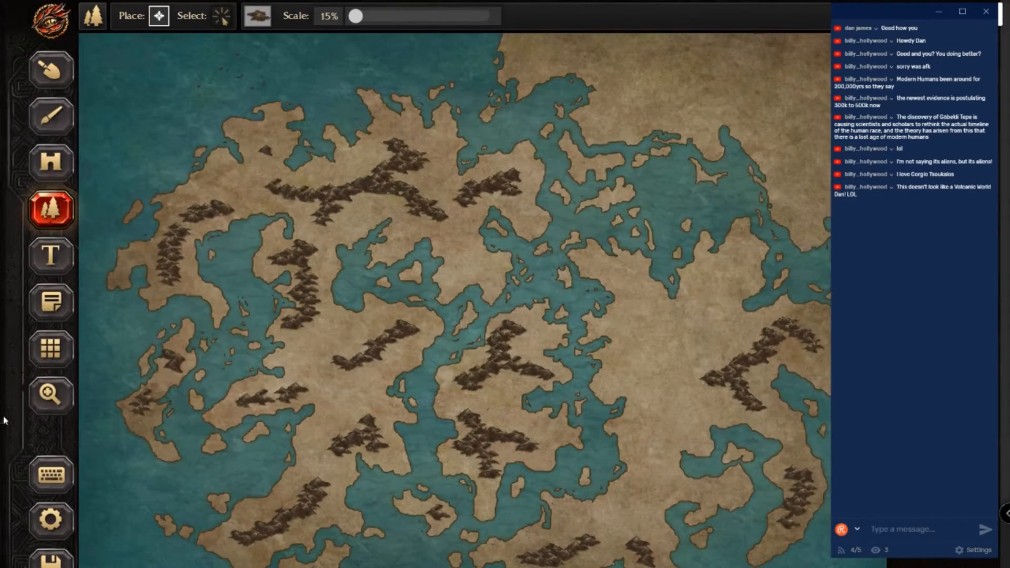
Step: Examine the size of the single small mountain against the neighbouring ranges at magnifications up to 425%
left_click(50, 394)
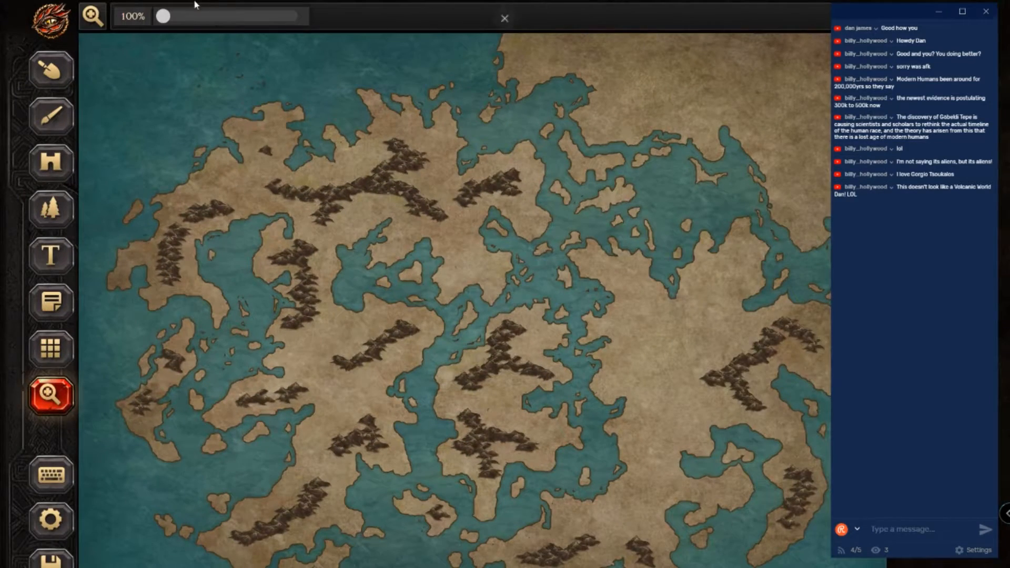
left_click_drag(164, 15, 206, 42)
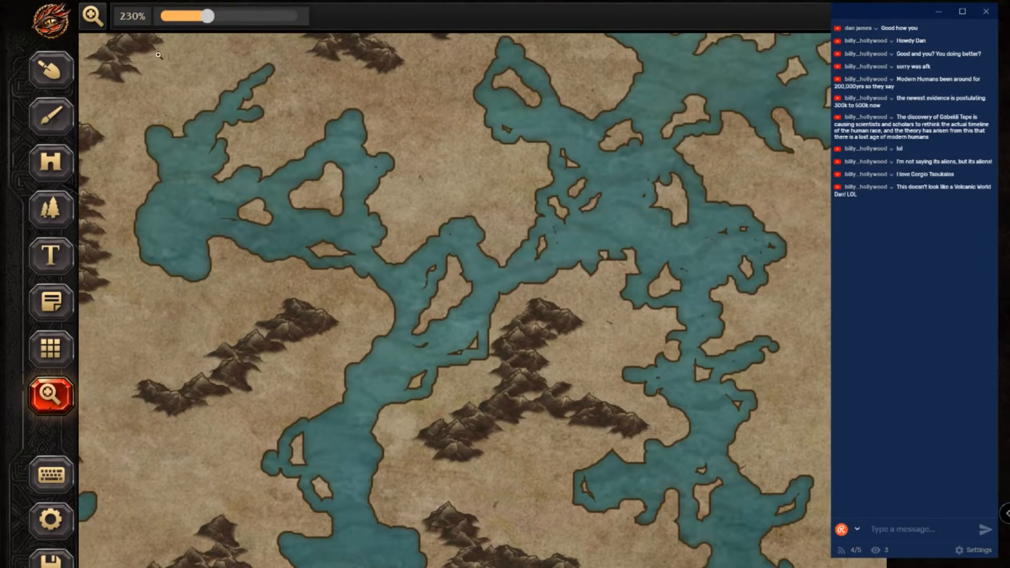
left_click_drag(196, 25, 163, 18)
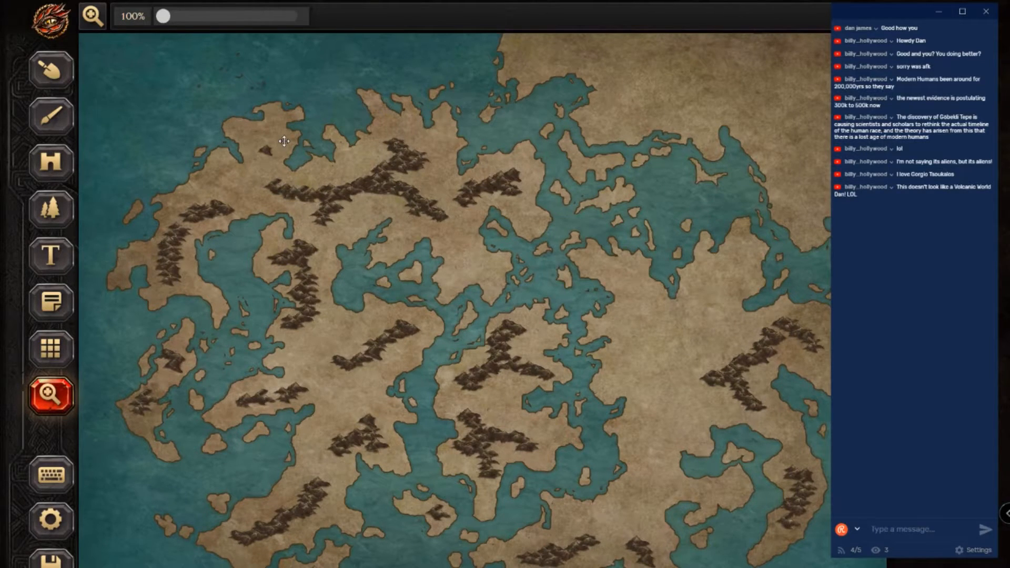
scroll(284, 141, "up", 7)
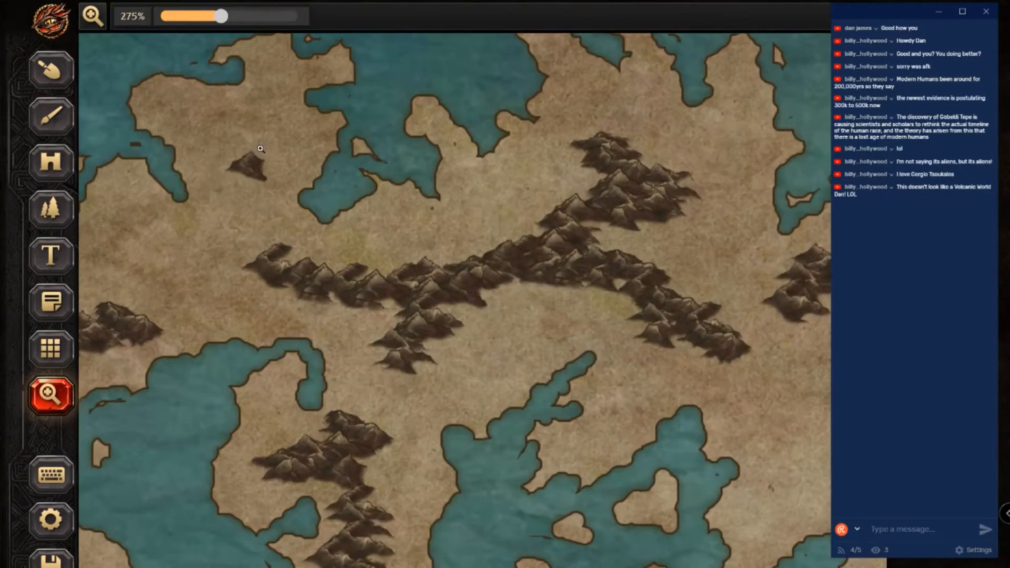
scroll(260, 149, "up", 6)
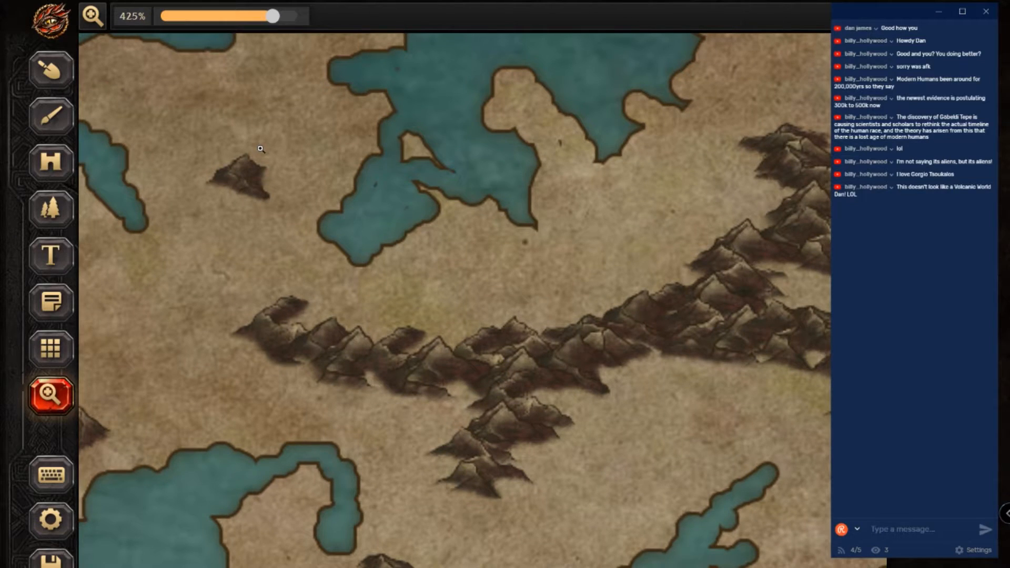
scroll(323, 62, "down", 10)
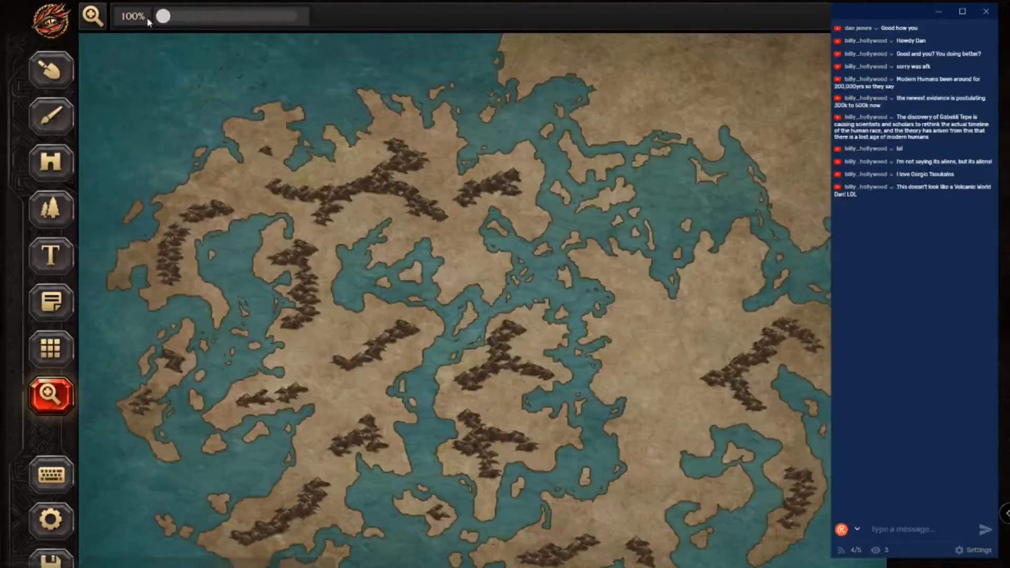
Step: Select and delete every rocky mountain across the whole map
left_click(50, 208)
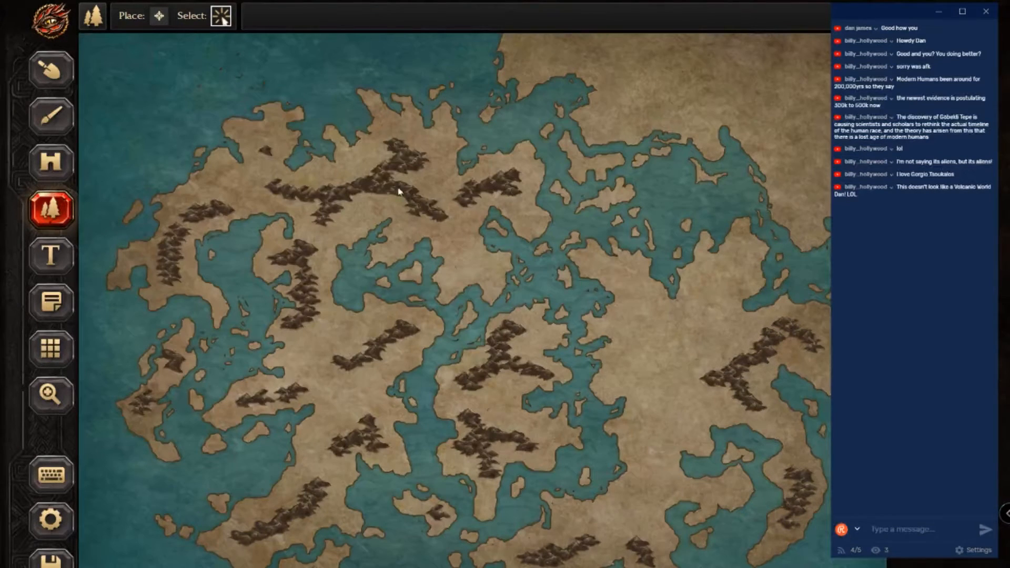
left_click_drag(123, 81, 866, 528)
key("Delete")
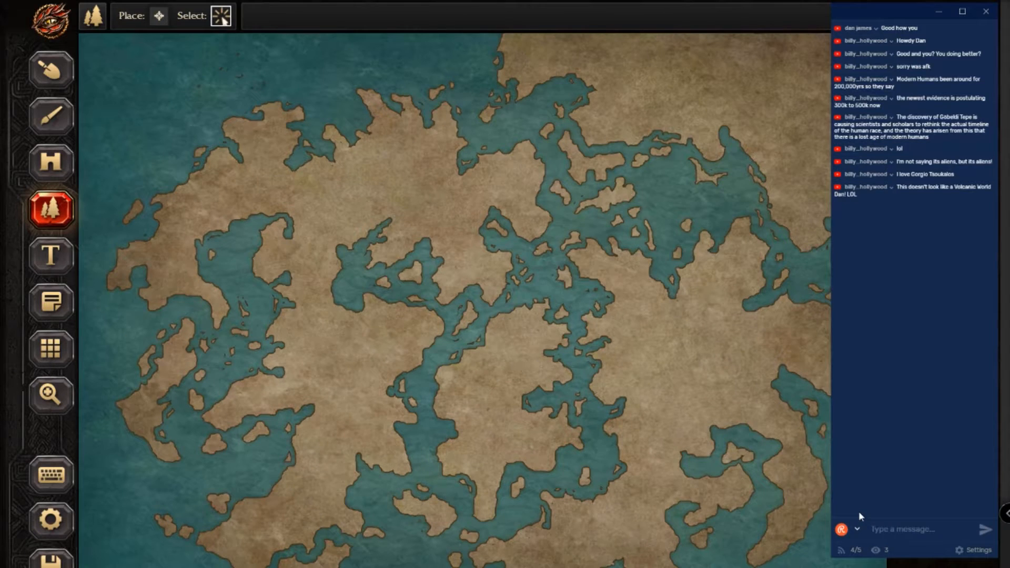
Step: Switch the placed pattern to Mountains at 15% scale
left_click(159, 19)
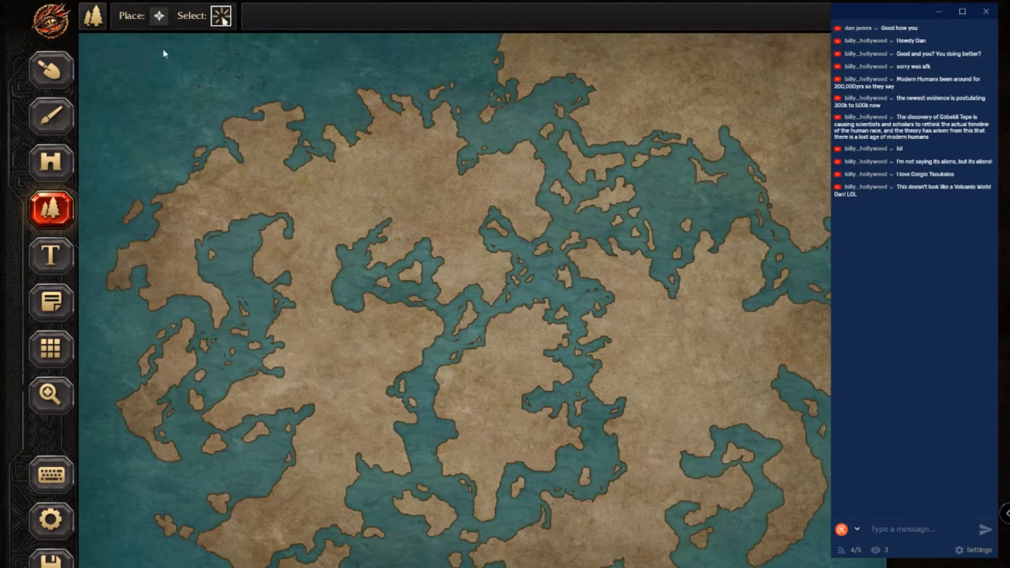
left_click(160, 19)
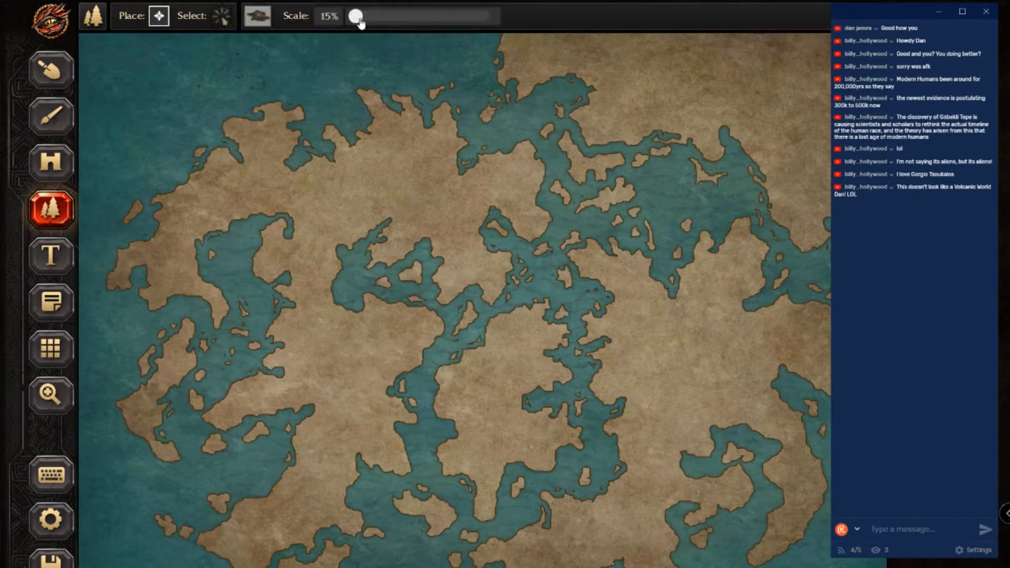
left_click(257, 16)
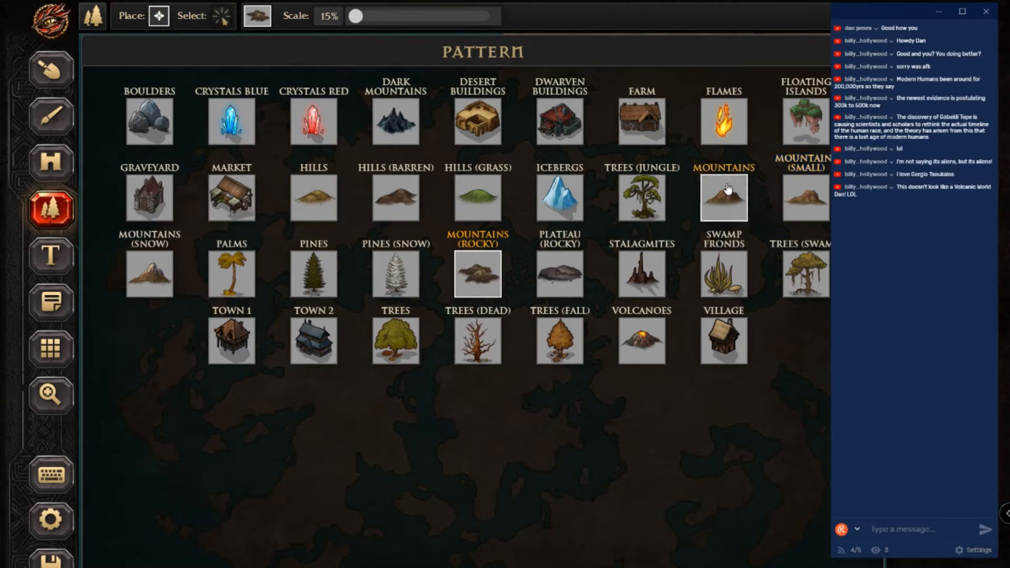
left_click(742, 199)
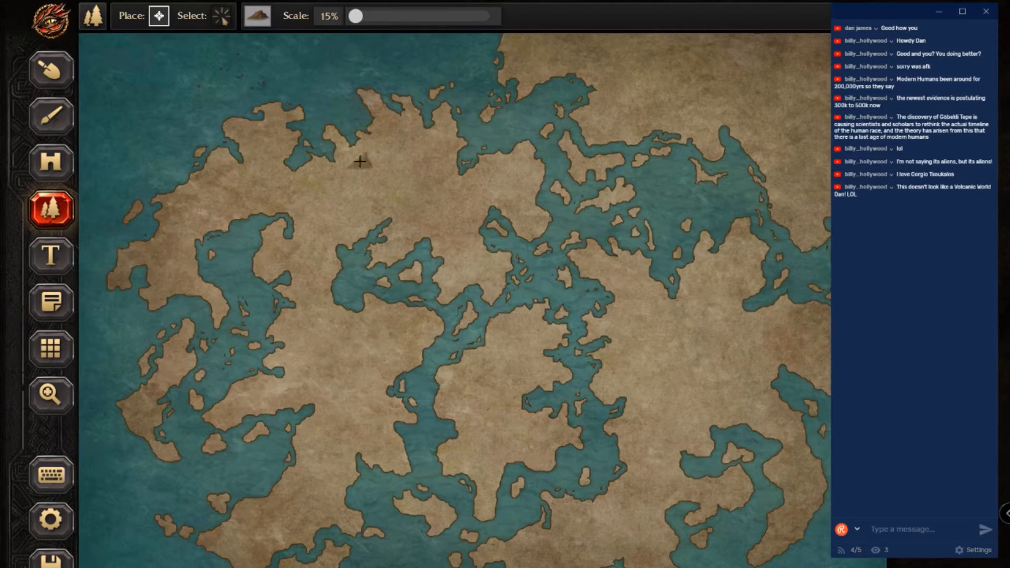
Step: Switch the placed pattern to Mountains (Small) and test a short range across the northwestern land at 15% scale
left_click(257, 16)
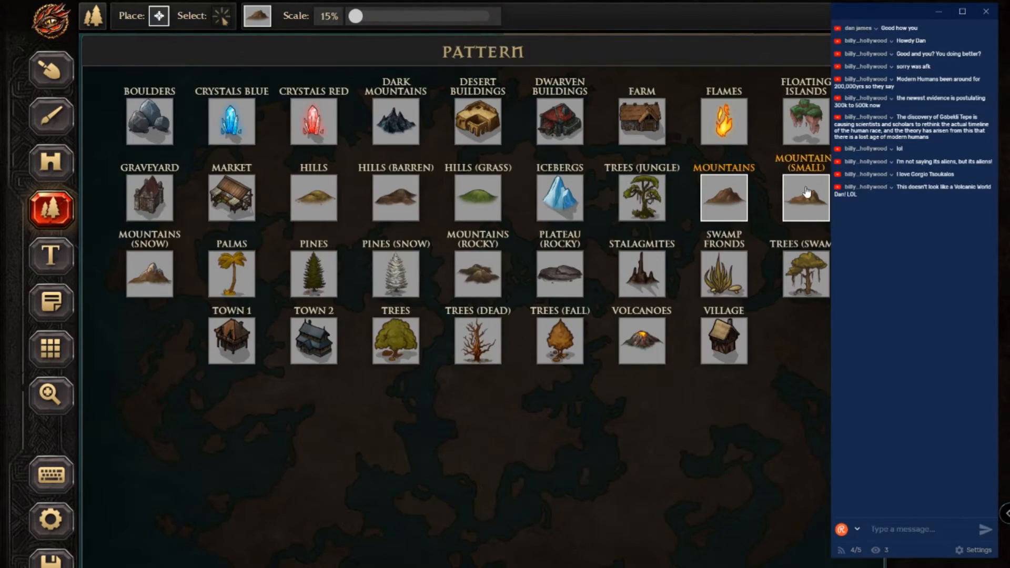
left_click(805, 193)
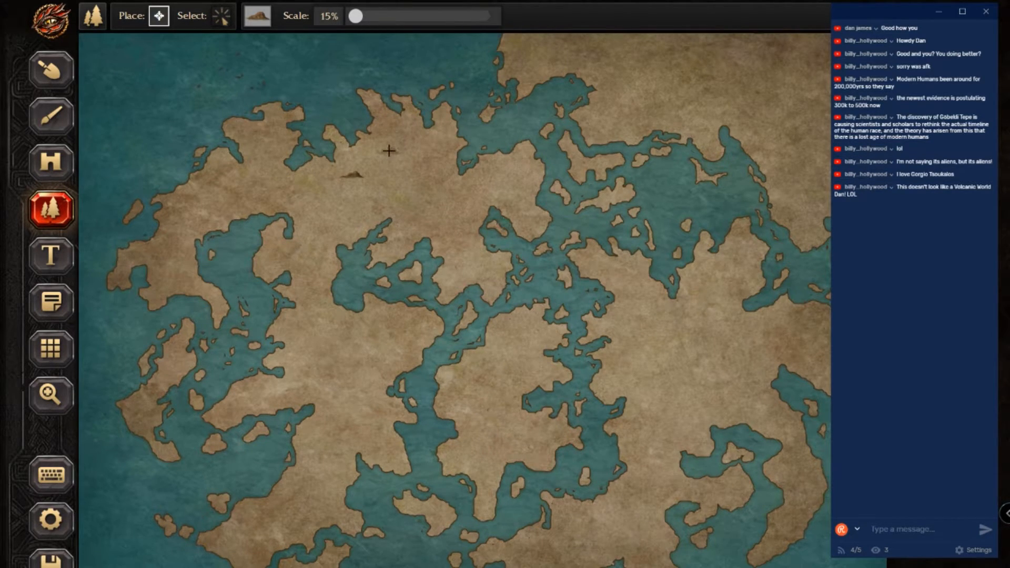
key("z")
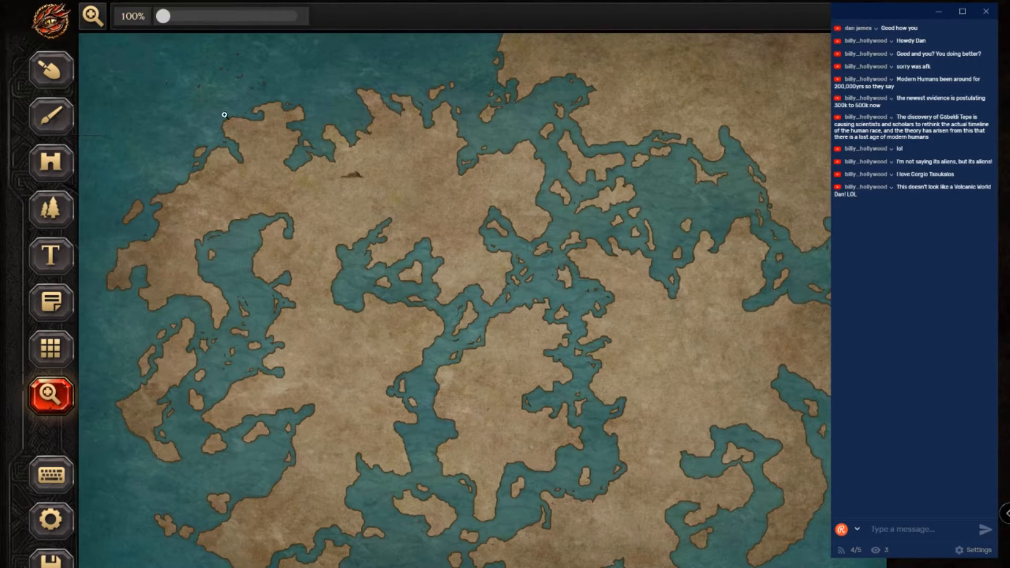
left_click(53, 208)
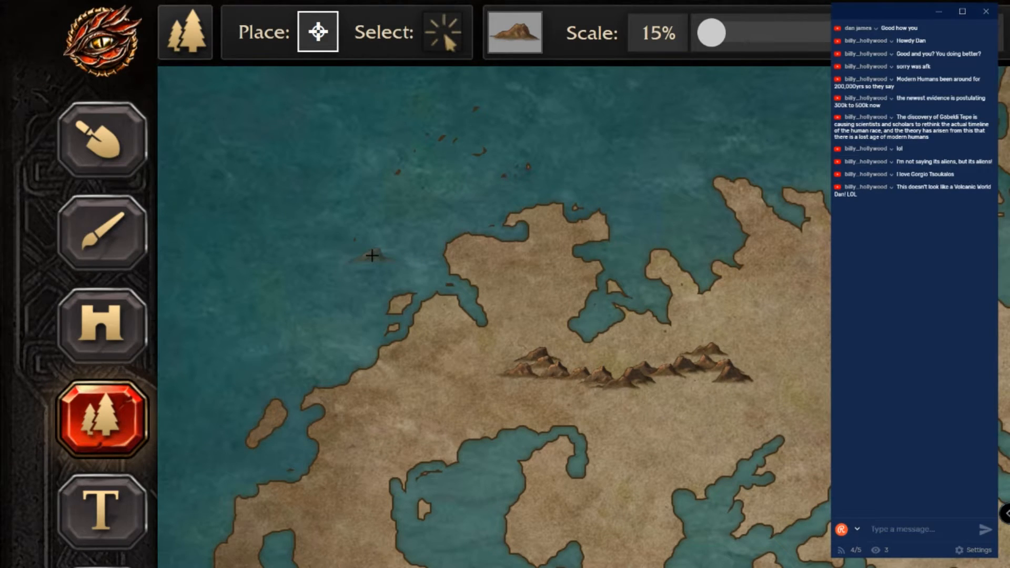
key("ctrl+minus")
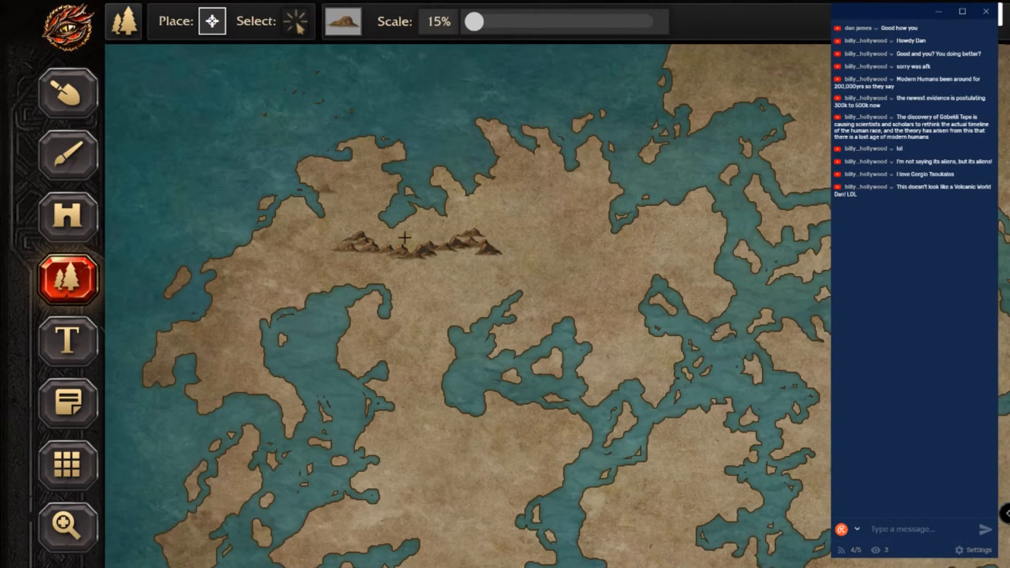
key("z")
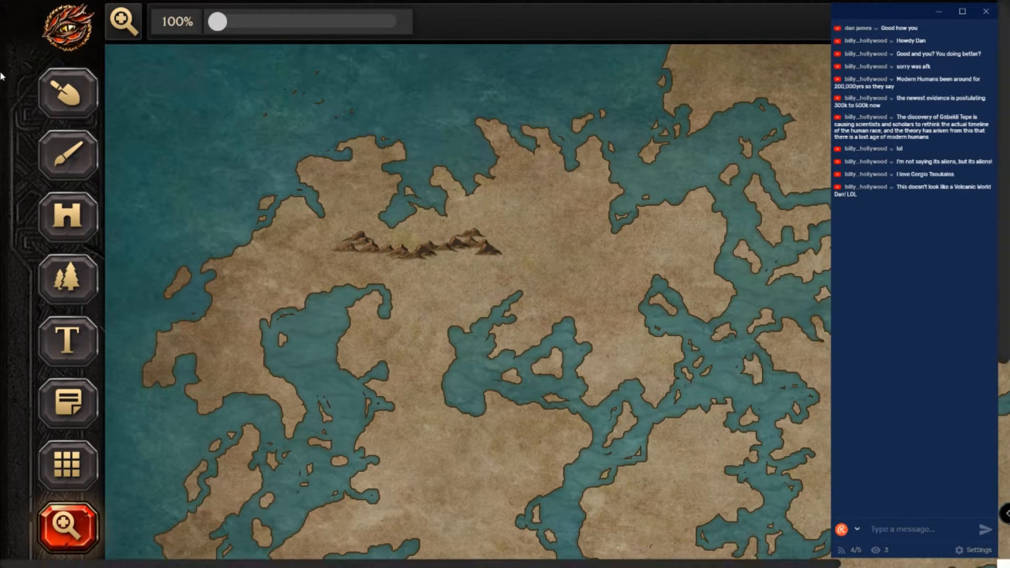
Step: Select and delete the whole test range of small mountains on the northwestern land
left_click(73, 166)
left_click(73, 220)
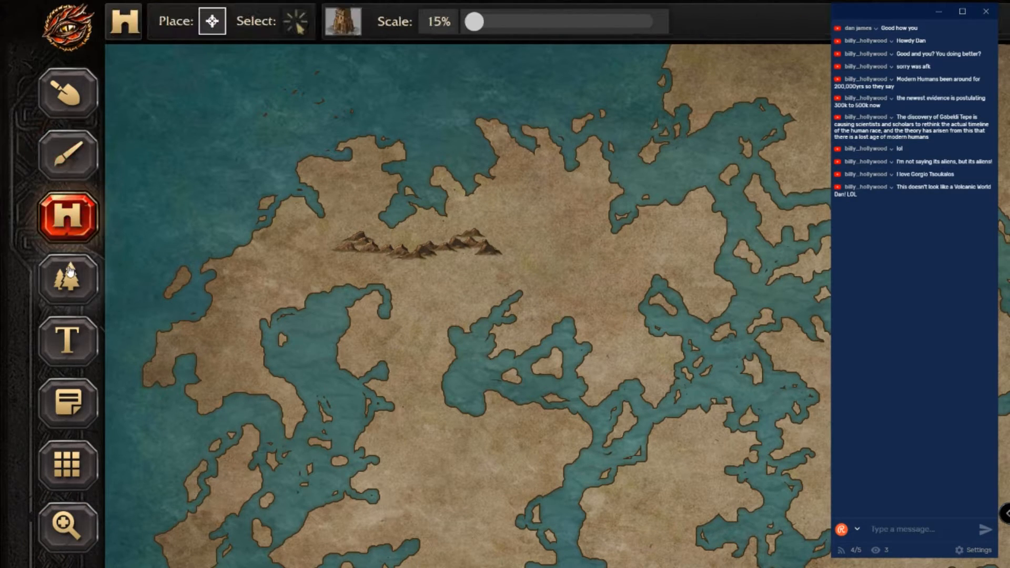
left_click(68, 278)
left_click(295, 24)
left_click_drag(304, 183, 628, 323)
key("Delete")
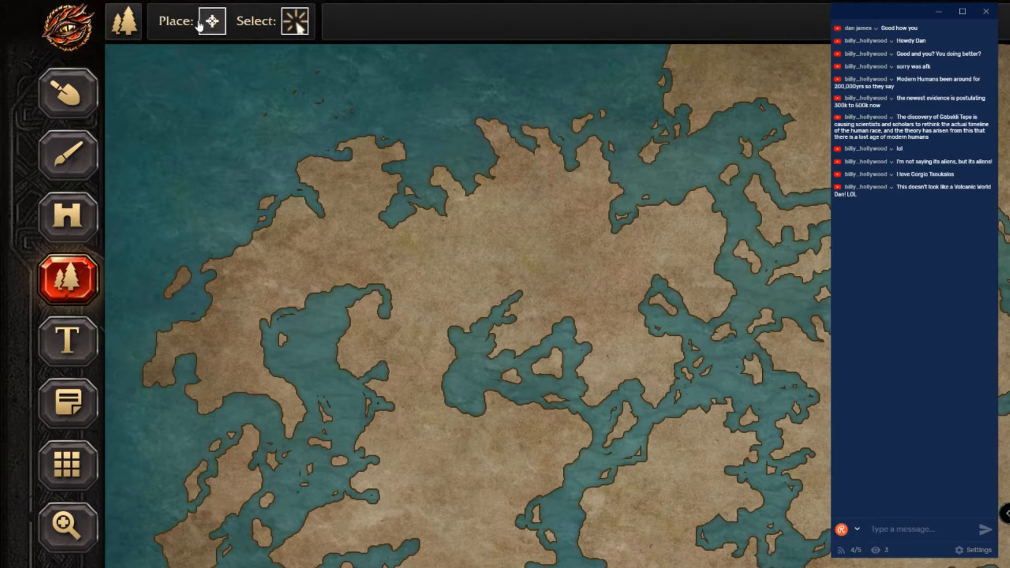
Step: Try a single Mountains (Snow) stamp at 15% scale on the northwestern land and delete it
left_click(213, 22)
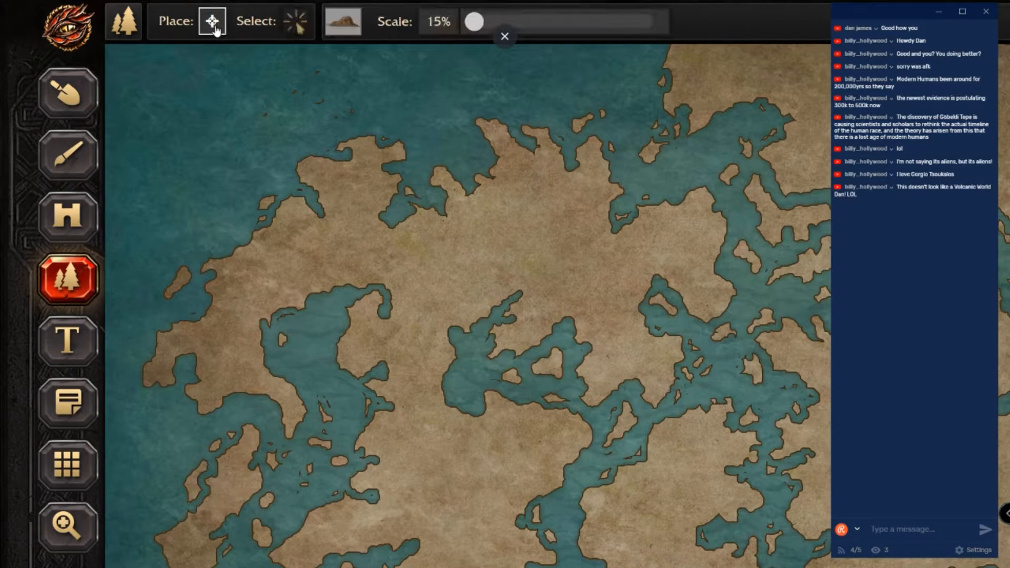
left_click(347, 25)
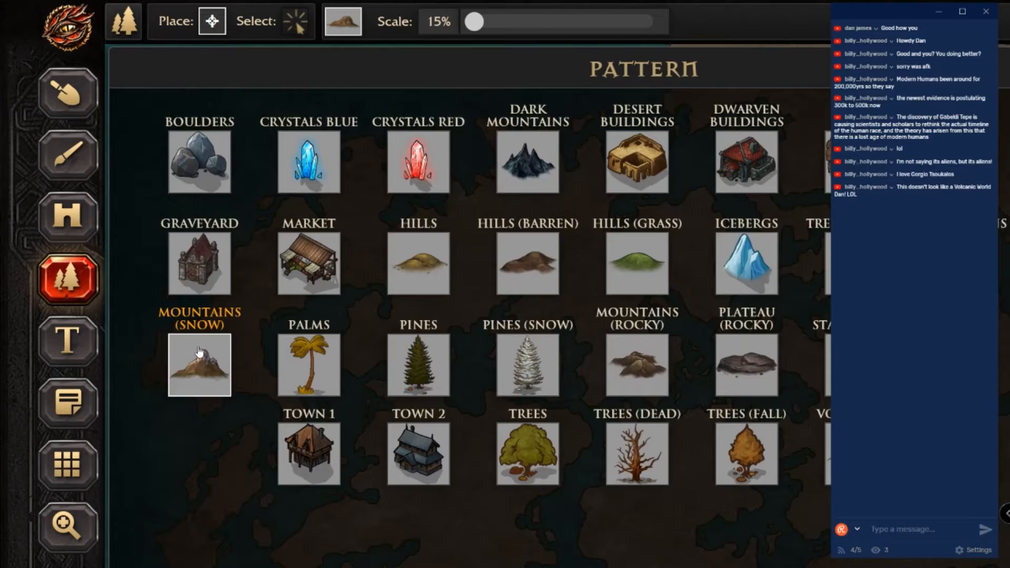
left_click(199, 364)
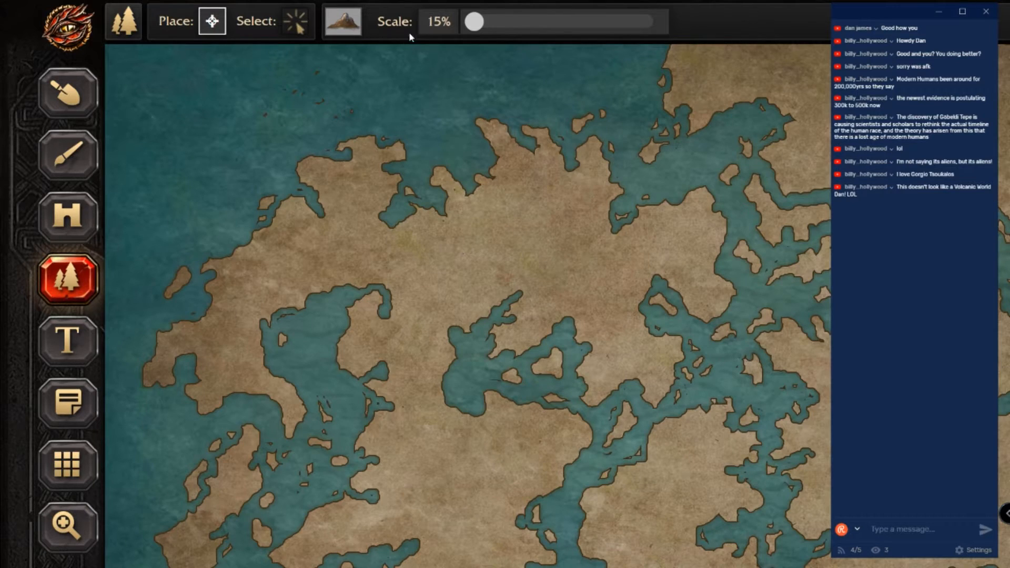
left_click(447, 274)
left_click(294, 22)
left_click(447, 275)
key("Delete")
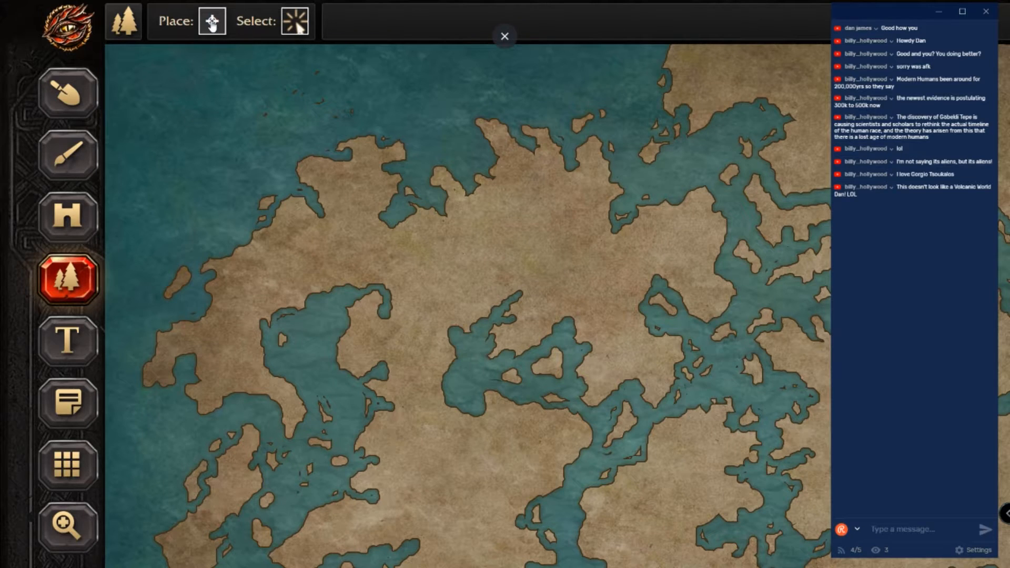
Step: Switch the pattern to Mountains (Rocky) and place clusters at 15% scale east of the western inlet and along the northwestern coast
left_click(224, 22)
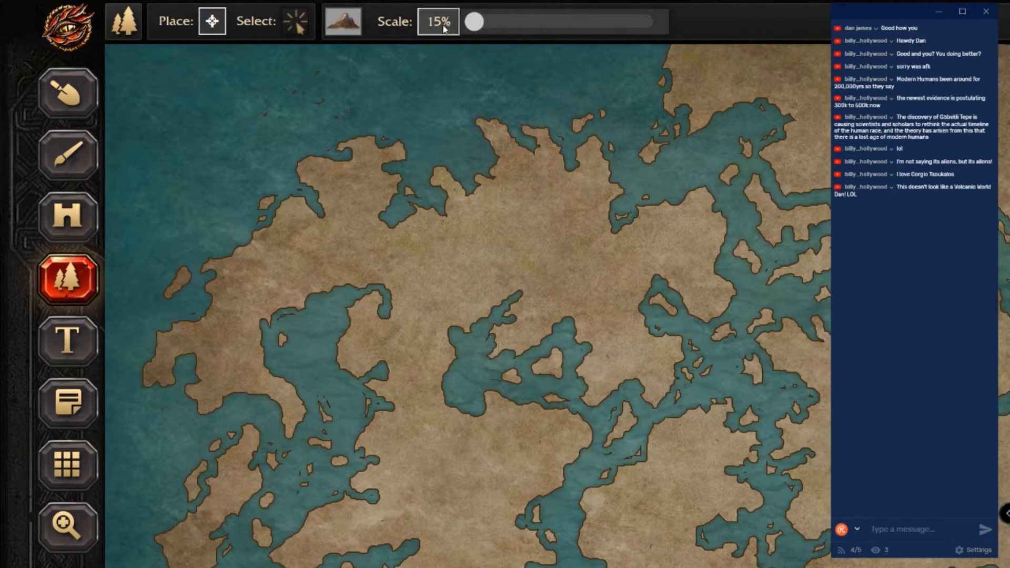
left_click(344, 24)
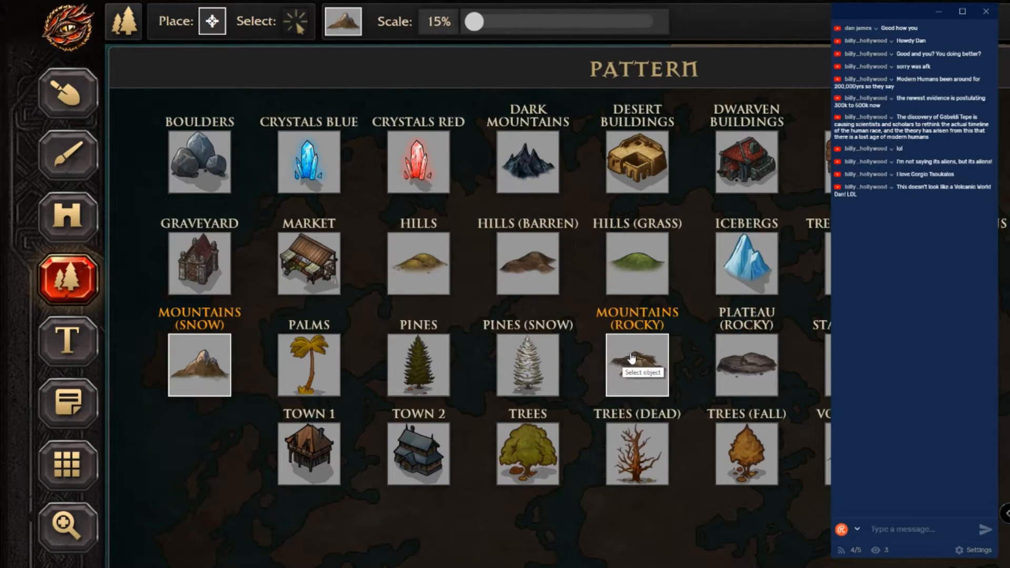
left_click(647, 351)
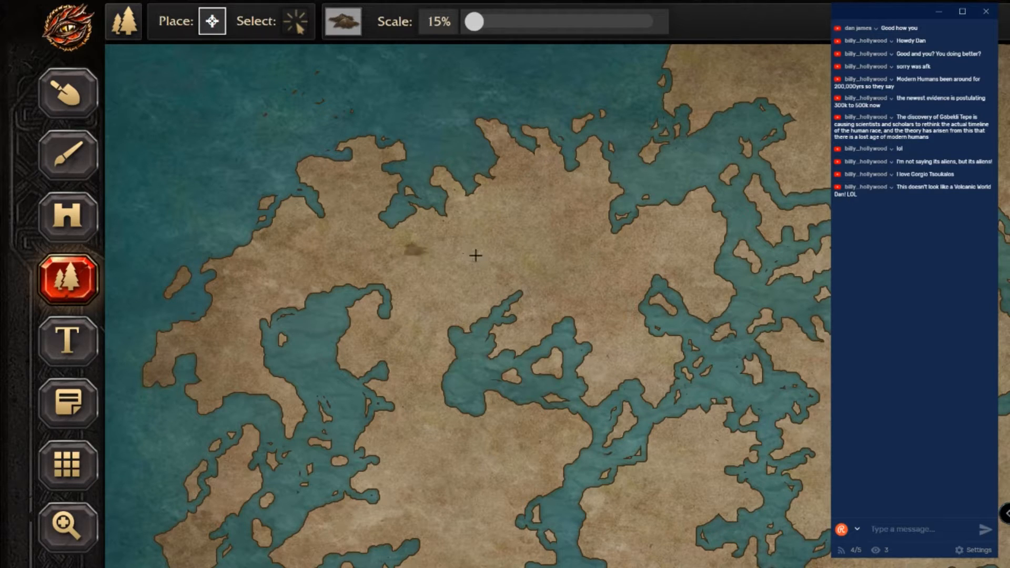
left_click(368, 348)
left_click(384, 336)
left_click(397, 328)
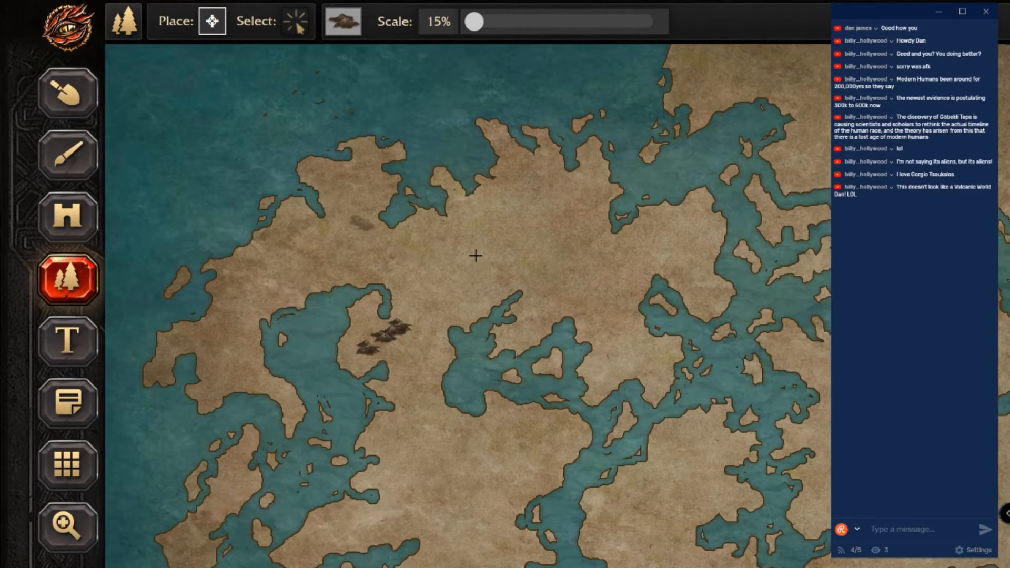
left_click(215, 351)
left_click_drag(215, 350, 263, 276)
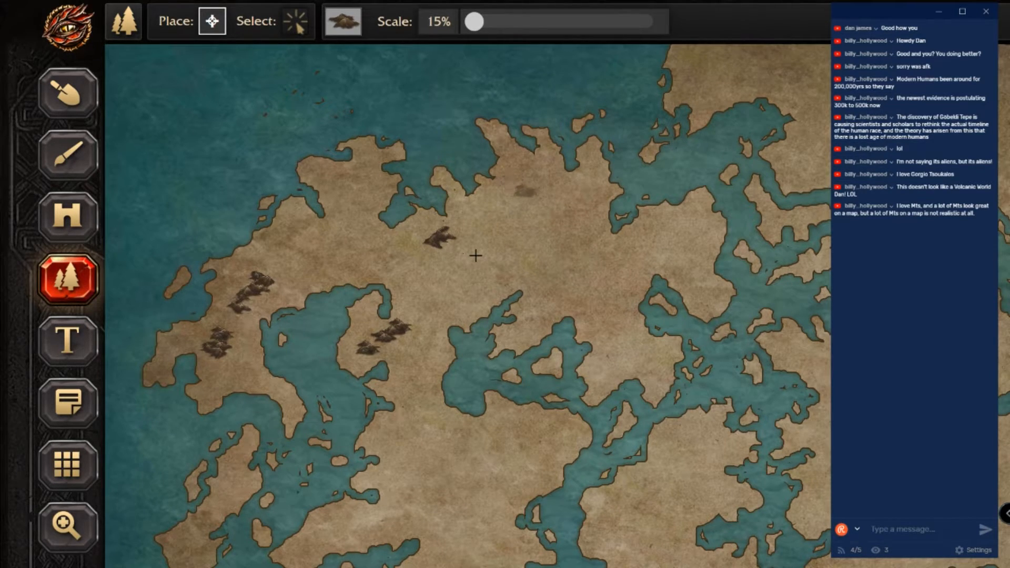
Step: Place a dense cluster of rocky mountains just inland of the middle of the northern coast
left_click(518, 169)
left_click(536, 178)
left_click(557, 180)
mouse_move(523, 181)
left_mouse_down()
mouse_move(523, 205)
mouse_move(506, 209)
left_mouse_up()
left_click(499, 207)
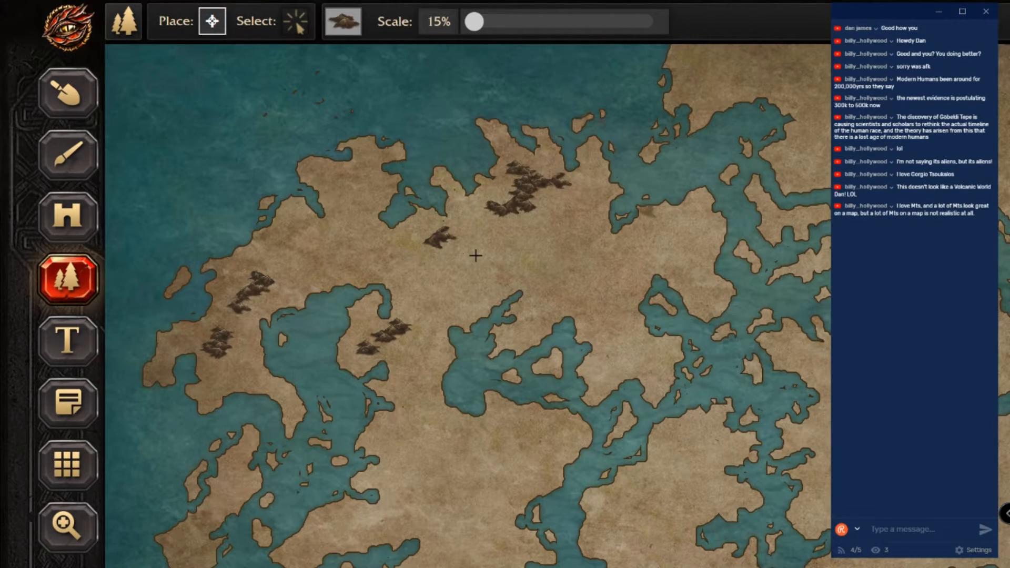
Step: Place a diagonal ridge of rocky mountains near the northern continent's eastern shore, rising toward the northeast
left_click(652, 230)
left_click(672, 221)
left_click(684, 216)
left_click(696, 216)
left_click(641, 234)
left_click(625, 246)
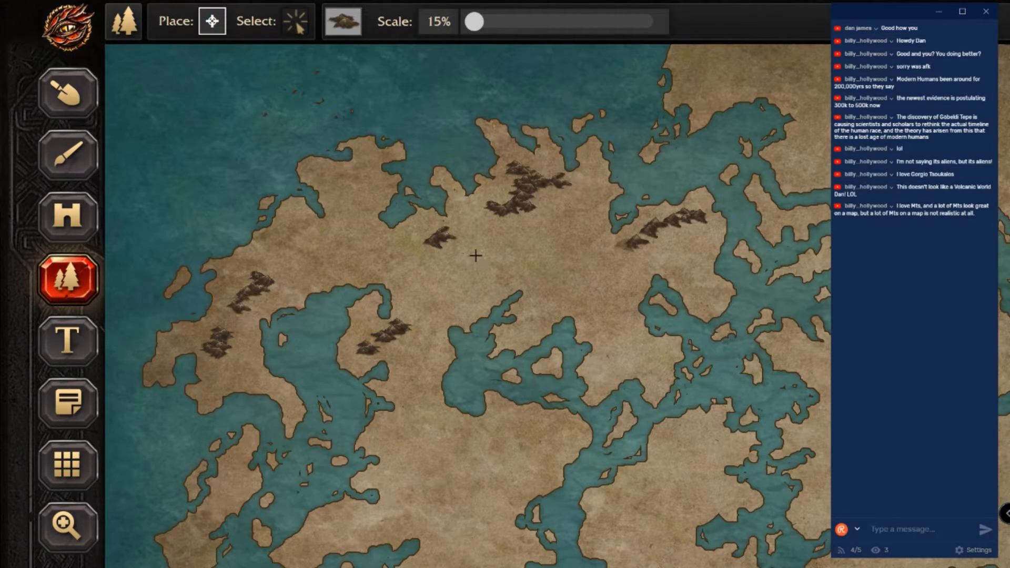
Step: Place a cluster of rocky mountains on the northern continent's southeastern peninsula
left_click(602, 378)
left_click(607, 365)
left_click(616, 351)
left_click(611, 343)
left_click(605, 335)
left_click(630, 354)
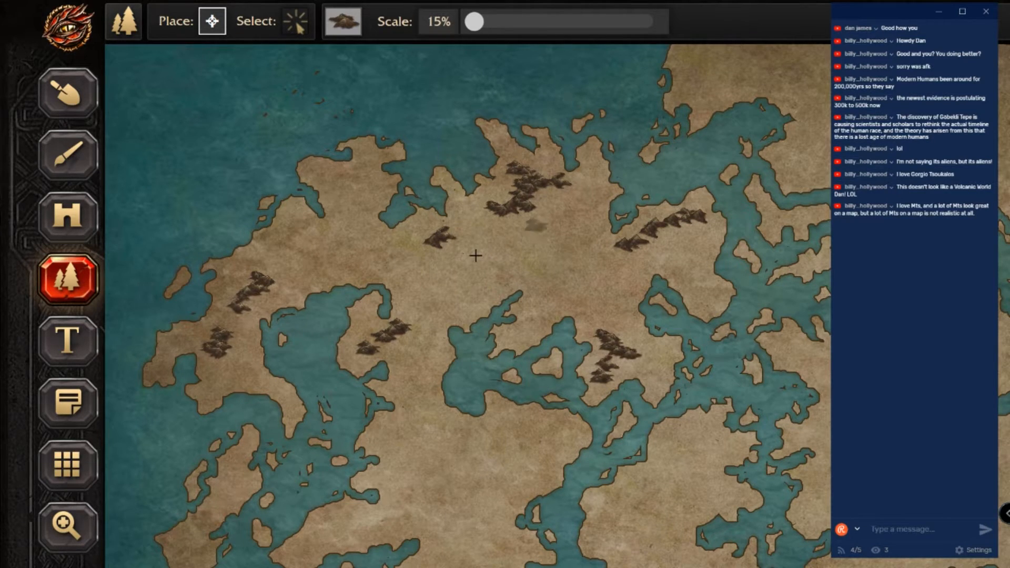
Step: Place a short row of rocky mountains across the northwestern headland
left_click(320, 171)
left_click(332, 174)
left_click(336, 185)
left_click(347, 178)
left_click(359, 178)
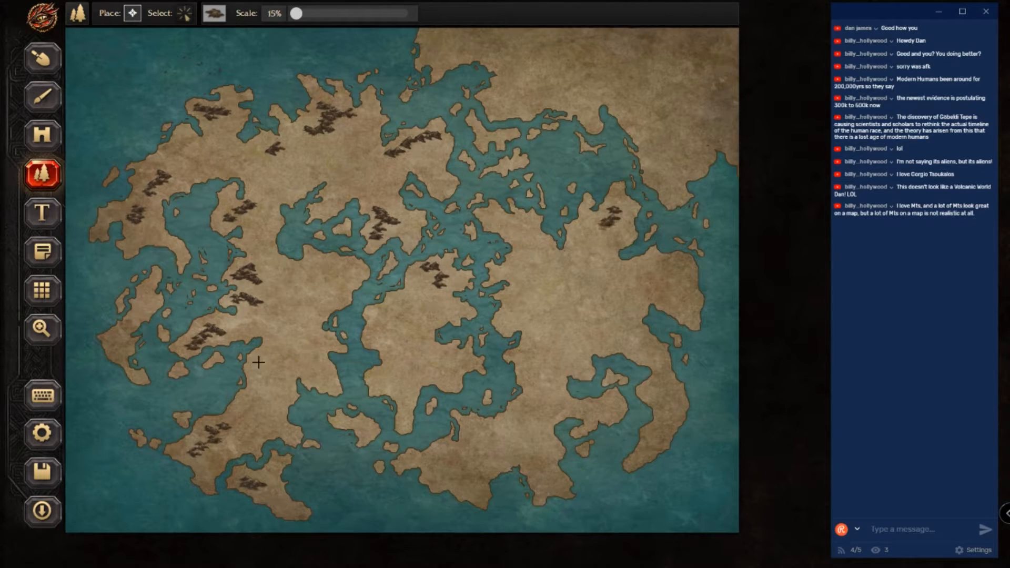
Step: Build a north-south chain of rocky mountains down the eastern continent, with a short eastward spur and a southeastern branch
left_click(582, 256)
left_click(579, 267)
left_click(580, 274)
left_click(580, 287)
left_click(583, 297)
left_click(605, 283)
left_click(613, 282)
left_click(627, 284)
left_click(597, 308)
left_click(600, 316)
left_click(612, 322)
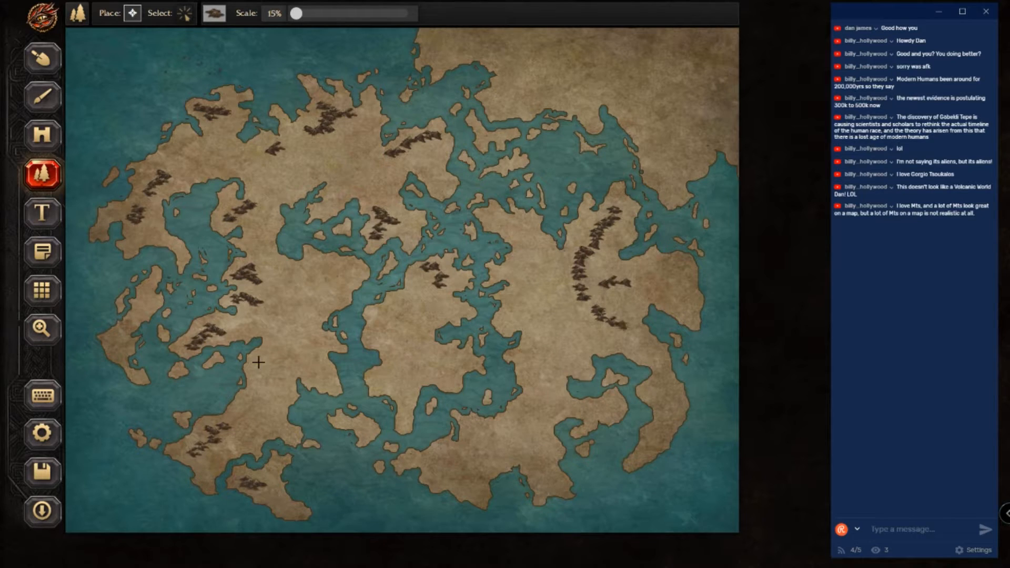
Step: Extend the eastern chain's southeastern branch, add peaks to its west and run a branch toward the southwest
left_click(626, 328)
left_click(580, 328)
left_click(563, 310)
left_click(569, 306)
left_click(574, 338)
left_click(568, 346)
left_click(561, 352)
left_click(555, 361)
Step: Place an east-west row of rocky mountains below the southeastern inlet and a north-south row down the hooked southeastern peninsula
left_click(552, 407)
left_click(570, 408)
left_click(590, 407)
left_click(612, 405)
left_click(666, 388)
left_click(669, 398)
left_click(671, 410)
left_click(665, 423)
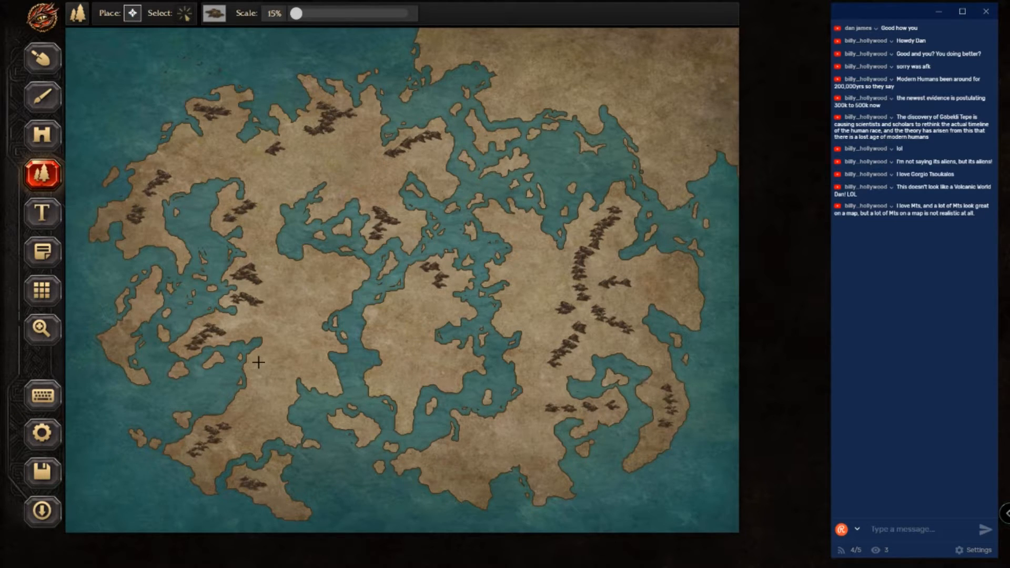
Step: Place a rocky mountain cluster on the southern coastal land and a north-south ridge just east of it
left_click(444, 465)
left_click(464, 480)
left_click(457, 464)
left_click(469, 459)
left_click(530, 435)
left_click(535, 447)
left_click(540, 458)
left_click(543, 468)
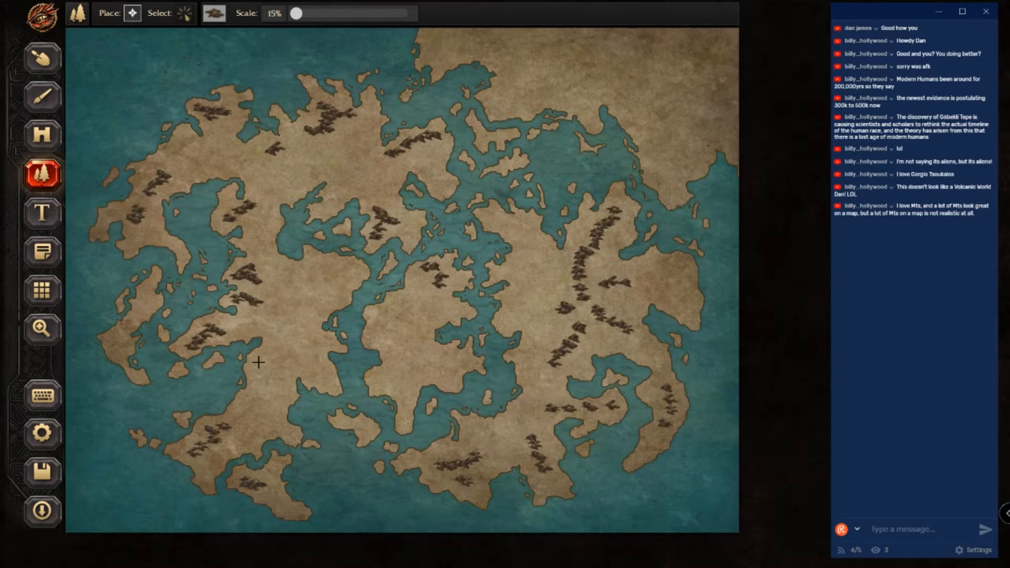
Step: Place a rocky mountain on the narrow land north of the central islands and start a range at the northeastern land's northern edge
left_click(484, 136)
left_click(573, 60)
left_click(580, 56)
left_click(594, 49)
left_click(600, 43)
left_click(610, 35)
left_click(613, 58)
left_click(628, 36)
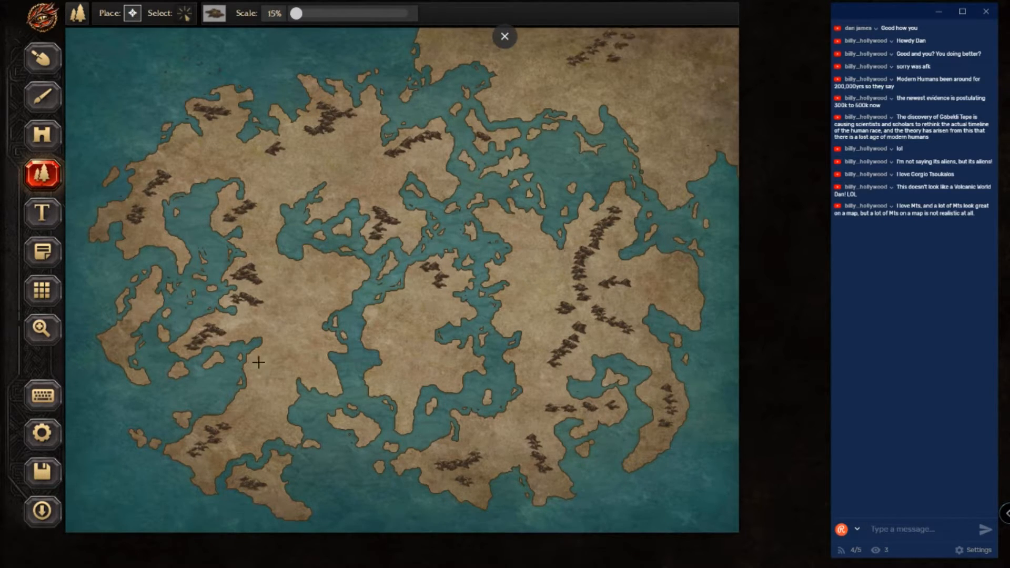
Step: Extend the northeastern range southeastward with a side spur and add two rocky mountains near that land's western shore
left_click(636, 34)
left_click(629, 58)
left_click(632, 68)
left_click(643, 78)
left_click(643, 86)
left_click(640, 94)
left_click(655, 99)
left_click(660, 109)
left_click(663, 116)
left_click(661, 88)
left_click(668, 83)
left_click(445, 47)
left_click(463, 39)
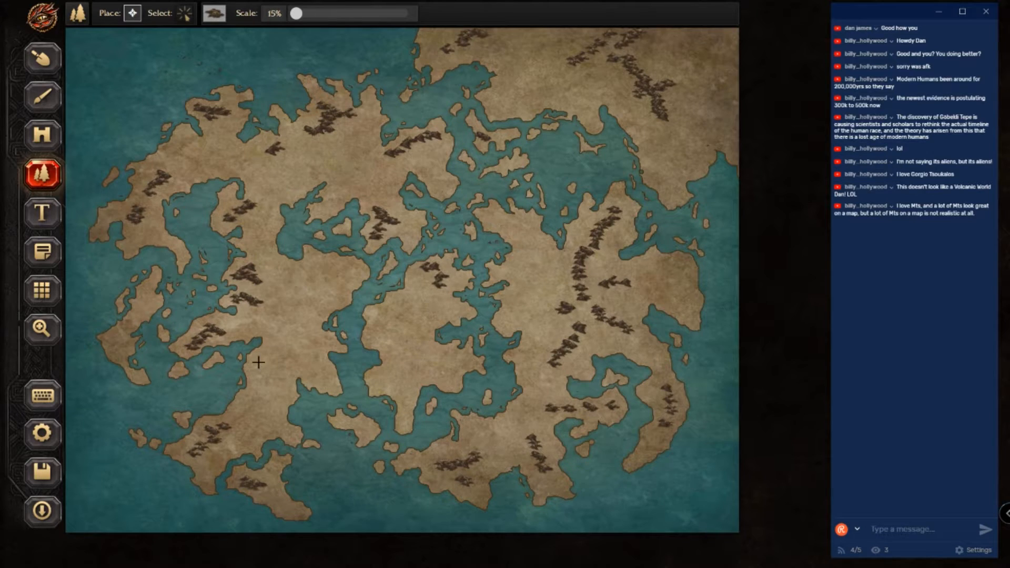
Step: Try rocky mountains along the western side of the central continent, then select and delete them
left_click(383, 378)
left_click(392, 364)
left_click(398, 390)
left_click(380, 335)
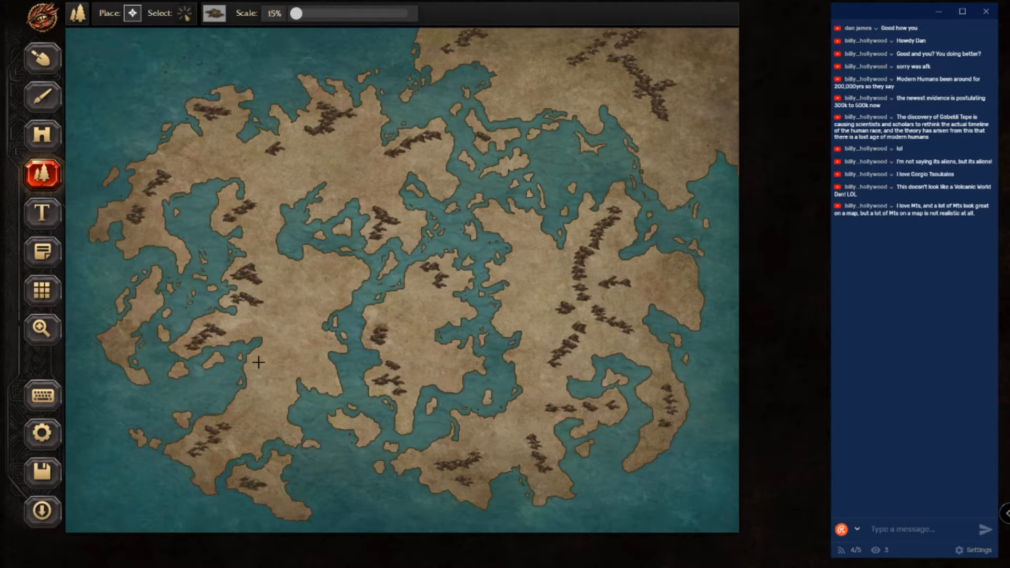
left_click(184, 13)
left_click_drag(349, 321, 437, 404)
key("Delete")
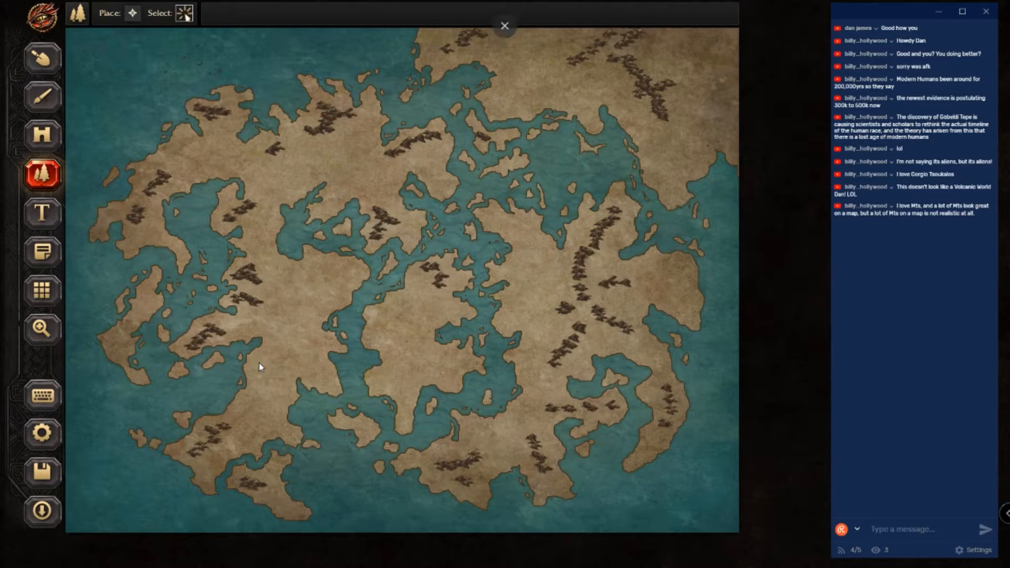
Step: Place rocky mountains on the land west of the central strait, the small southern island and the western peninsula
left_click(132, 12)
left_click(346, 269)
left_click(339, 275)
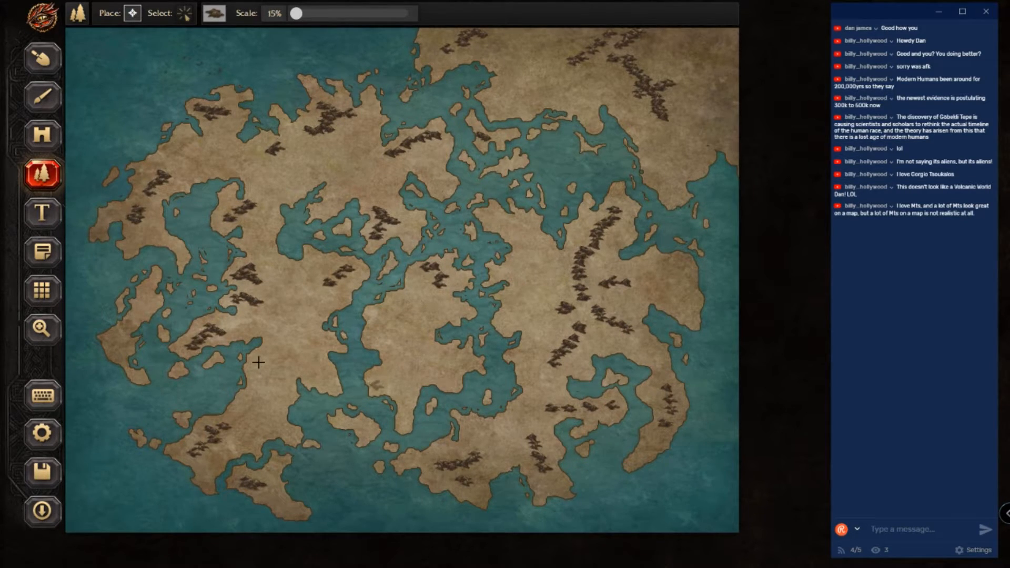
left_click(364, 426)
left_click(146, 296)
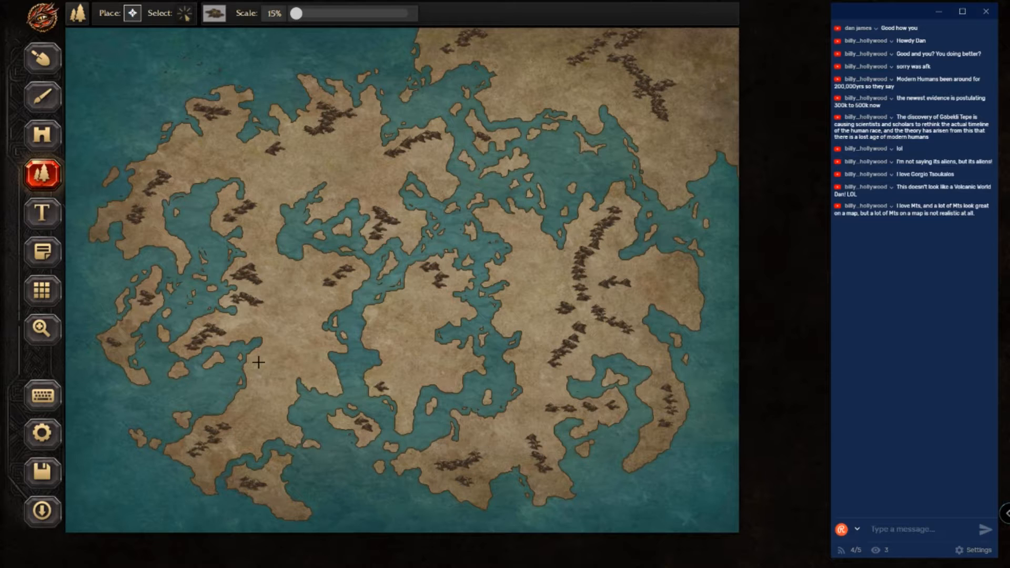
Step: Switch the pattern to Hills (Barren) and place a short diagonal row near the central continent's western shore
left_click(214, 13)
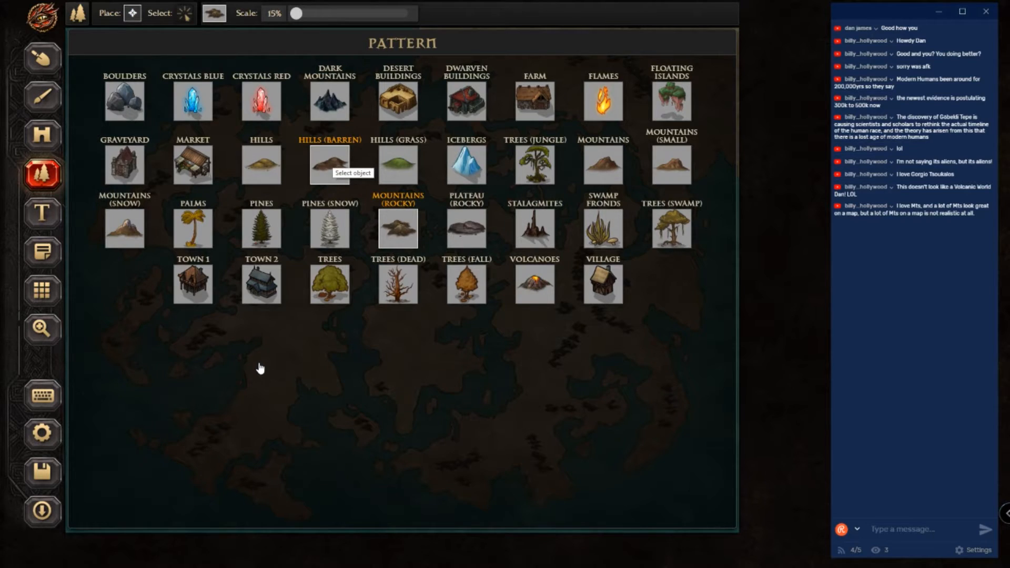
left_click(329, 165)
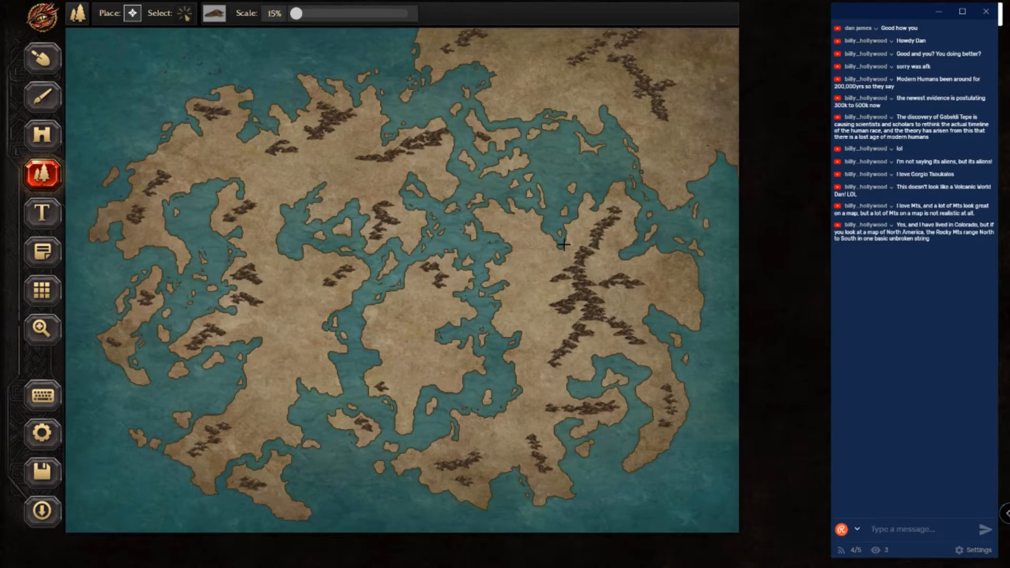
left_click(379, 317)
left_click(388, 313)
left_click(394, 307)
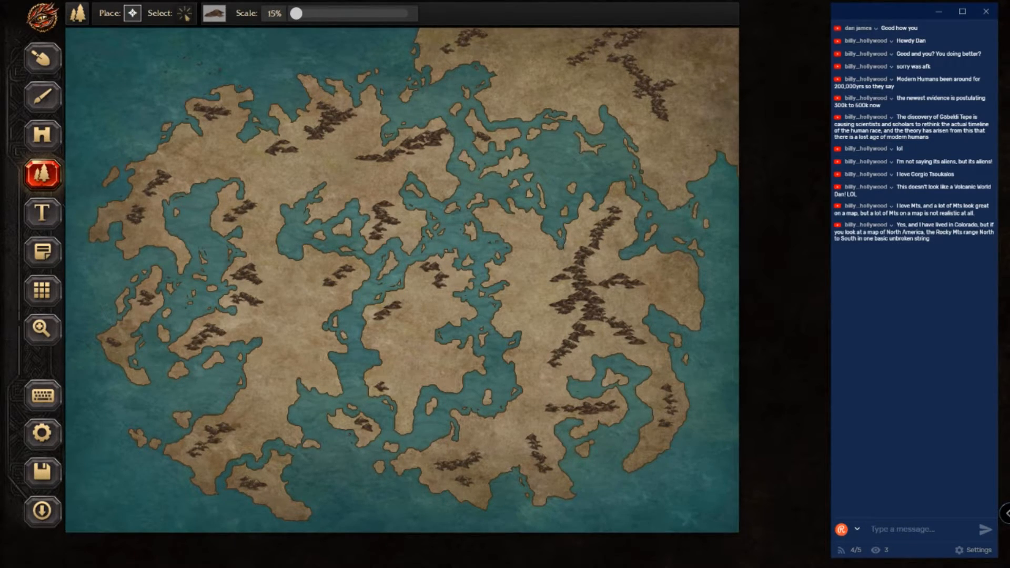
Step: Extend the southwestern mountain range northward with barren hills and add more hills on the island south of it
left_click(246, 420)
left_click(242, 409)
left_click(244, 403)
left_click(254, 387)
left_click(253, 377)
left_click(259, 362)
left_click(269, 490)
left_click(275, 497)
Step: Add barren hills eastward from the southern coastal cluster and at the northern end of the neighbouring ridge
left_click(537, 432)
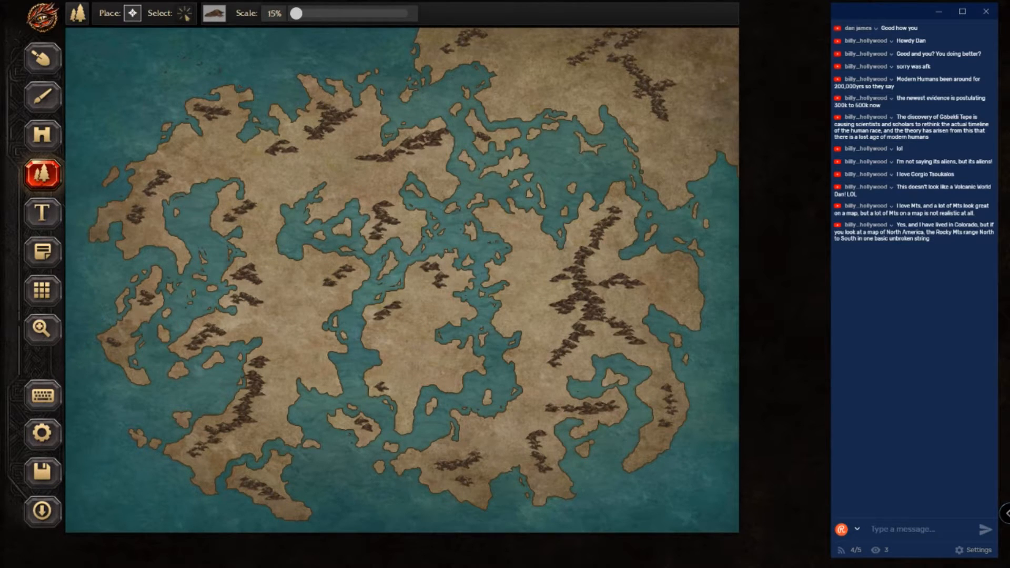
left_click(485, 457)
left_click(498, 453)
left_click(508, 448)
left_click(543, 417)
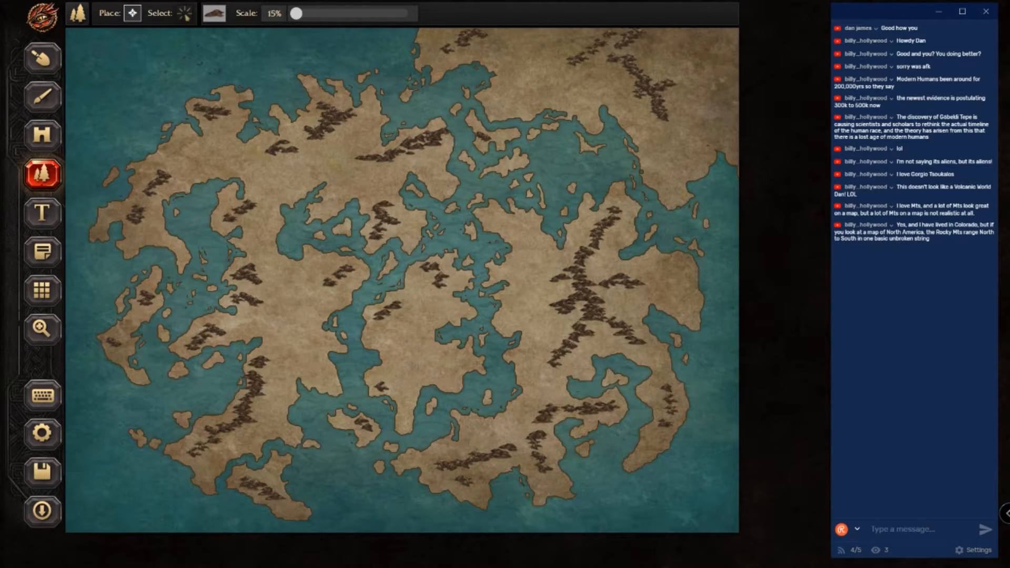
Step: Place barren hills on the eastern range's southeastern arm and northwest of it, plus a southward spur off the north-central range
left_click(650, 349)
left_click(620, 304)
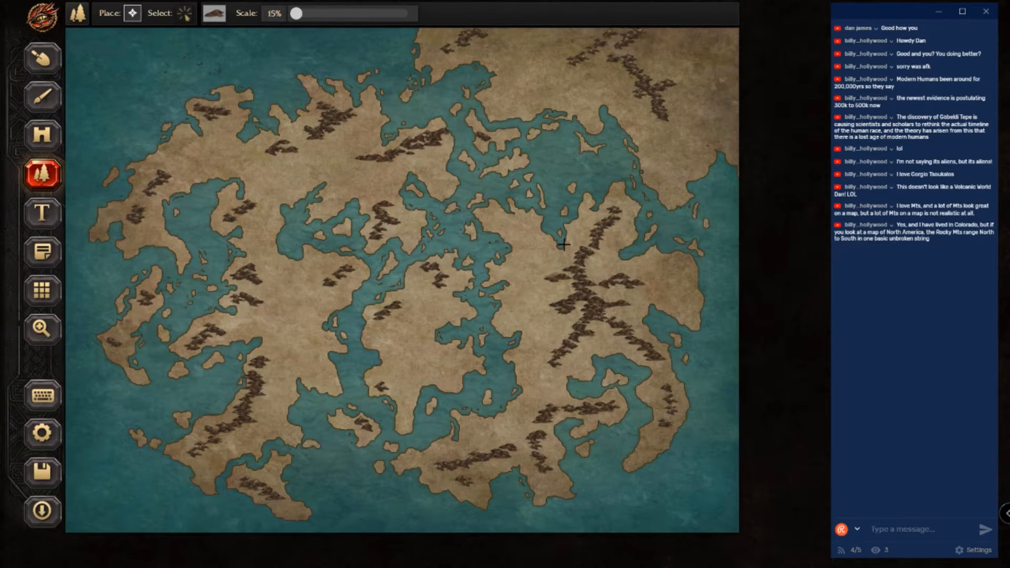
left_click(502, 221)
left_click(390, 165)
left_click(385, 172)
left_click(381, 182)
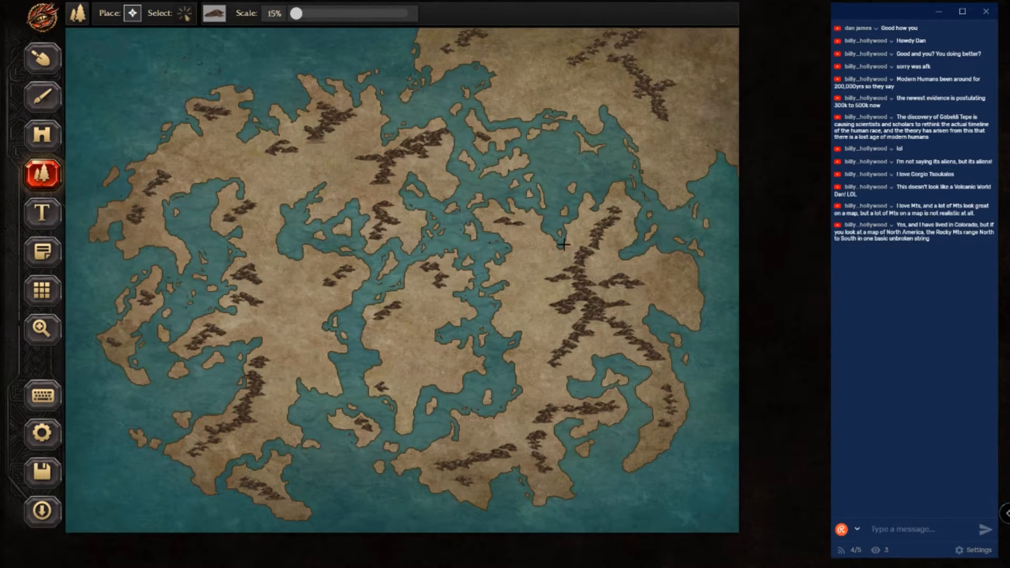
Step: Fill out the northern mountain range northeastward with barren hills and add a southward line below the northwestern peninsula's cluster
left_click(328, 135)
left_click(344, 128)
left_click(351, 124)
left_click(361, 118)
left_click(370, 107)
left_click(217, 117)
left_click(216, 126)
left_click(216, 137)
Step: Join the two rocky clusters along the far western coast with a continuous diagonal line of barren hills
left_click(180, 155)
left_click(170, 154)
left_click(166, 165)
left_click(162, 169)
left_click(155, 177)
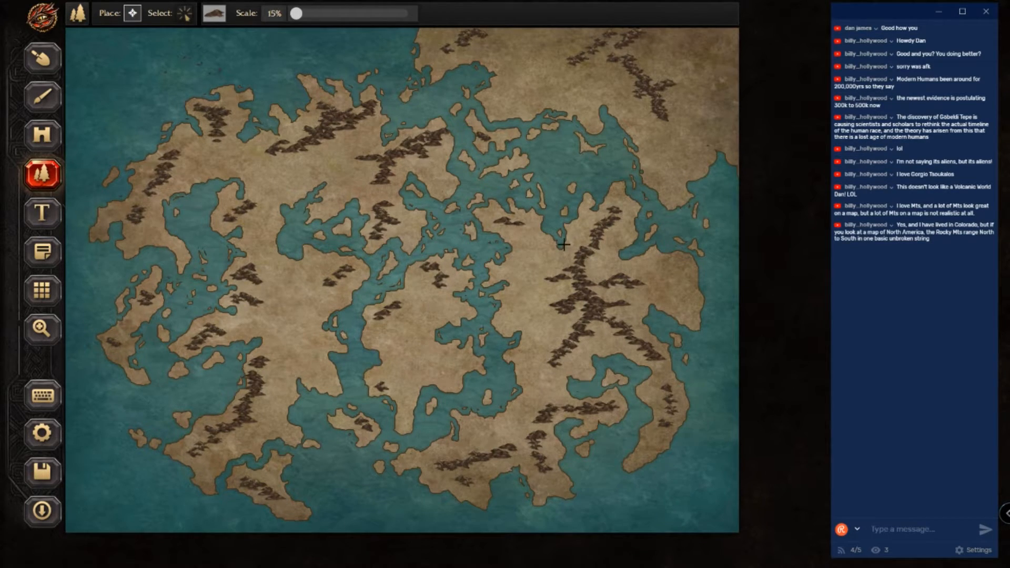
left_click(145, 194)
left_click(140, 202)
Step: Extend the northern end of the southwestern mountain range northeastward with barren hills
left_click(265, 371)
left_click(274, 363)
left_click(276, 349)
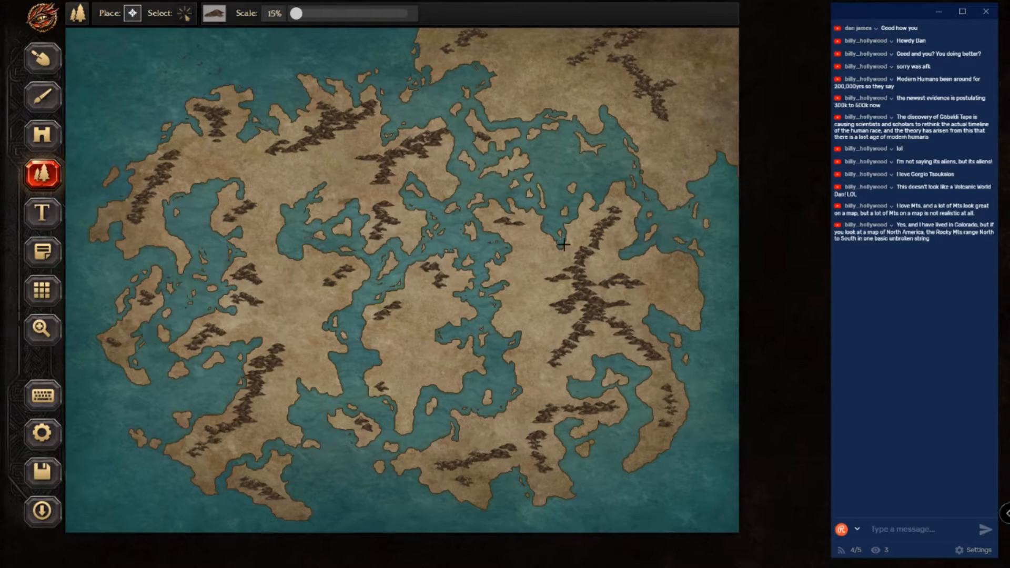
Step: Add barren hills at the southern end of the northeastern continent's range and on the land east and west of it
left_click(665, 125)
left_click(669, 131)
left_click(676, 117)
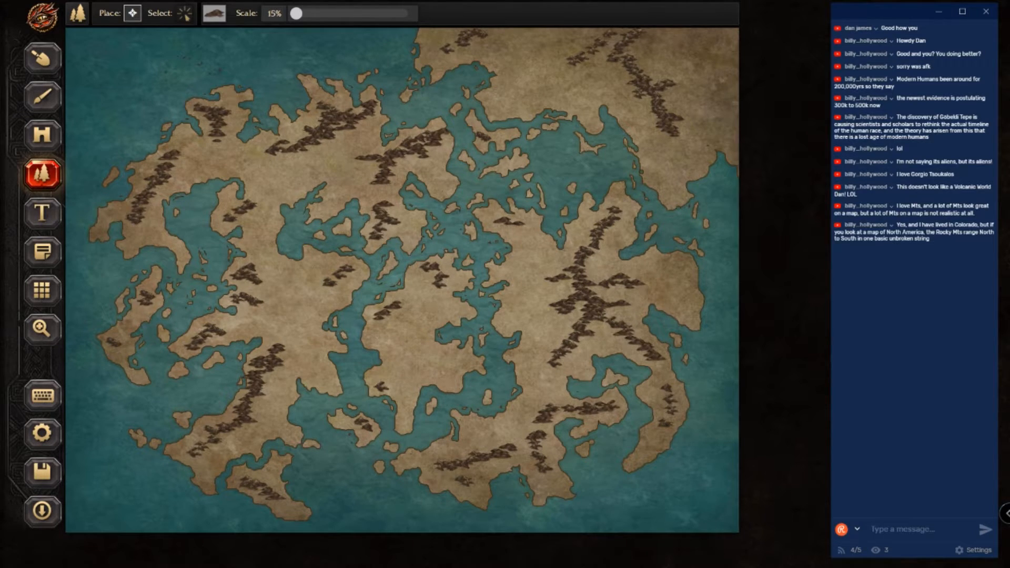
left_click(692, 85)
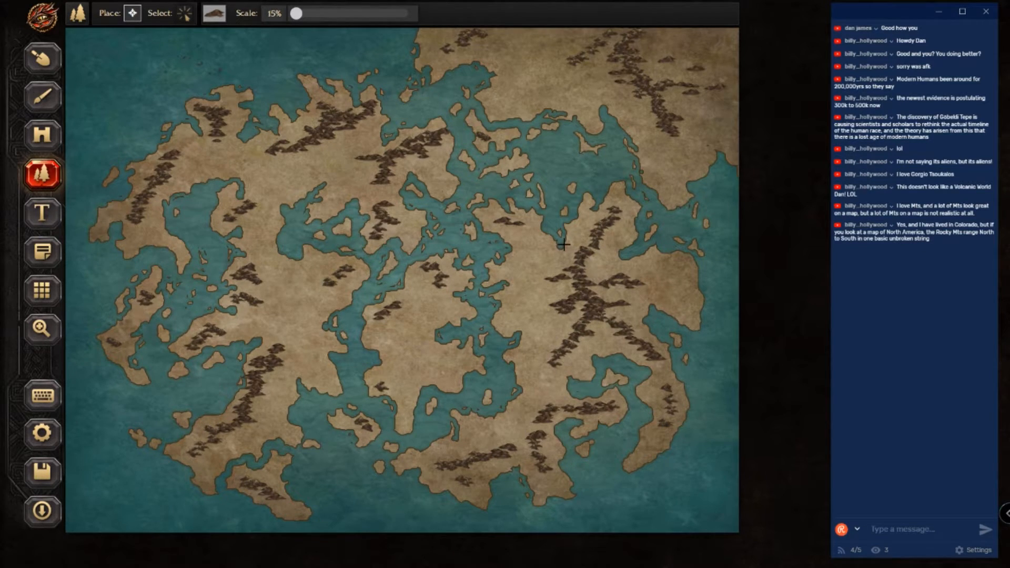
left_click(566, 53)
Step: Place a north-south line of barren hills near the eastern continent's east coast
left_click(675, 269)
left_click(685, 284)
left_click(685, 292)
left_click(689, 299)
left_click(690, 308)
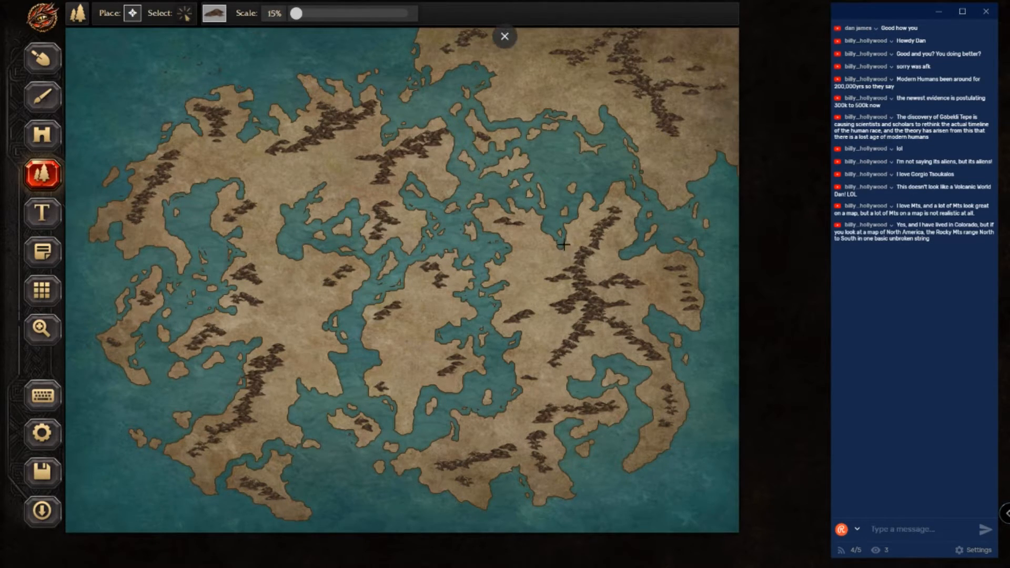
Step: Switch the pattern to Mountains (Snow) and place a snowy mountain beside the central continent's western hills
left_click(214, 13)
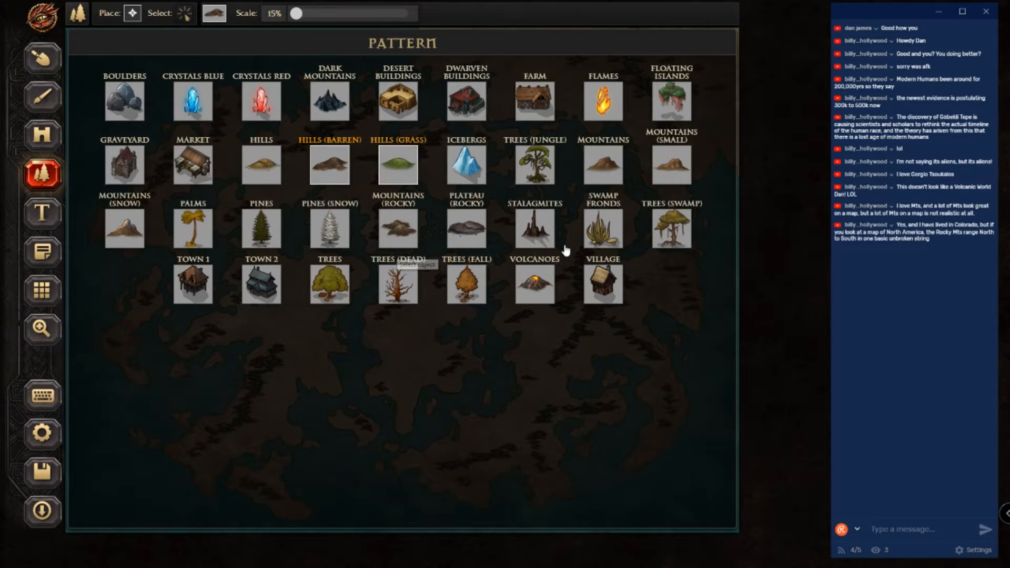
left_click(125, 228)
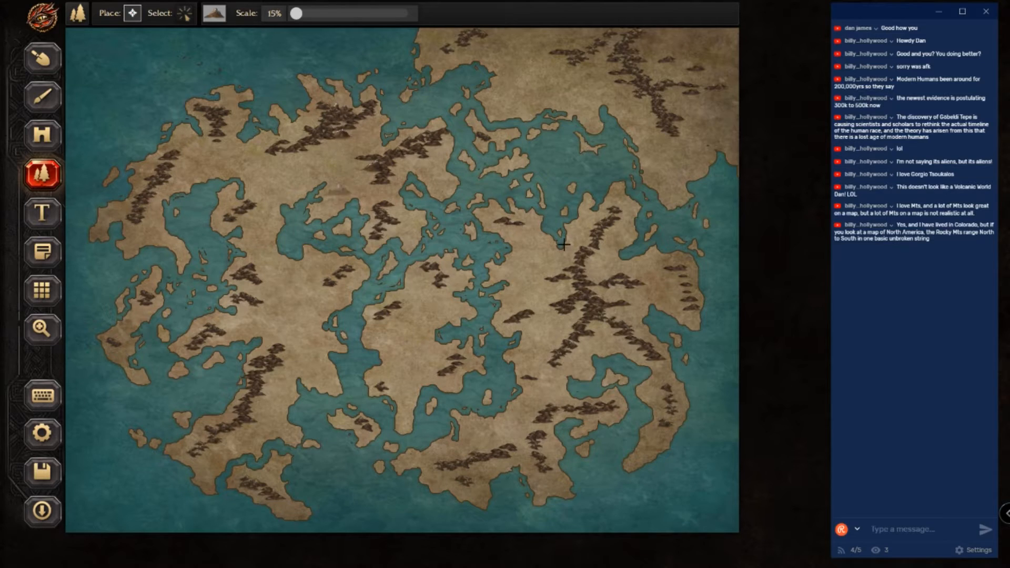
left_click(395, 311)
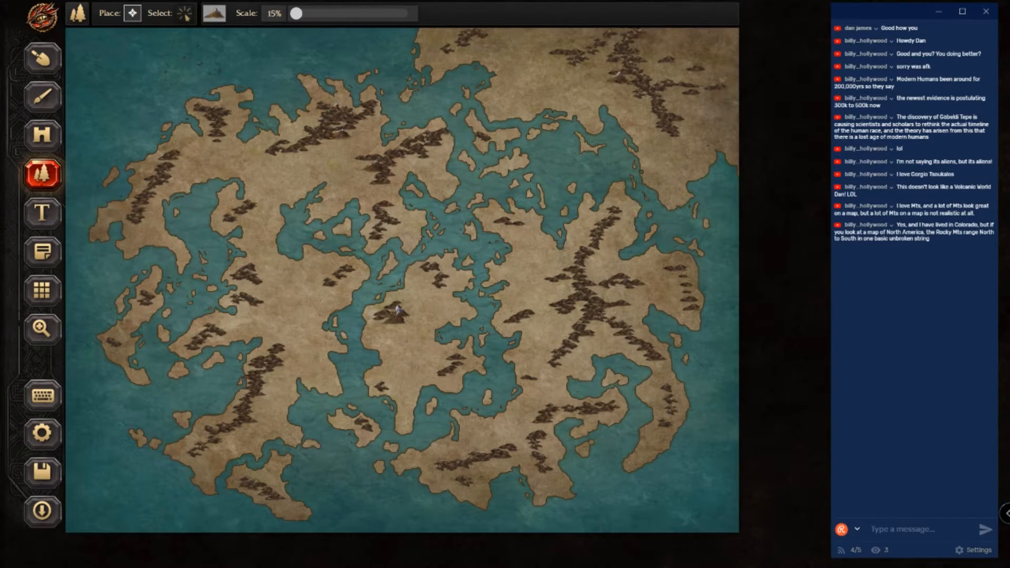
Step: Place snowy mountains along the northeastern continent's range, from its southern tip up to the map's northern edge
left_click(672, 139)
left_click(680, 142)
left_click(675, 109)
left_click(669, 99)
left_click(653, 32)
left_click(667, 42)
left_click(680, 68)
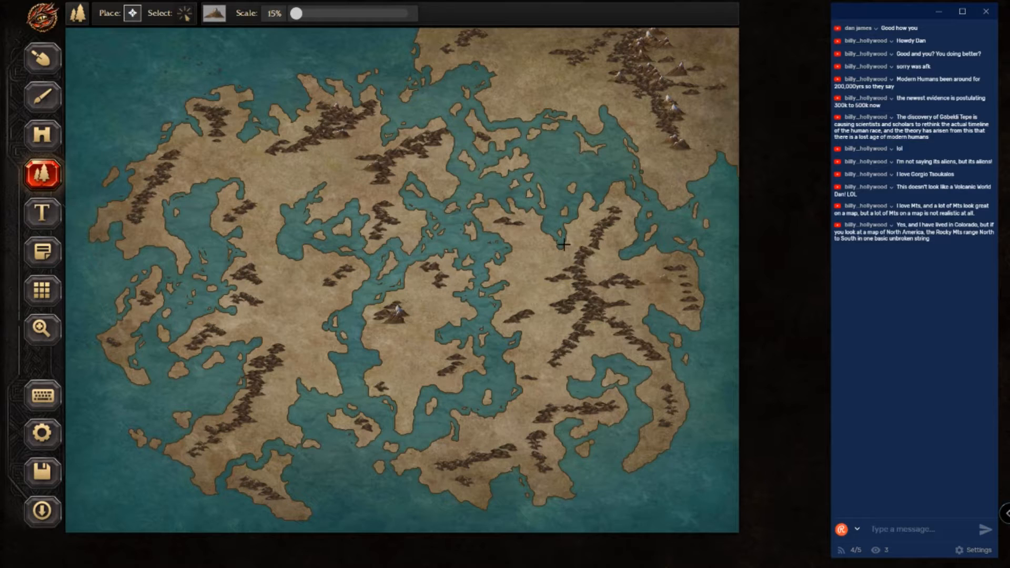
Step: Place snowy mountains at the centre of the eastern continent's large range and up its northern arm
left_click(603, 294)
left_click(592, 271)
left_click(589, 259)
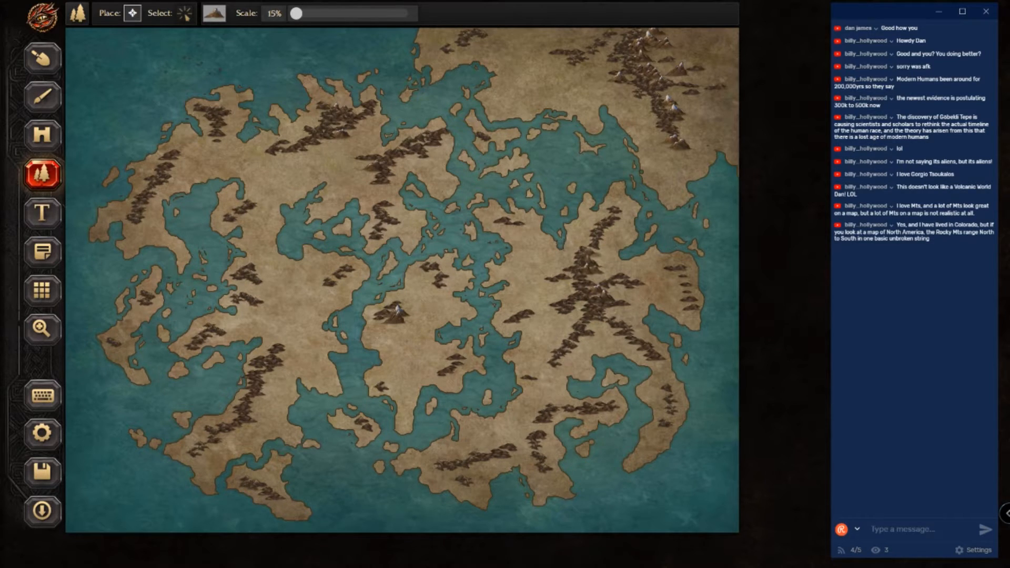
left_click(594, 275)
Step: Place snowy mountains on the far western ridge, the northwestern peninsula's hills and the northern range's southern side
left_click(180, 157)
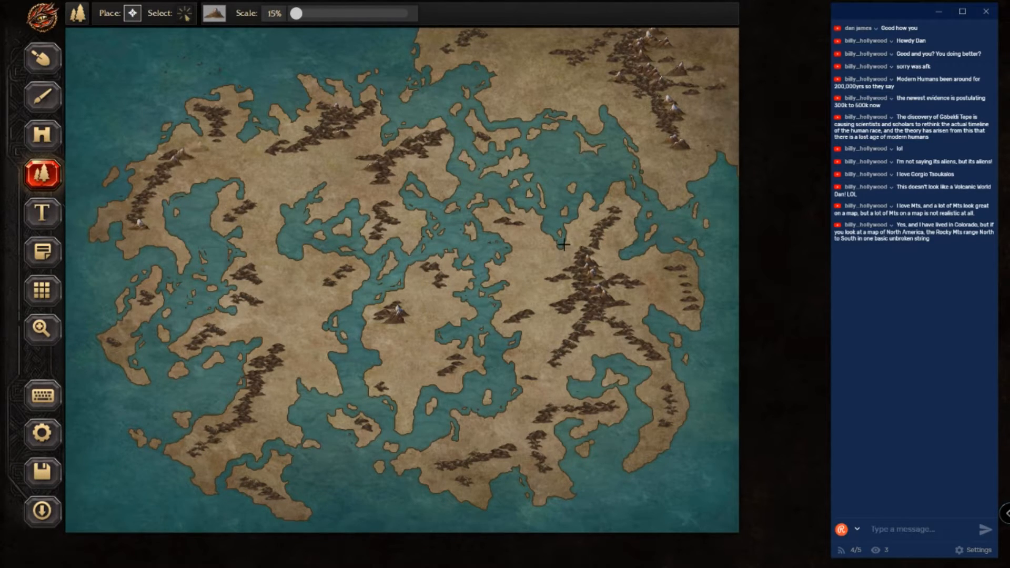
left_click(225, 139)
left_click(272, 158)
left_click(325, 147)
Step: Add snowy mountains to the western continent's middle clusters and the northern end of the southwestern range
left_click(259, 287)
left_click(270, 298)
left_click(287, 351)
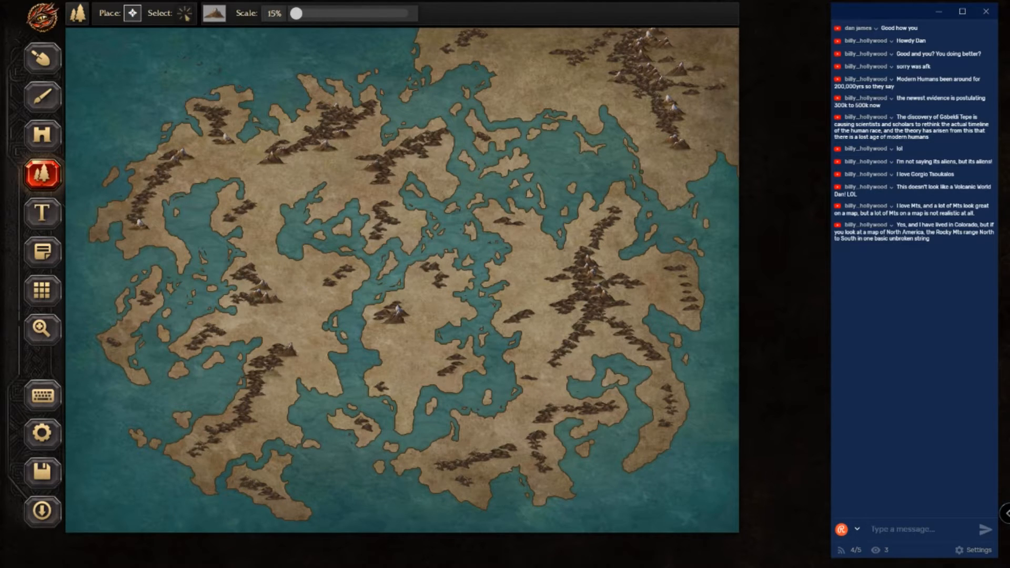
Step: Line the southwestern range's eastern side and northern end with snowy mountains, and add some to the cluster northeast of it
left_click(253, 408)
left_click(272, 378)
left_click(285, 359)
left_click(293, 346)
left_click(289, 336)
left_click(287, 327)
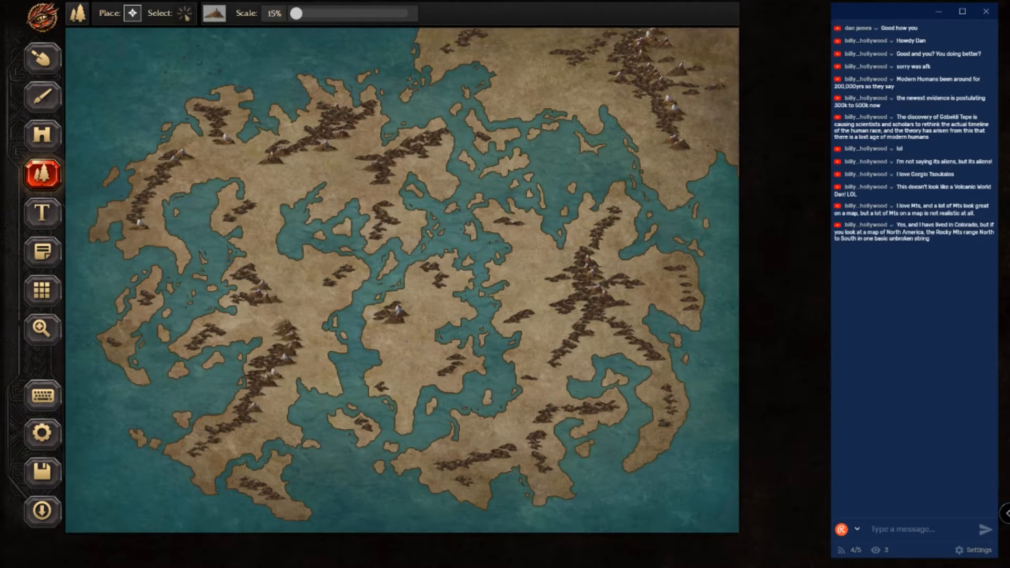
left_click(332, 277)
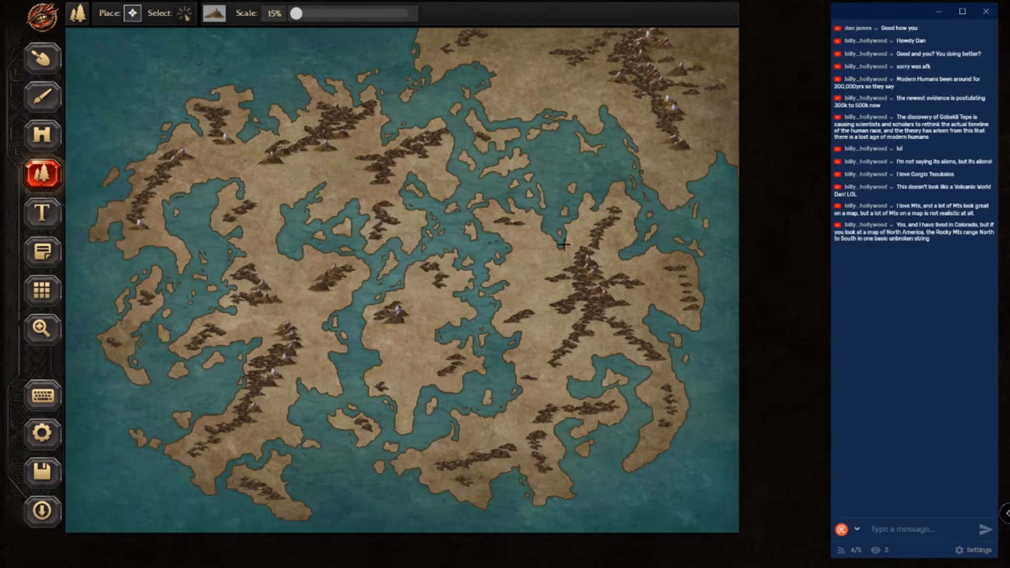
Step: Place snowy mountains along the southern continent's range, from its western end to the northeastern ridge
left_click(430, 460)
left_click(448, 460)
left_click(461, 457)
left_click(511, 443)
left_click(531, 429)
left_click(550, 402)
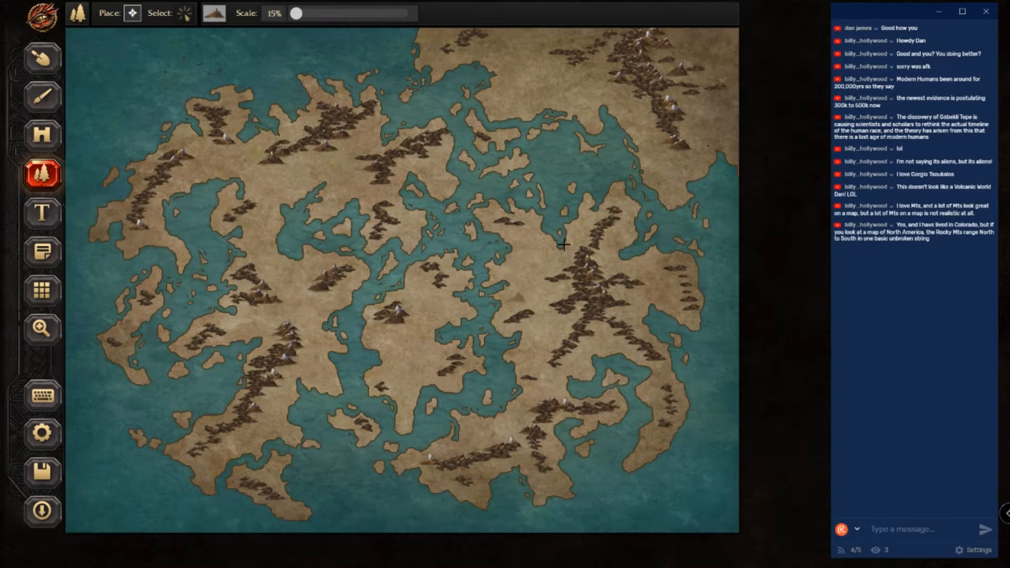
Step: Extend the small cluster east of the northwestern bay northward with a stack of snowy mountains
left_click(245, 215)
left_click(257, 203)
left_click(255, 196)
left_click(257, 187)
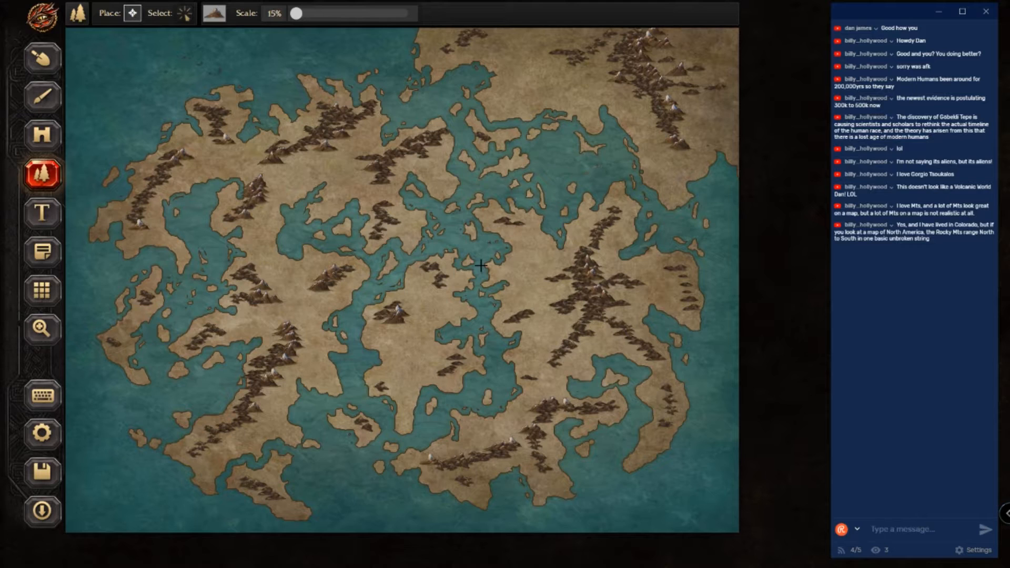
Step: Add snowy mountains among the eastern coastal hills and along the curved southeastern peninsula
left_click(683, 276)
left_click(694, 303)
mouse_move(654, 439)
left_mouse_down()
mouse_move(670, 418)
mouse_move(667, 393)
left_mouse_up()
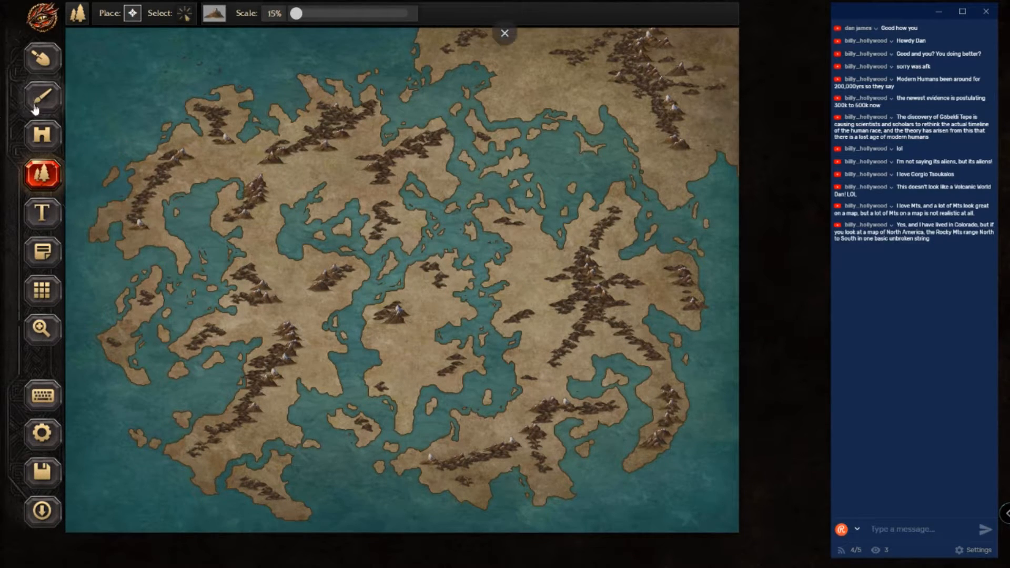
Step: Set the landmass tool to subtract with a circle brush of size 3
left_click(44, 91)
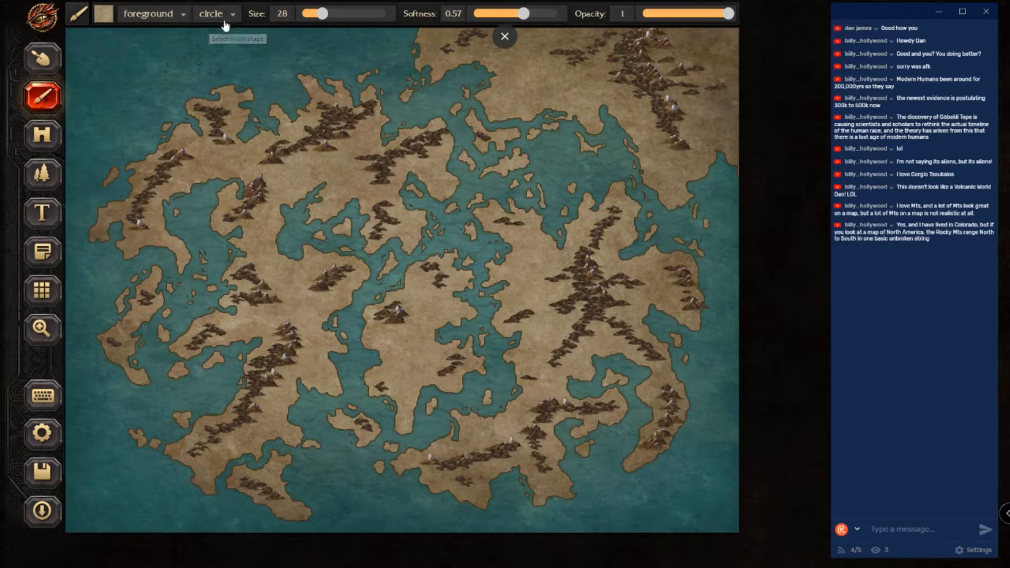
left_click(42, 58)
left_click(121, 14)
left_click(247, 15)
type("3")
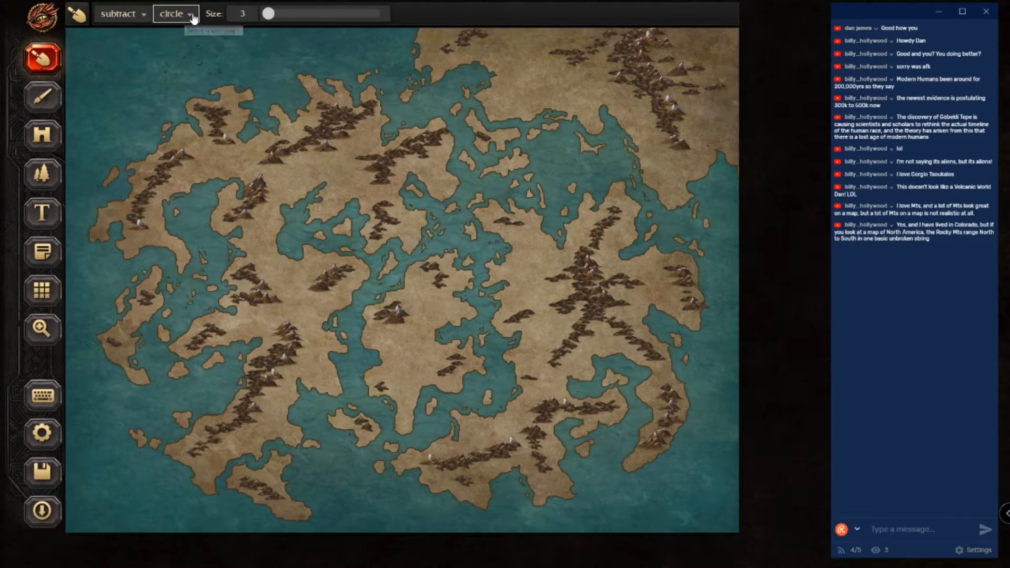
left_click(191, 14)
left_click(192, 18)
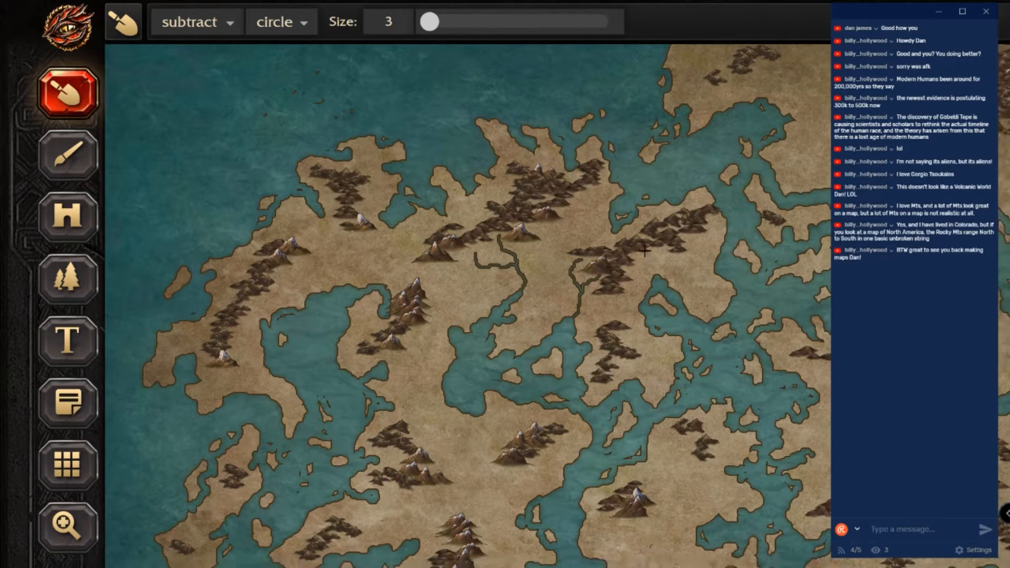
key("4")
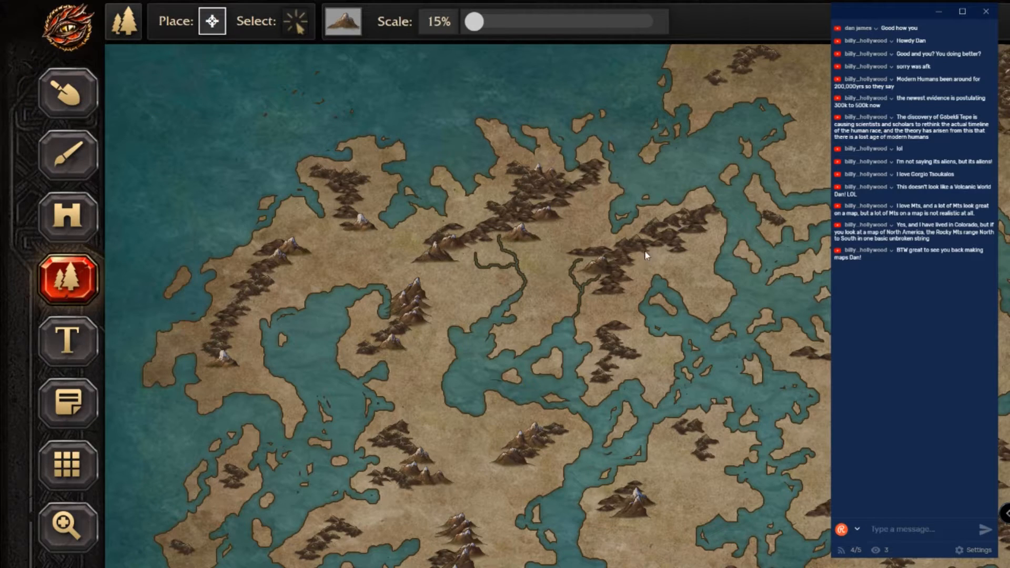
left_click(343, 21)
left_click(343, 21)
key("2")
key("1")
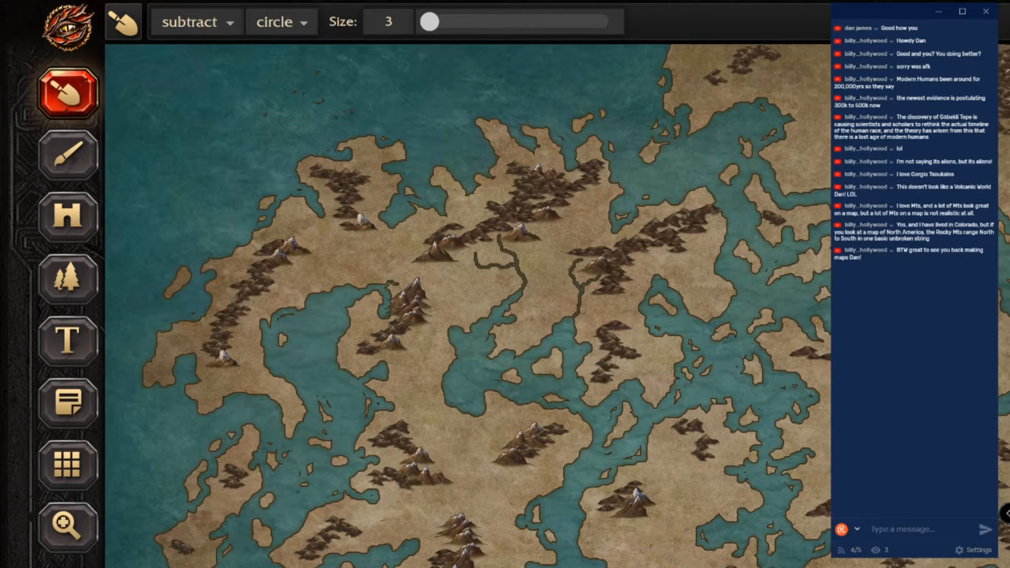
Step: Carve thin rivers from the northwestern cluster east to the inland sea and from the far western ridge to the bay
left_click_drag(451, 327, 426, 320)
left_click_drag(308, 292, 278, 274)
left_click_drag(251, 240, 261, 244)
left_click_drag(319, 193, 332, 195)
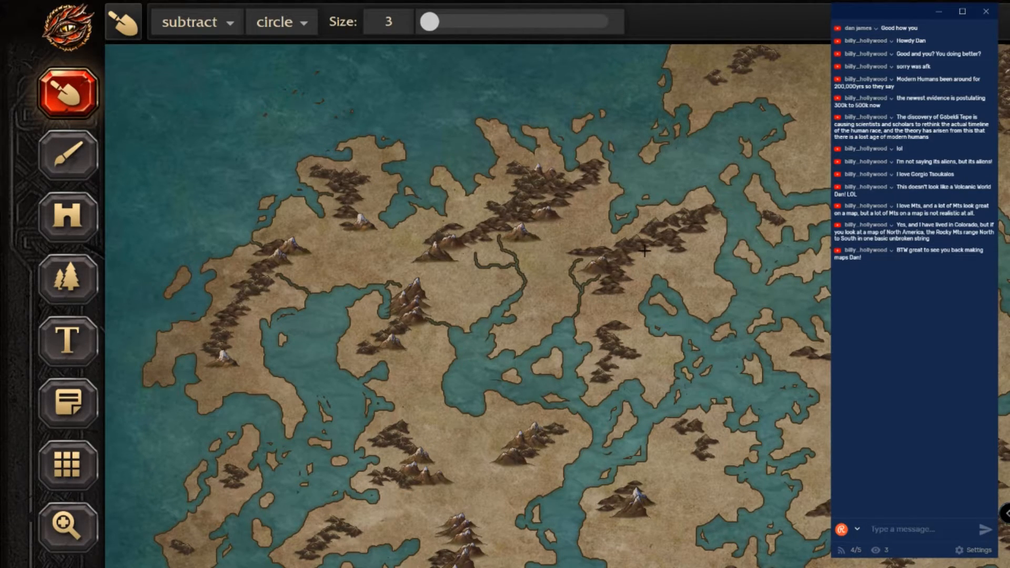
Step: Carve thin rivers from the snowy cluster west of the central strait and from the rocky cluster north of it
mouse_move(545, 498)
left_mouse_down()
mouse_move(532, 461)
mouse_move(571, 464)
mouse_move(573, 446)
mouse_move(559, 437)
left_mouse_up()
left_click_drag(622, 359, 628, 376)
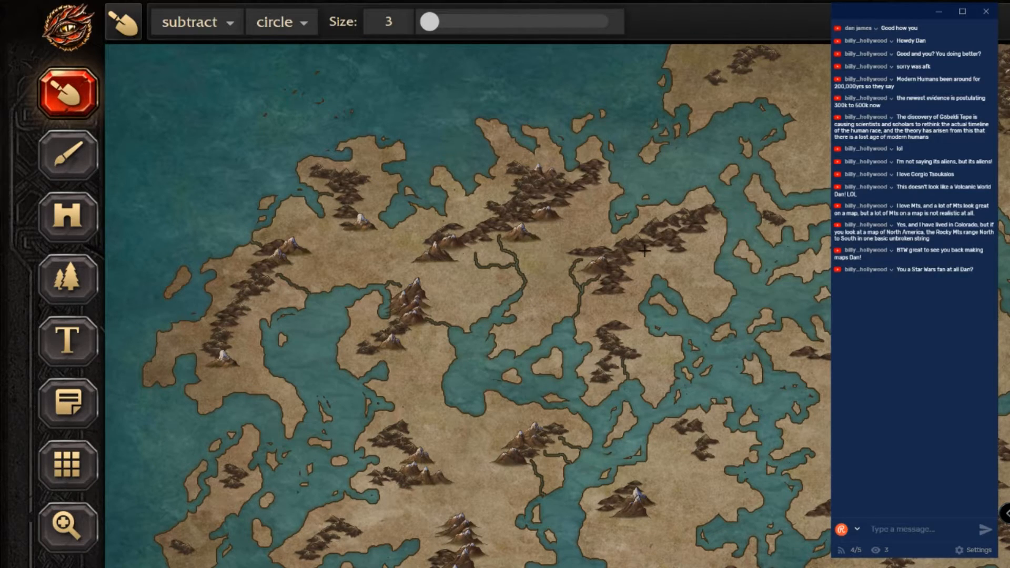
scroll(645, 251, "down", 2)
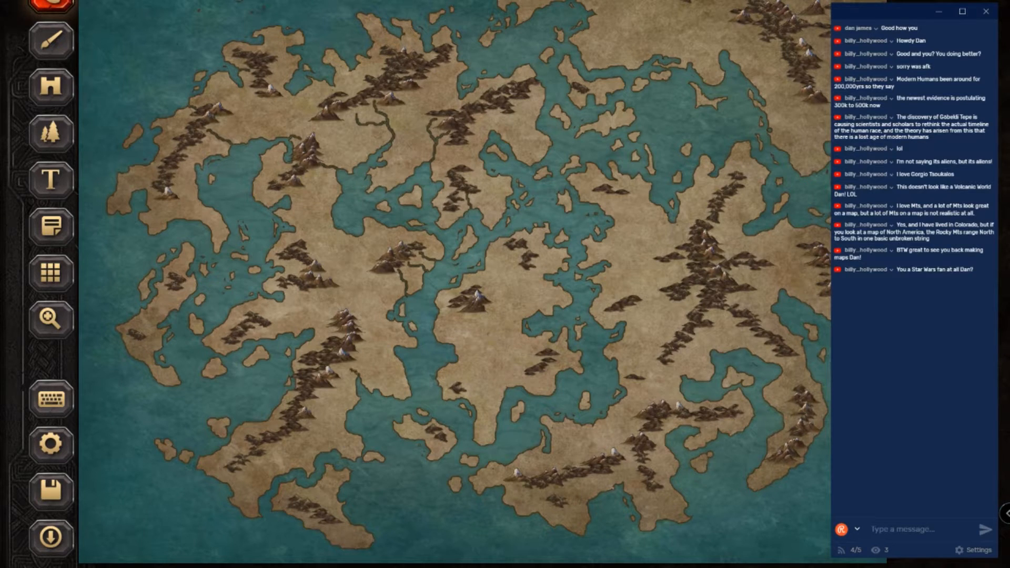
Step: Carve thin rivers from the long southwestern mountain range down to the surrounding coasts
left_click_drag(397, 348, 370, 341)
left_click_drag(344, 425, 313, 405)
left_click_drag(294, 467, 294, 454)
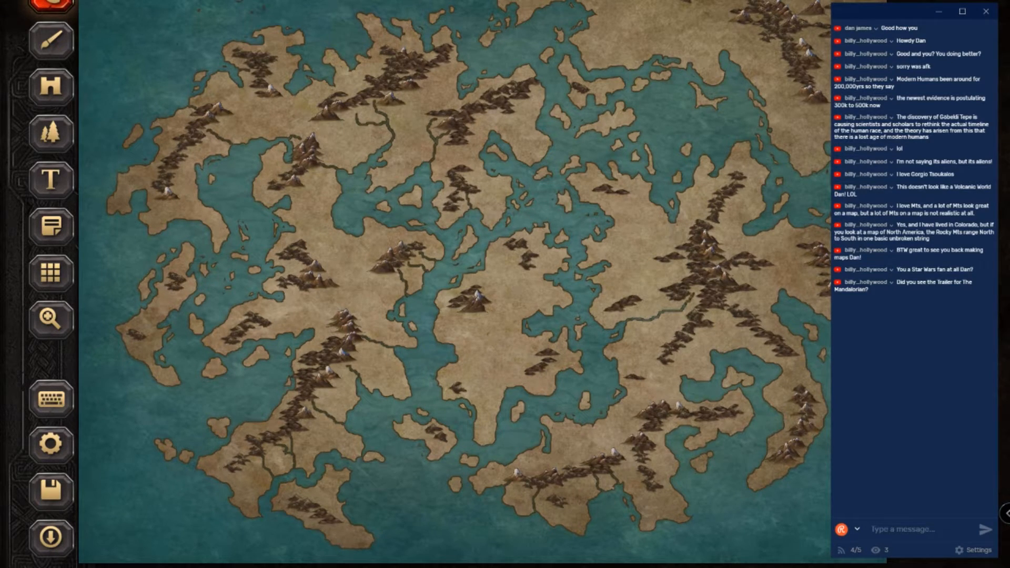
Step: Carve rivers radiating from the eastern continent's star-shaped mountains to its coasts, plus one from the southern landmass's range
left_click_drag(683, 332, 668, 314)
left_click_drag(594, 263, 682, 265)
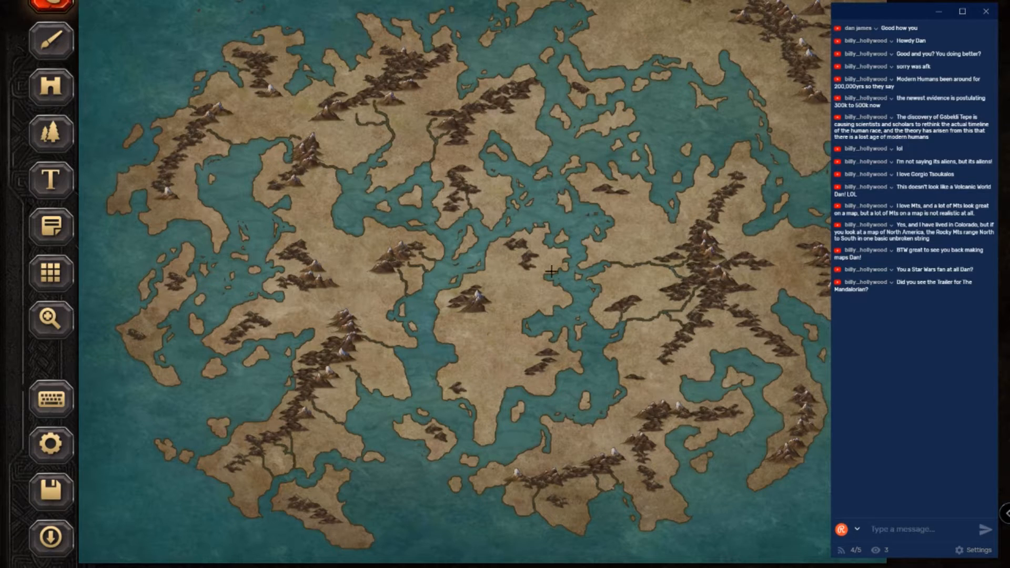
left_click_drag(617, 222, 665, 248)
left_click_drag(620, 366, 660, 359)
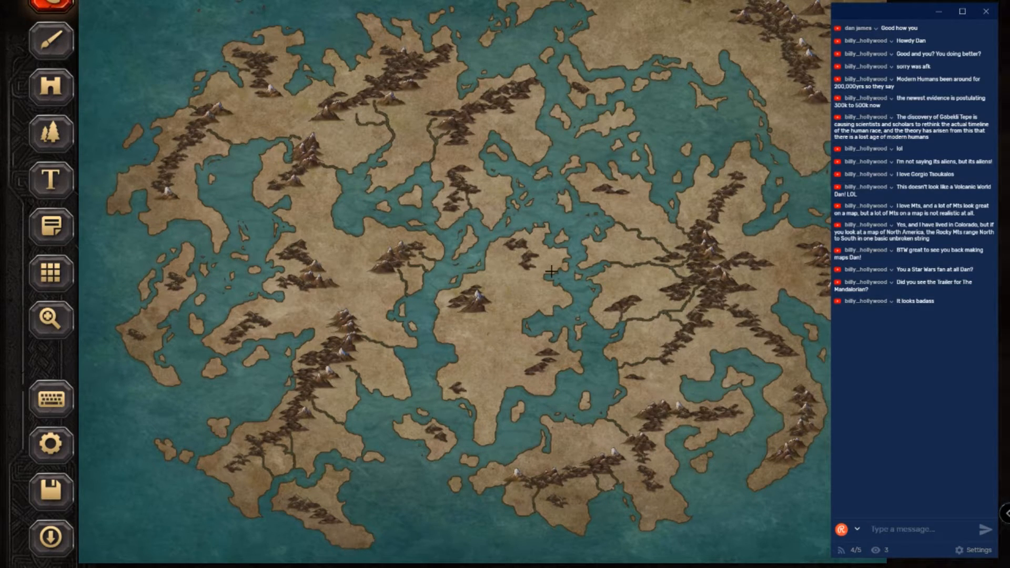
left_click_drag(548, 447, 569, 467)
left_click_drag(714, 340, 721, 324)
left_click_drag(782, 289, 732, 267)
left_click_drag(802, 301, 815, 270)
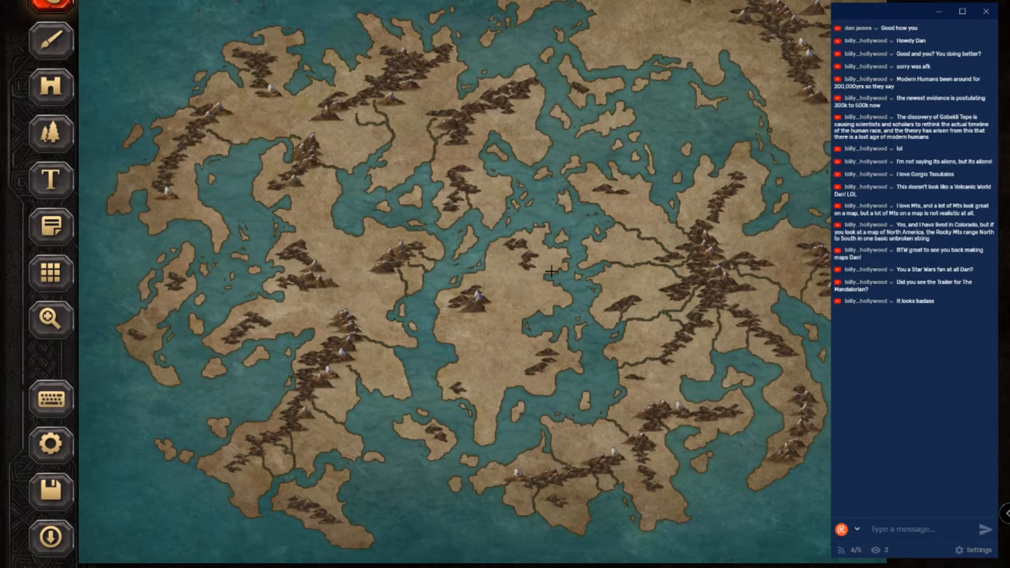
Step: Carve rivers from the mountains of the central continent, the northeastern landmass and the northwestern continent to the sea
left_click_drag(438, 314, 455, 311)
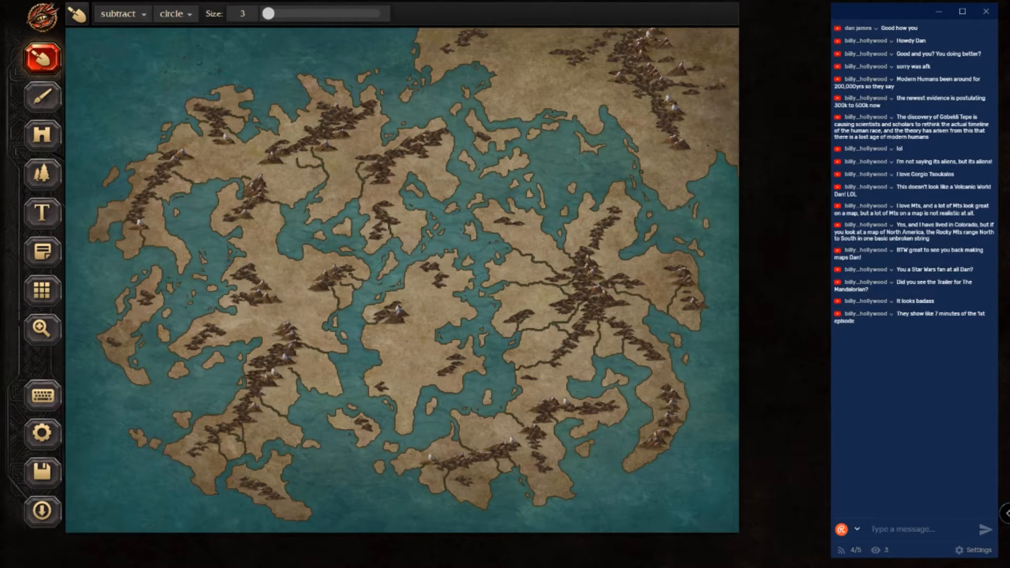
mouse_move(612, 99)
left_mouse_down()
mouse_move(630, 81)
mouse_move(651, 117)
mouse_move(626, 131)
left_mouse_up()
mouse_move(680, 150)
left_mouse_down()
mouse_move(702, 198)
mouse_move(699, 118)
mouse_move(652, 80)
left_mouse_up()
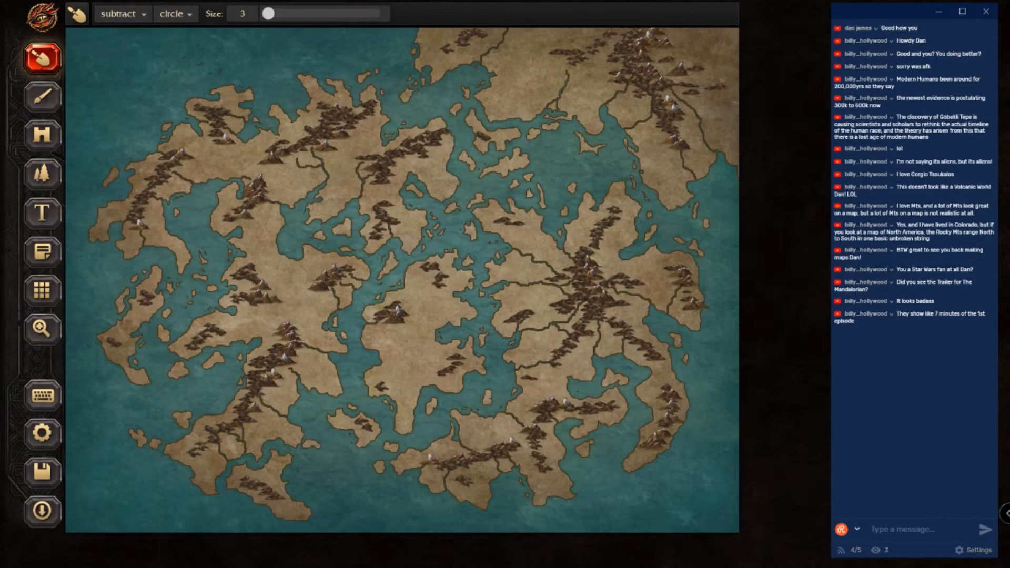
left_click_drag(569, 78, 612, 40)
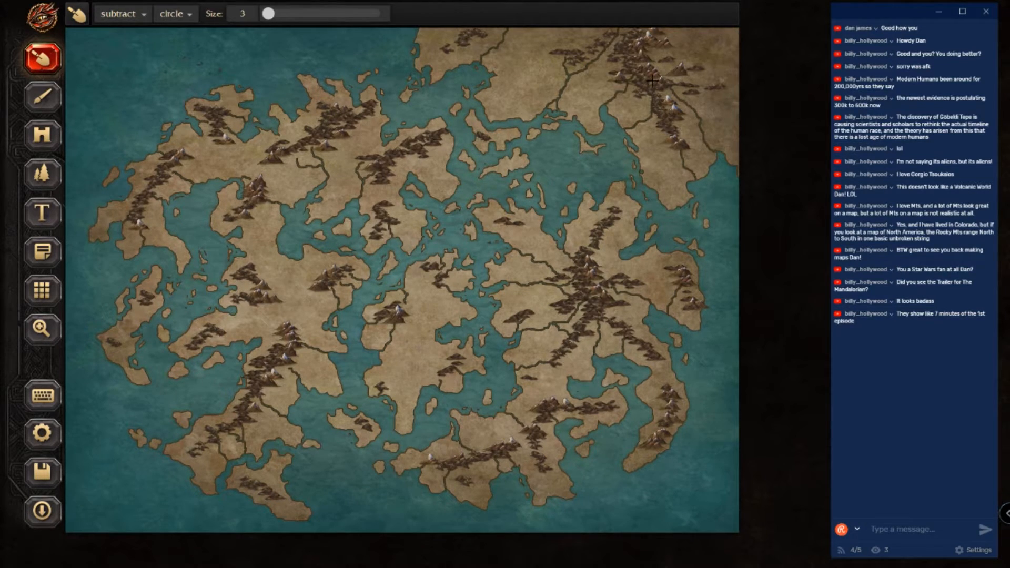
left_click_drag(257, 214, 271, 228)
left_click_drag(214, 177, 224, 149)
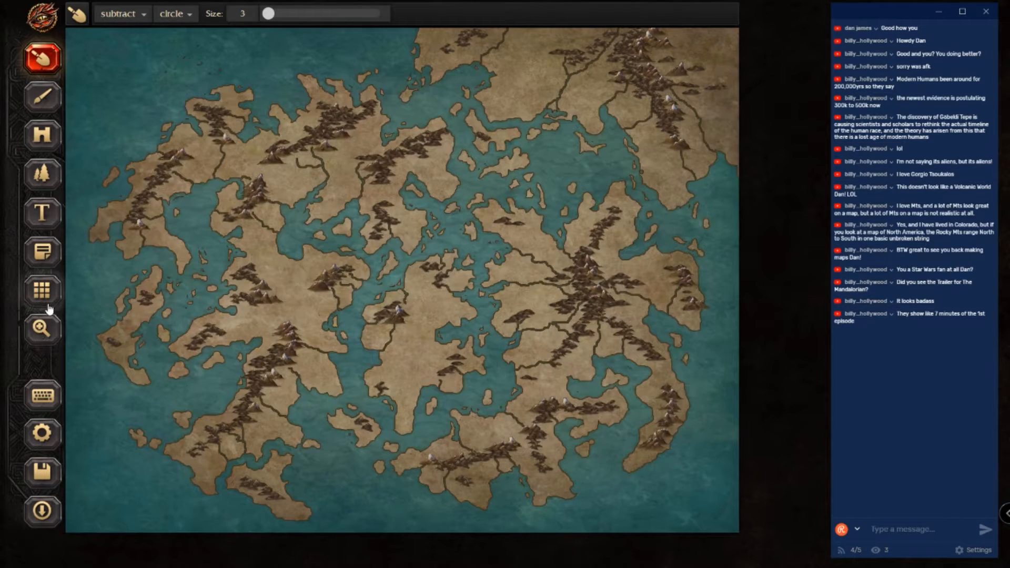
Step: Set the brush to paint the background with the Ocean-01-Blue-04-SL texture
left_click(36, 103)
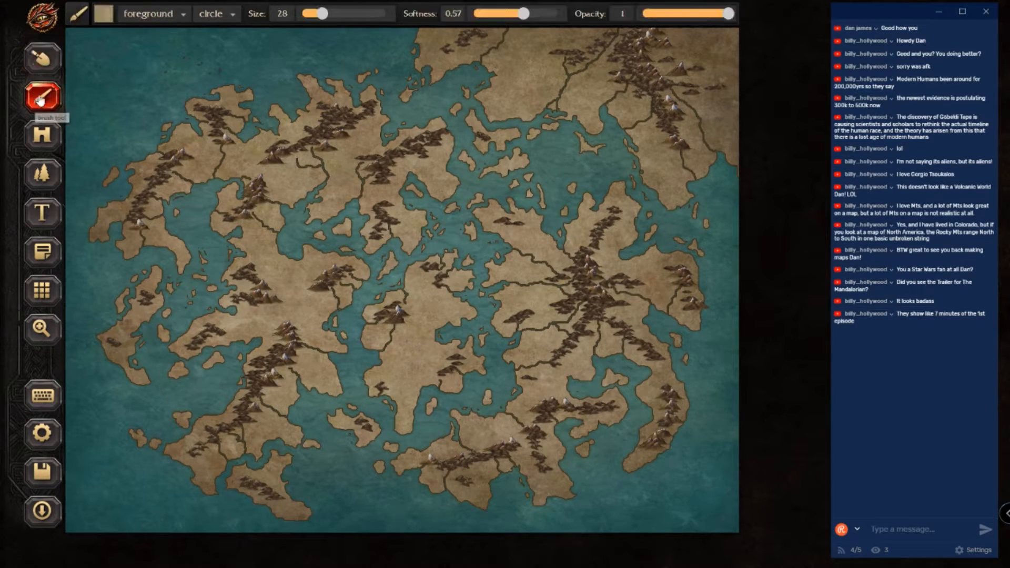
left_click(171, 13)
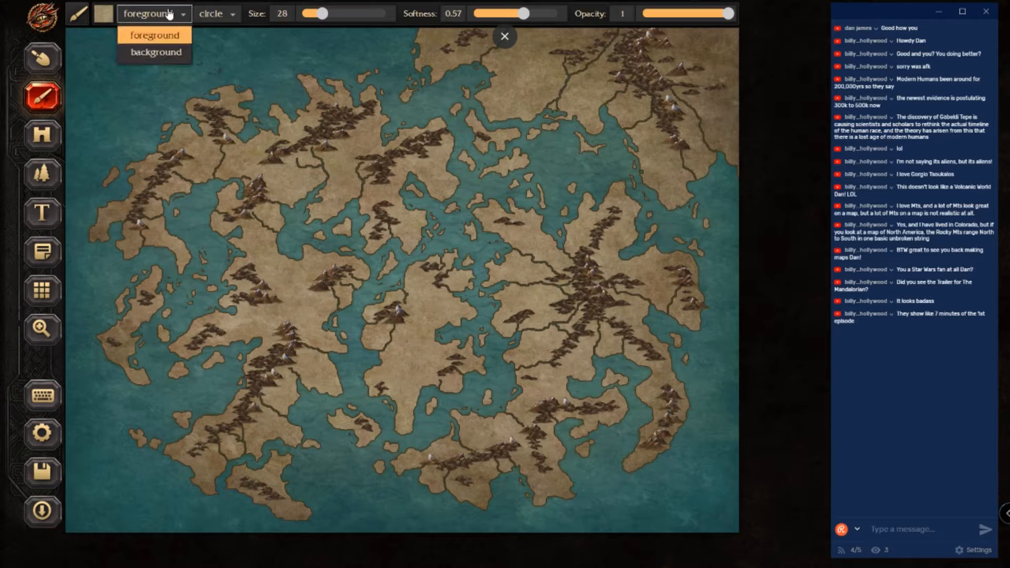
left_click(169, 53)
left_click(105, 16)
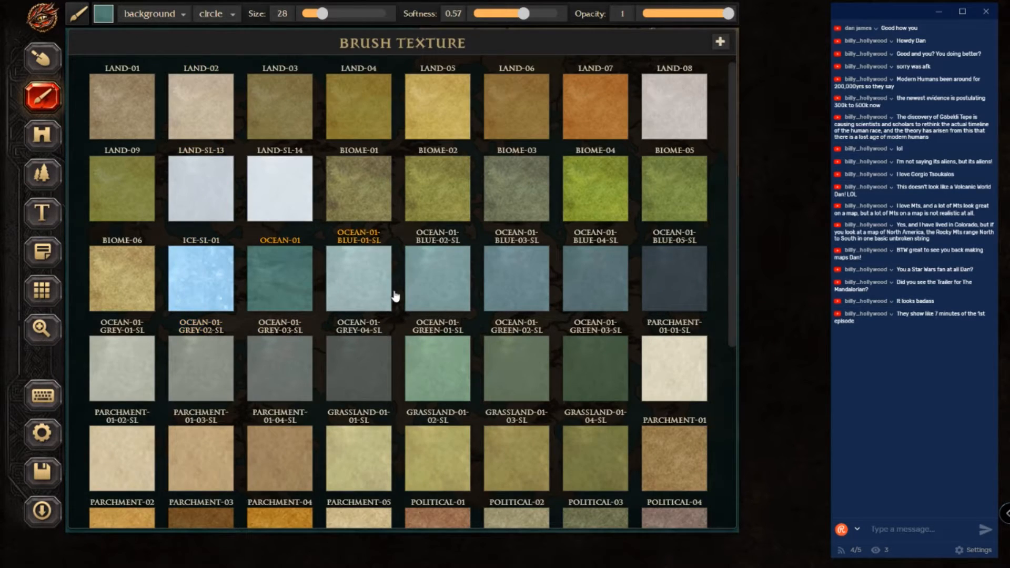
scroll(394, 293, "down", 10)
scroll(483, 349, "up", 14)
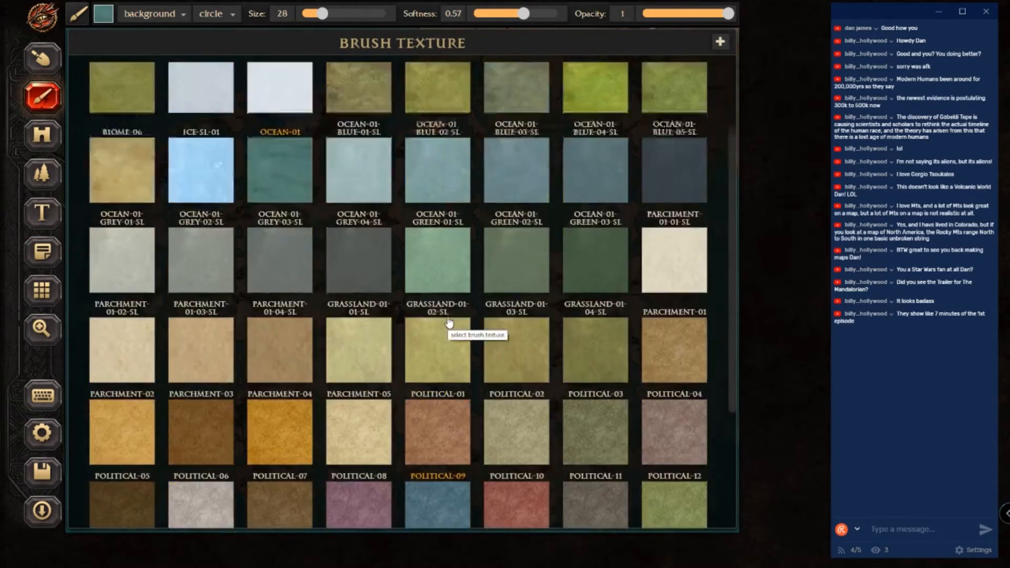
scroll(451, 322, "down", 13)
scroll(300, 424, "up", 9)
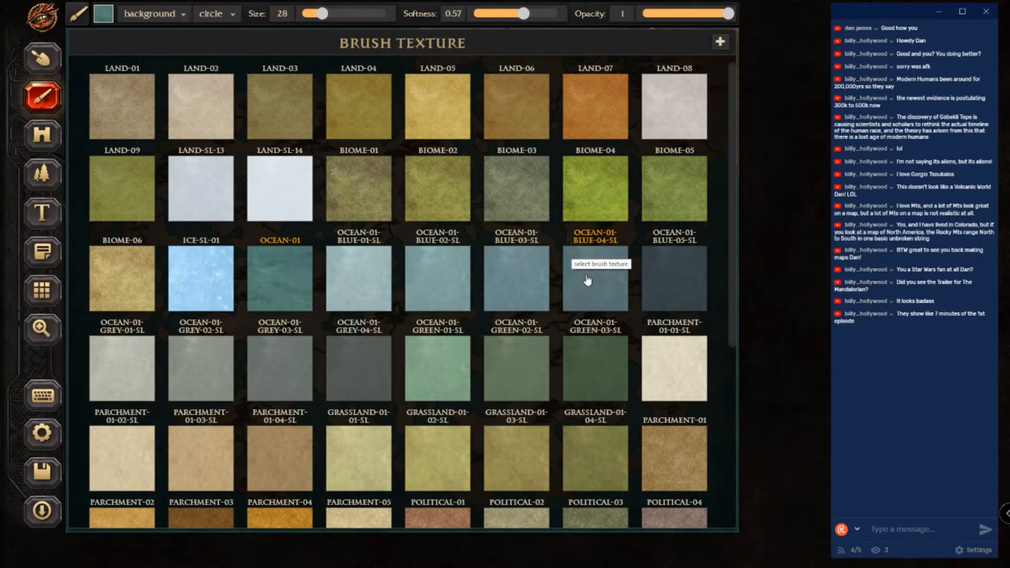
left_click(588, 271)
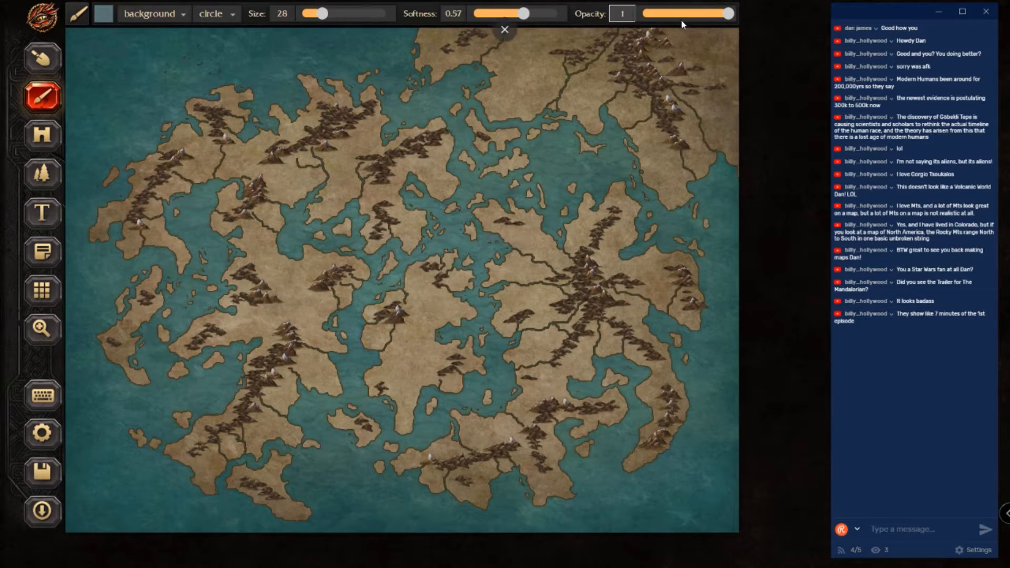
Step: Lighten the water along the coastlines with the Ocean-01-Blue-02-SL texture at opacity 0.28 and softness 1
left_click_drag(729, 14, 653, 13)
left_click_drag(529, 21, 554, 21)
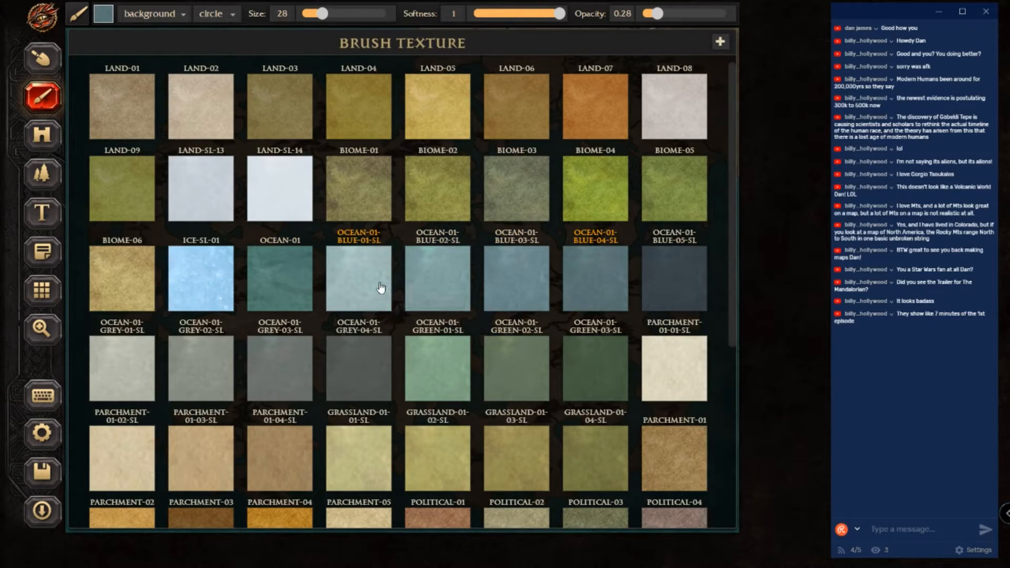
left_click(451, 289)
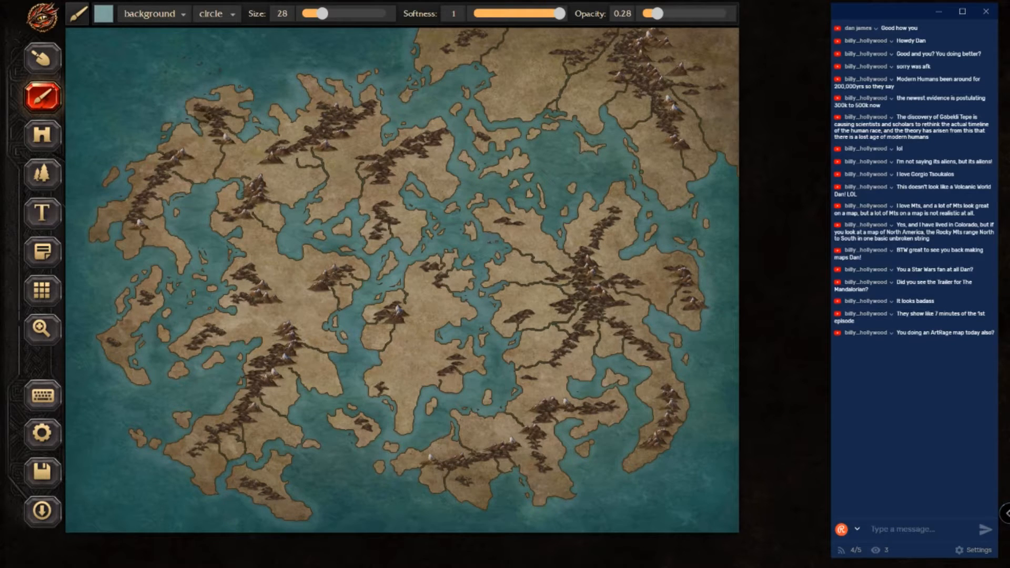
left_click_drag(150, 144, 112, 177)
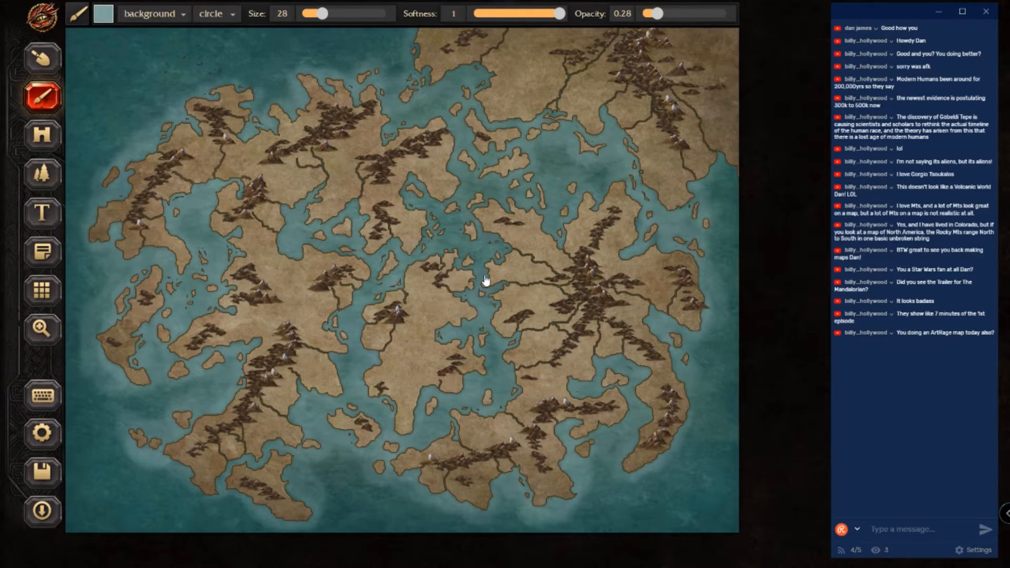
Step: Blend the pale coastal water back into the sea with the Ocean-01 texture at opacity 0.43
left_click(103, 13)
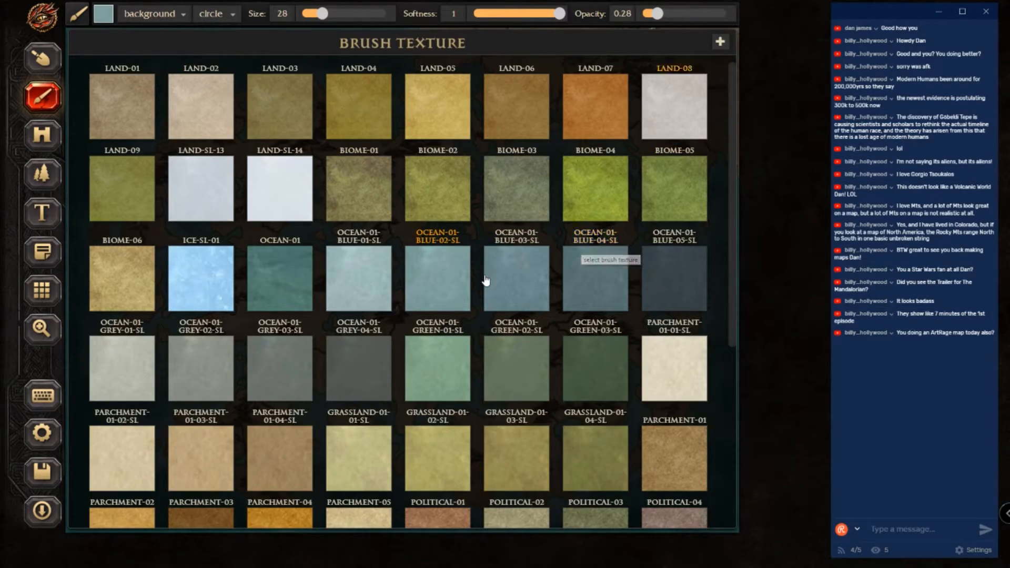
left_click(280, 278)
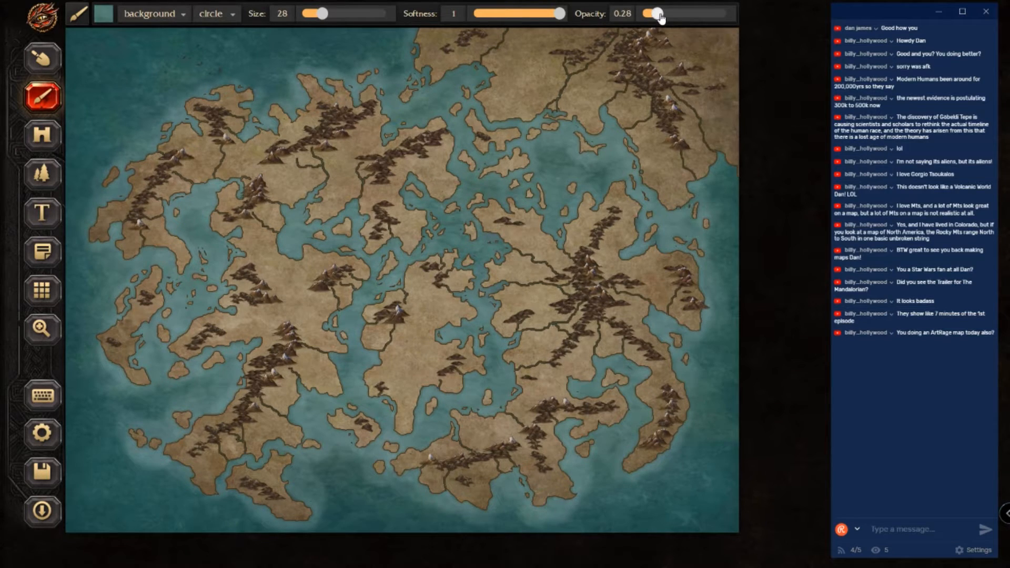
left_click_drag(661, 17, 667, 16)
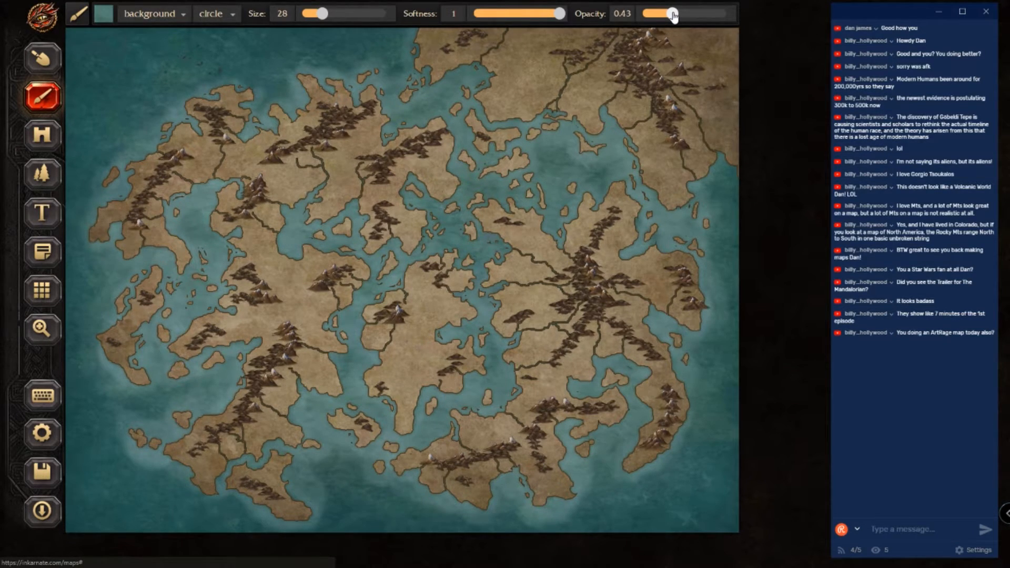
left_click(102, 409)
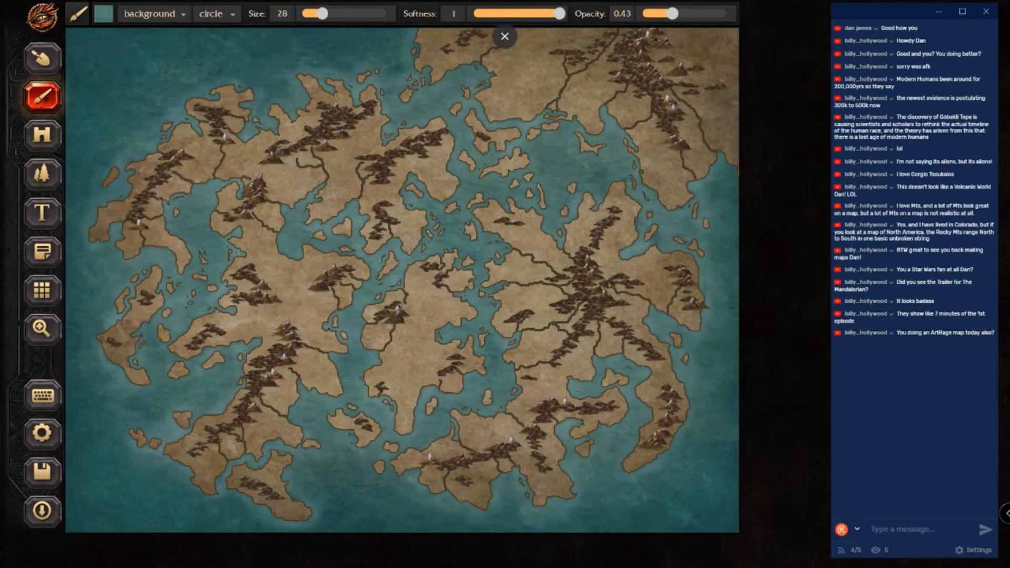
Step: Switch the brush to paint the foreground with the Wasteland-01 texture
left_click(168, 15)
left_click(156, 36)
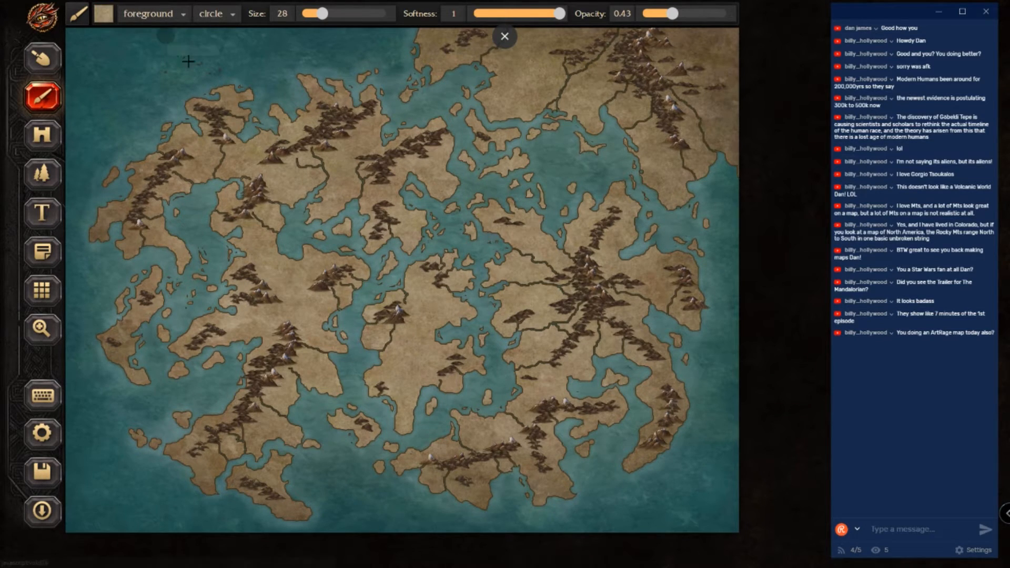
left_click(158, 14)
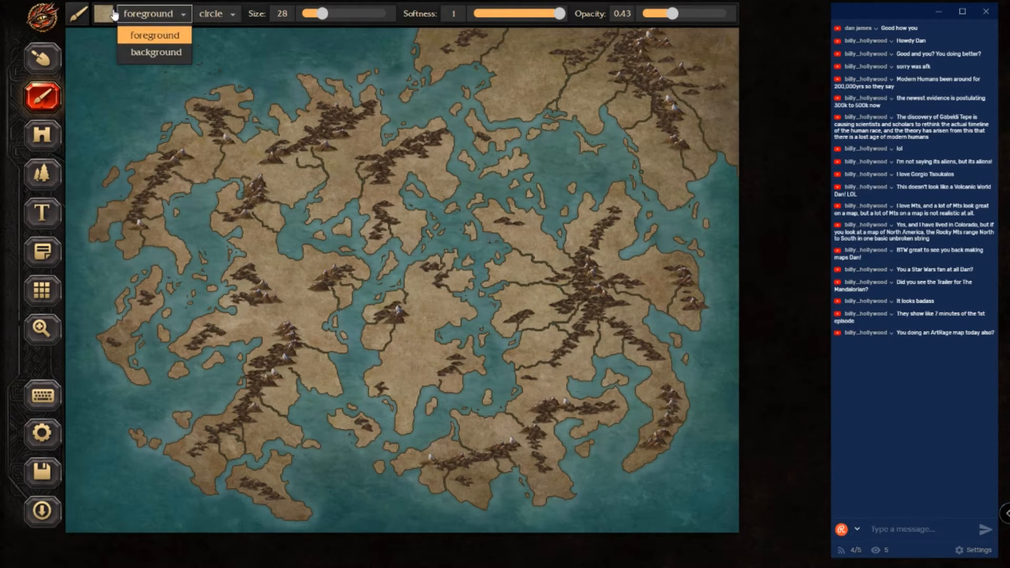
left_click(108, 15)
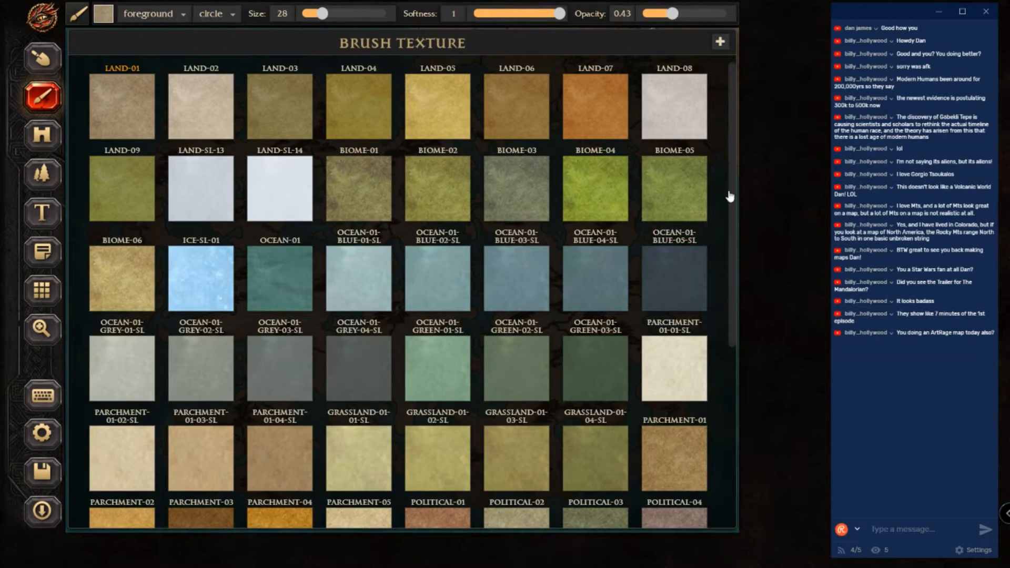
left_click_drag(737, 188, 751, 345)
right_click(751, 346)
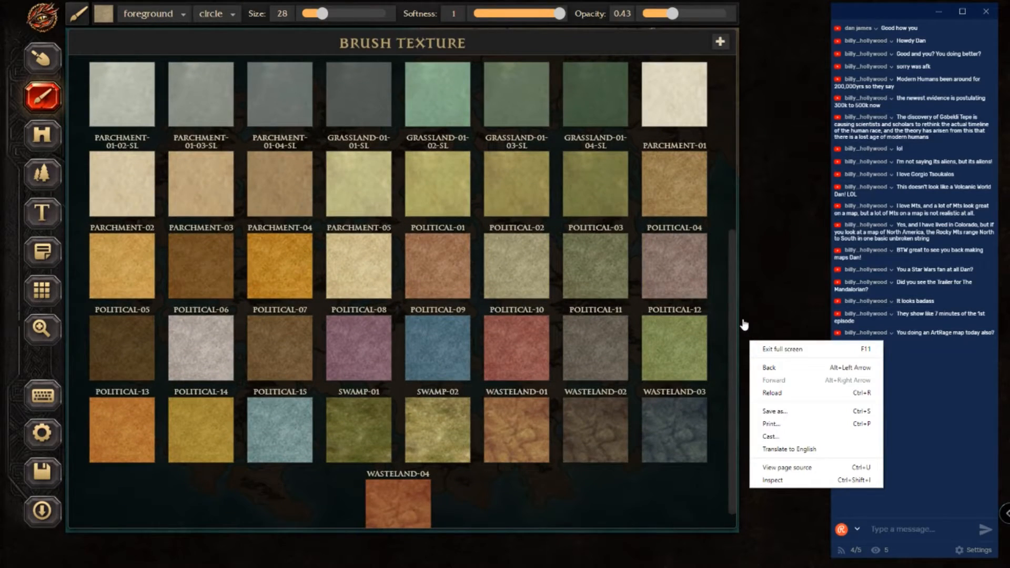
left_click(530, 487)
left_click(525, 437)
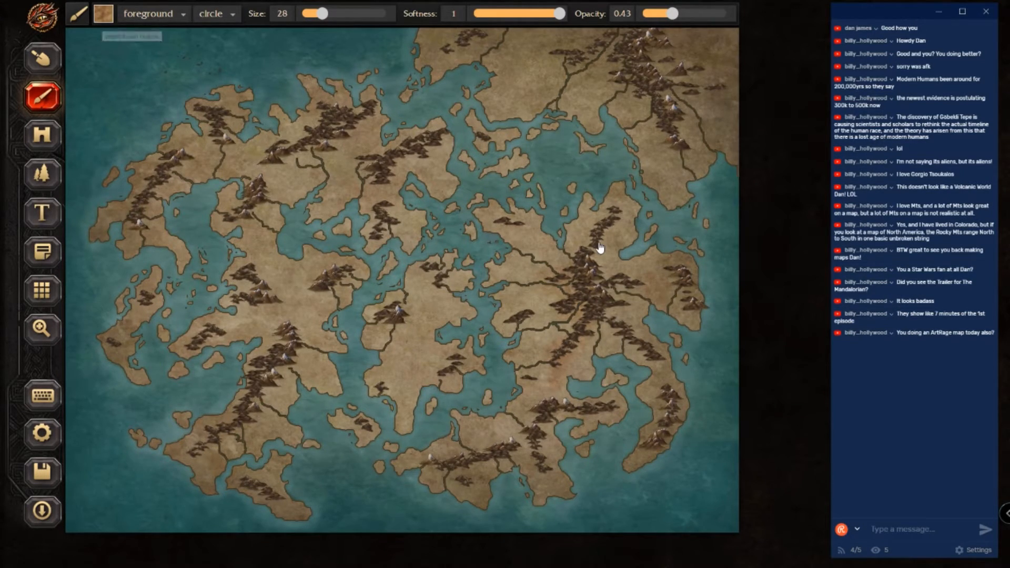
Step: Choose a darker brown texture and shade the land around the eastern continent's star-shaped mountains and southeastern peninsula
key("t")
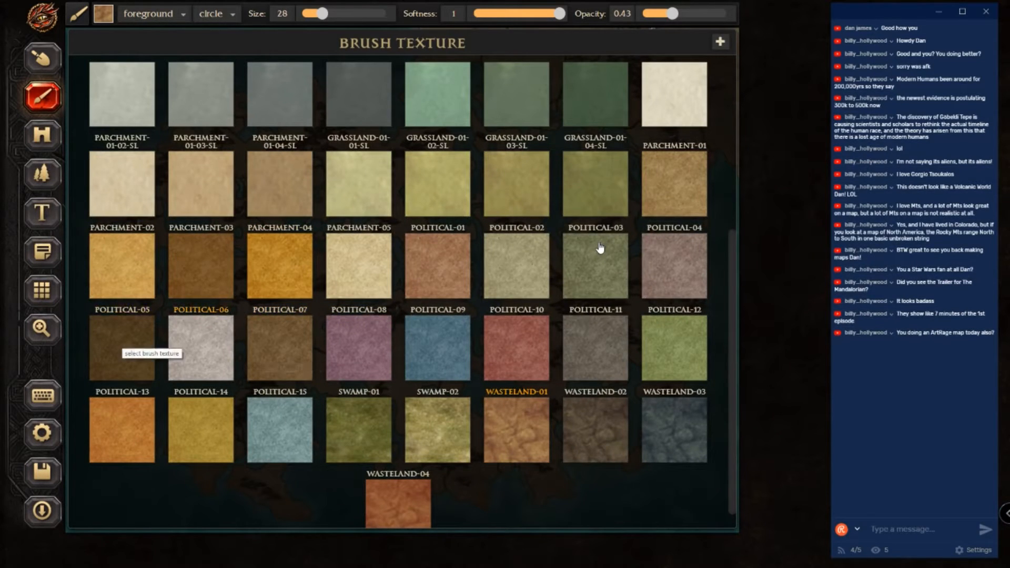
left_click(600, 247)
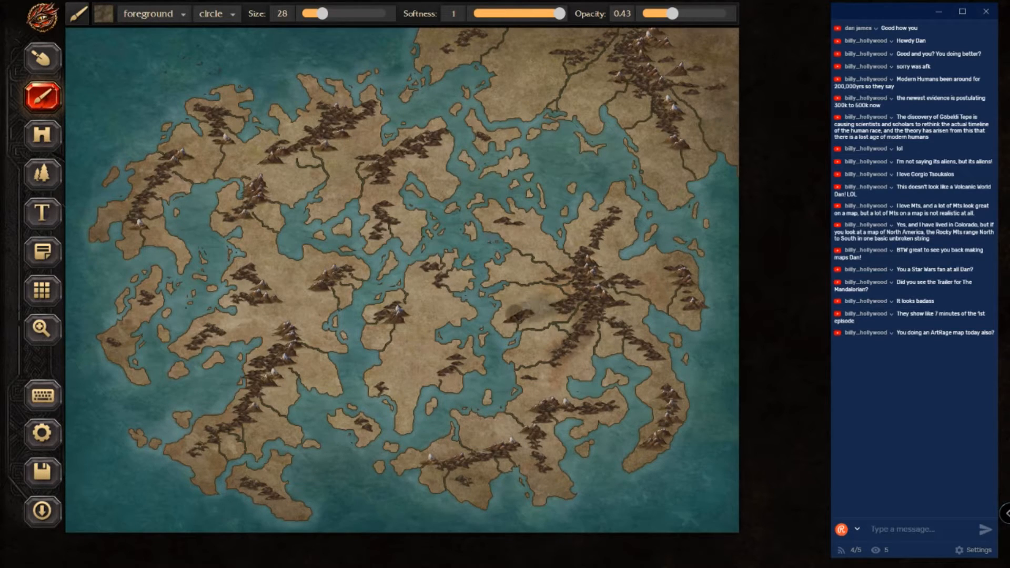
mouse_move(527, 275)
left_mouse_down()
mouse_move(533, 239)
mouse_move(590, 248)
mouse_move(610, 224)
mouse_move(605, 260)
left_mouse_up()
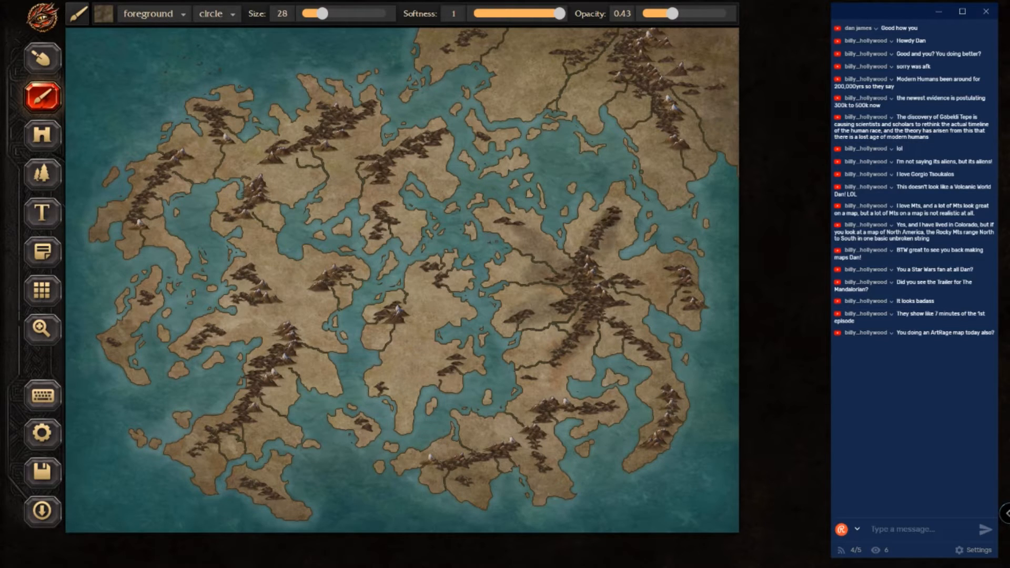
left_click_drag(593, 297, 634, 274)
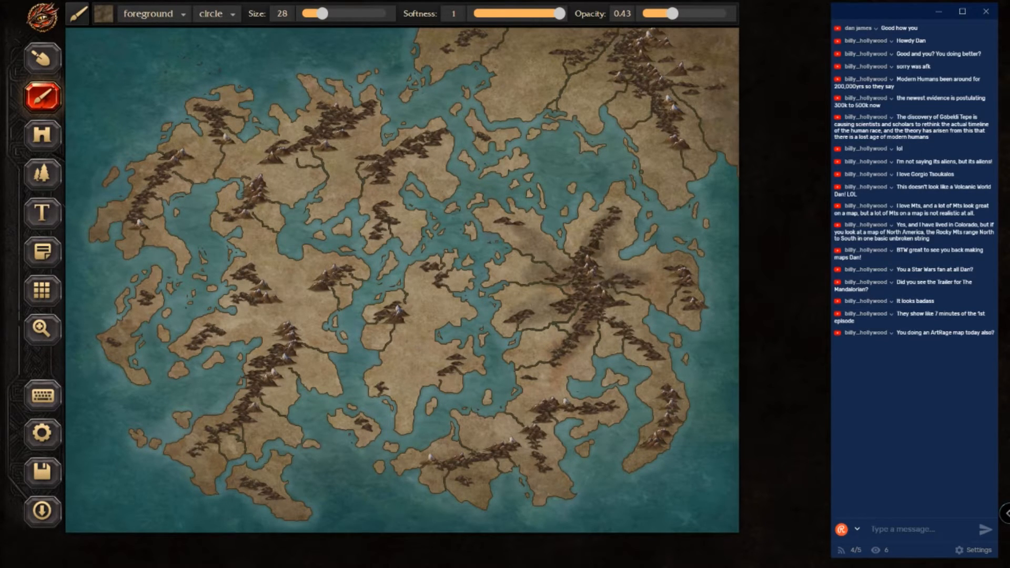
mouse_move(608, 308)
left_mouse_down()
mouse_move(613, 335)
mouse_move(597, 319)
mouse_move(649, 350)
mouse_move(620, 326)
left_mouse_up()
mouse_move(621, 284)
left_mouse_down()
mouse_move(668, 279)
mouse_move(694, 321)
mouse_move(669, 289)
left_mouse_up()
left_click_drag(660, 394, 667, 415)
Step: Shade the land around the mountain ranges of the southern landmass, the northeastern landmass and the northwestern continent in dark brown
mouse_move(521, 442)
left_mouse_down()
mouse_move(497, 450)
mouse_move(490, 440)
mouse_move(471, 464)
mouse_move(433, 469)
left_mouse_up()
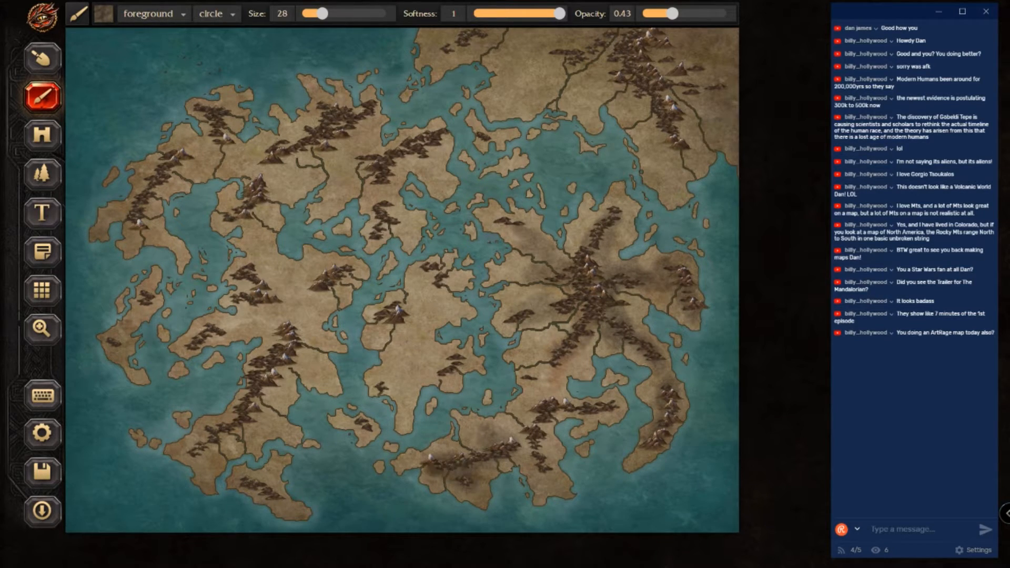
mouse_move(529, 447)
left_mouse_down()
mouse_move(542, 466)
mouse_move(532, 442)
mouse_move(536, 413)
left_mouse_up()
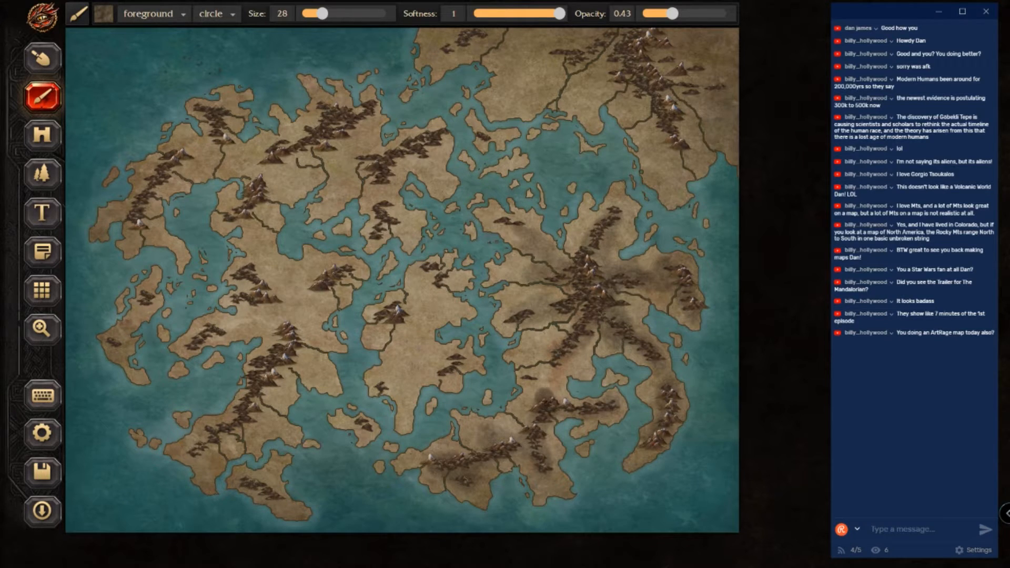
mouse_move(677, 105)
left_mouse_down()
mouse_move(665, 128)
mouse_move(673, 106)
mouse_move(656, 66)
mouse_move(631, 98)
left_mouse_up()
mouse_move(631, 98)
left_mouse_down()
mouse_move(652, 58)
mouse_move(687, 72)
mouse_move(701, 90)
mouse_move(649, 84)
left_mouse_up()
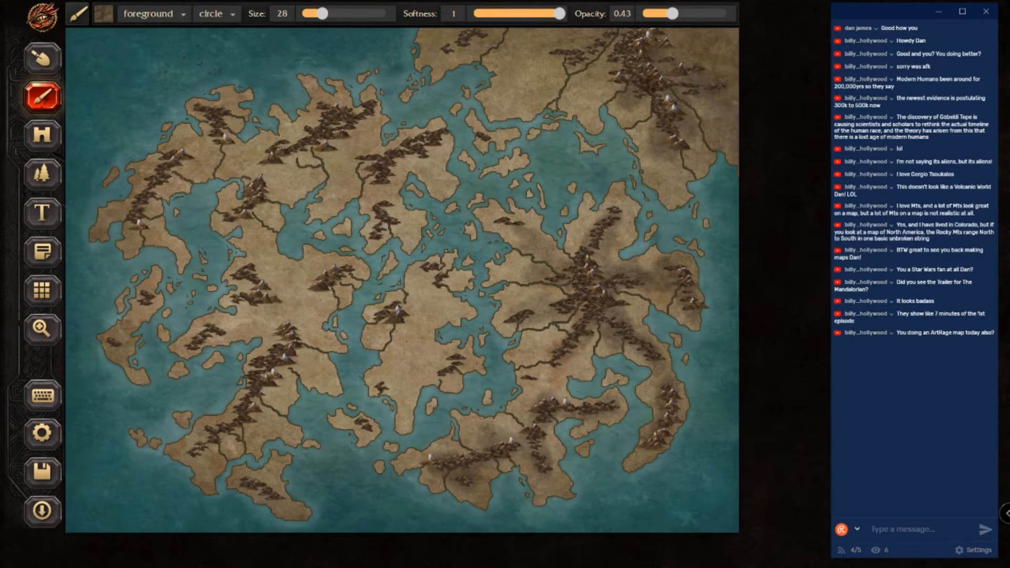
mouse_move(617, 51)
left_mouse_down()
mouse_move(540, 61)
mouse_move(582, 67)
mouse_move(632, 36)
left_mouse_up()
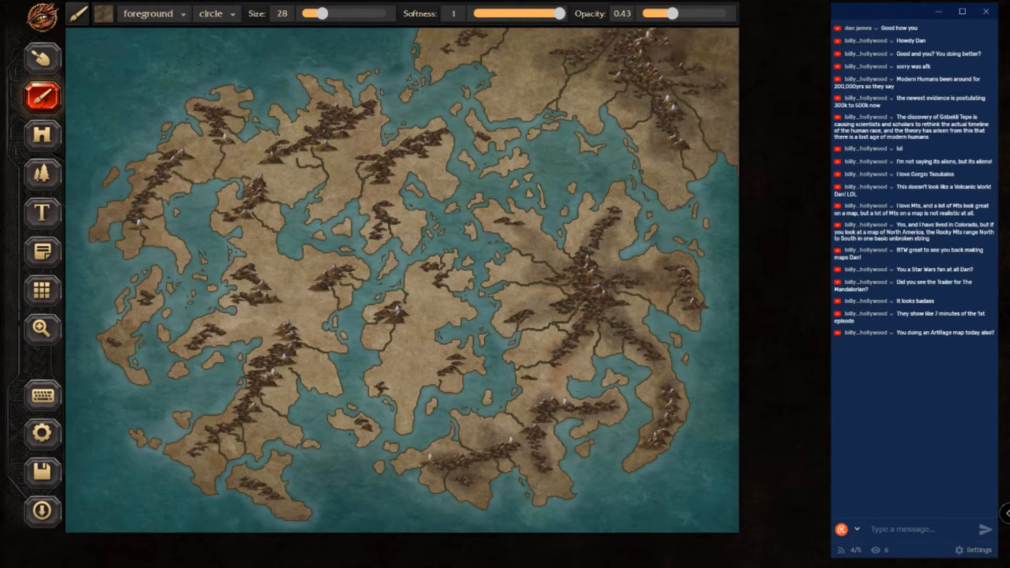
mouse_move(454, 47)
left_mouse_down()
mouse_move(439, 53)
mouse_move(476, 43)
left_mouse_up()
mouse_move(297, 145)
left_mouse_down()
mouse_move(270, 148)
mouse_move(309, 127)
mouse_move(261, 176)
mouse_move(239, 216)
left_mouse_up()
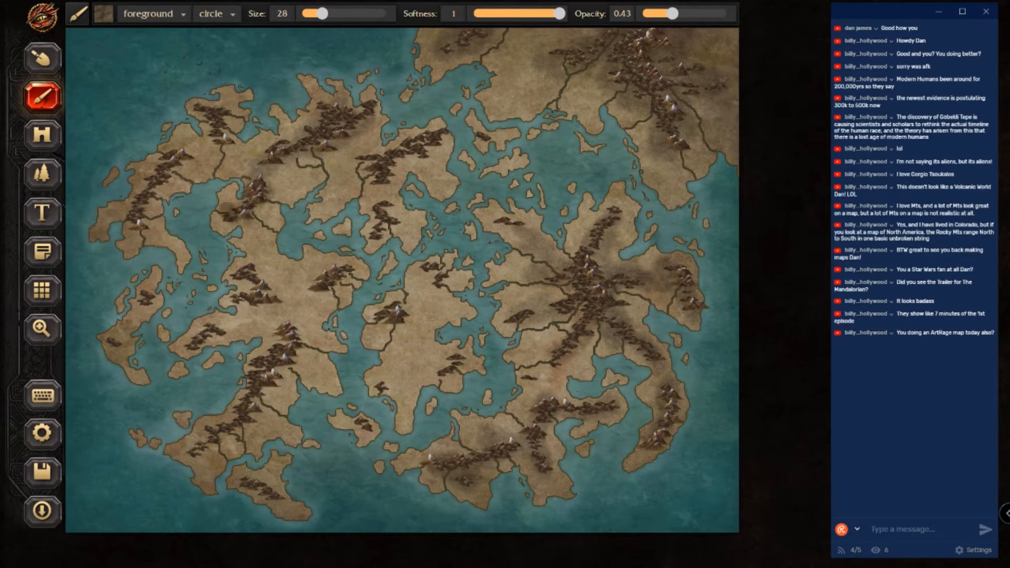
Step: Shade the land around the mountains of the north-central, central and southwestern landmasses and the far-western islands in dark brown
mouse_move(269, 182)
left_mouse_down()
mouse_move(263, 155)
mouse_move(241, 161)
mouse_move(329, 137)
left_mouse_up()
mouse_move(367, 168)
left_mouse_down()
mouse_move(433, 145)
mouse_move(428, 160)
mouse_move(388, 153)
mouse_move(378, 227)
mouse_move(388, 207)
mouse_move(407, 225)
mouse_move(387, 237)
mouse_move(384, 331)
mouse_move(402, 330)
mouse_move(387, 315)
mouse_move(422, 300)
mouse_move(427, 275)
mouse_move(389, 334)
mouse_move(381, 382)
left_mouse_up()
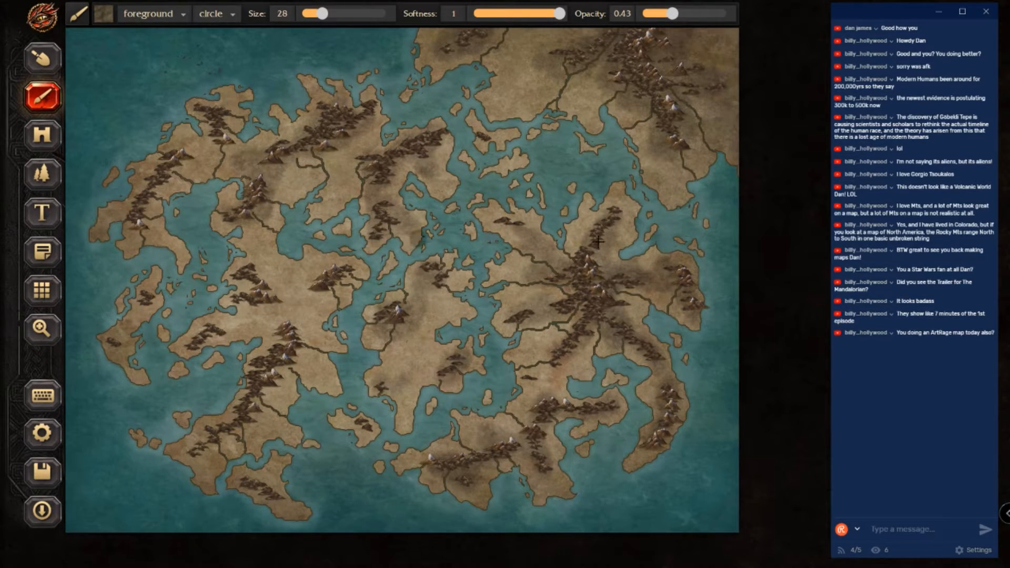
mouse_move(285, 335)
left_mouse_down()
mouse_move(277, 361)
mouse_move(309, 354)
mouse_move(305, 334)
mouse_move(285, 321)
mouse_move(270, 384)
mouse_move(201, 447)
mouse_move(263, 423)
left_mouse_up()
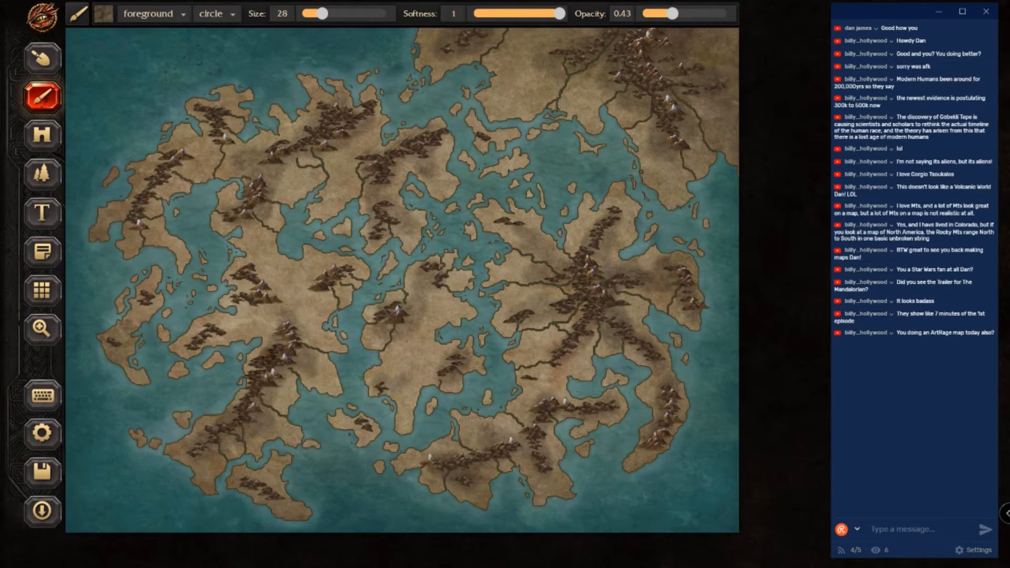
mouse_move(254, 294)
left_mouse_down()
mouse_move(330, 269)
mouse_move(325, 295)
left_mouse_up()
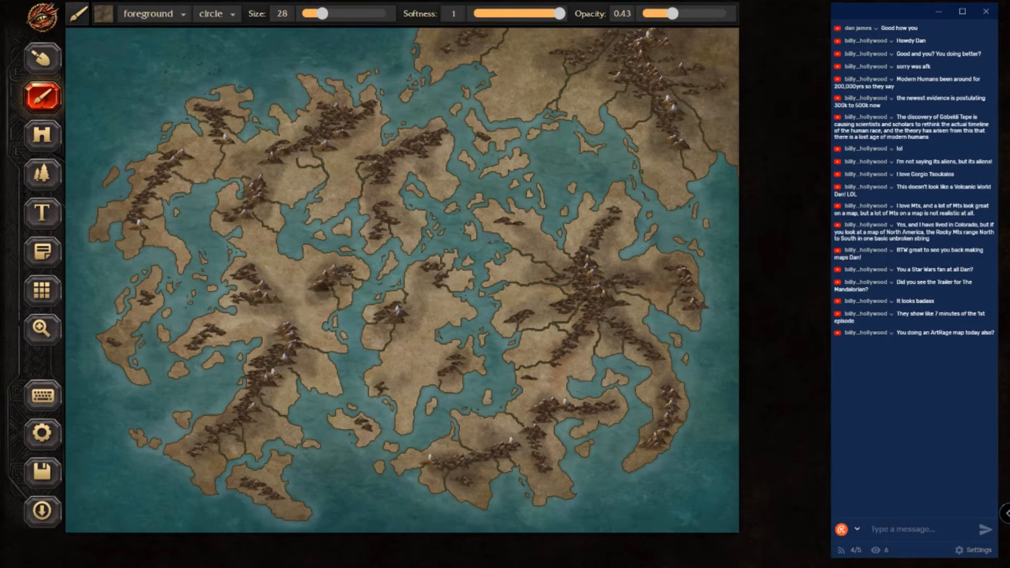
left_click_drag(223, 332, 225, 321)
mouse_move(152, 296)
left_mouse_down()
mouse_move(113, 339)
mouse_move(138, 385)
left_mouse_up()
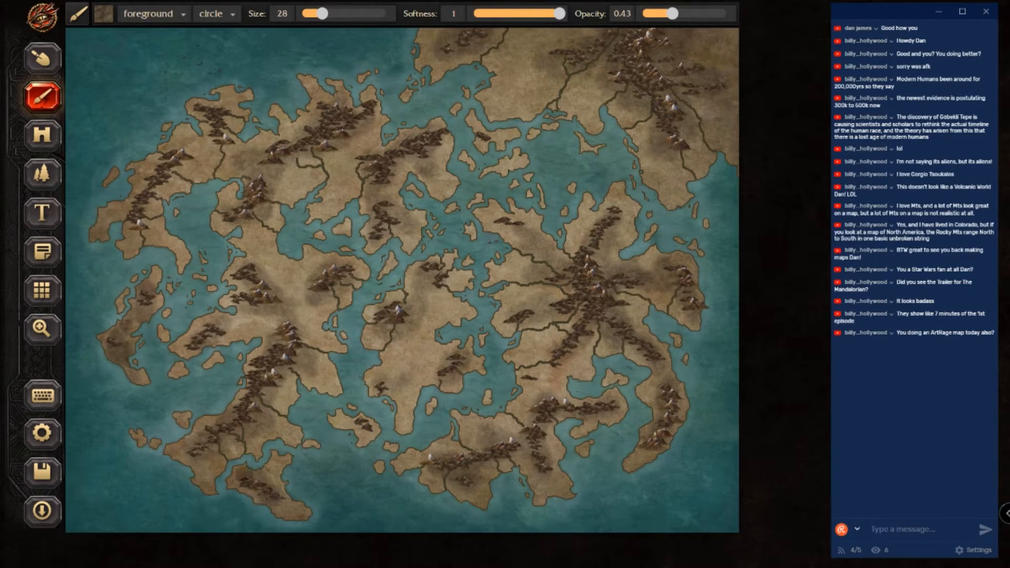
Step: Darken the land around the northwestern peninsula's ranges, the northeastern landmass, the central continent's western mountains and the small island south of them
mouse_move(187, 174)
left_mouse_down()
mouse_move(155, 204)
mouse_move(155, 192)
mouse_move(142, 226)
left_mouse_up()
mouse_move(199, 150)
left_mouse_down()
mouse_move(224, 122)
mouse_move(228, 134)
left_mouse_up()
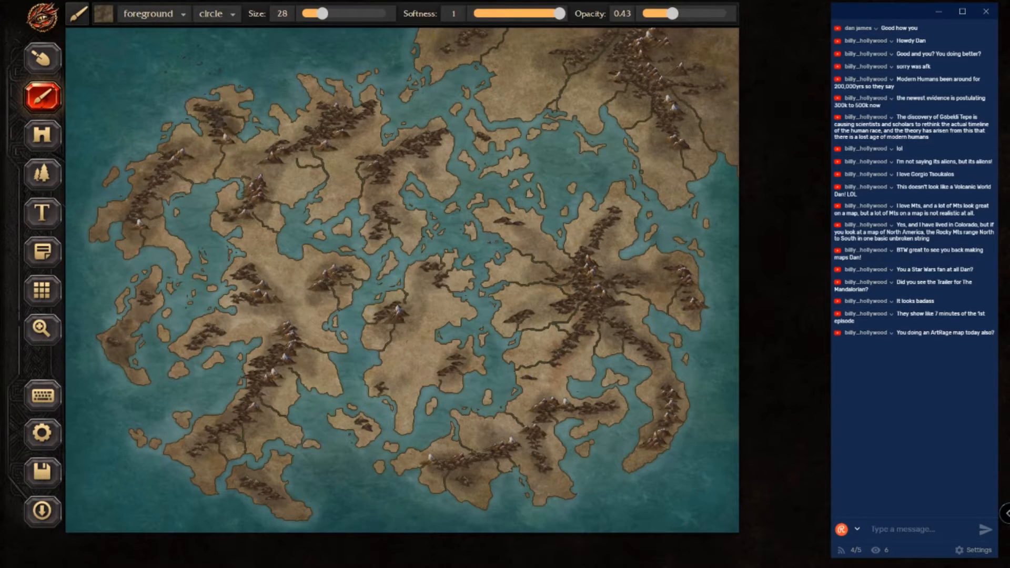
mouse_move(590, 71)
left_mouse_down()
mouse_move(586, 53)
mouse_move(485, 30)
mouse_move(440, 42)
left_mouse_up()
left_click_drag(689, 33, 734, 57)
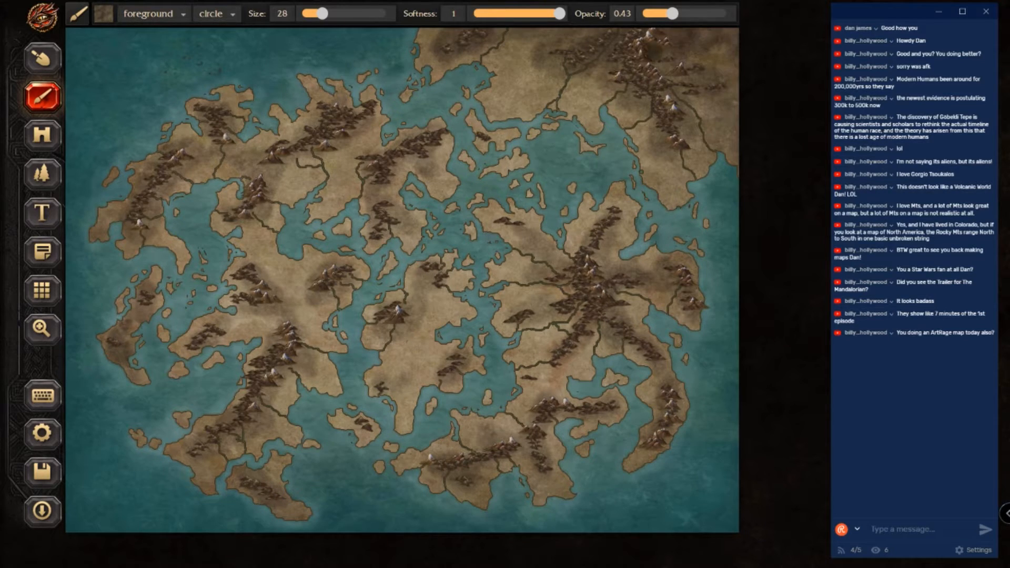
left_click_drag(403, 301, 388, 338)
mouse_move(378, 374)
left_mouse_down()
mouse_move(364, 405)
mouse_move(366, 435)
left_mouse_up()
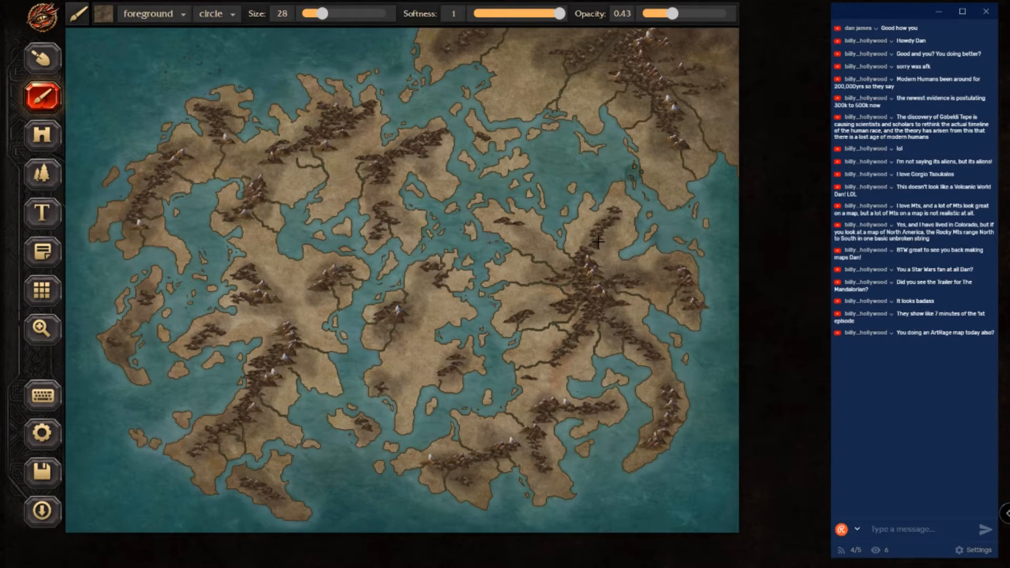
Step: Paint the landmasses between the mountain ranges with the Wasteland-01 foreground texture at opacity 0.28, starting on the central continent
left_click(154, 13)
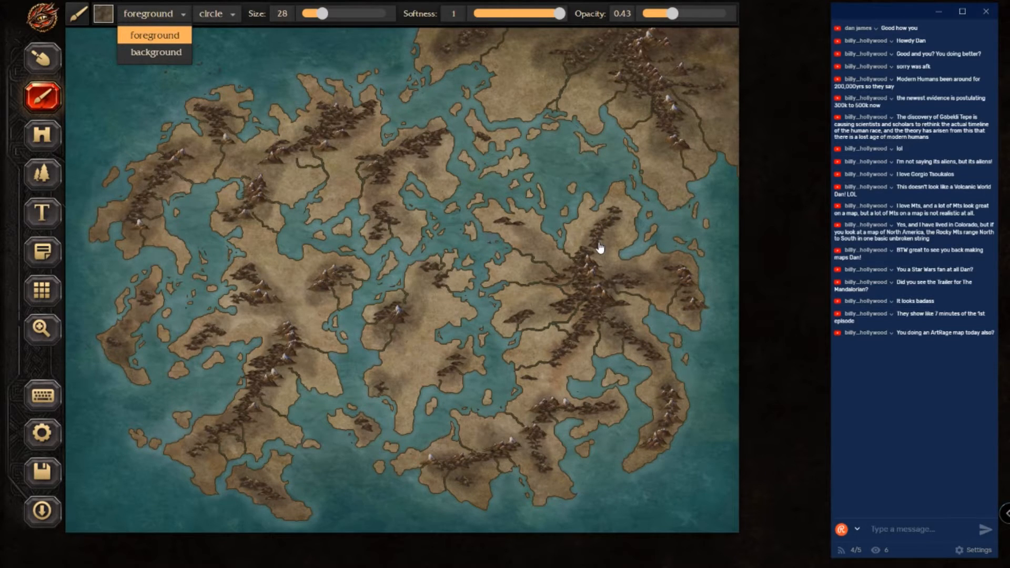
left_click(140, 37)
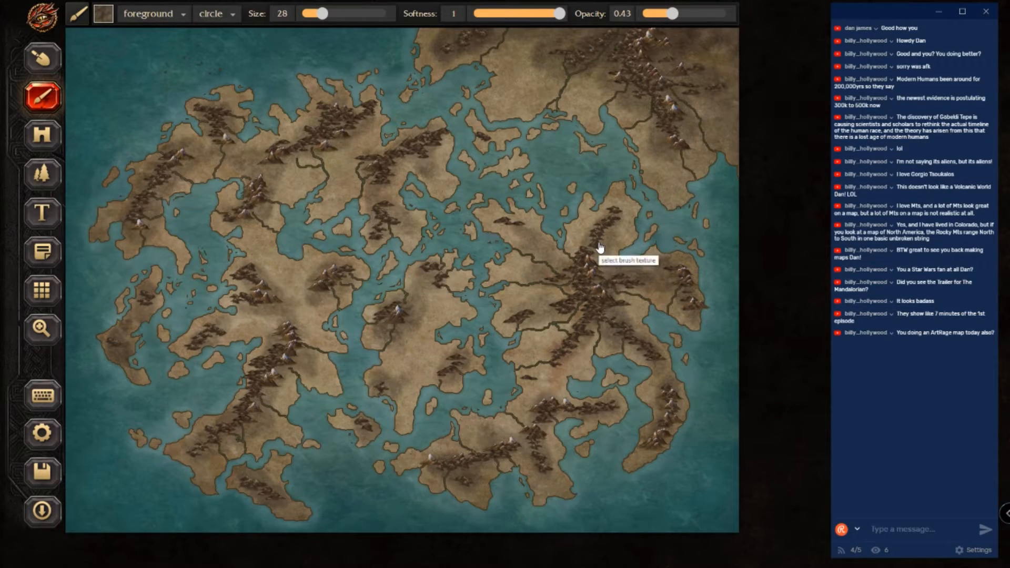
left_click(103, 14)
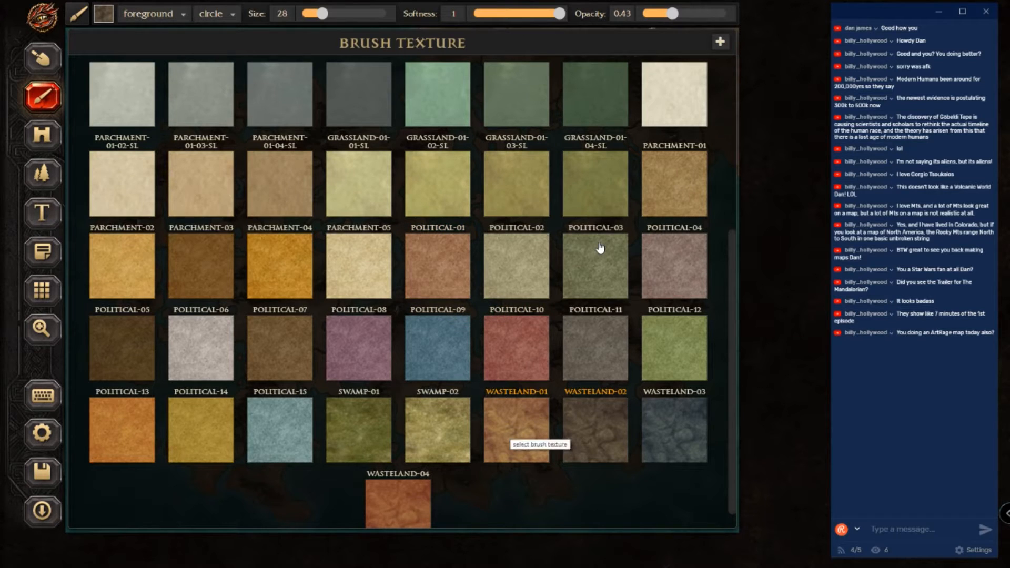
left_click(600, 247)
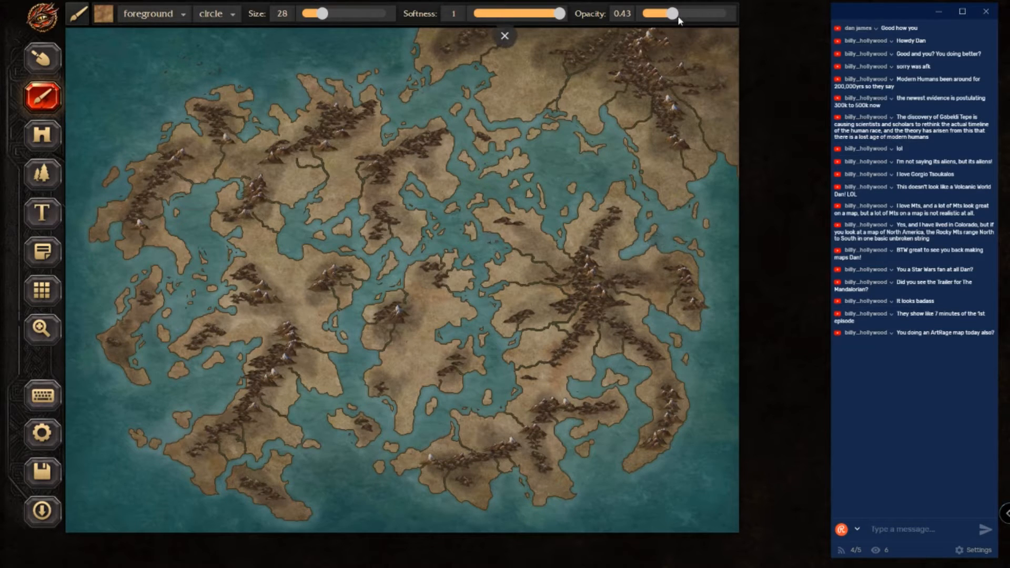
left_click_drag(674, 17, 659, 19)
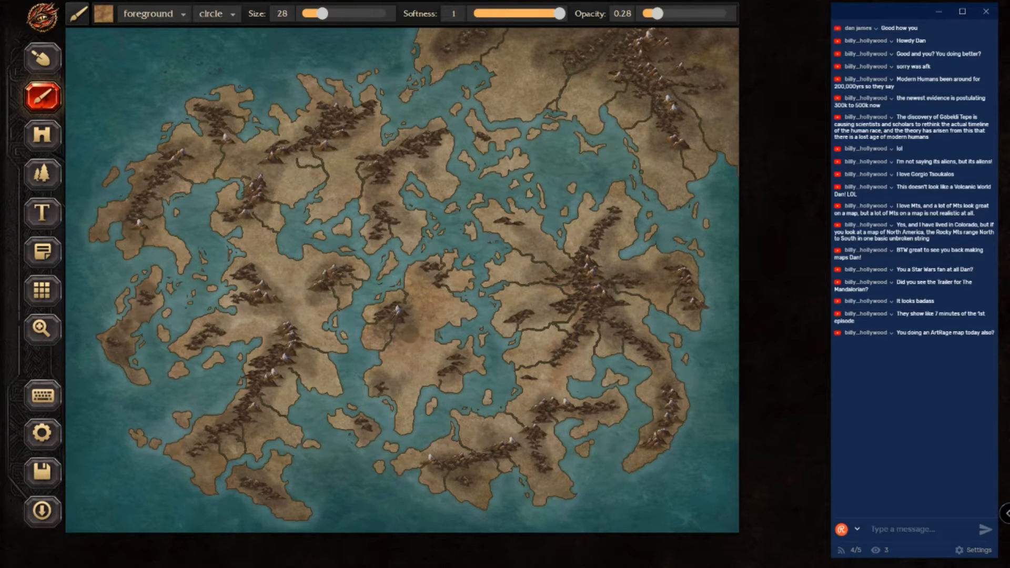
mouse_move(421, 317)
left_mouse_down()
mouse_move(413, 344)
mouse_move(412, 334)
mouse_move(391, 355)
mouse_move(407, 338)
mouse_move(422, 342)
mouse_move(420, 373)
left_mouse_up()
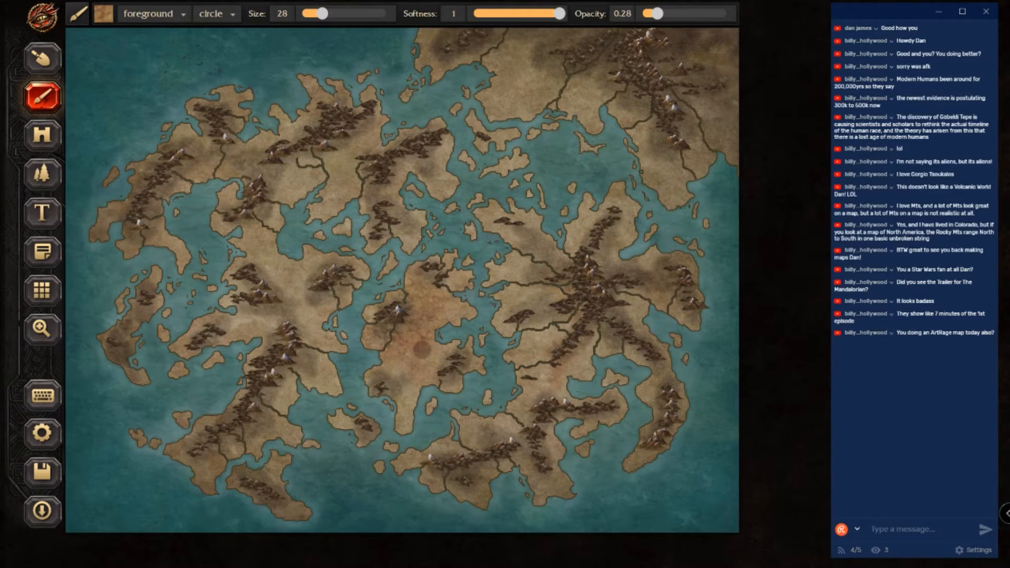
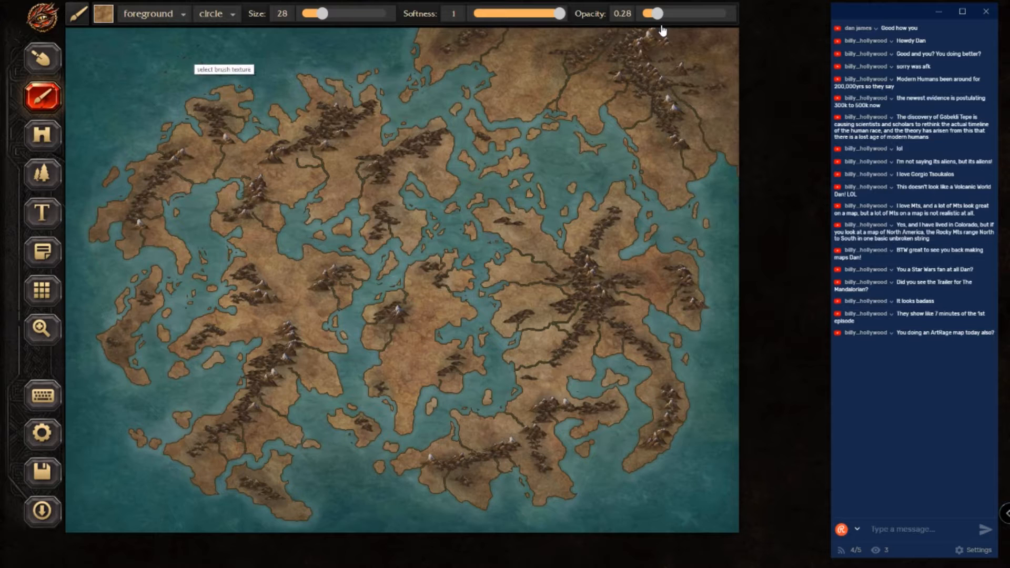
Step: Tint the lowlands of all the continents olive green with the Land-03 texture at opacity 0.49
left_click(103, 14)
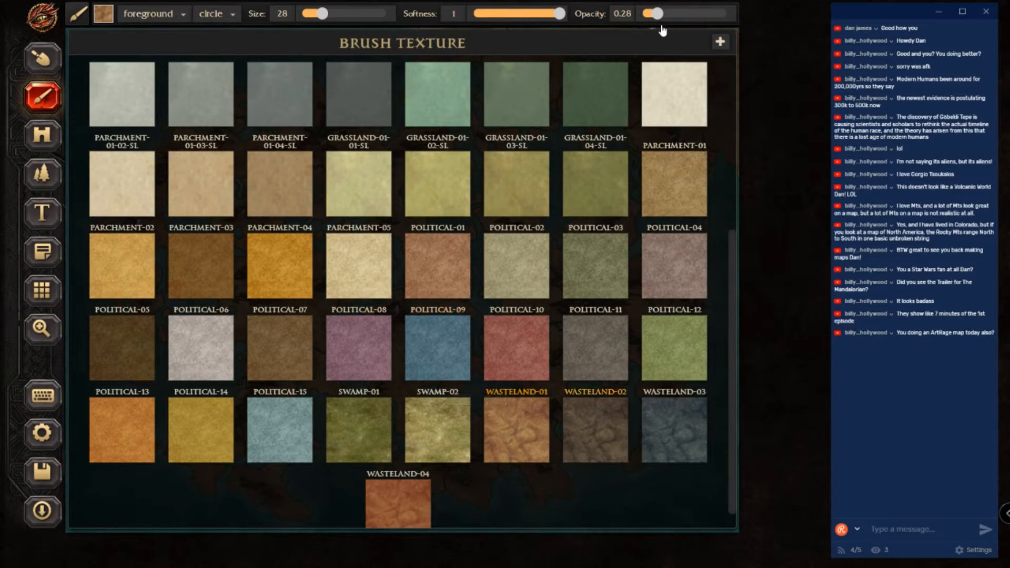
left_click(595, 426)
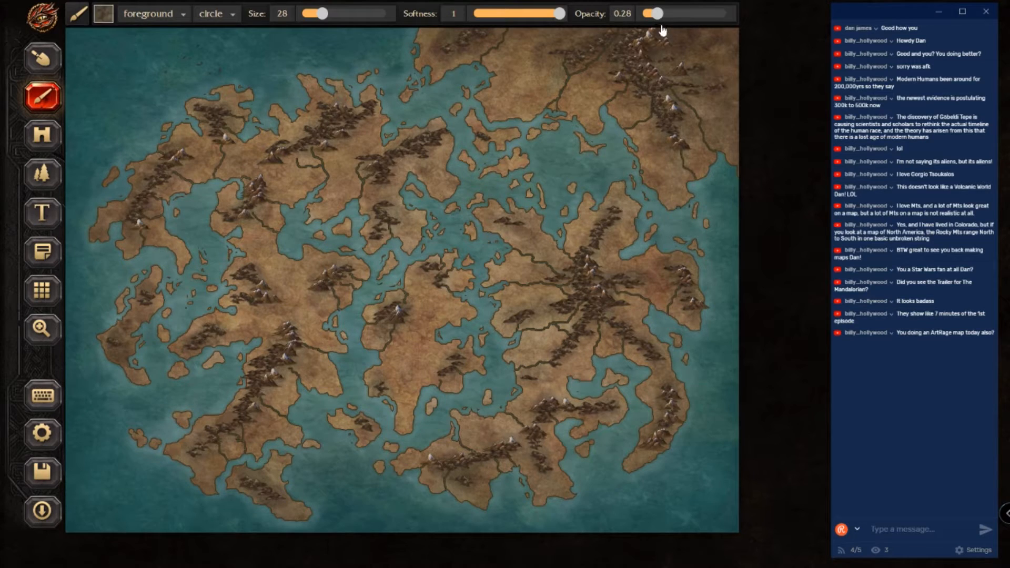
left_click(103, 13)
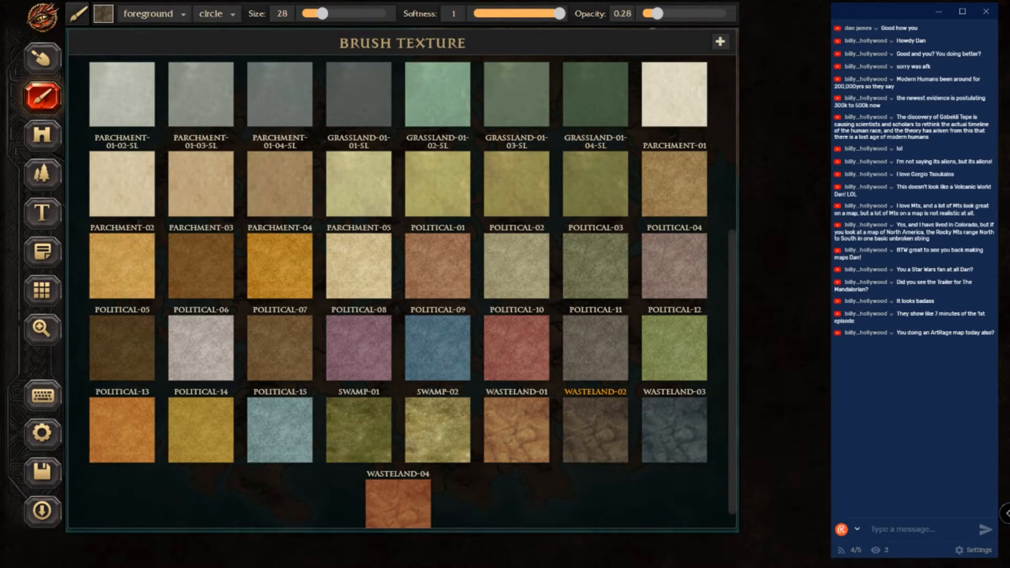
scroll(402, 294, "up", 5)
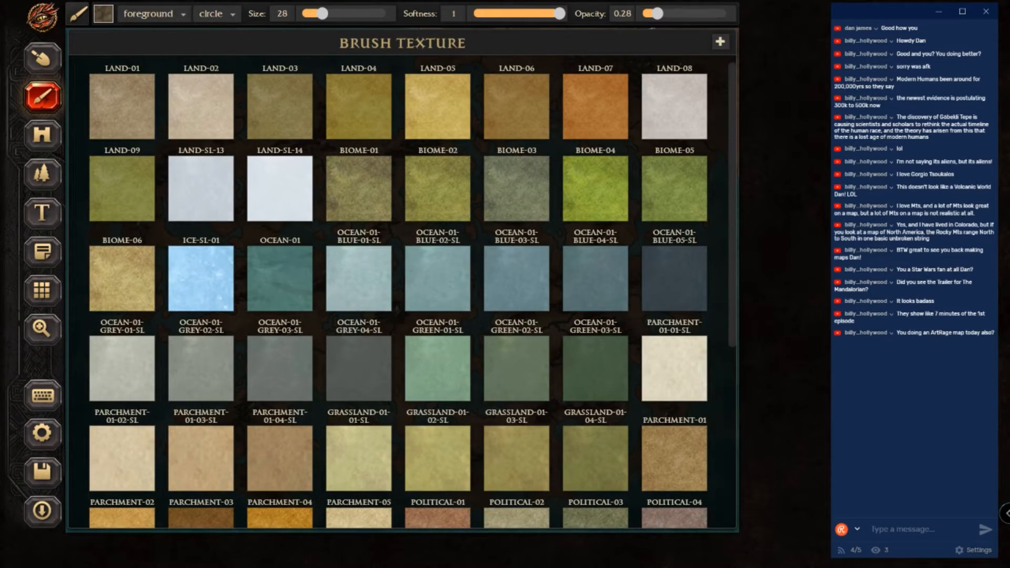
scroll(403, 295, "down", 2)
scroll(662, 31, "up", 2)
left_click(288, 119)
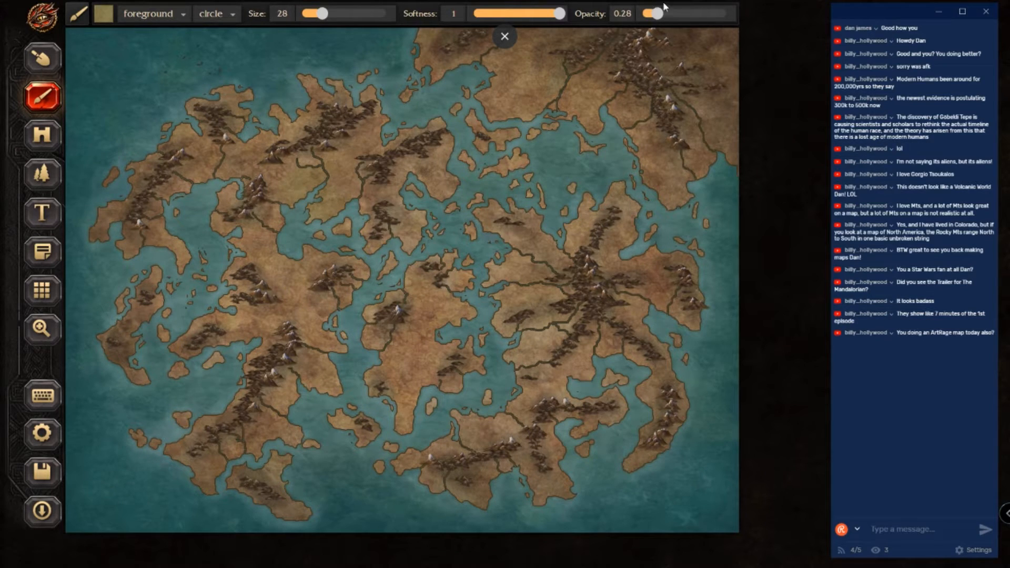
left_click_drag(658, 12, 669, 15)
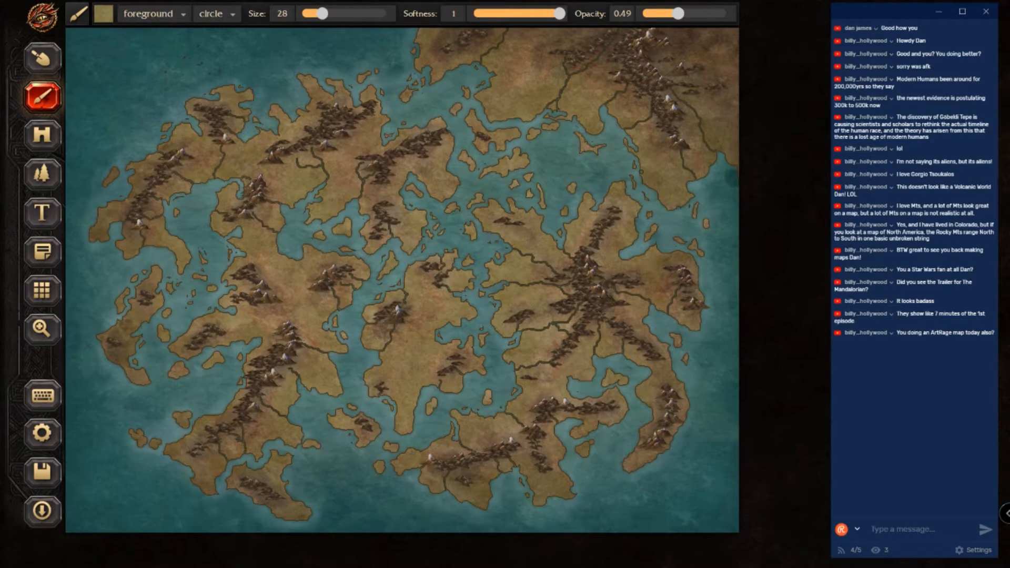
left_click(700, 166)
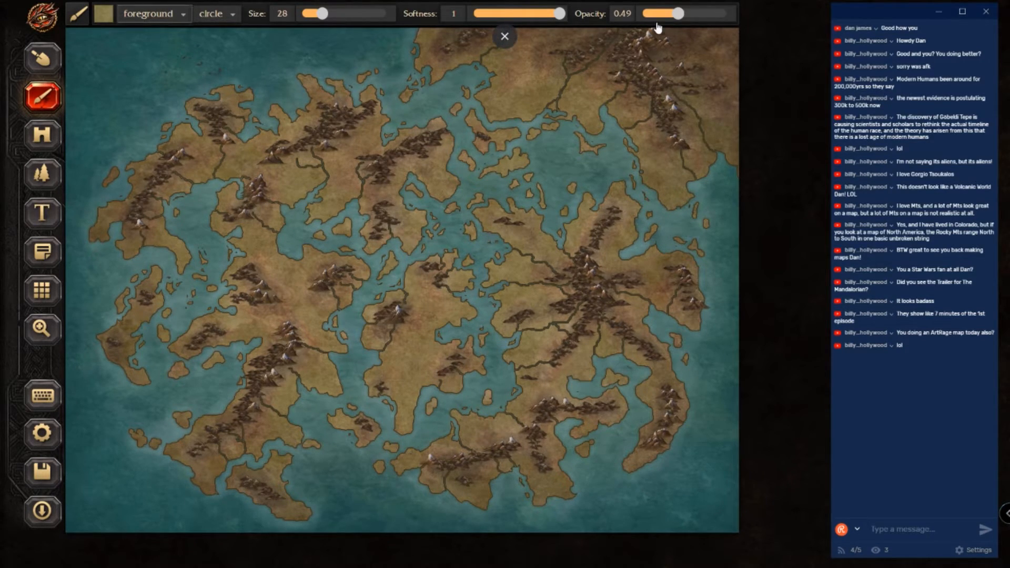
Step: Paint darker green areas along the coasts of the landmasses with the Swamp-01 texture at brush size 13
left_click(104, 14)
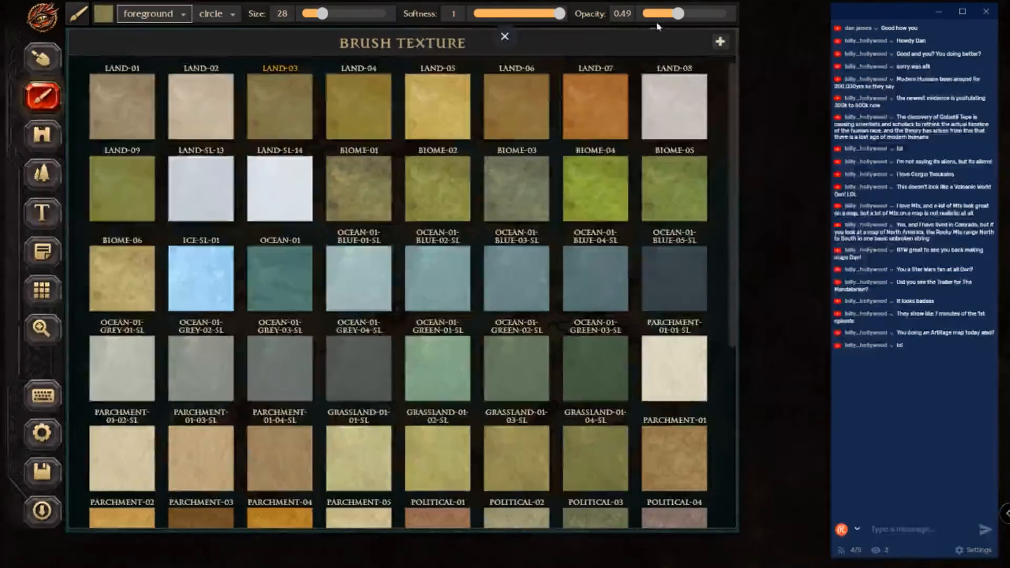
scroll(705, 211, "down", 5)
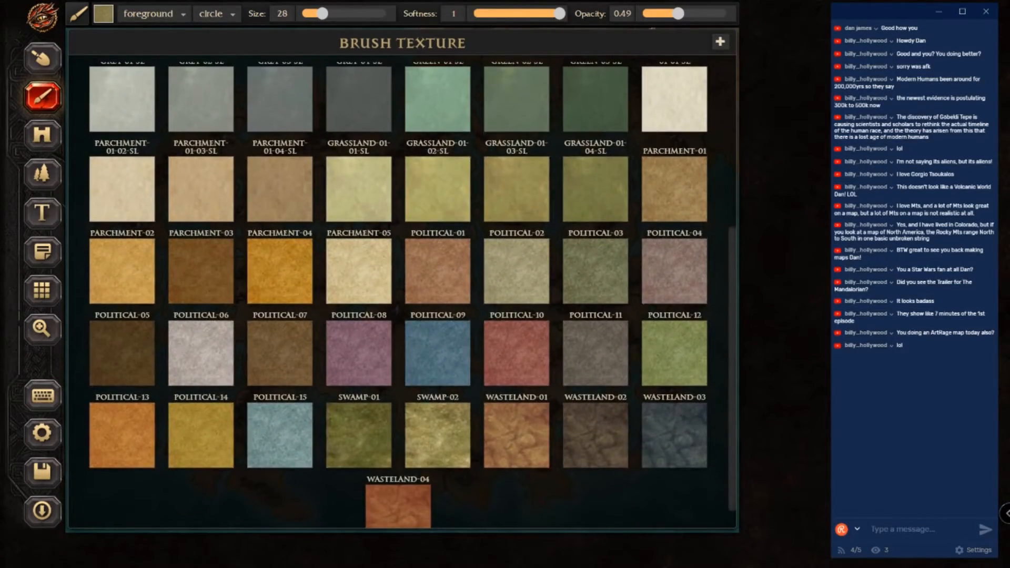
left_click(437, 411)
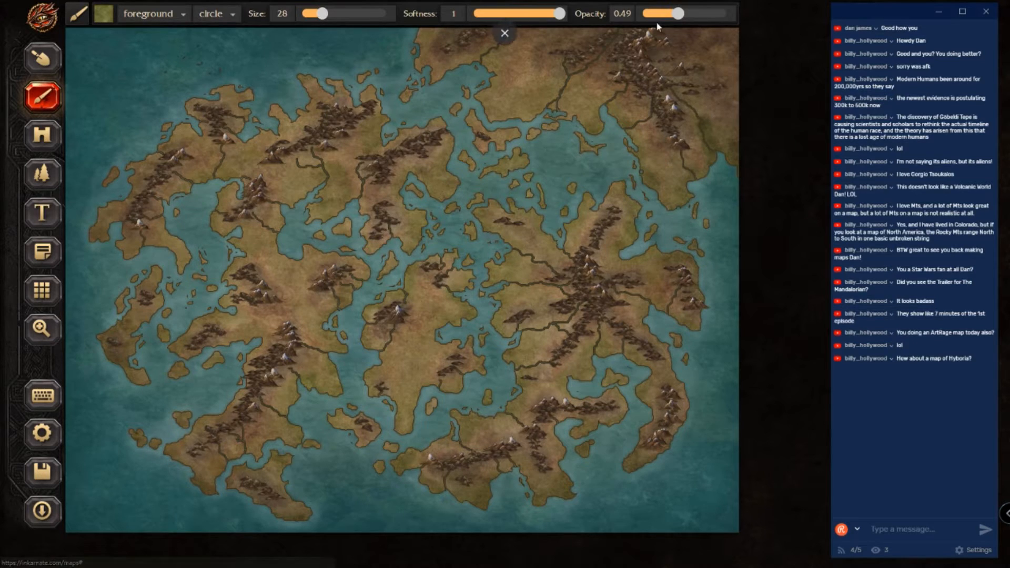
left_click_drag(322, 13, 313, 17)
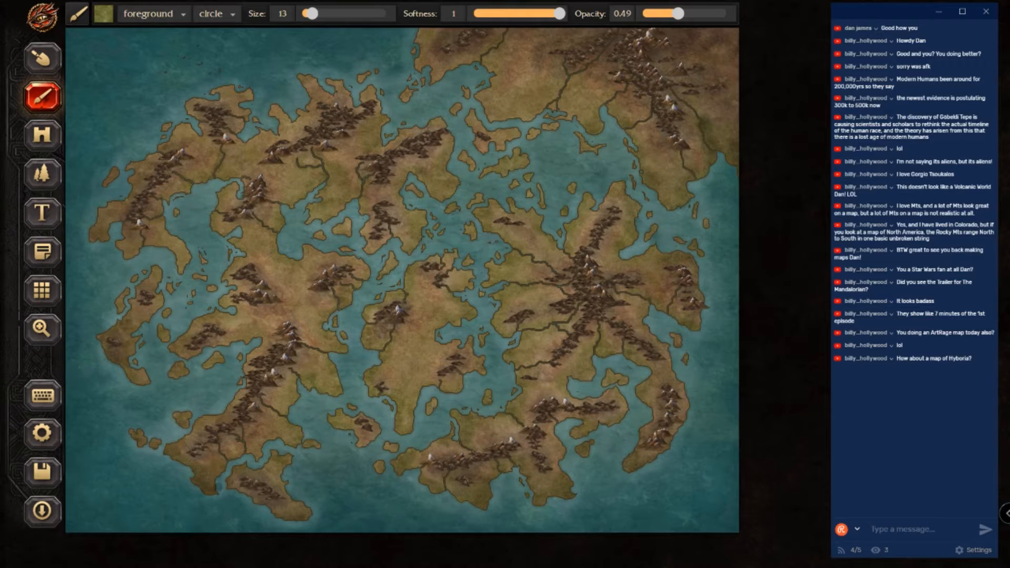
left_click_drag(215, 470, 235, 448)
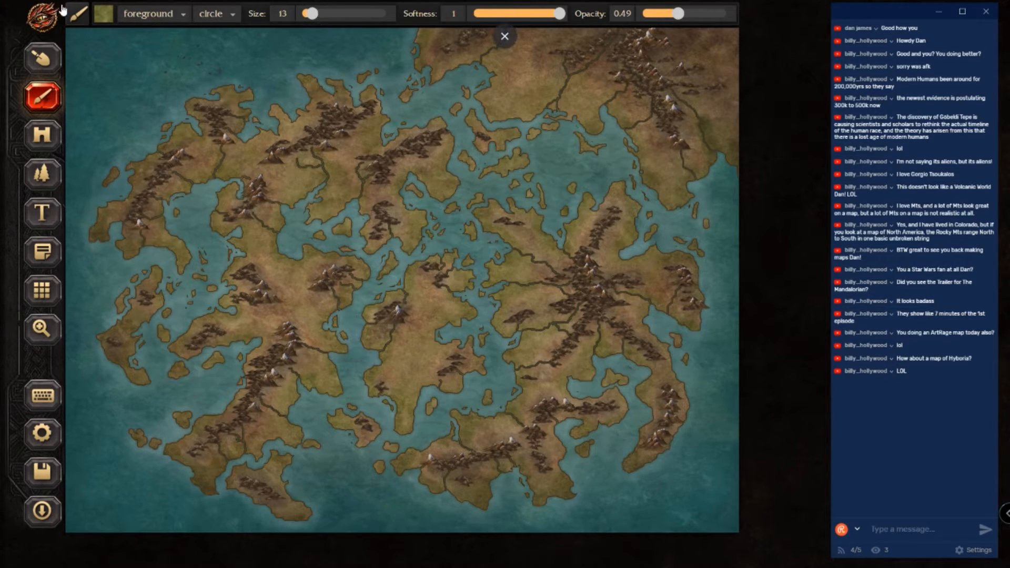
Step: Warm up parts of the landmasses with the Parchment-02 texture at opacity 0.15
key("Tab")
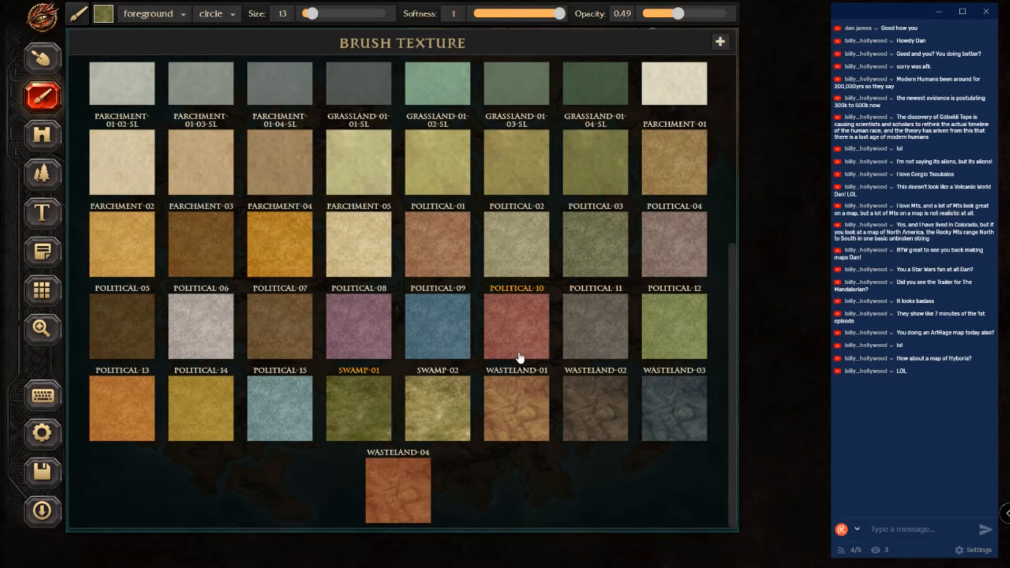
scroll(518, 360, "up", 3)
scroll(598, 327, "up", 1)
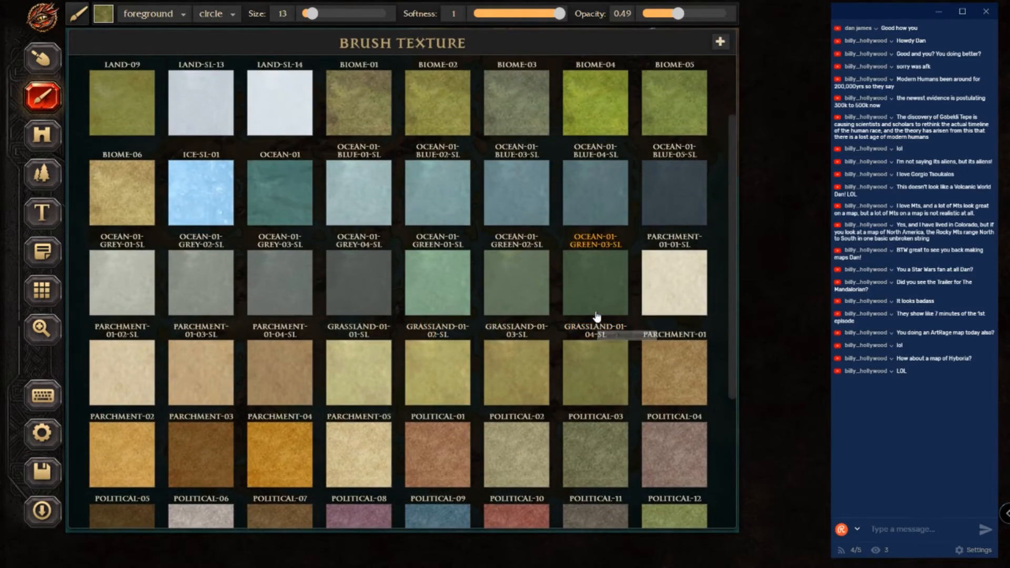
scroll(593, 316, "down", 3)
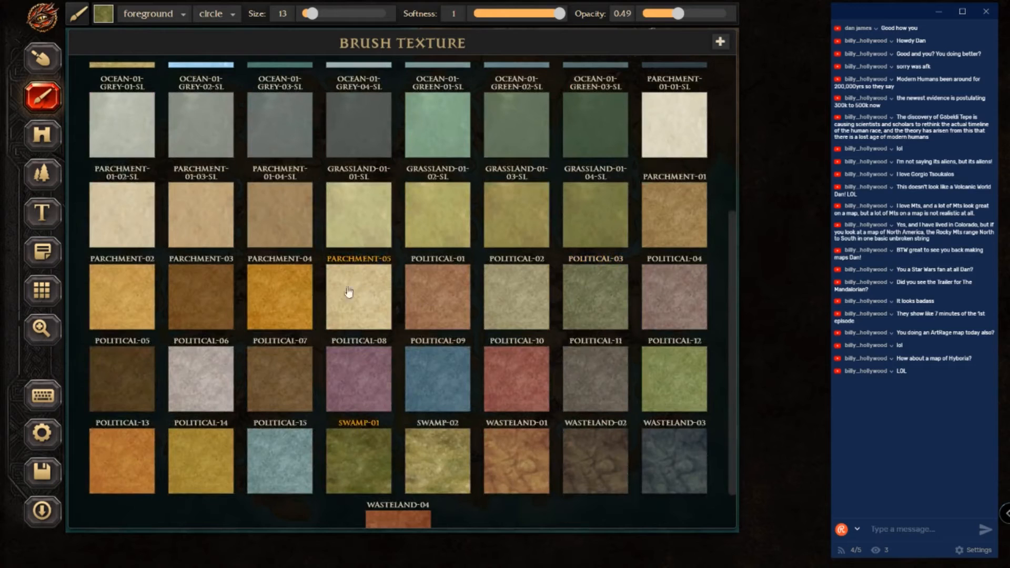
left_click(141, 284)
left_click_drag(678, 14, 653, 14)
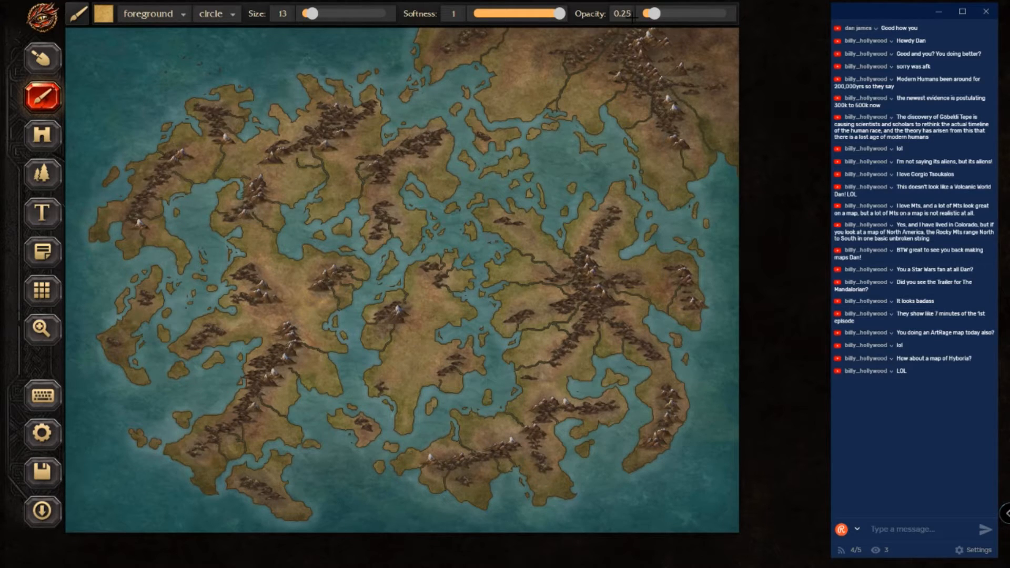
left_click_drag(654, 15, 644, 17)
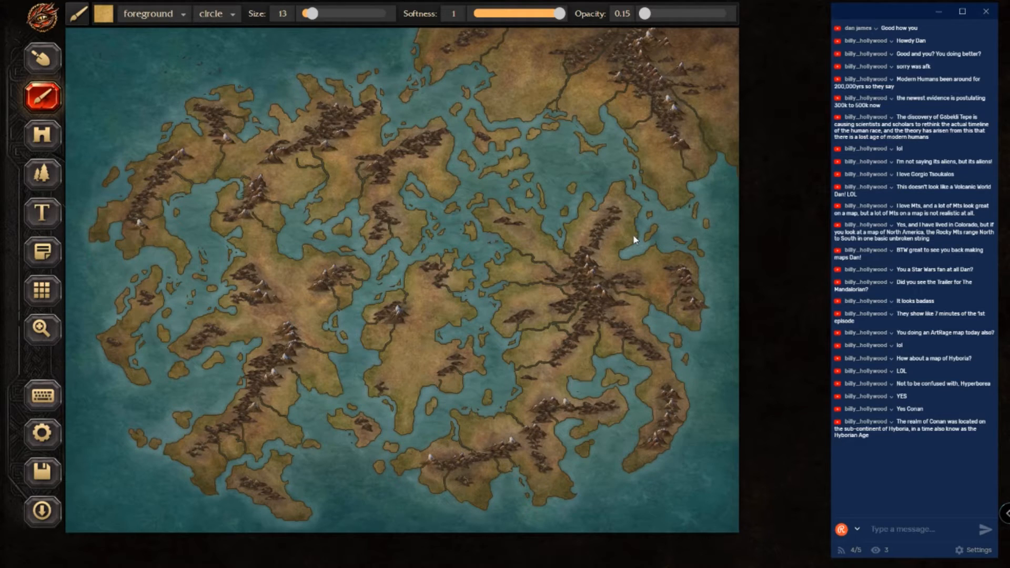
Step: Choose the Trees (Swamp) pattern for placement and set its scale to 33%
left_click(42, 174)
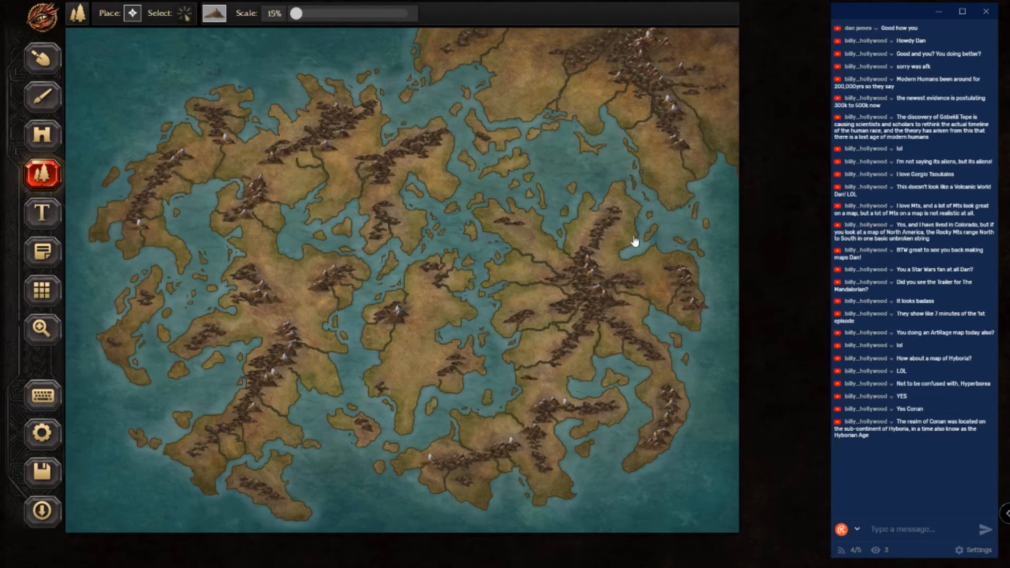
left_click(214, 13)
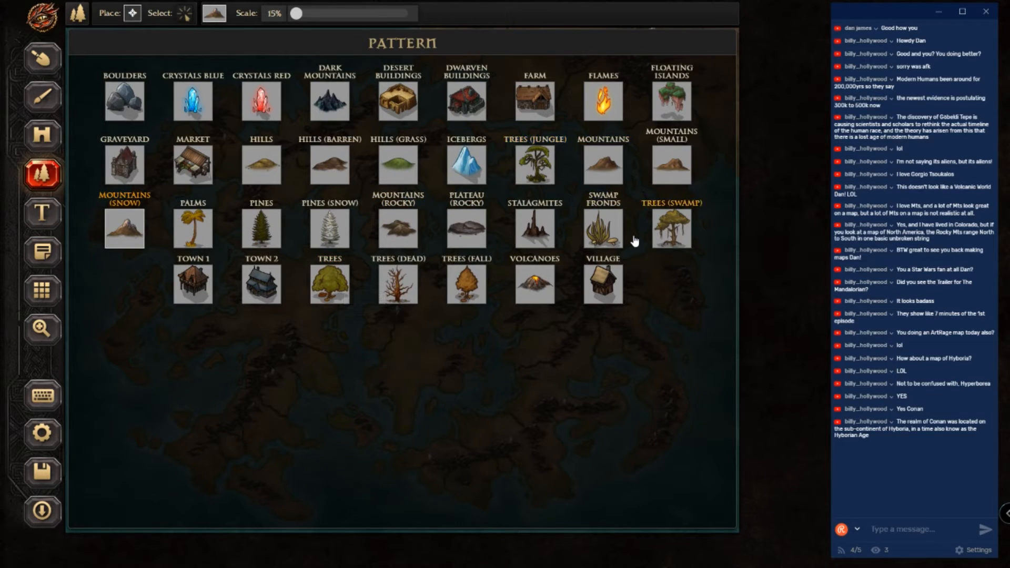
left_click(634, 238)
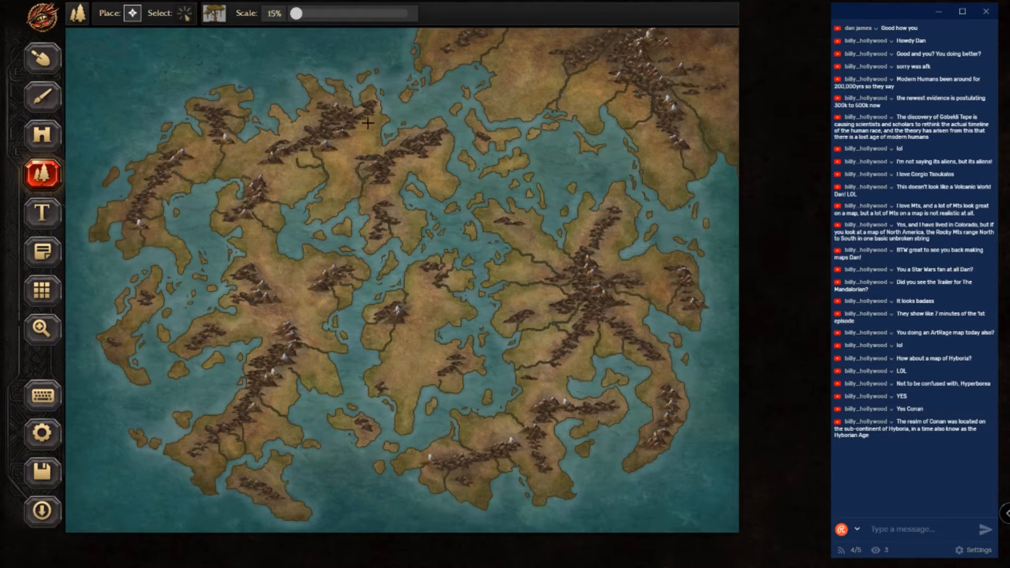
left_click_drag(294, 16, 305, 17)
Step: Plant a trial patch of swamp trees along the south side of the southern landmass's mountain range
left_click(42, 329)
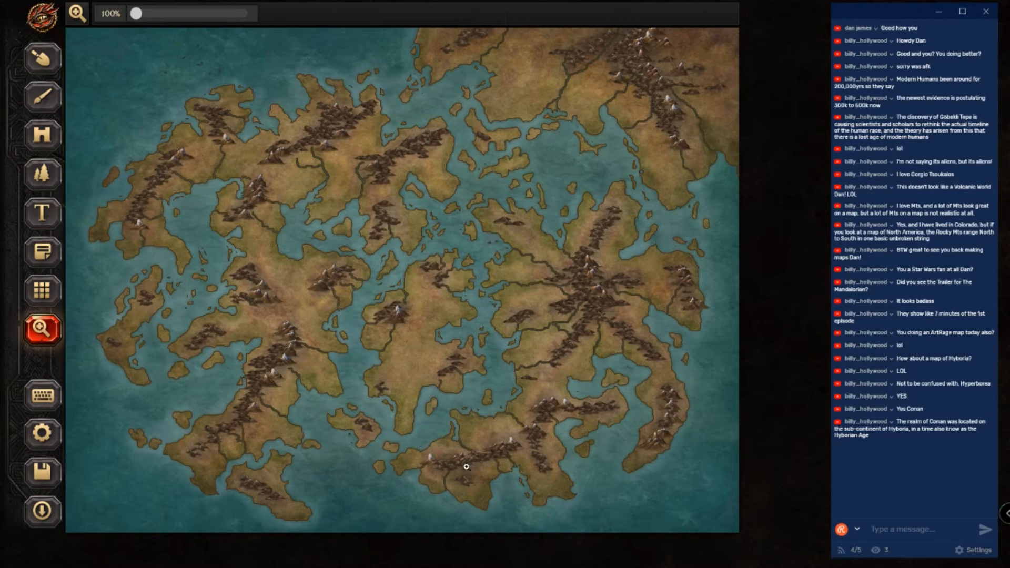
scroll(482, 467, "up", 3)
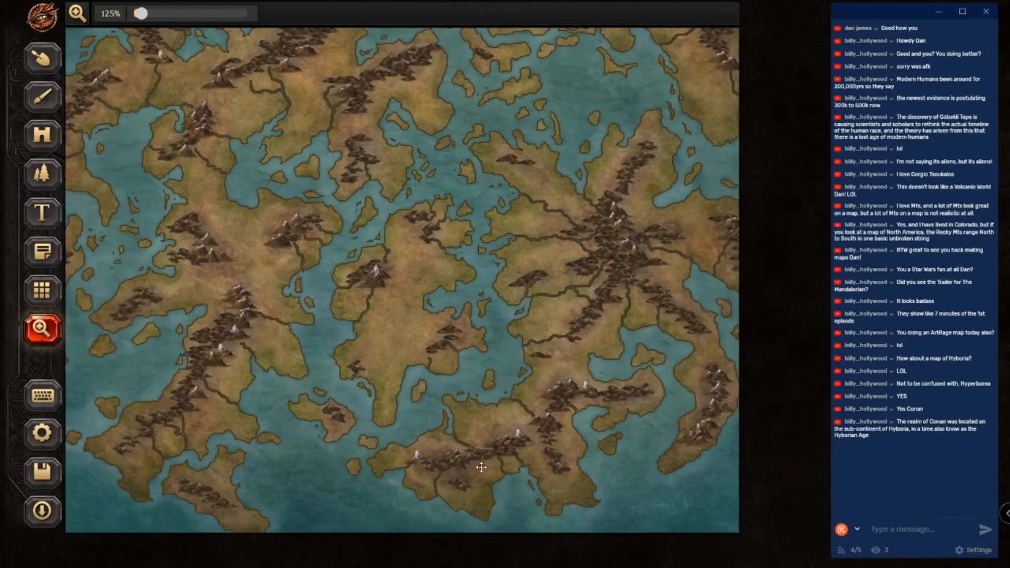
scroll(481, 467, "up", 1)
scroll(468, 462, "up", 1)
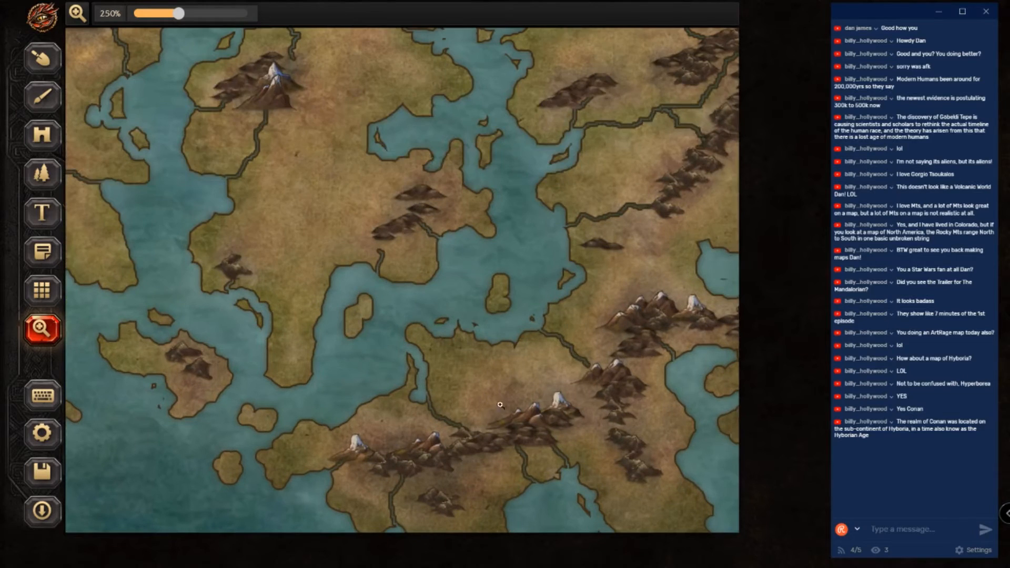
scroll(544, 351, "down", 1)
scroll(546, 354, "up", 1)
scroll(471, 481, "up", 1)
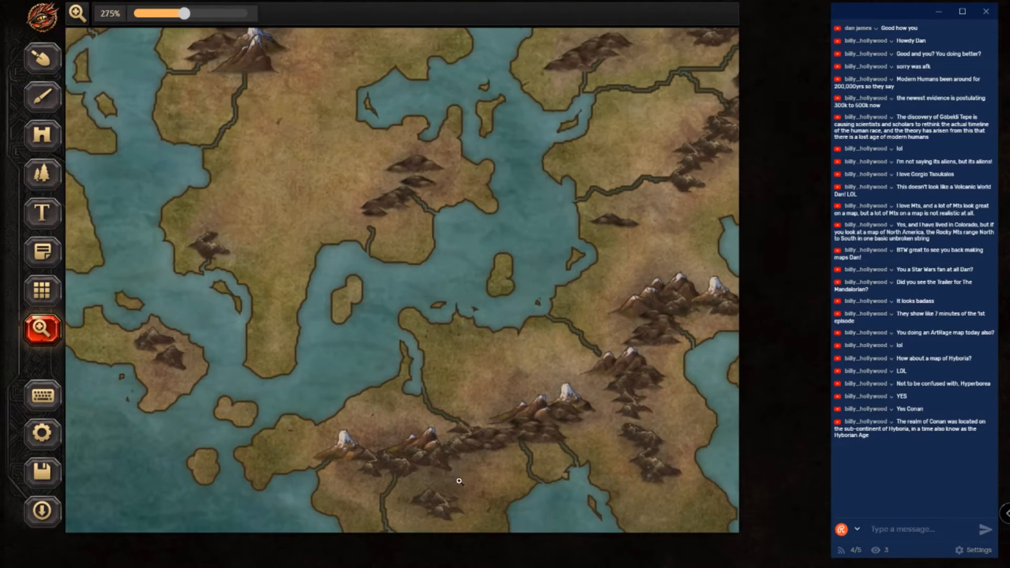
scroll(526, 335, "down", 1)
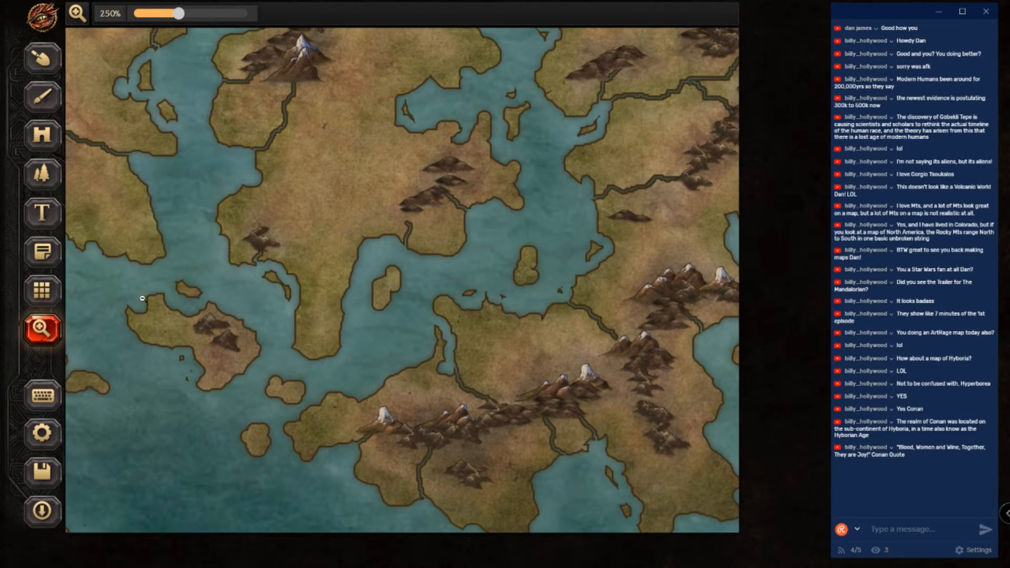
left_click(52, 177)
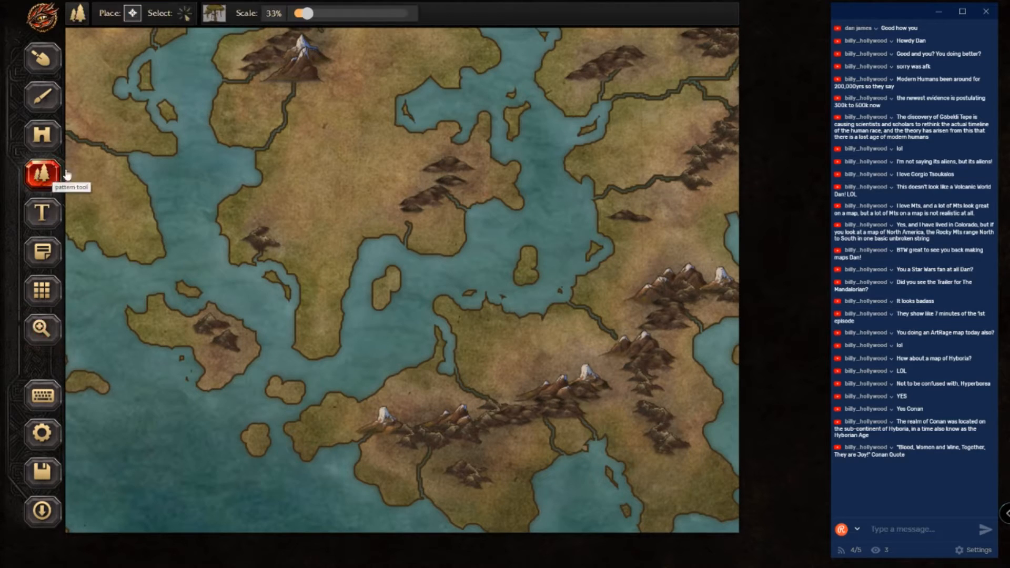
left_click(395, 452)
key("z")
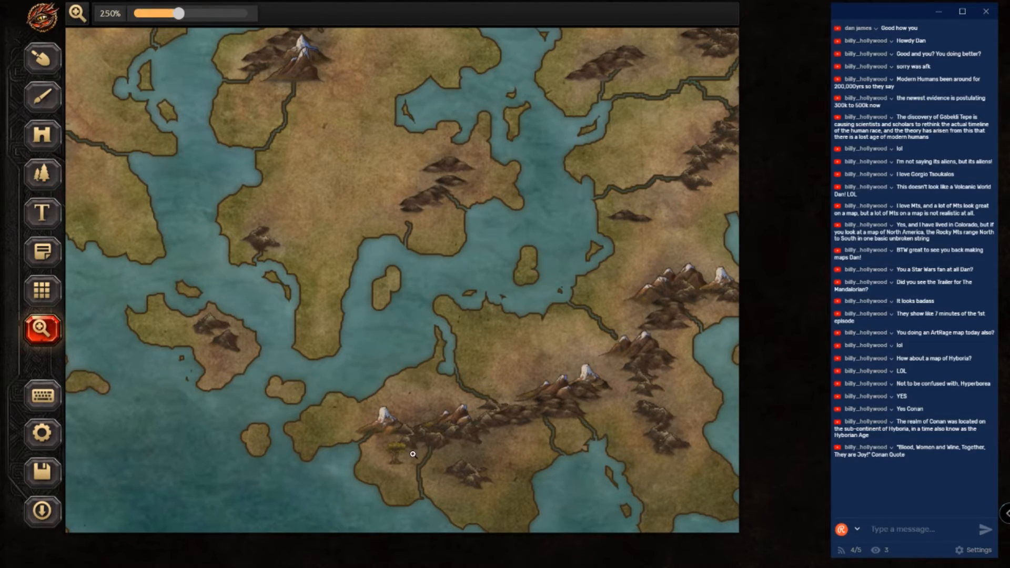
left_click(52, 174)
left_click(438, 452)
mouse_move(448, 447)
left_mouse_down()
mouse_move(532, 429)
mouse_move(490, 447)
mouse_move(504, 476)
left_mouse_up()
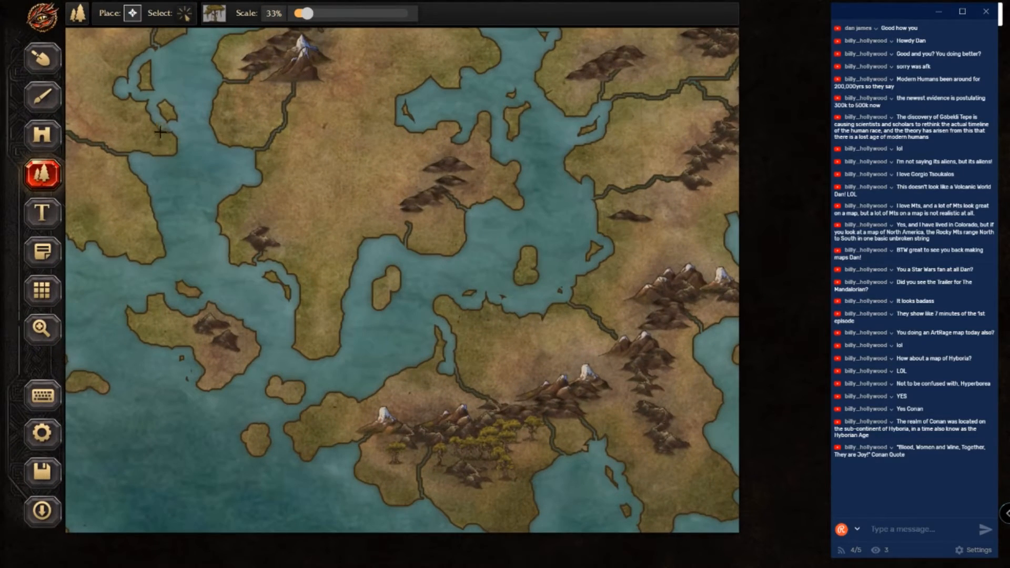
Step: Check the size of the planted swamp trees against the surrounding mountains and continents at a wider view
left_click(44, 327)
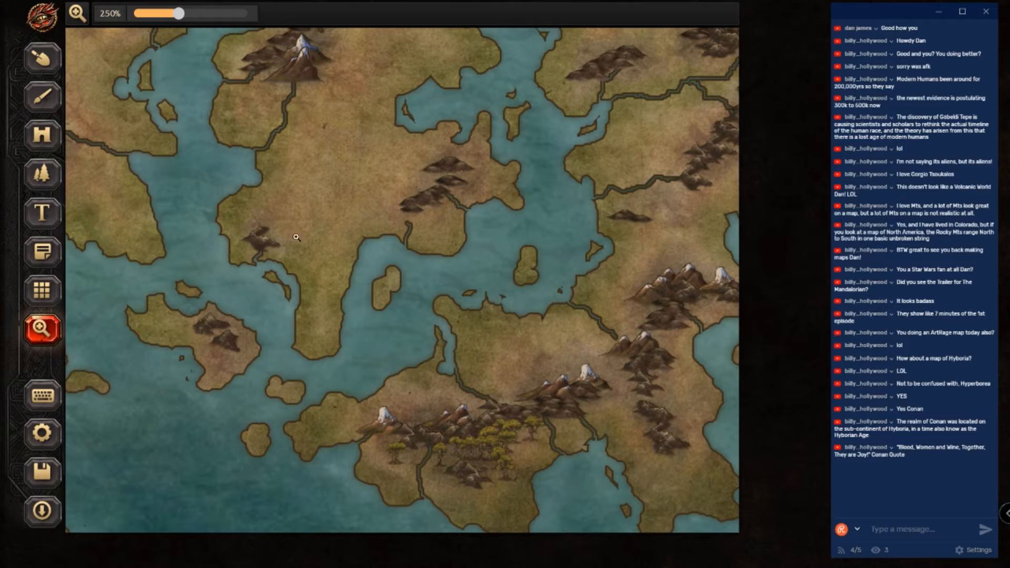
left_click_drag(325, 167, 386, 207)
mouse_move(179, 13)
left_mouse_down()
mouse_move(144, 17)
mouse_move(167, 19)
left_mouse_up()
scroll(295, 106, "down", 5)
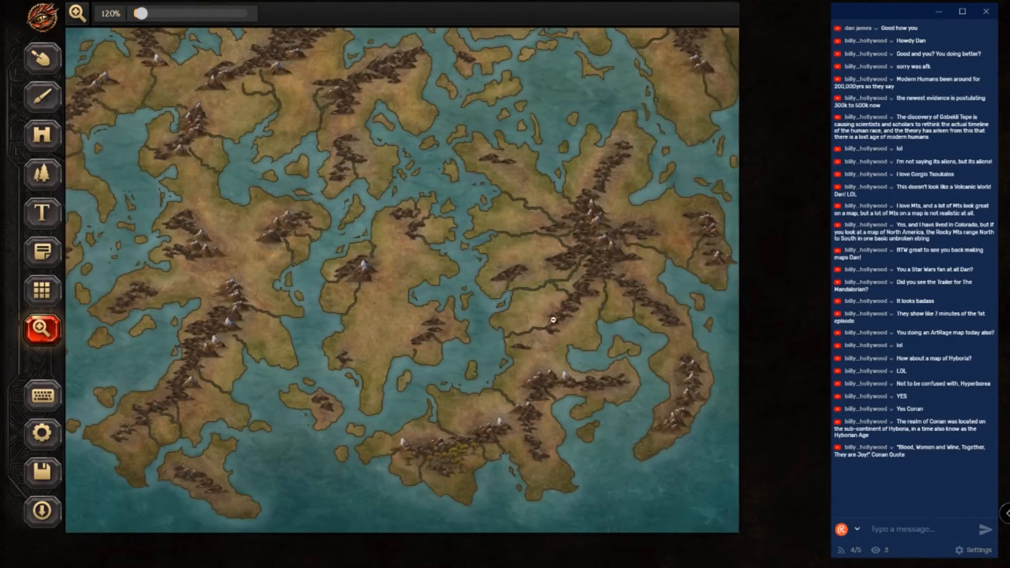
scroll(579, 441, "up", 3, "ctrl")
scroll(582, 392, "down", 3)
scroll(581, 387, "up", 2, "ctrl")
scroll(584, 384, "down", 4, "ctrl")
scroll(585, 378, "down", 1, "ctrl")
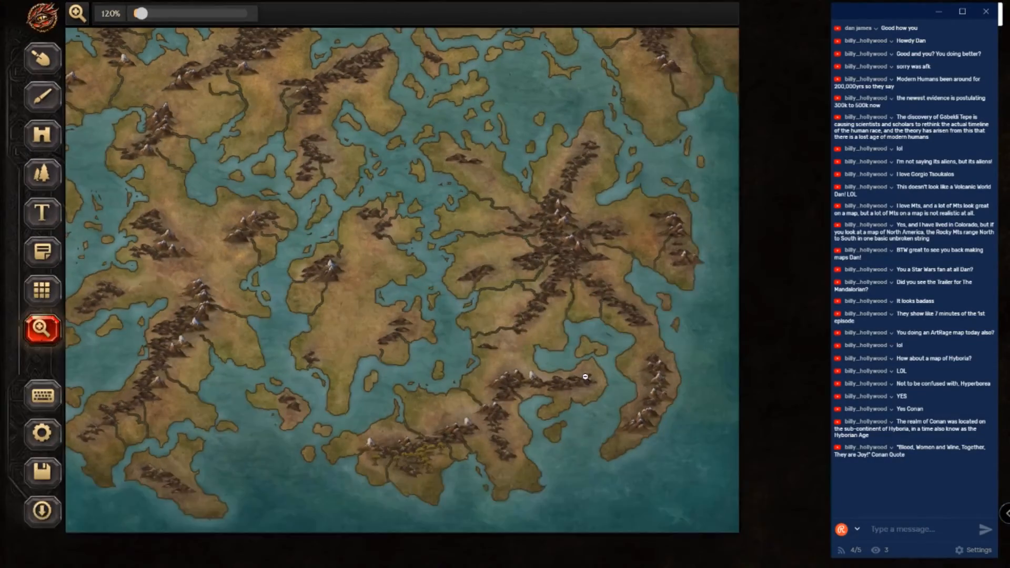
scroll(563, 404, "up", 1, "ctrl")
scroll(580, 394, "down", 1)
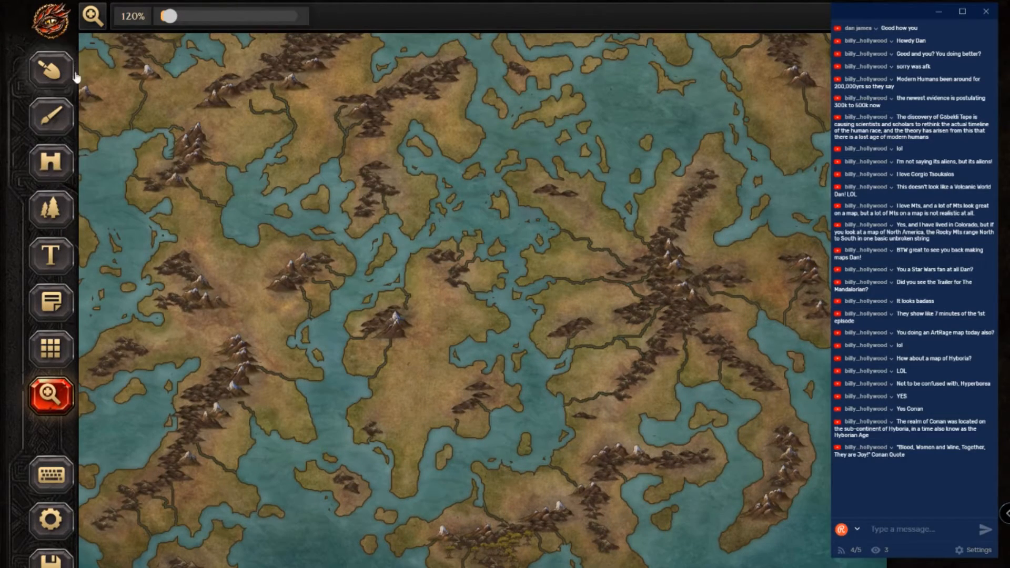
left_click(58, 118)
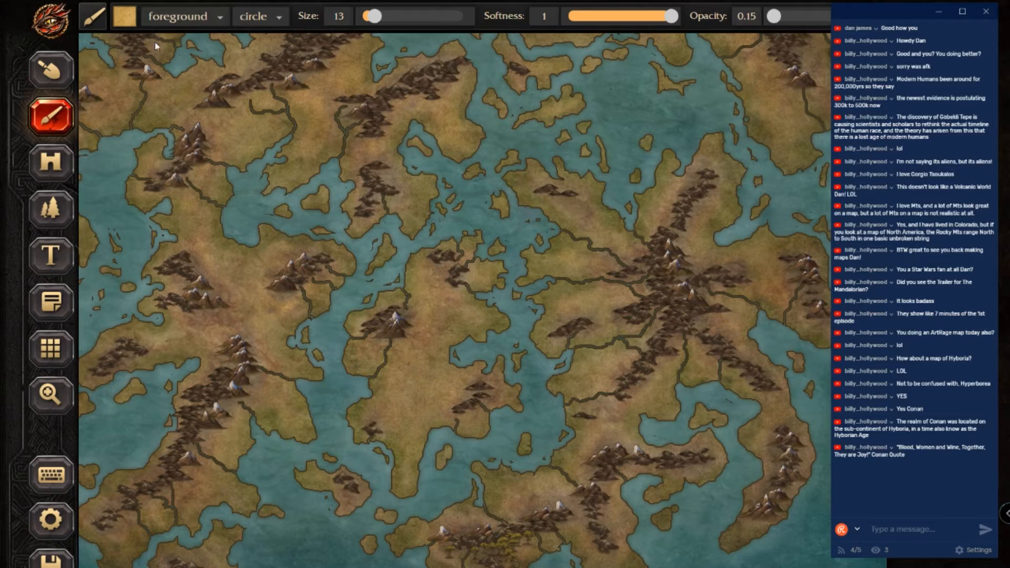
Step: Delete the trial swamp trees from the southern landmass
left_click(47, 220)
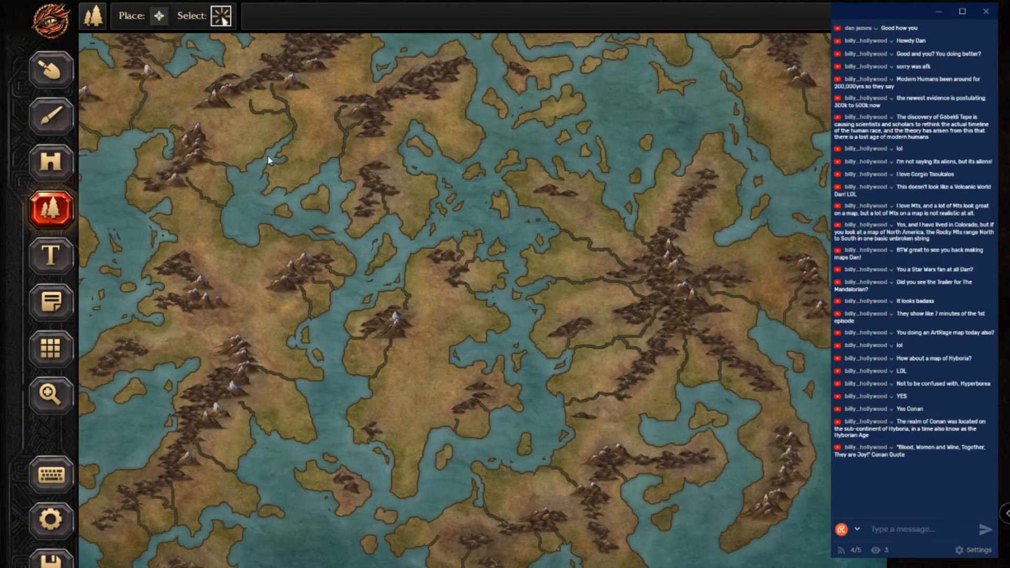
left_click(142, 68)
key("Delete")
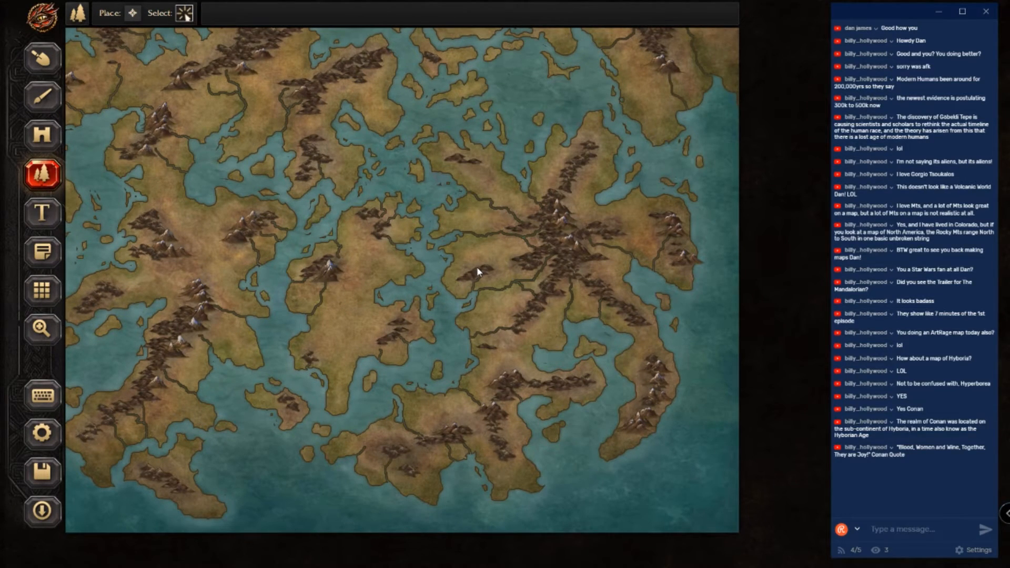
Step: Set the swamp tree scale to 24% and plant them across the southern landmass, the eastern crescent and the southern slopes of the radiating mountains
key("p")
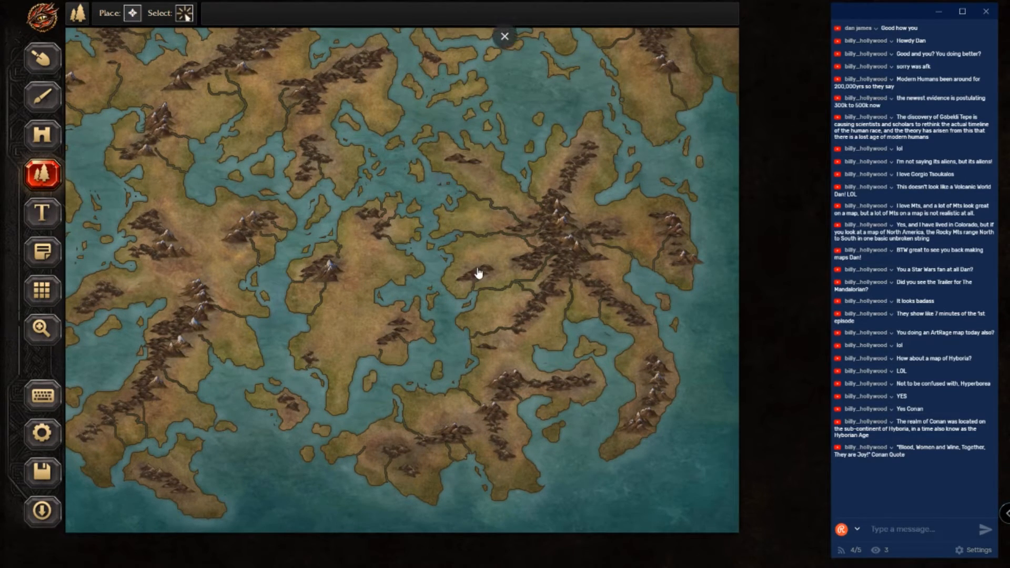
scroll(477, 273, "down", 3)
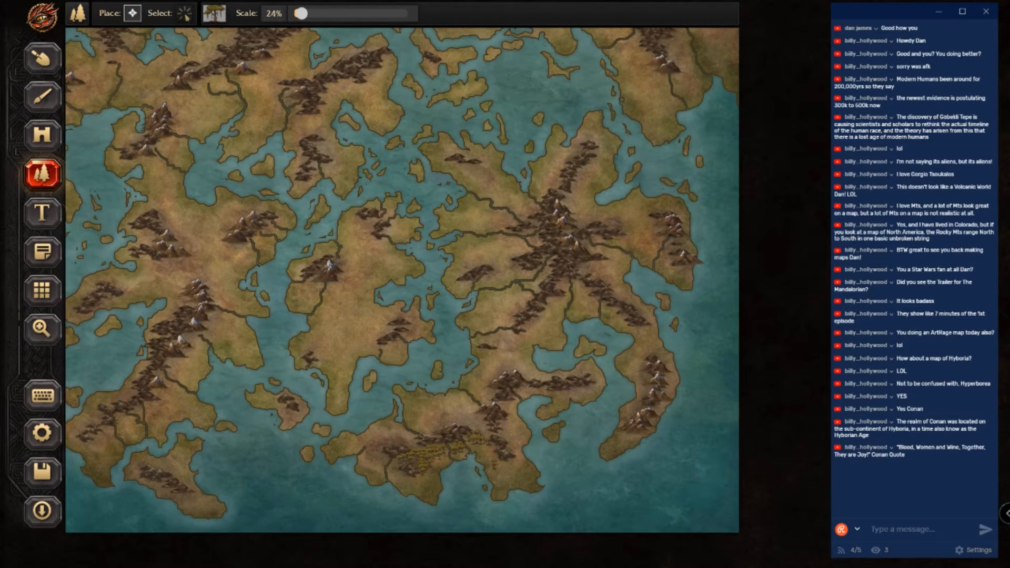
mouse_move(499, 468)
left_mouse_down()
mouse_move(520, 471)
mouse_move(507, 434)
mouse_move(510, 406)
mouse_move(527, 389)
left_mouse_up()
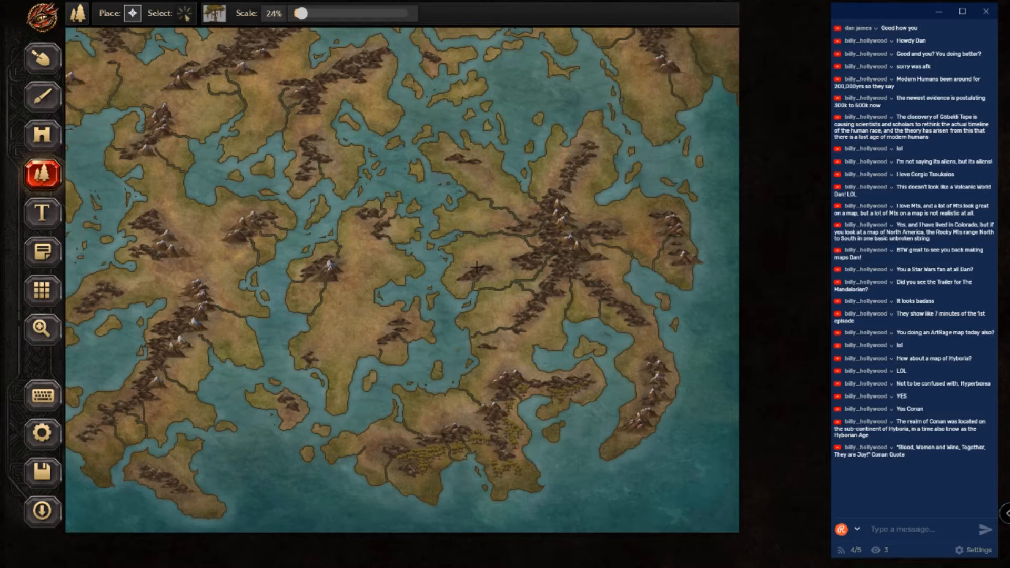
left_click_drag(338, 445, 353, 443)
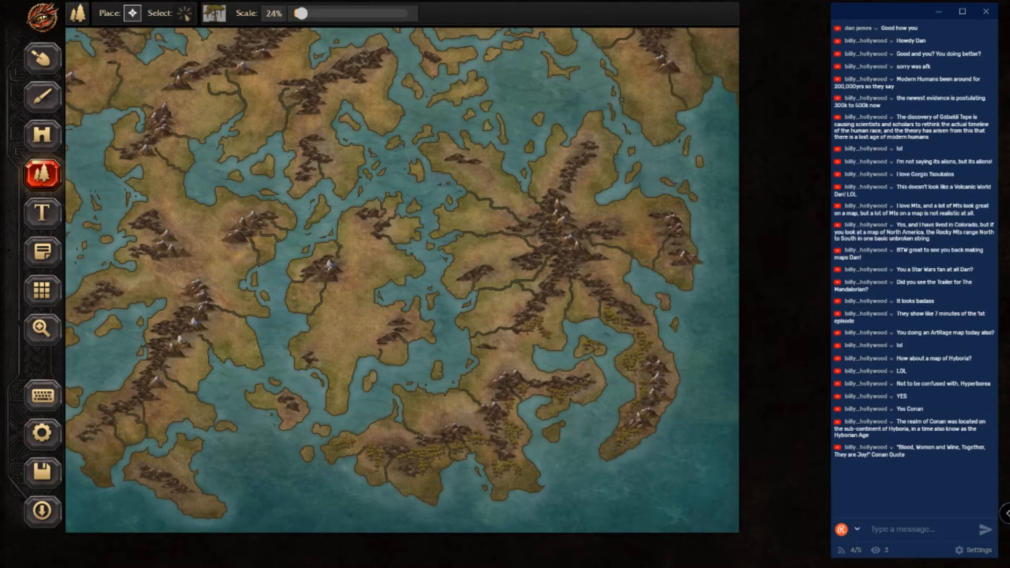
mouse_move(555, 326)
left_mouse_down()
mouse_move(567, 287)
mouse_move(579, 291)
left_mouse_up()
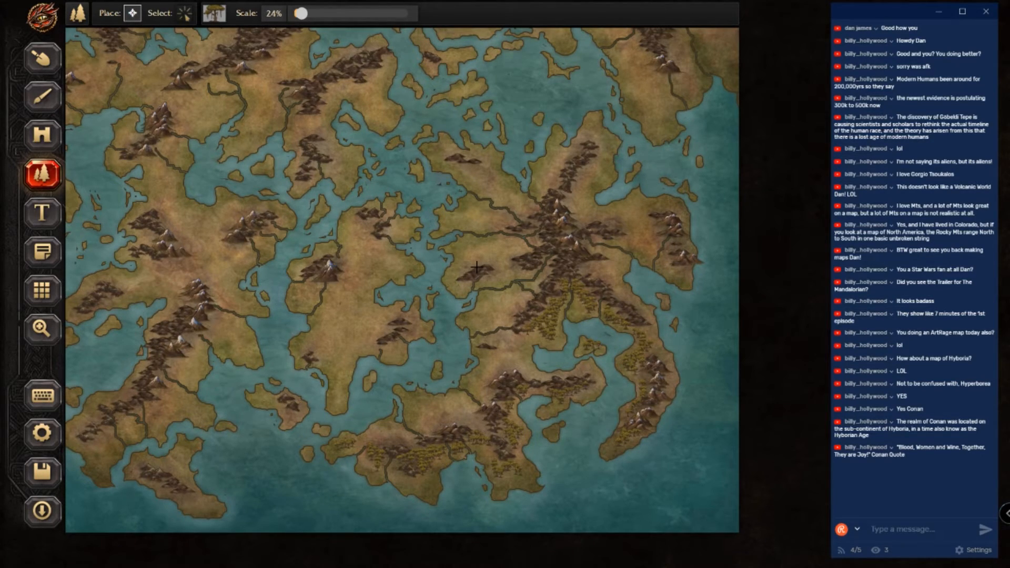
Step: Plant swamp trees along the mountain range and eastern lowlands of the southwestern peninsula
left_click_drag(126, 424, 132, 428)
left_click(162, 395)
left_click(170, 397)
left_click(166, 409)
left_click(179, 402)
left_click(186, 404)
left_click(193, 407)
left_click(181, 395)
left_click(174, 392)
left_click(168, 384)
left_click(170, 368)
left_click(178, 368)
left_click(183, 364)
left_click(187, 357)
left_click(217, 338)
left_click(220, 341)
left_click(223, 346)
left_click(230, 345)
left_click(236, 348)
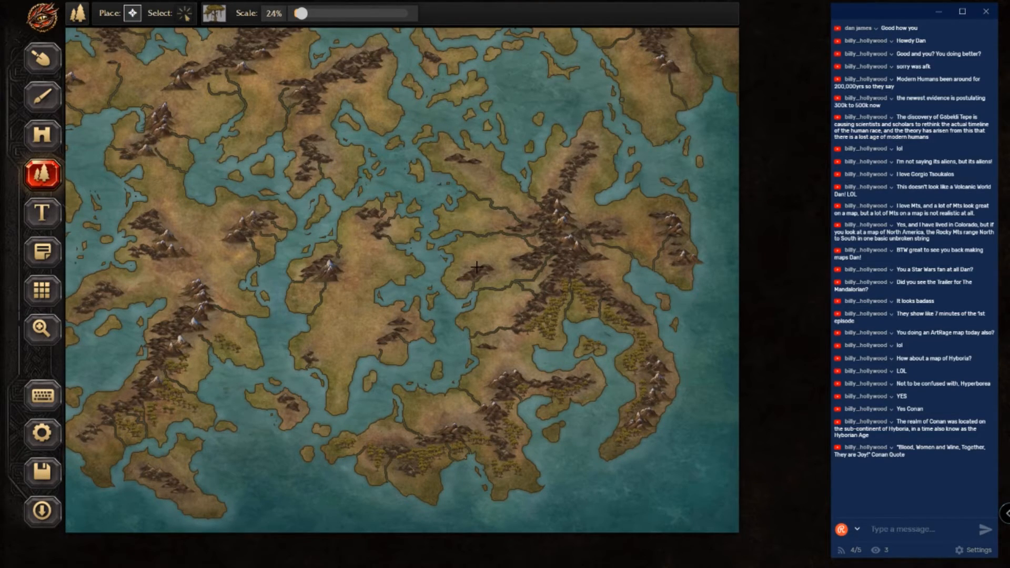
Step: Plant swamp trees on the small mountainous island east of the southwestern peninsula and on the island south of it
left_click(260, 397)
left_click(267, 397)
left_click(270, 397)
left_click(171, 466)
left_click(177, 469)
left_click(182, 467)
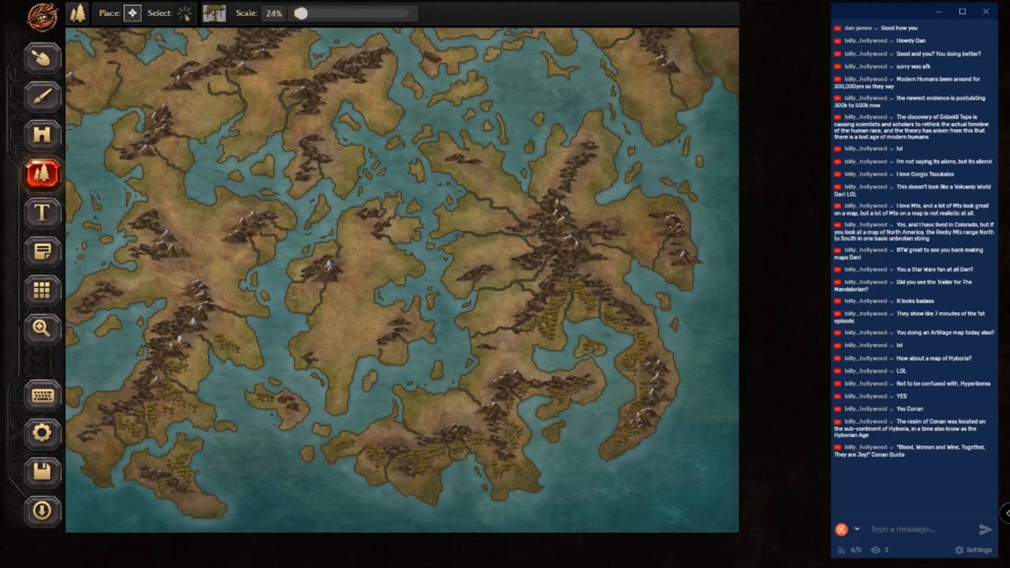
Step: Fill the southern and western edges of the southwestern peninsula with swamp trees
left_click(85, 443)
left_click(90, 448)
left_click(99, 442)
left_click(106, 436)
left_click(110, 443)
left_click(111, 452)
left_click(101, 463)
left_click(89, 418)
left_click(83, 416)
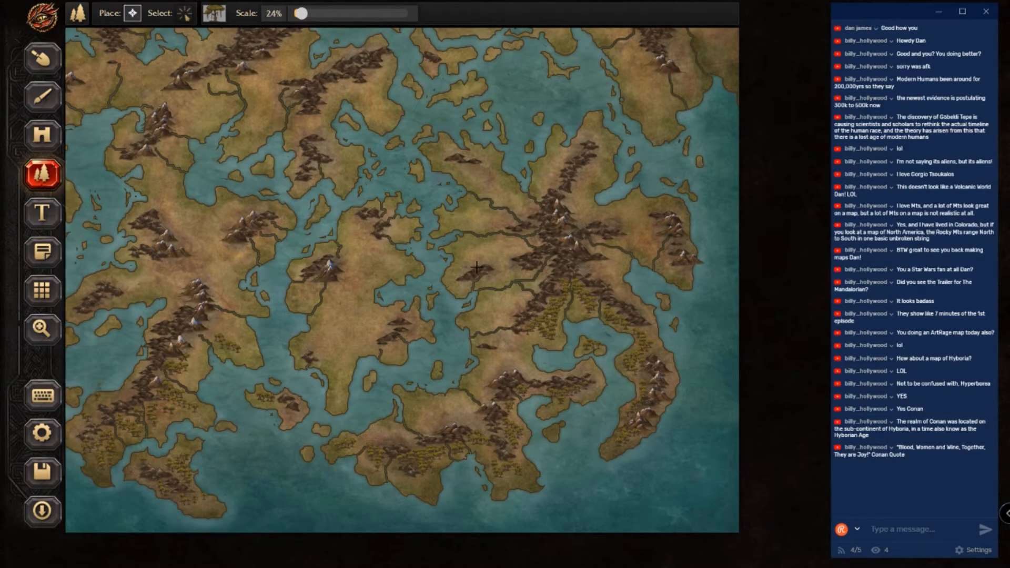
left_click(120, 397)
Step: Plant swamp trees on the east side of the small mountainous island, the nearby islets and the central landmass's southern tip
left_click(288, 414)
left_click(287, 420)
left_click(295, 416)
left_click(327, 433)
left_click(321, 430)
left_click(330, 404)
left_click(334, 406)
left_click(338, 396)
left_click(336, 394)
left_click(334, 387)
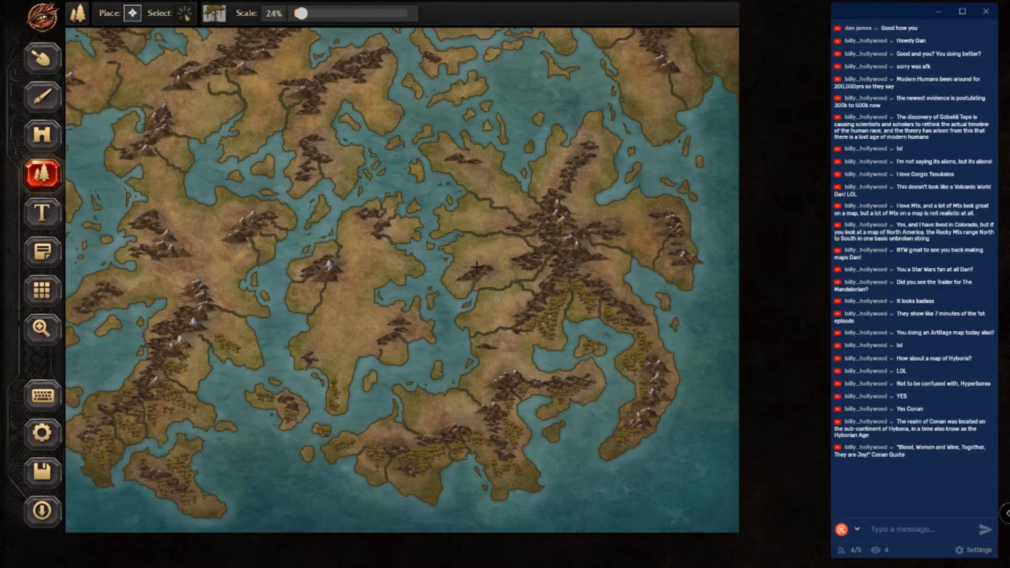
Step: Dot swamp trees over the small islets around the southern end of the central landmass
left_click(308, 457)
left_click(307, 447)
left_click(368, 384)
left_click(371, 378)
left_click(375, 376)
left_click(438, 370)
left_click(409, 414)
Step: Plant swamp trees on the eastern continent's southwestern coast and on the western peninsula of the southwestern continent
left_click_drag(468, 320, 476, 330)
left_click_drag(76, 318, 112, 321)
left_click(138, 320)
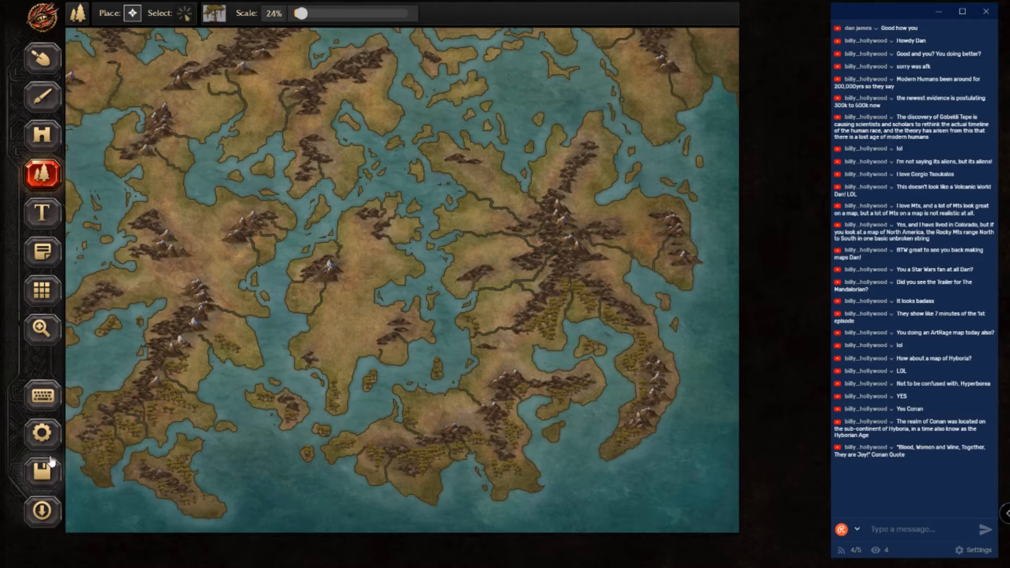
Step: Extend the swamp trees over the far western island and the remaining southern coasts and islets, with the whole map in view
left_click(40, 328)
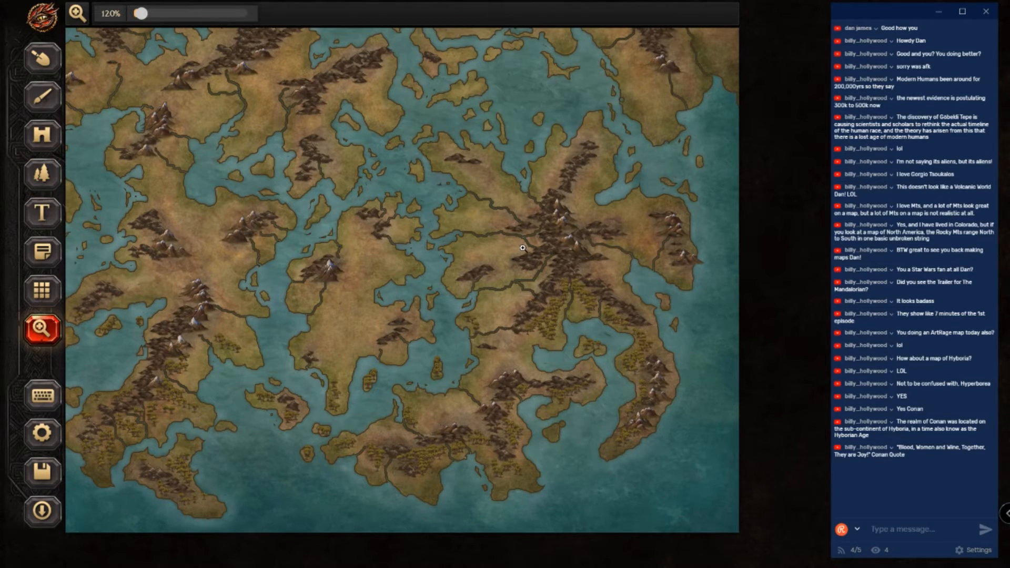
left_click_drag(140, 14, 136, 16)
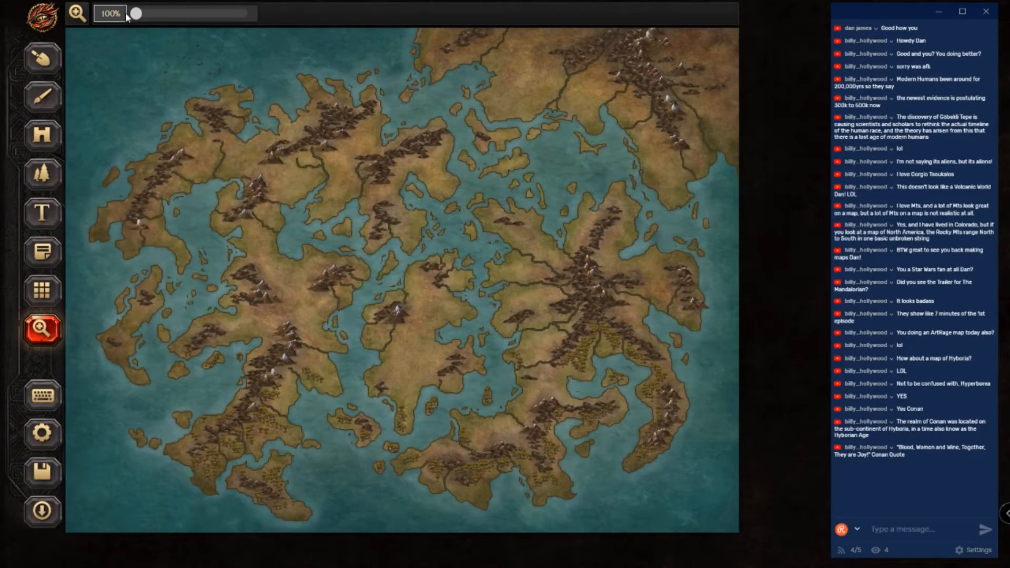
left_click(42, 173)
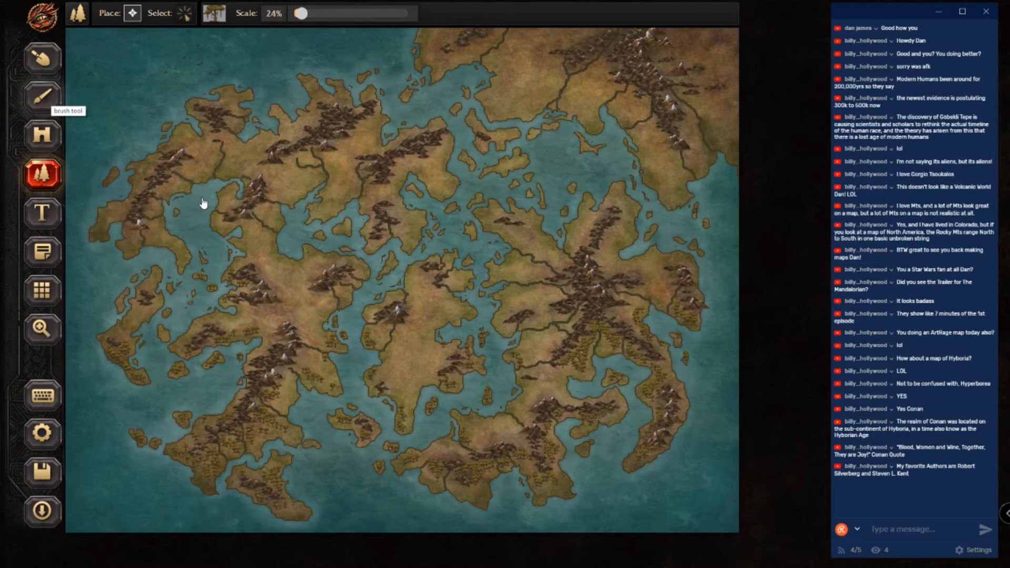
Step: Switch the placement pattern from swamp trees to Trees
left_click(42, 58)
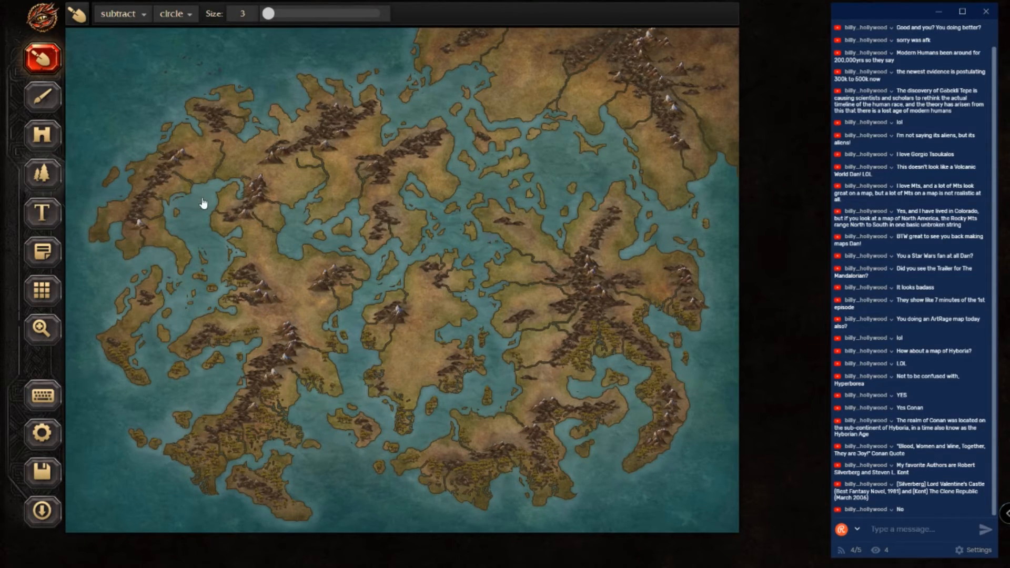
left_click(42, 174)
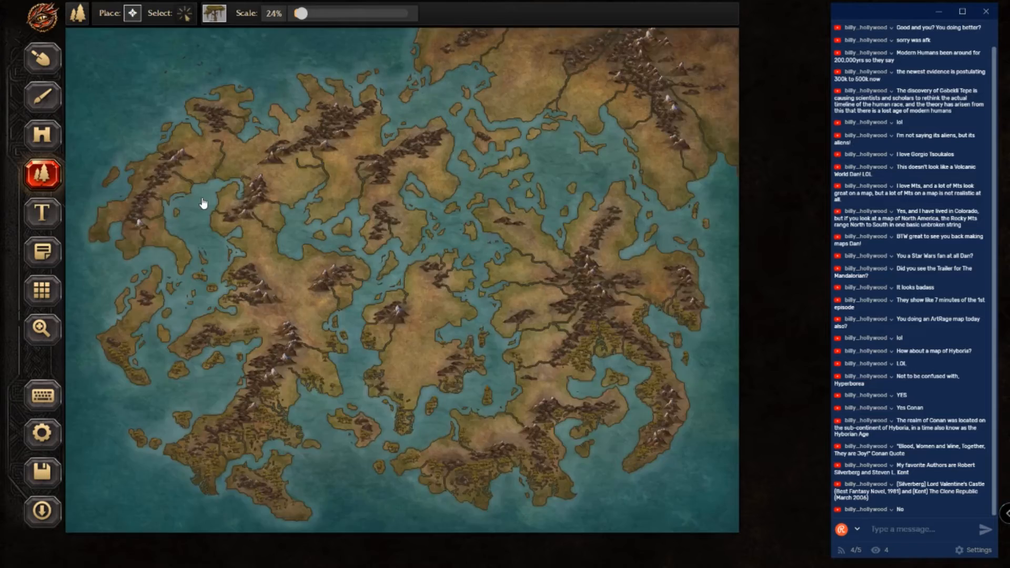
left_click(214, 13)
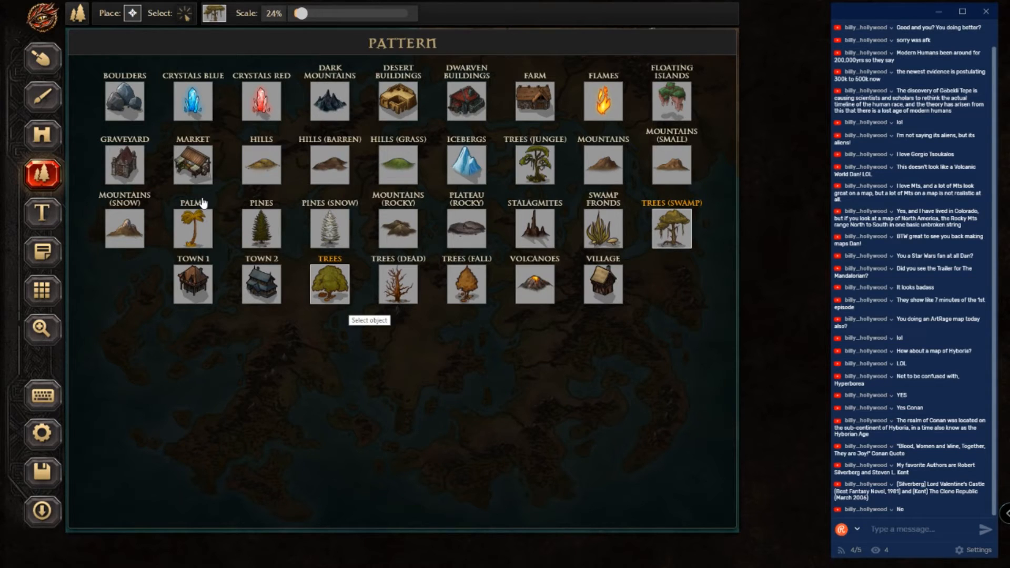
left_click(202, 201)
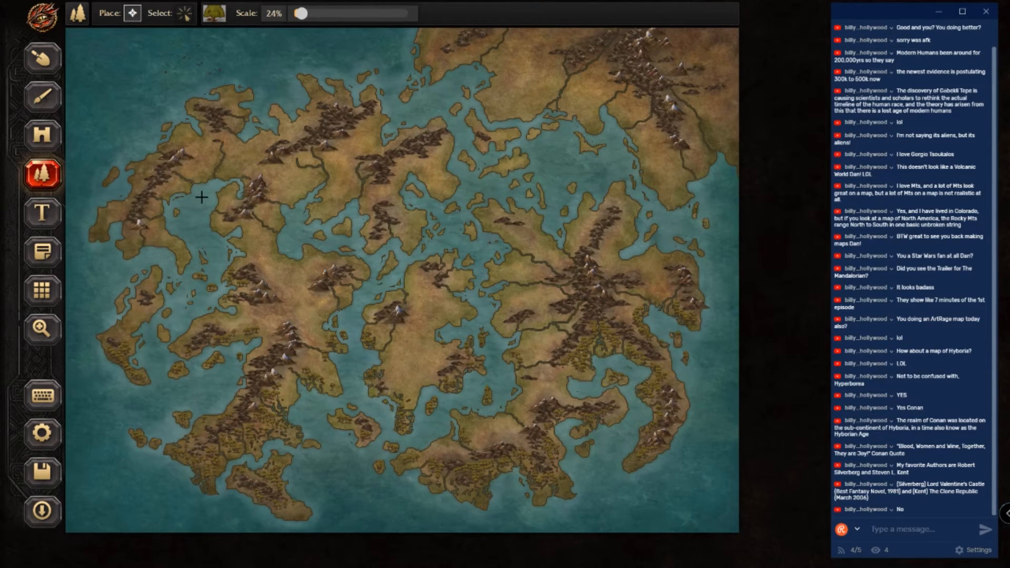
Step: Plant Trees around the central landmass's mountains and a small patch in the southern part of the northern continent
left_click(342, 189)
left_click_drag(395, 344, 416, 318)
mouse_move(419, 380)
left_mouse_down()
mouse_move(440, 361)
mouse_move(433, 365)
left_mouse_up()
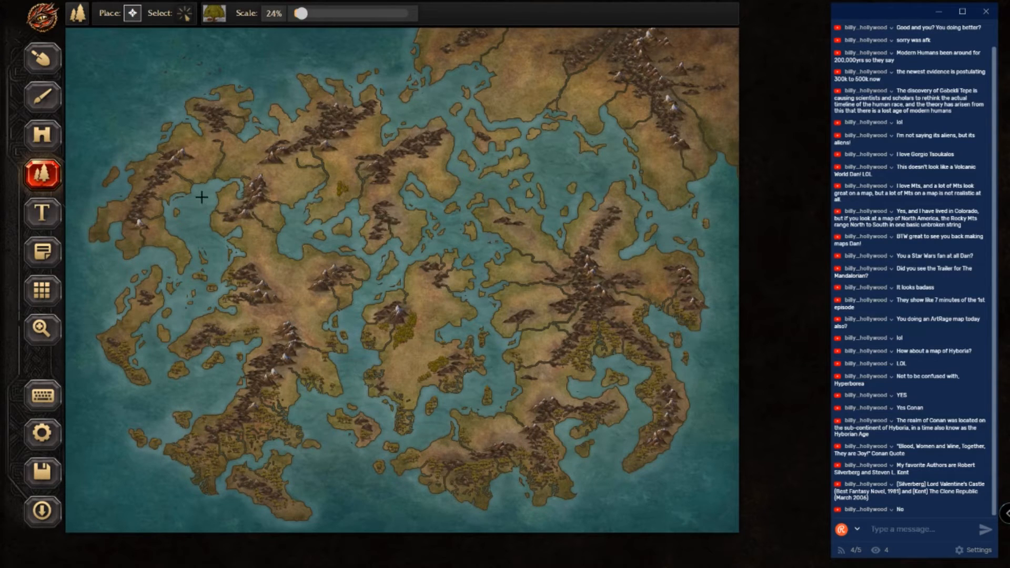
left_click_drag(437, 294, 422, 277)
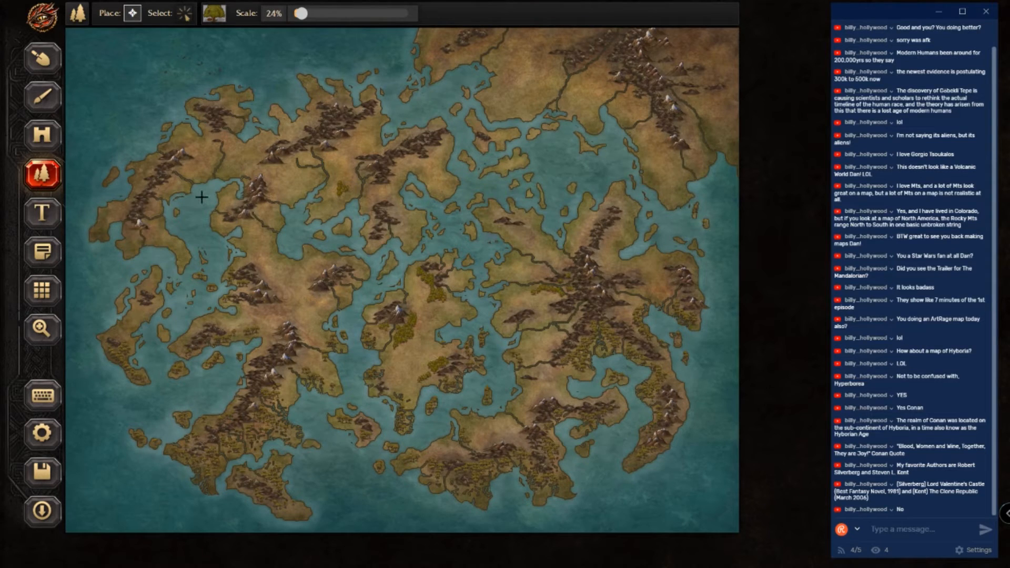
Step: Cover the western and northwestern flanks of the eastern continent's central mountain range with trees, filling the land between the rivers
left_click(547, 293)
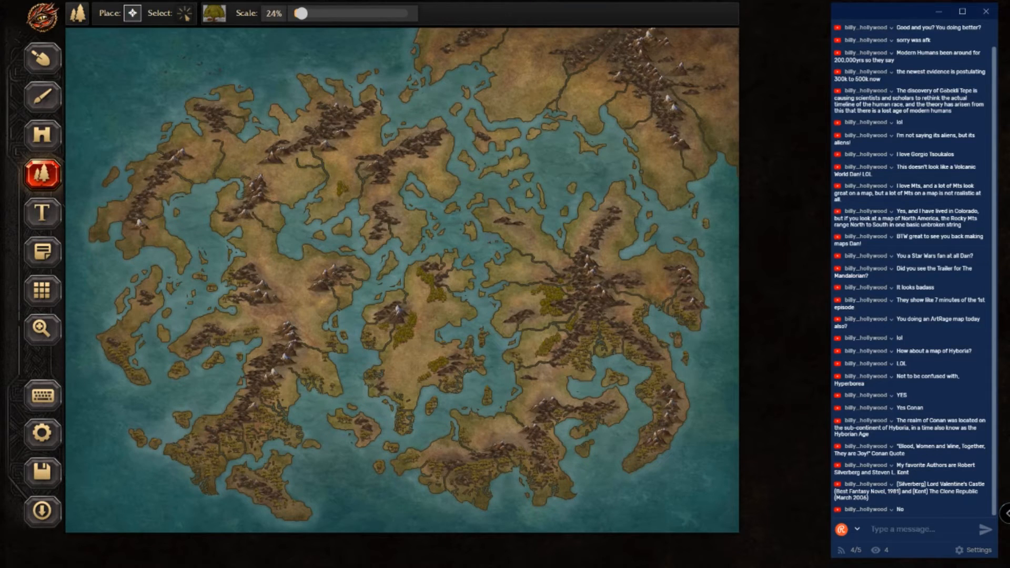
left_click(541, 270)
left_click(533, 267)
left_click(532, 275)
left_click(540, 276)
left_click(547, 274)
left_click(550, 273)
left_click(558, 265)
left_click(550, 259)
left_click(545, 255)
left_click(540, 250)
left_click(547, 250)
left_click(551, 252)
left_click(555, 254)
left_click(559, 260)
left_click(563, 264)
left_click(565, 260)
left_click(573, 251)
left_click(576, 248)
left_click(583, 244)
left_click(586, 234)
left_click(584, 235)
left_click(579, 235)
left_click(580, 233)
left_click(586, 227)
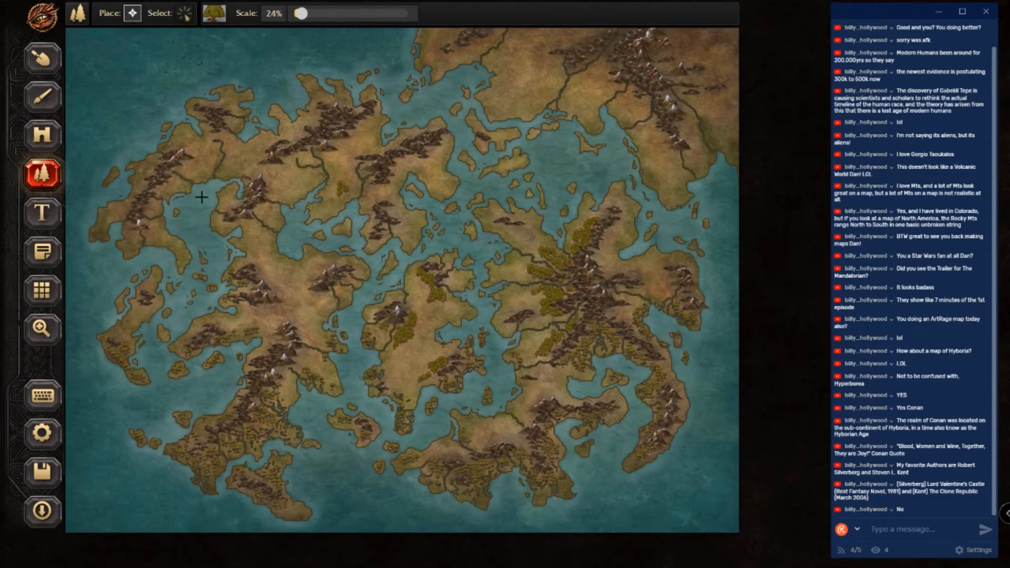
Step: Plant trees along the eastern side of the northern arm of the eastern continent's mountain range
left_click(599, 254)
left_click(605, 249)
left_click(609, 238)
left_click(613, 231)
left_click(603, 256)
left_click(602, 261)
left_click(605, 267)
left_click(612, 270)
left_click(610, 262)
left_click(610, 256)
left_click(608, 251)
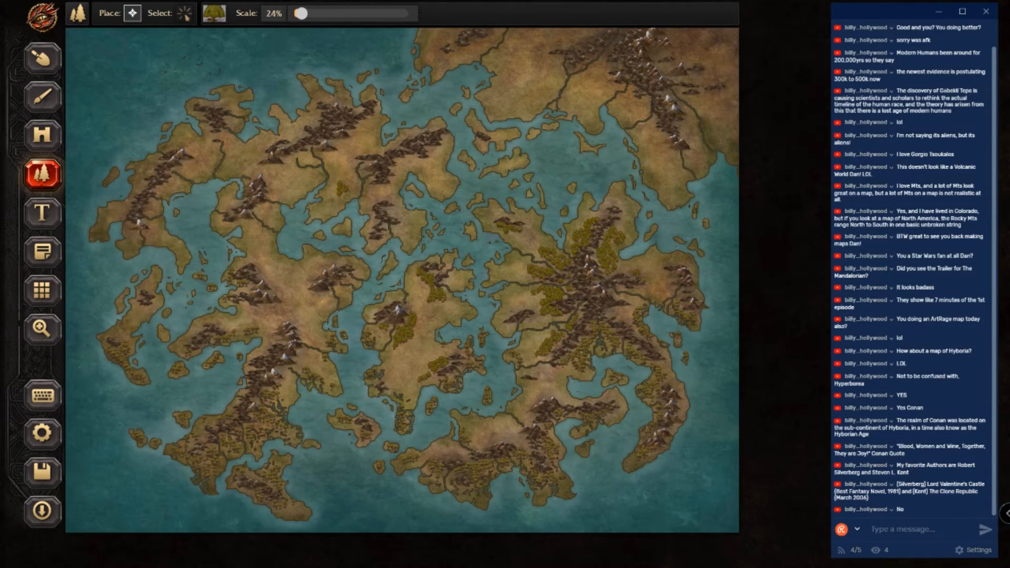
Step: Plant trees on the small island north of the eastern continent and southeast of the northern continent's easternmost mountains
left_click(506, 164)
left_click(510, 165)
left_click(514, 163)
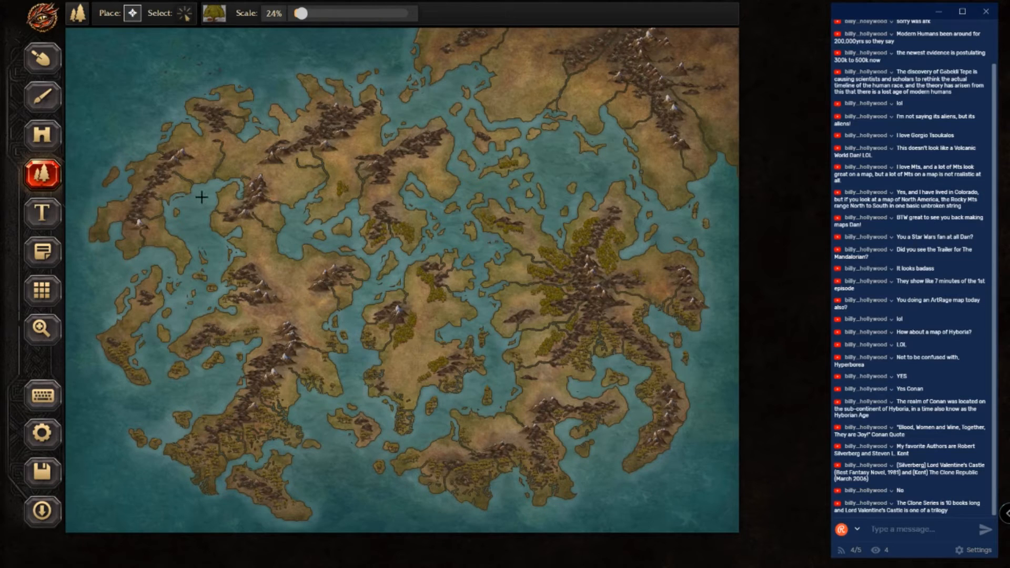
mouse_move(399, 170)
left_mouse_down()
mouse_move(404, 161)
mouse_move(430, 165)
mouse_move(431, 150)
mouse_move(440, 151)
left_mouse_up()
left_click(426, 186)
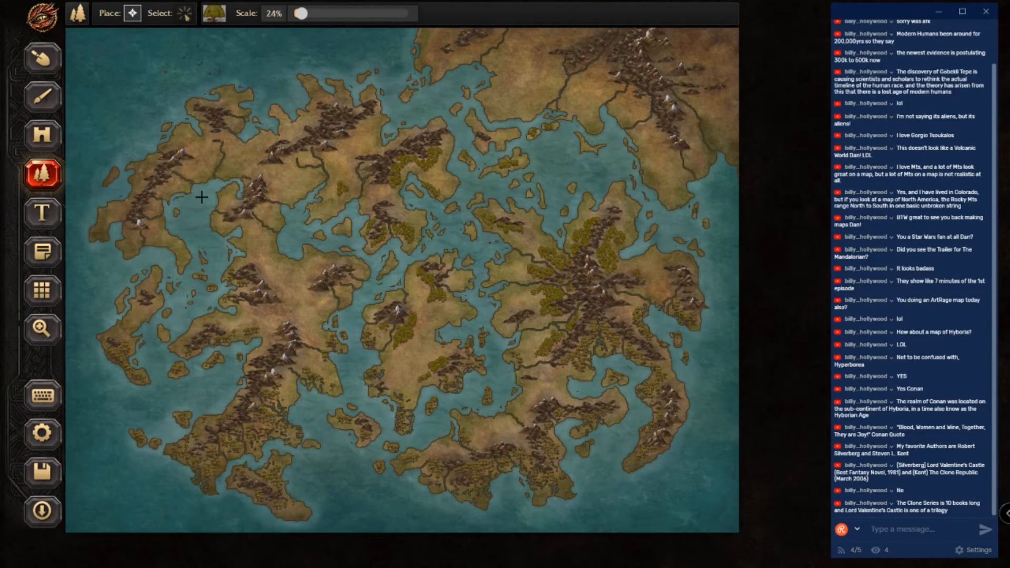
Step: Plant trees around the snowy peaks in the northern continent's center and beside the mountains on its western arm
left_click(275, 190)
mouse_move(285, 198)
left_mouse_down()
mouse_move(258, 169)
mouse_move(306, 159)
left_mouse_up()
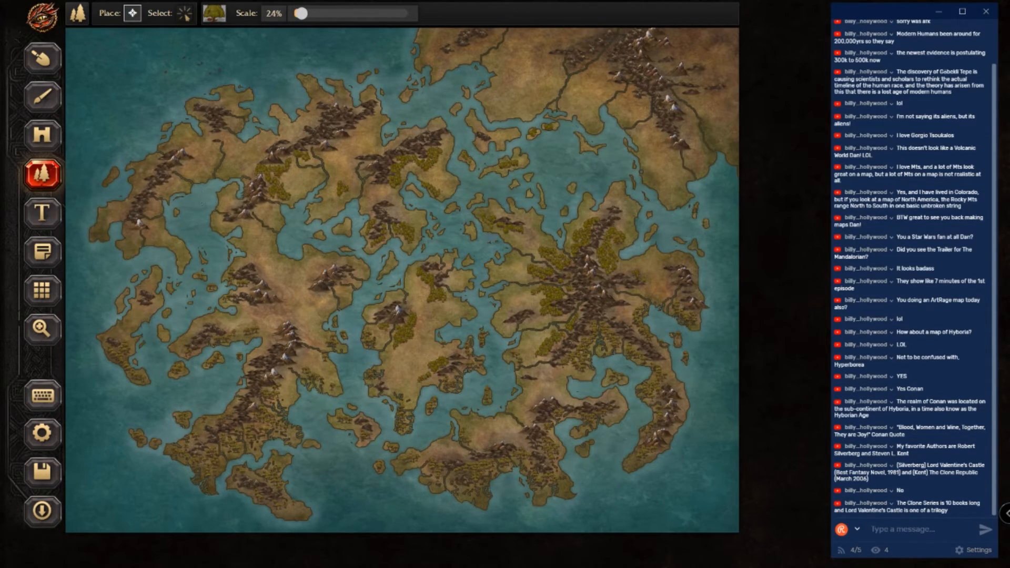
mouse_move(263, 204)
left_mouse_down()
mouse_move(245, 234)
mouse_move(253, 223)
mouse_move(220, 220)
mouse_move(232, 226)
left_mouse_up()
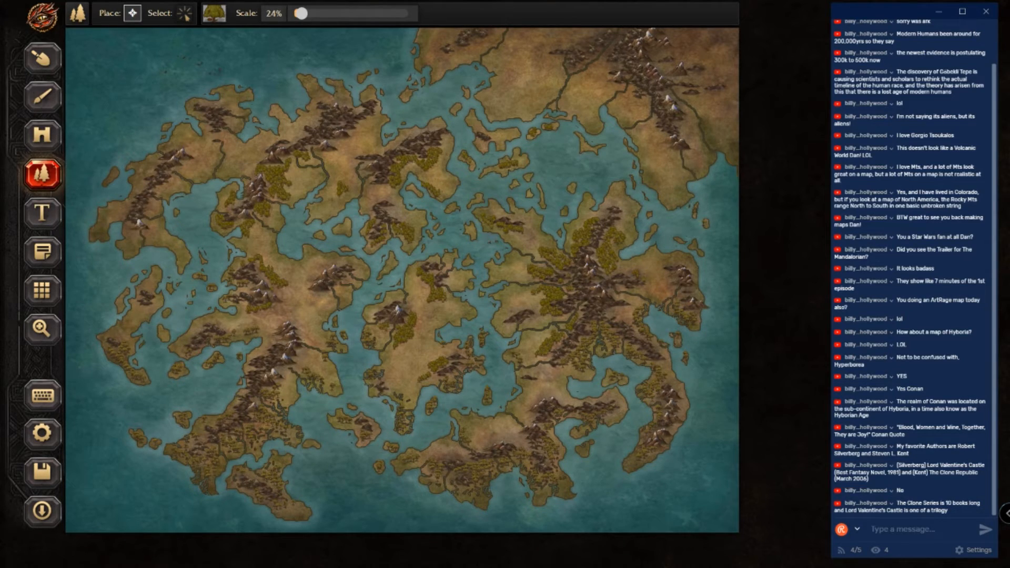
left_click(152, 228)
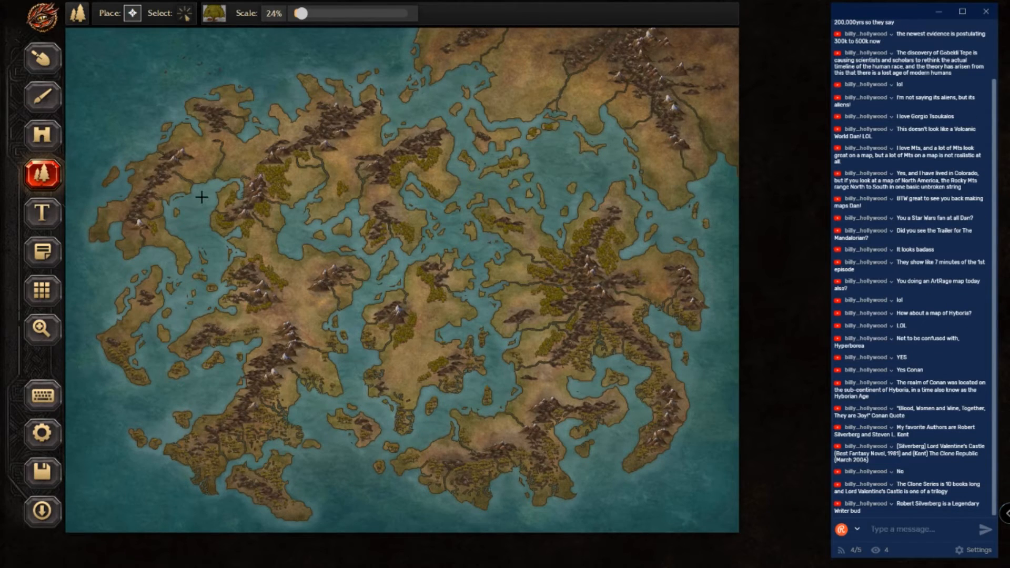
mouse_move(179, 181)
left_mouse_down()
mouse_move(179, 169)
mouse_move(207, 157)
mouse_move(196, 167)
mouse_move(196, 154)
left_mouse_up()
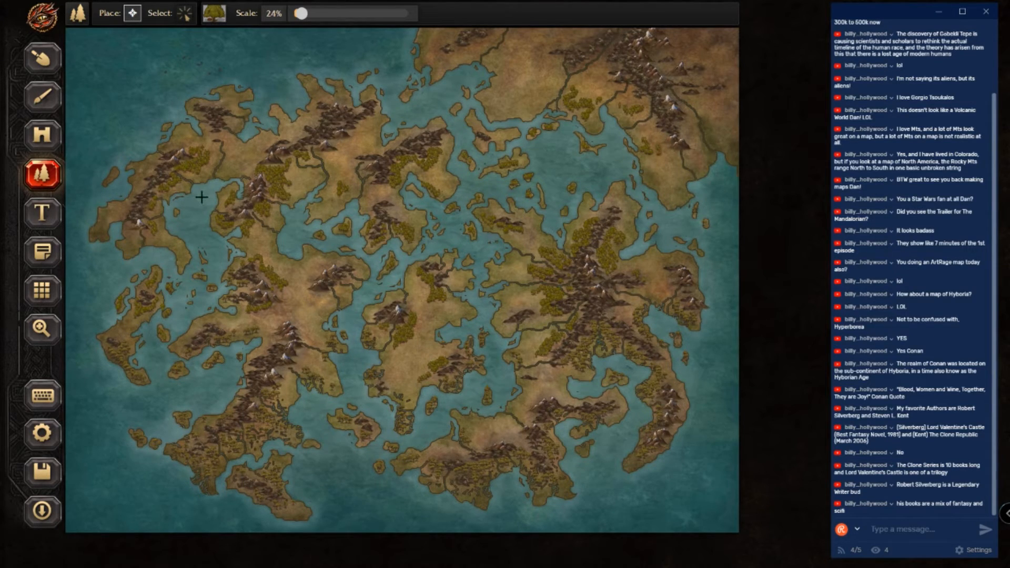
Step: Fill the northeastern continent's land east of the mountains, its southwestern coast and its western end with trees
mouse_move(655, 182)
left_mouse_down()
mouse_move(674, 195)
mouse_move(679, 173)
mouse_move(684, 182)
left_mouse_up()
mouse_move(692, 148)
left_mouse_down()
mouse_move(706, 162)
mouse_move(682, 130)
left_mouse_up()
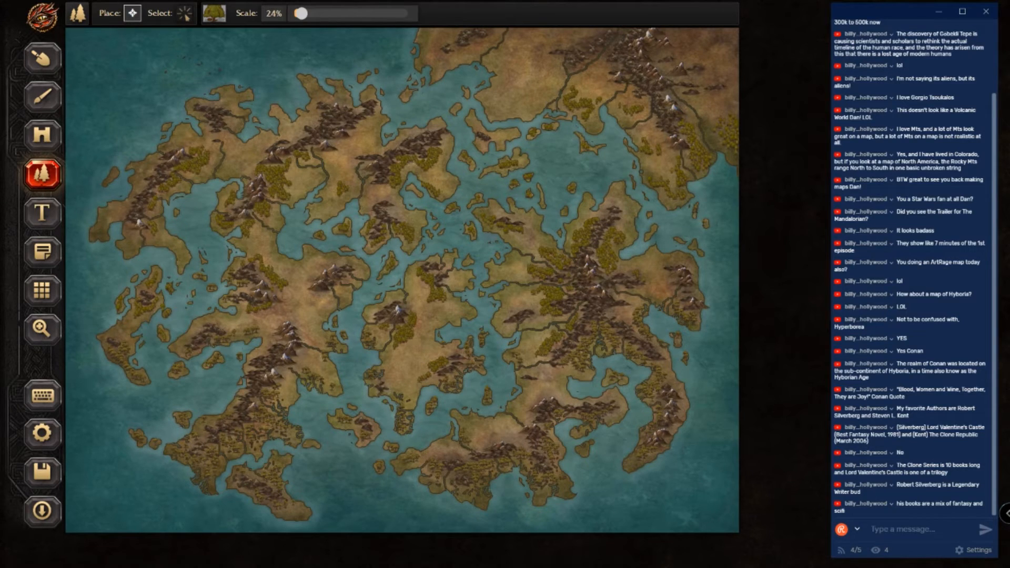
left_click_drag(721, 113, 713, 108)
mouse_move(500, 81)
left_mouse_down()
mouse_move(493, 63)
mouse_move(494, 117)
mouse_move(551, 93)
left_mouse_up()
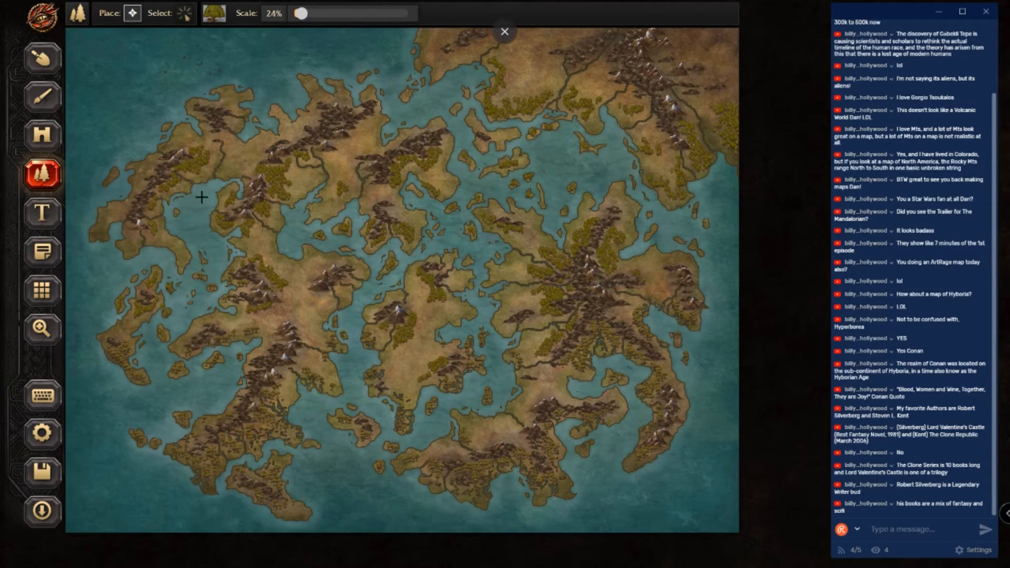
left_click_drag(431, 58, 436, 70)
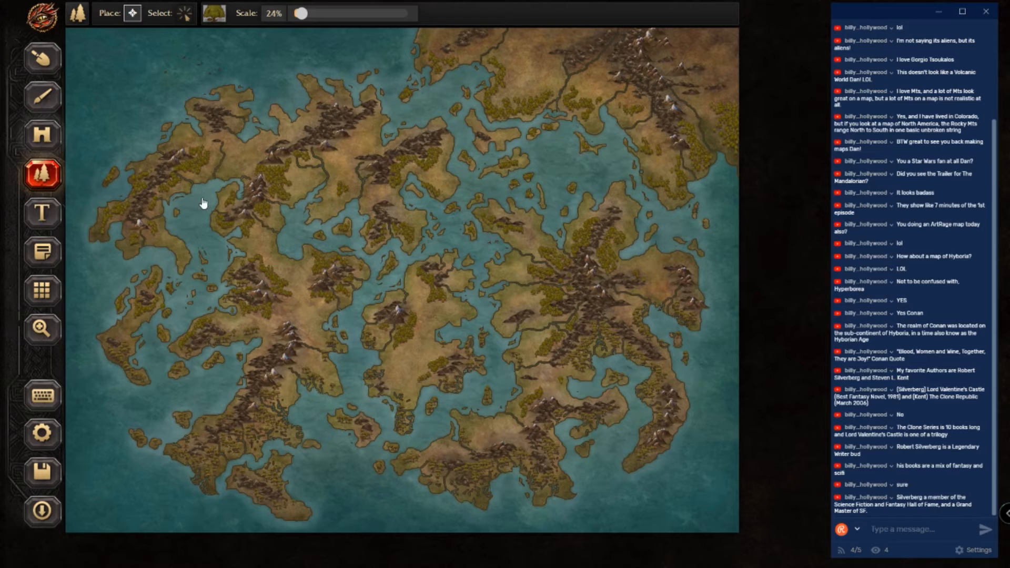
Step: Switch to placing objects, browse the object library and choose City-01 as the object to place
key("3")
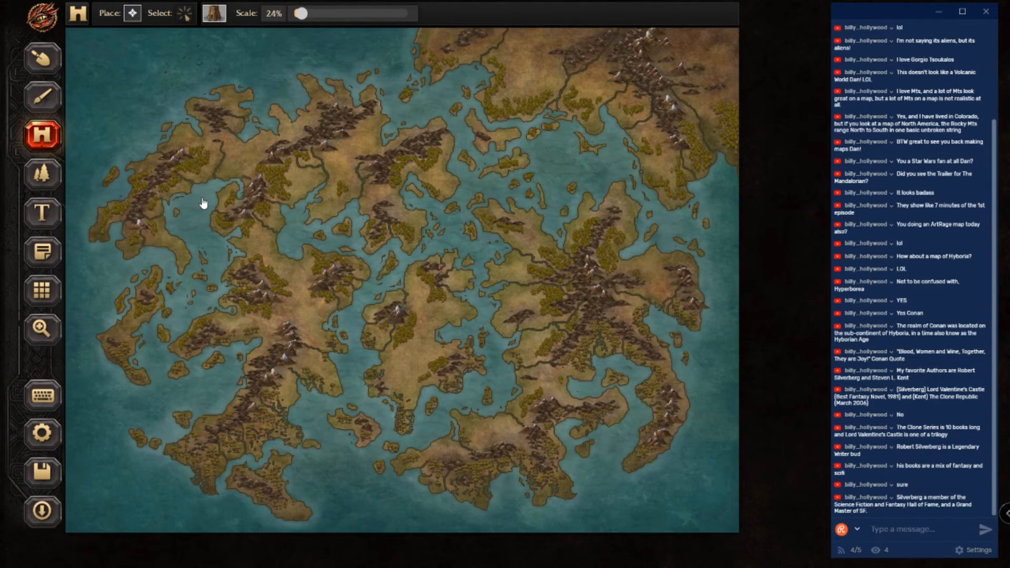
key("q")
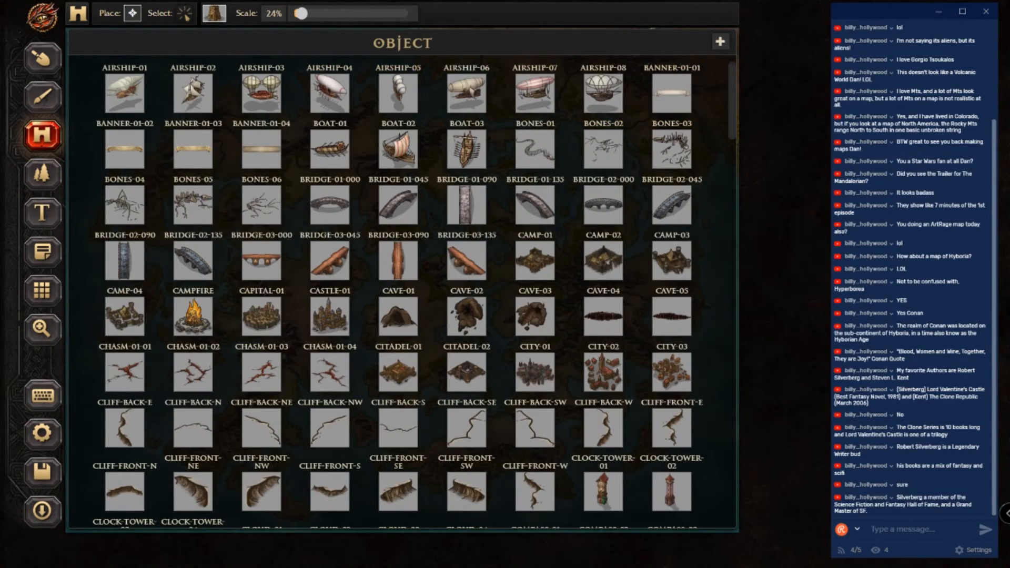
scroll(203, 203, "down", 10)
scroll(415, 296, "down", 1)
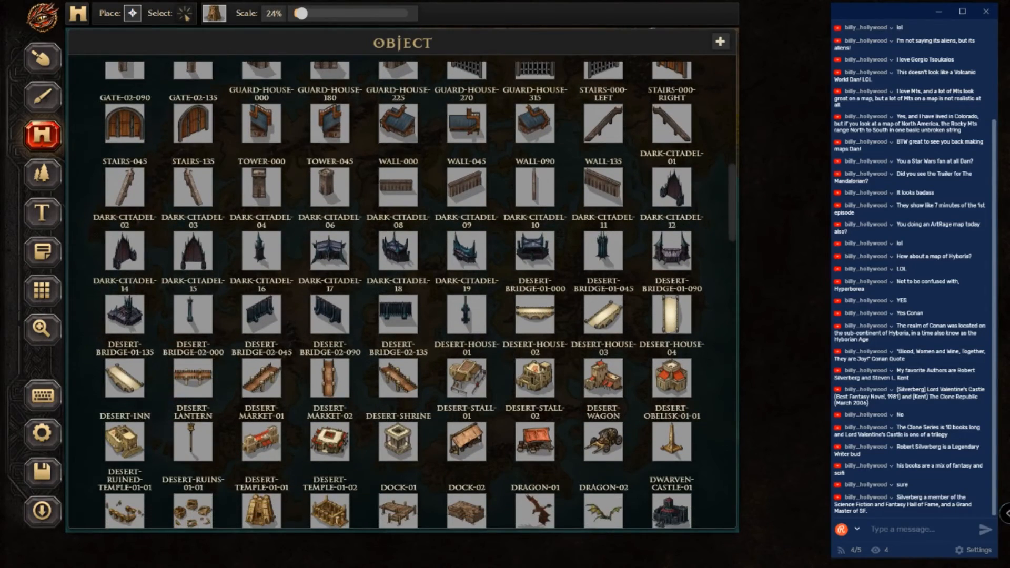
scroll(402, 295, "down", 4)
scroll(398, 295, "down", 1)
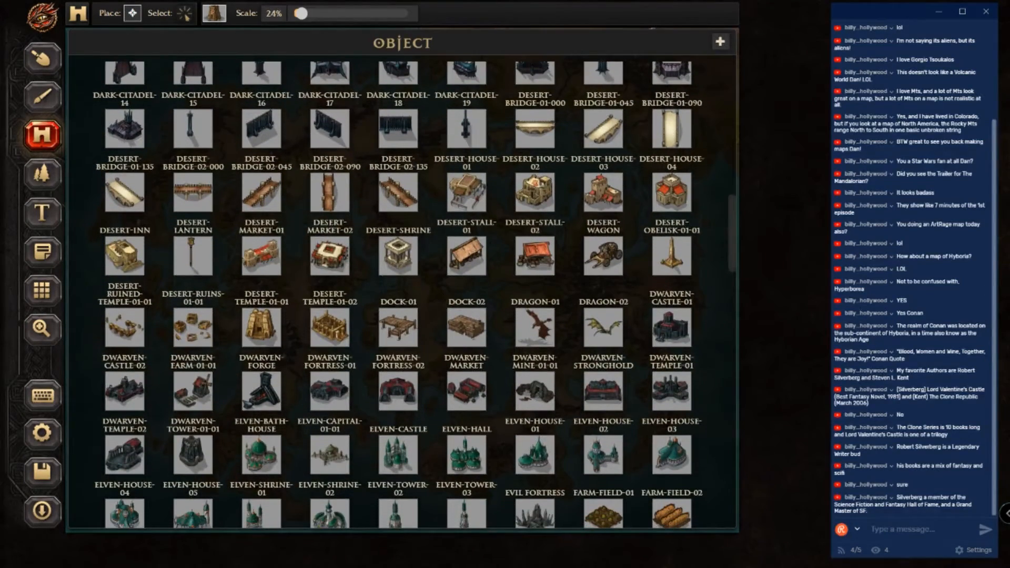
scroll(403, 294, "down", 2)
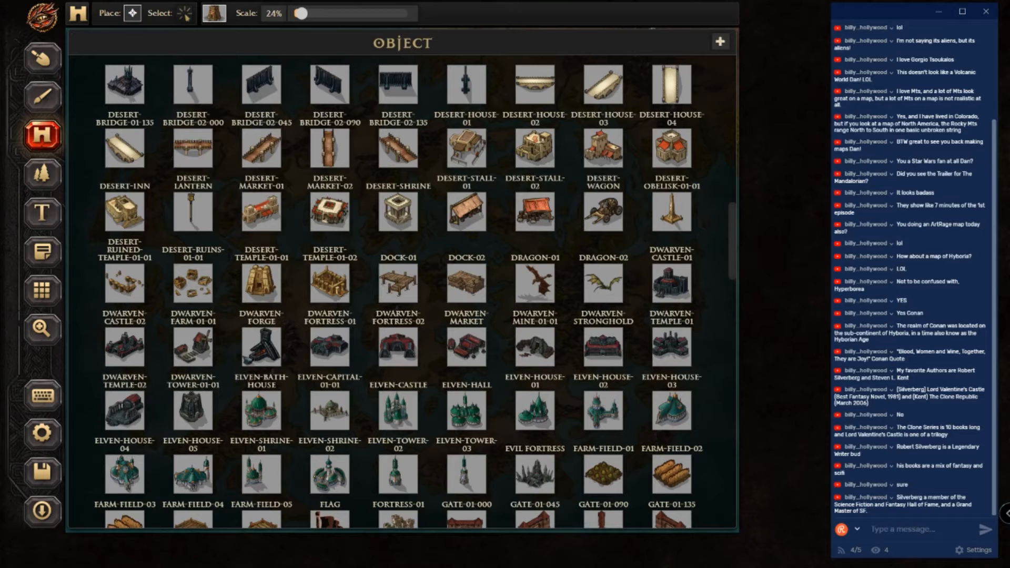
scroll(403, 295, "down", 1)
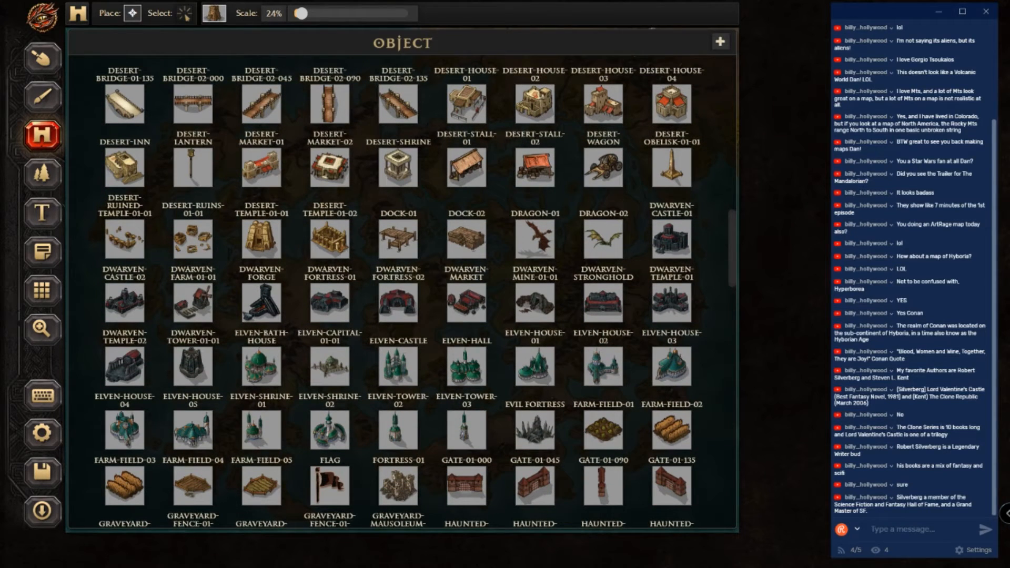
scroll(399, 294, "down", 2)
mouse_move(732, 256)
left_mouse_down()
mouse_move(732, 267)
mouse_move(732, 258)
left_mouse_up()
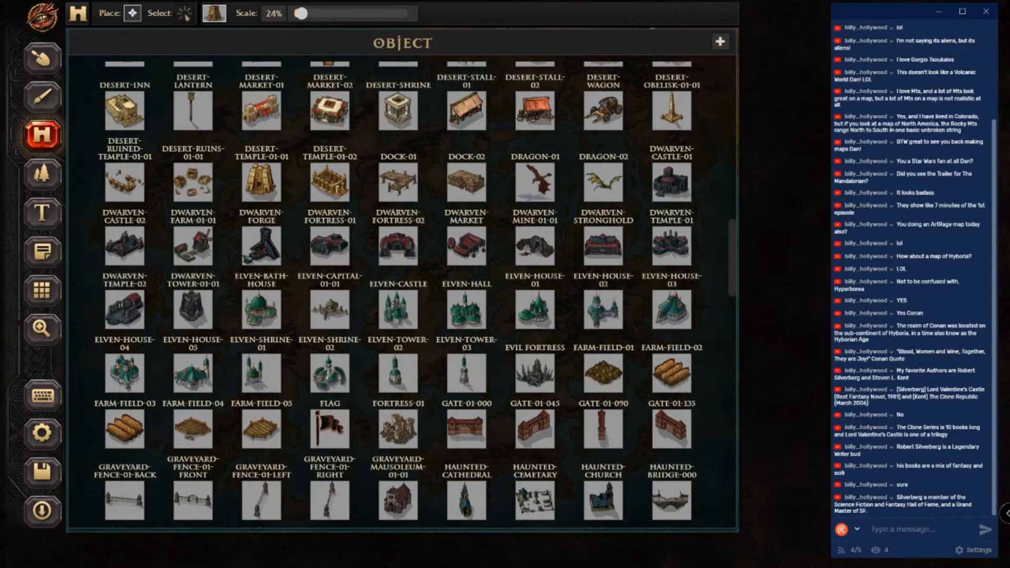
scroll(203, 204, "down", 3)
scroll(203, 204, "up", 10)
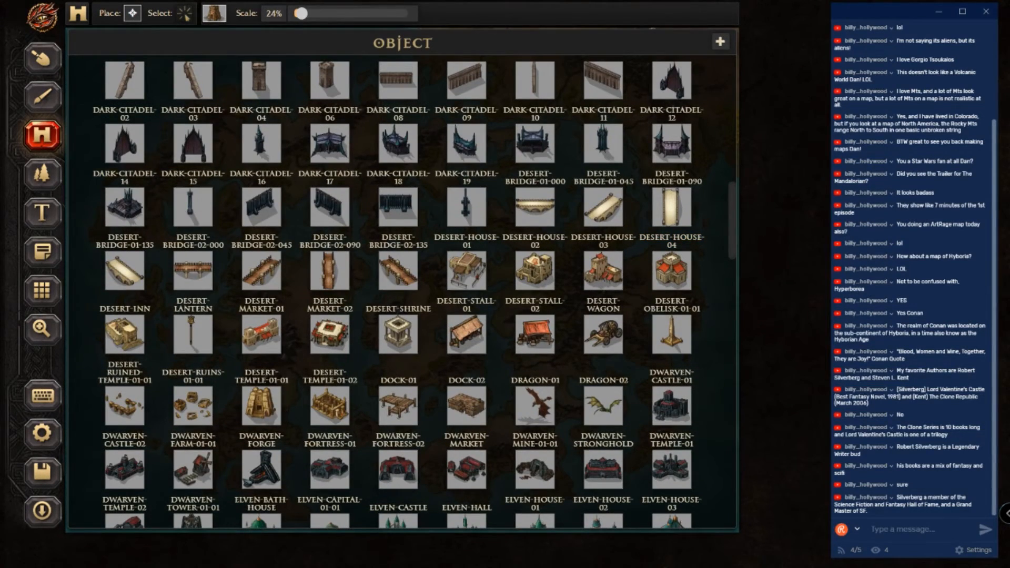
scroll(402, 292, "down", 20)
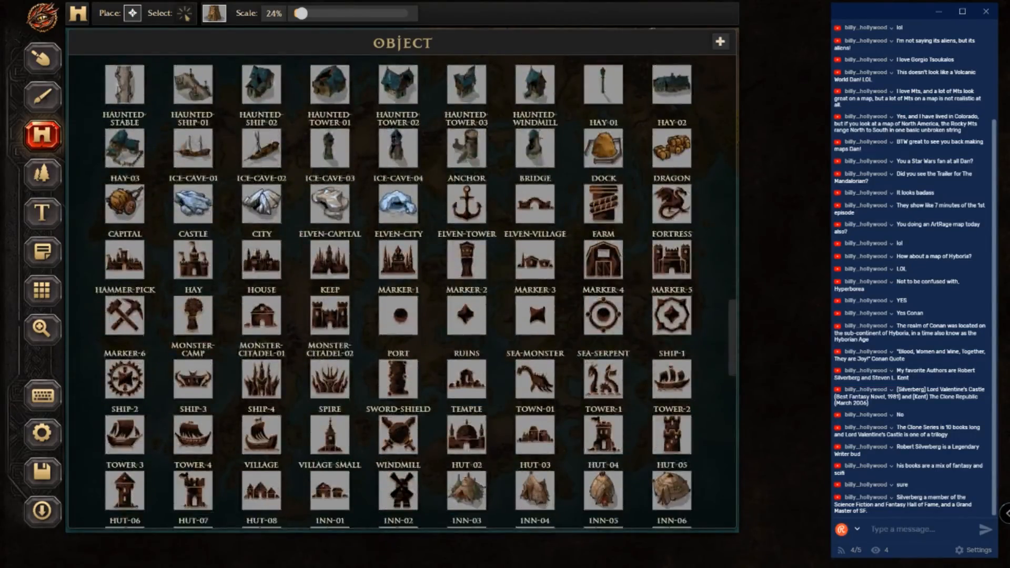
scroll(402, 292, "down", 12)
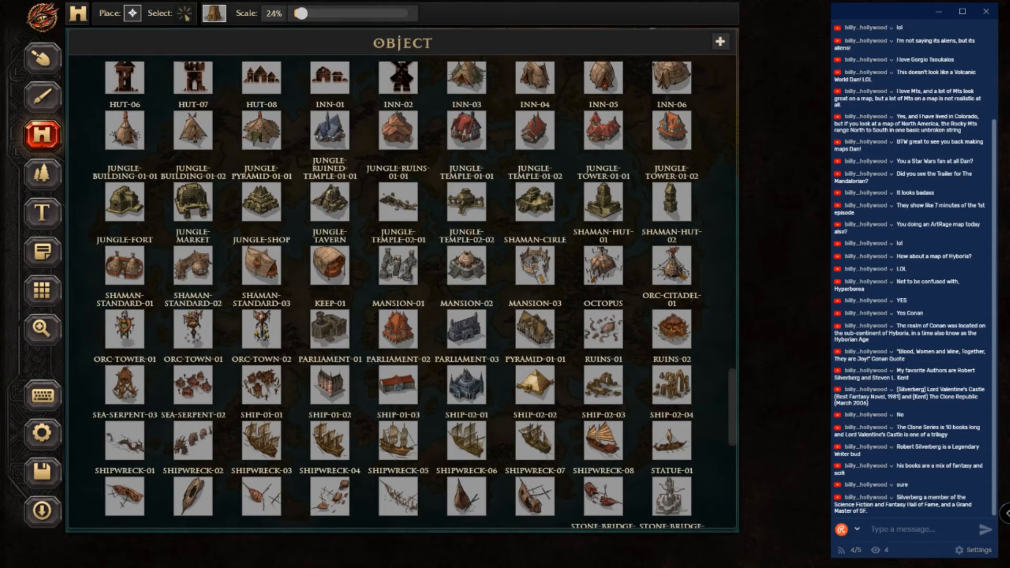
scroll(402, 292, "up", 10)
scroll(402, 292, "up", 20)
scroll(402, 291, "up", 3)
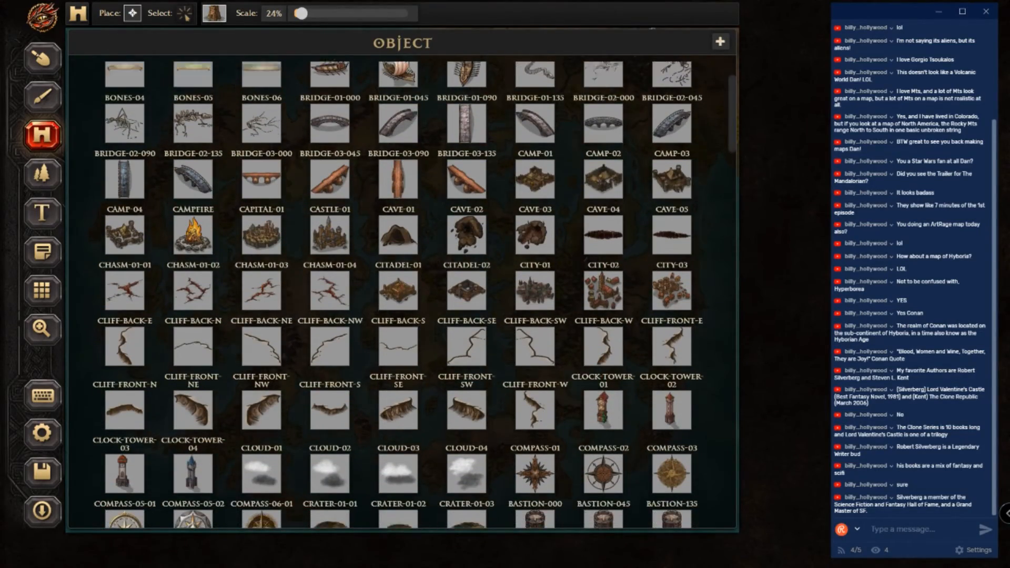
scroll(203, 203, "down", 1)
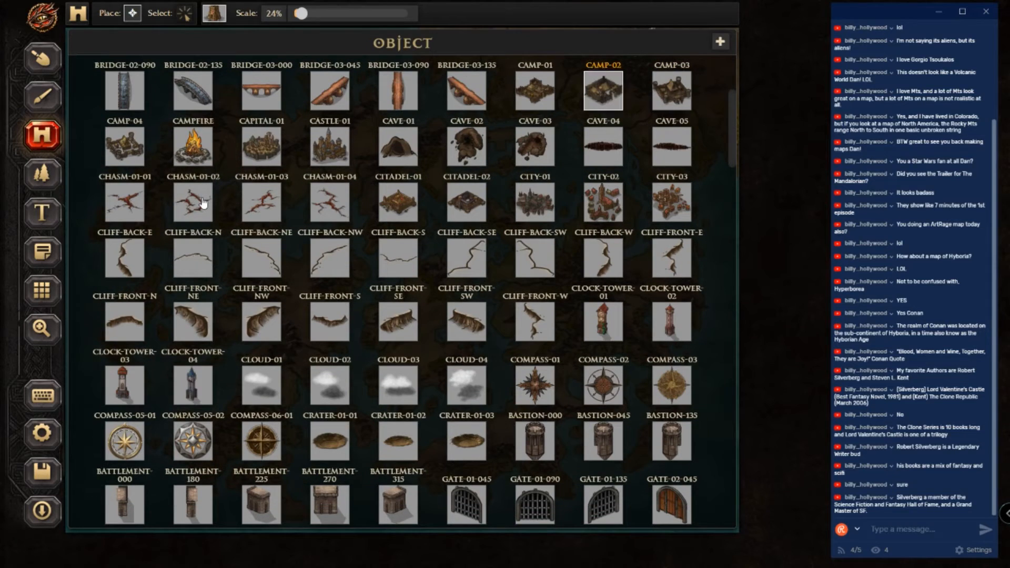
scroll(204, 202, "up", 2)
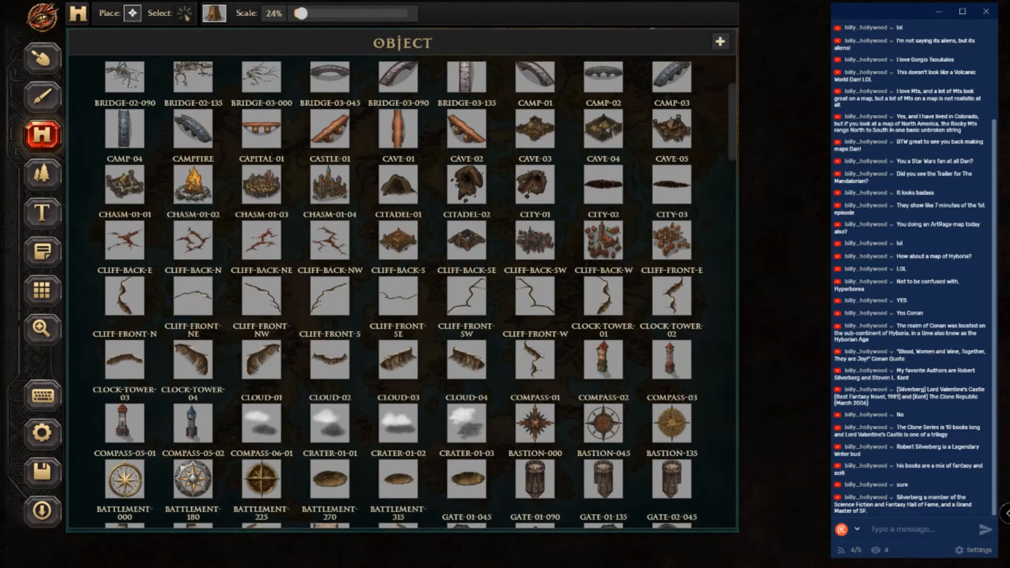
scroll(203, 203, "up", 1)
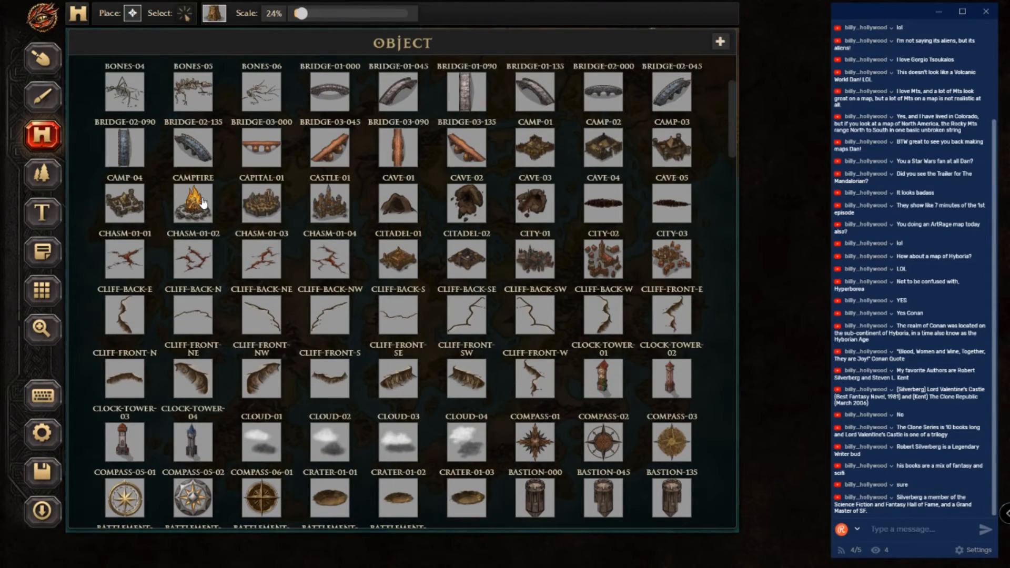
scroll(203, 202, "up", 6)
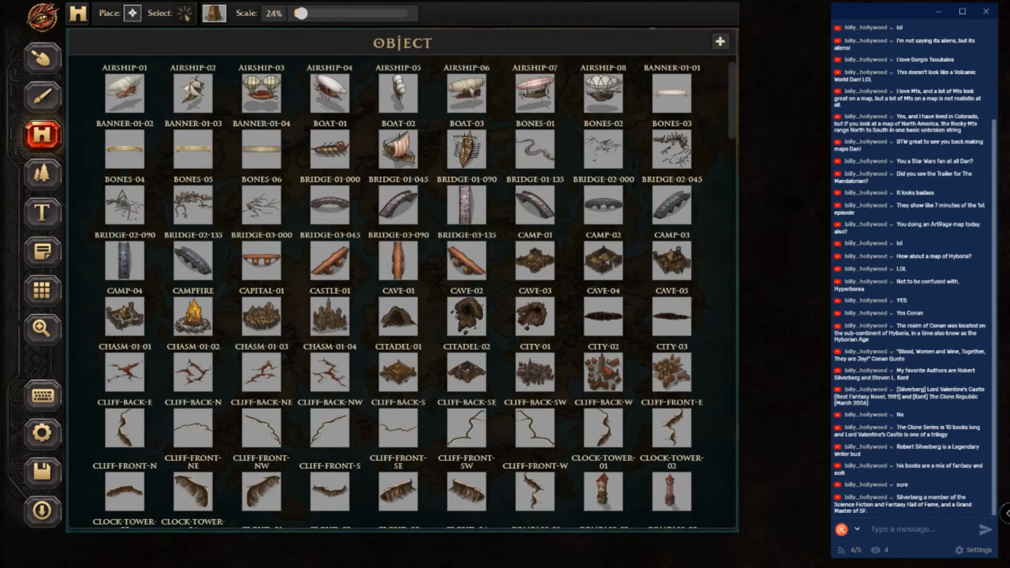
scroll(398, 295, "down", 1)
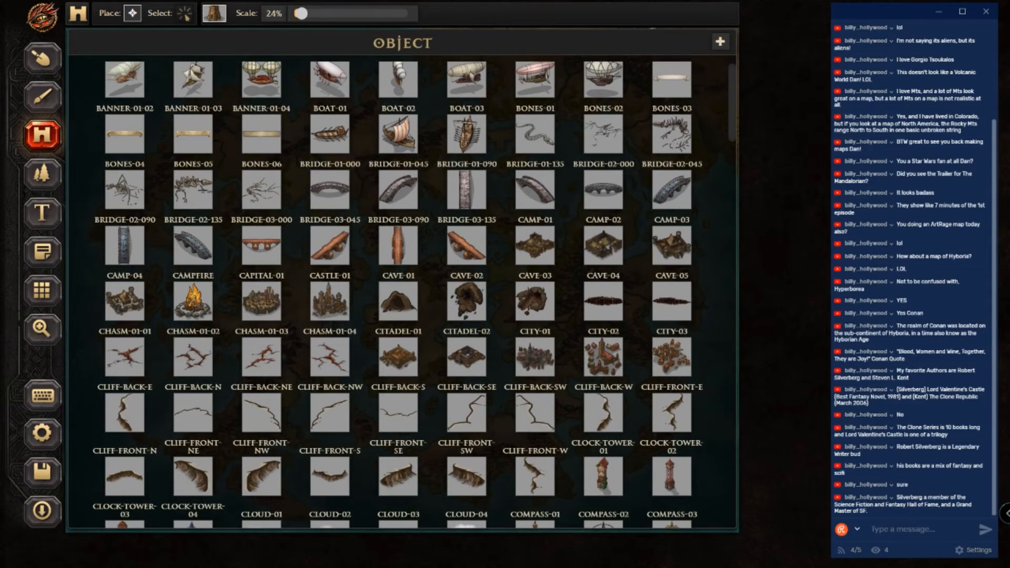
scroll(414, 295, "down", 5)
scroll(397, 295, "down", 1)
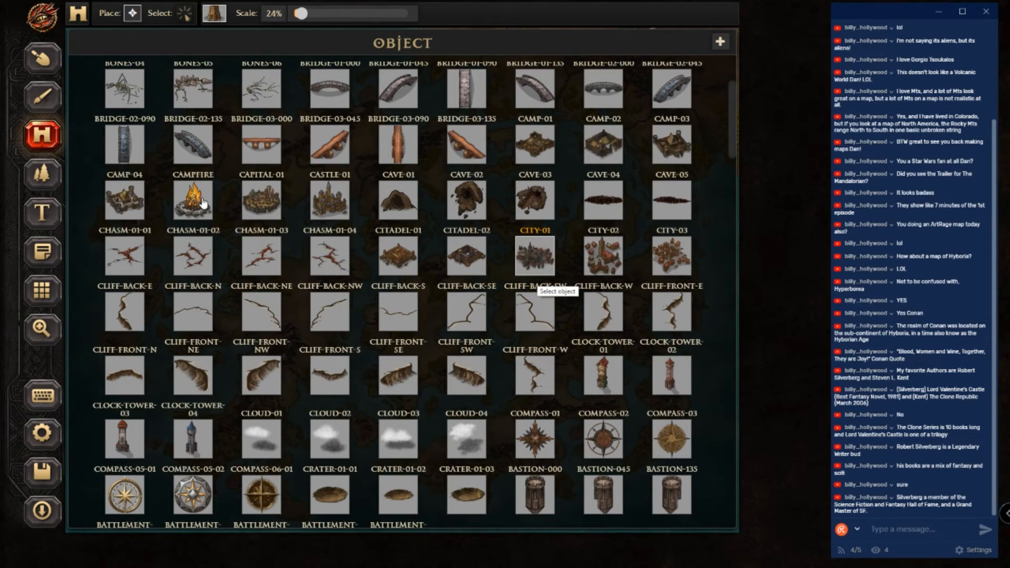
left_click(535, 261)
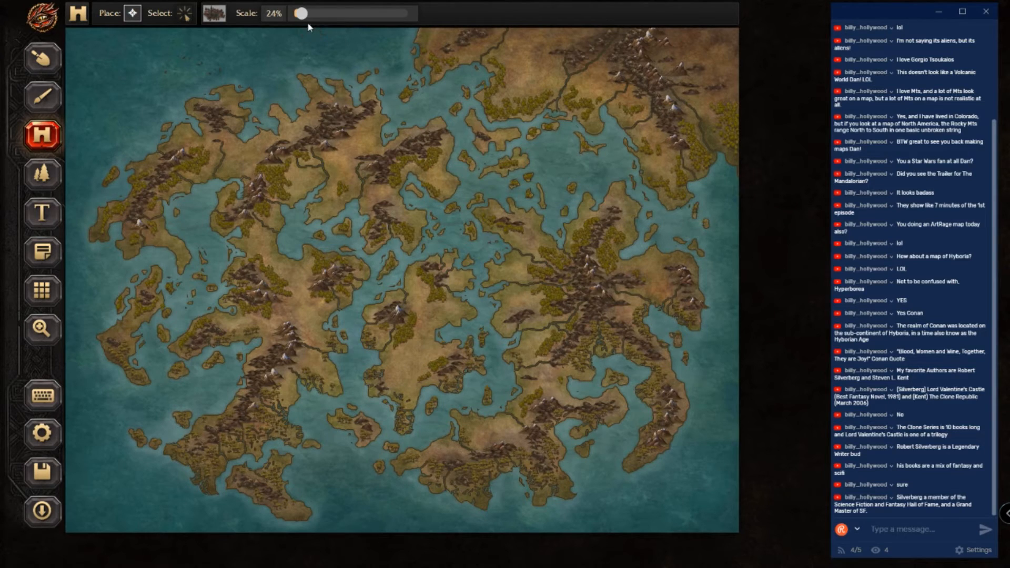
left_click_drag(301, 21, 299, 21)
Step: Zoom in to 200% on the western part of the map, between the northern and southwestern continents
left_click(42, 329)
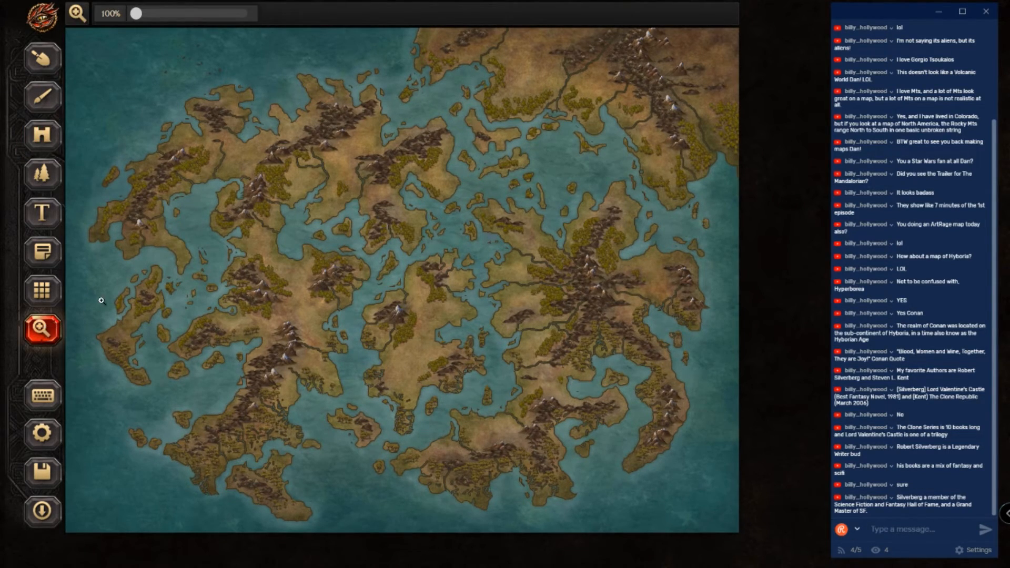
left_click(194, 256)
left_click(273, 258)
left_click(302, 257)
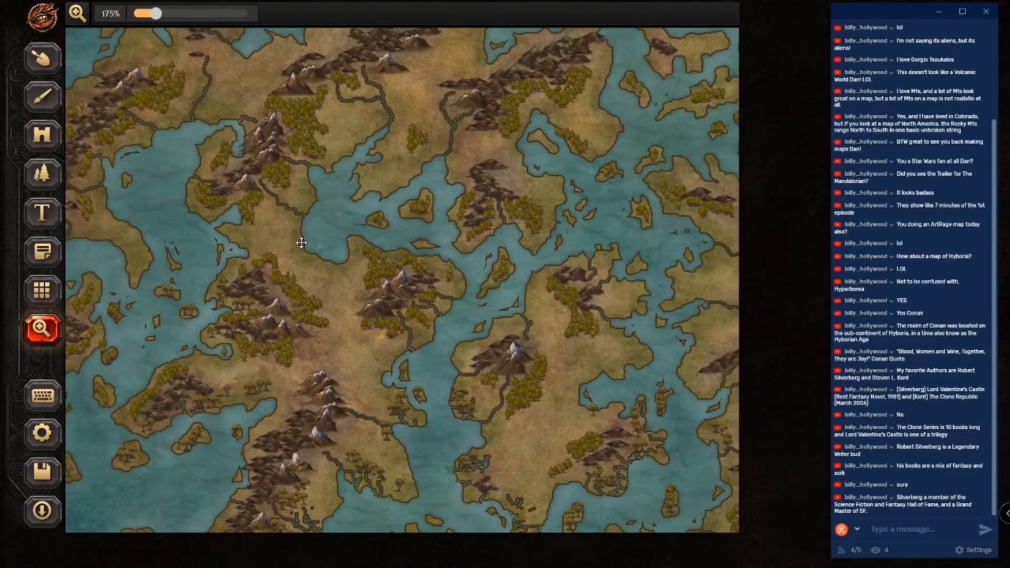
left_click(301, 243)
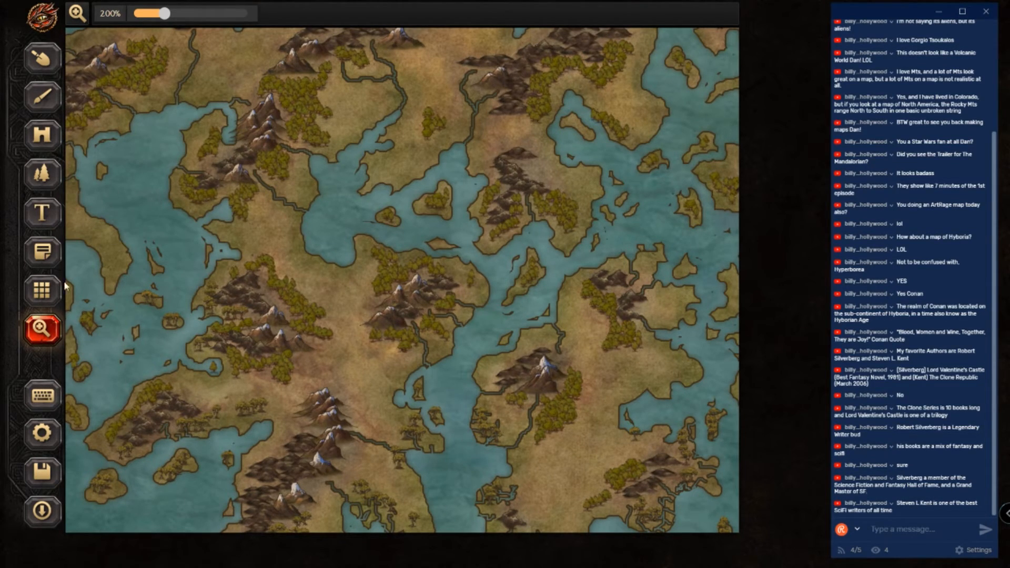
left_click(41, 173)
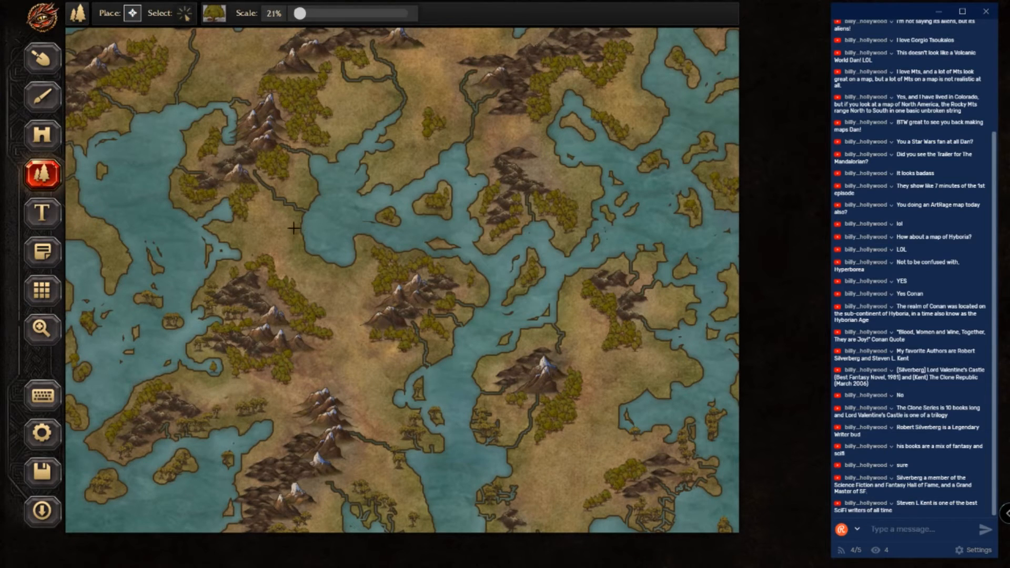
left_click(41, 105)
left_click(43, 61)
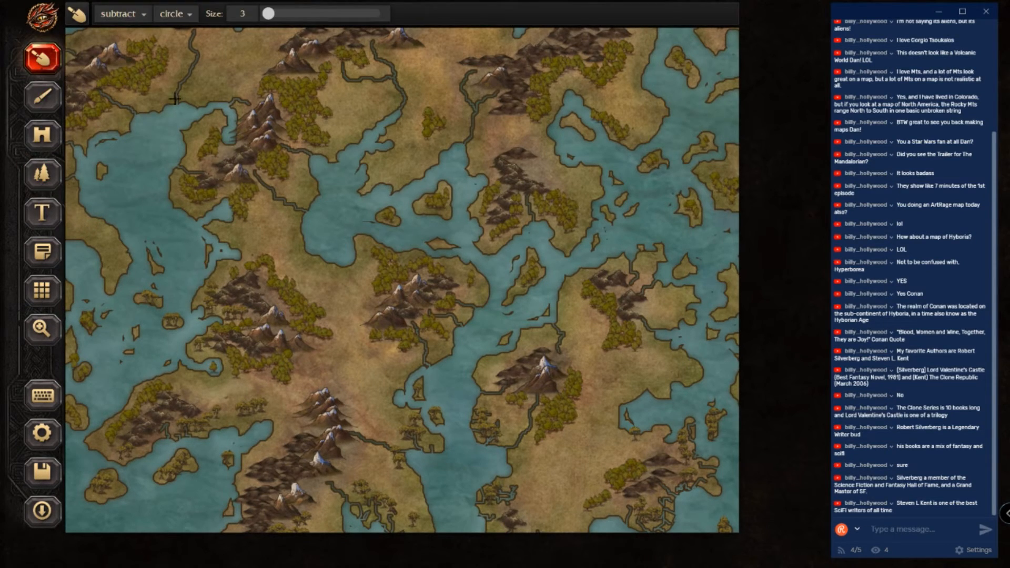
left_click(53, 175)
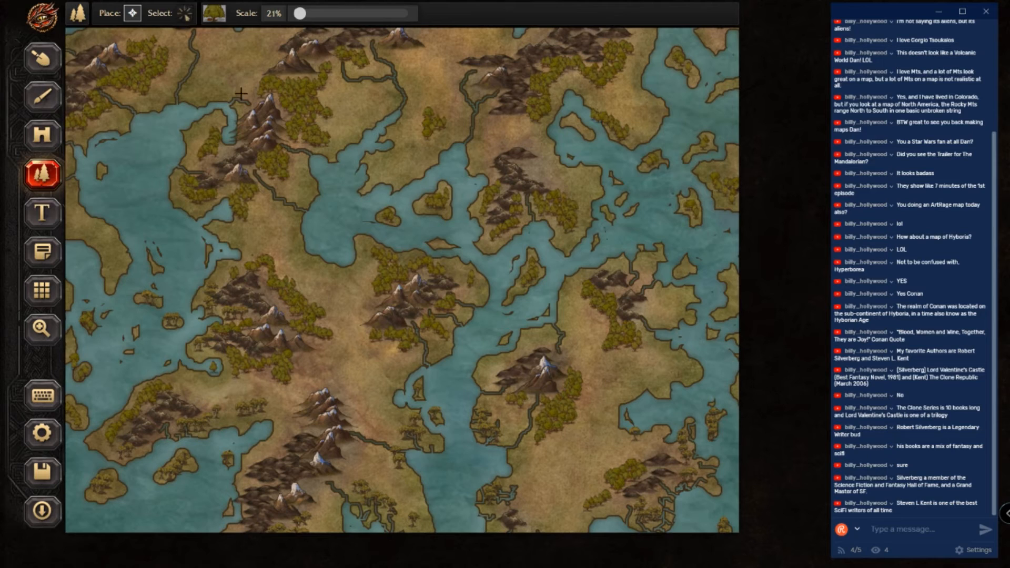
Step: Return to placing the City-01 object and set its scale to 15%
left_click(42, 134)
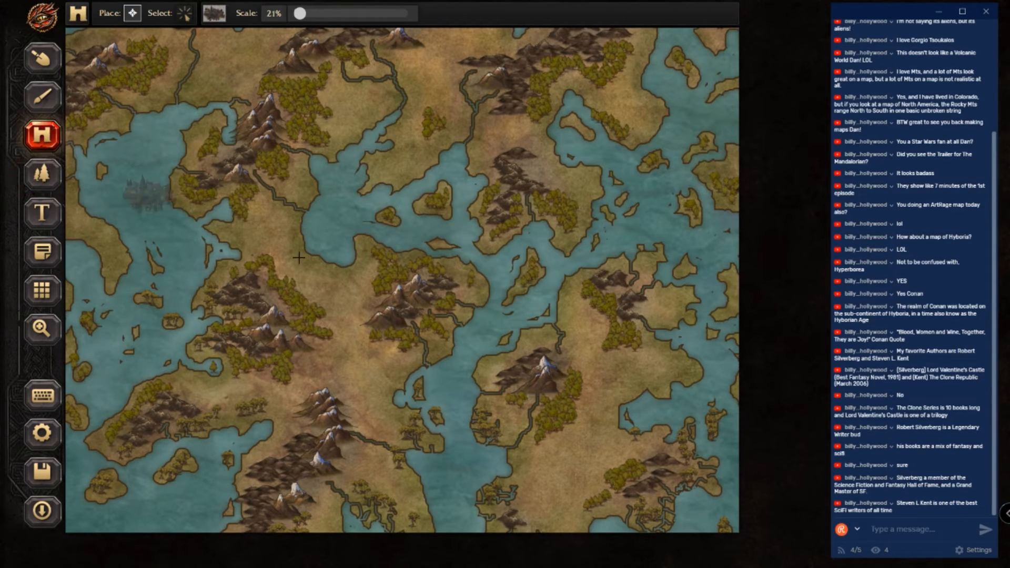
left_click_drag(300, 13, 297, 13)
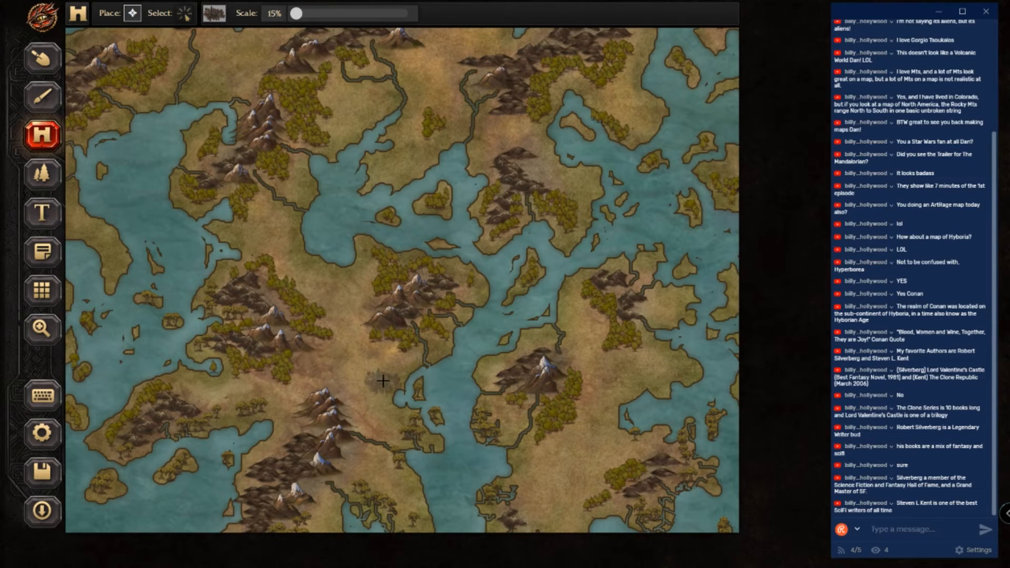
left_click_drag(297, 13, 298, 14)
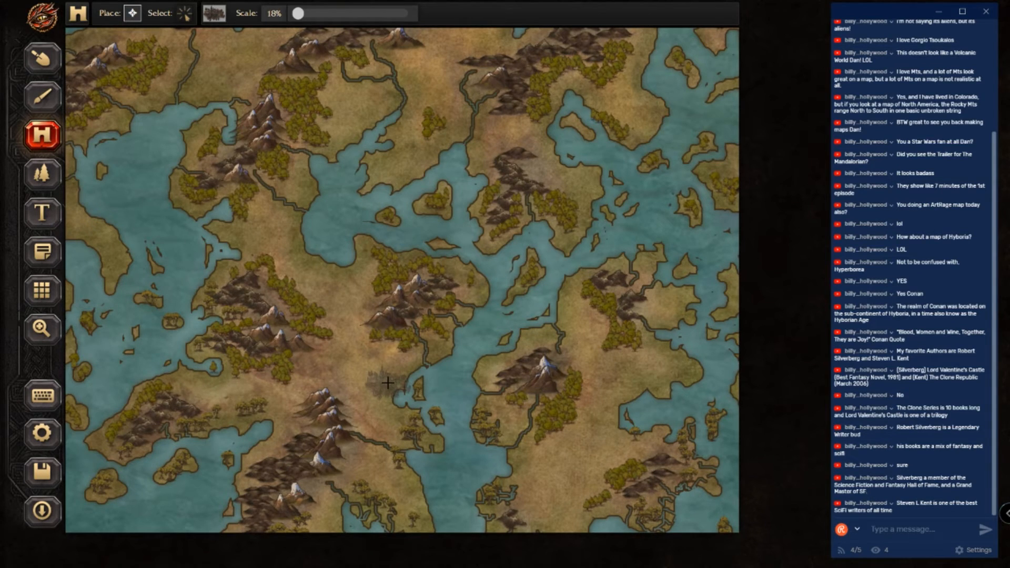
left_click_drag(298, 14, 296, 14)
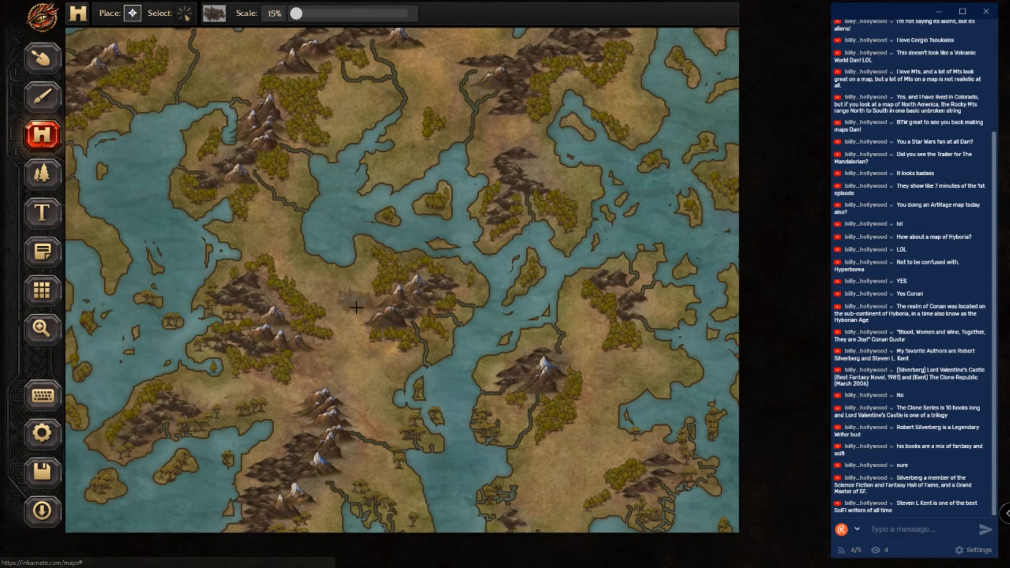
Step: Place City-01 by the small bay on the southwestern continent's east coast and inspect it at 360% zoom
left_click(391, 382)
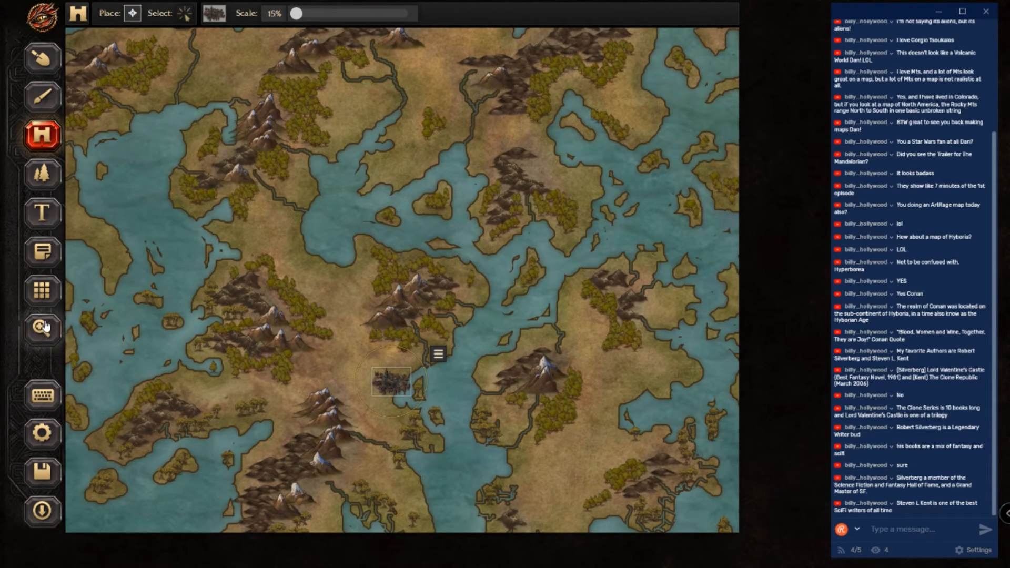
left_click(42, 329)
mouse_move(143, 14)
left_mouse_down()
mouse_move(166, 16)
mouse_move(143, 15)
left_mouse_up()
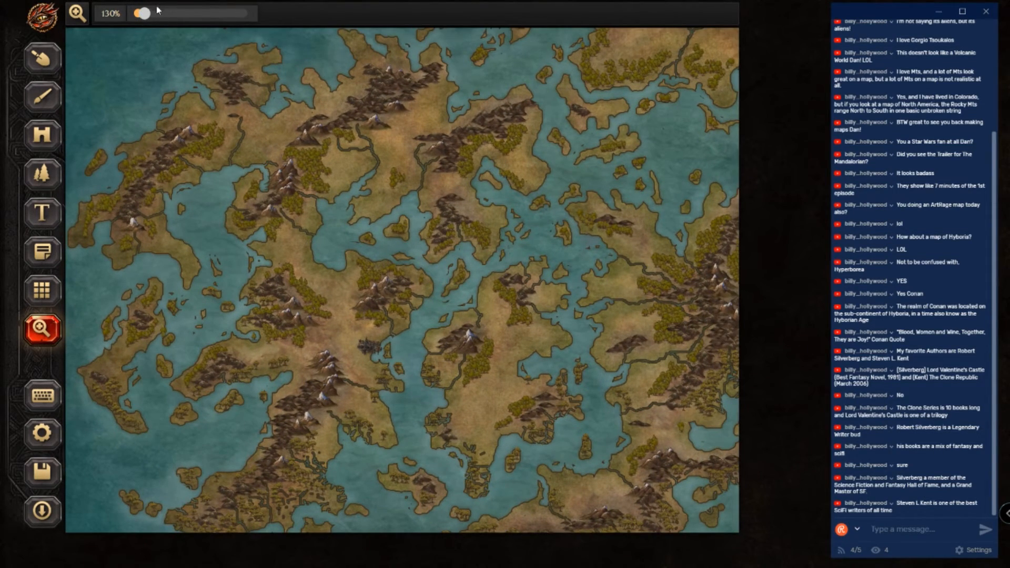
left_click_drag(145, 15, 210, 16)
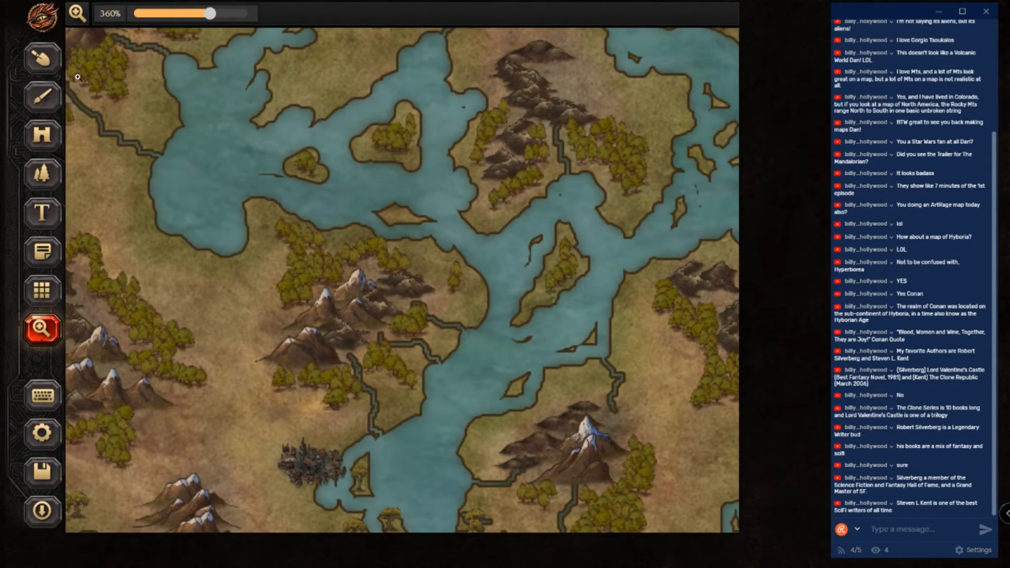
Step: Select the City-01 object beside the bay and delete it
left_click(43, 97)
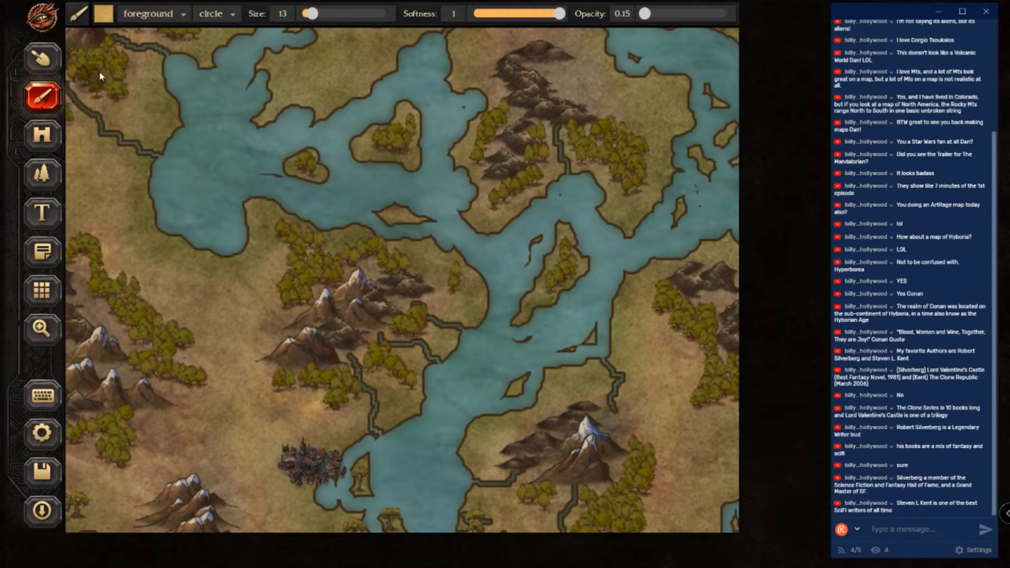
left_click(46, 176)
left_click(184, 13)
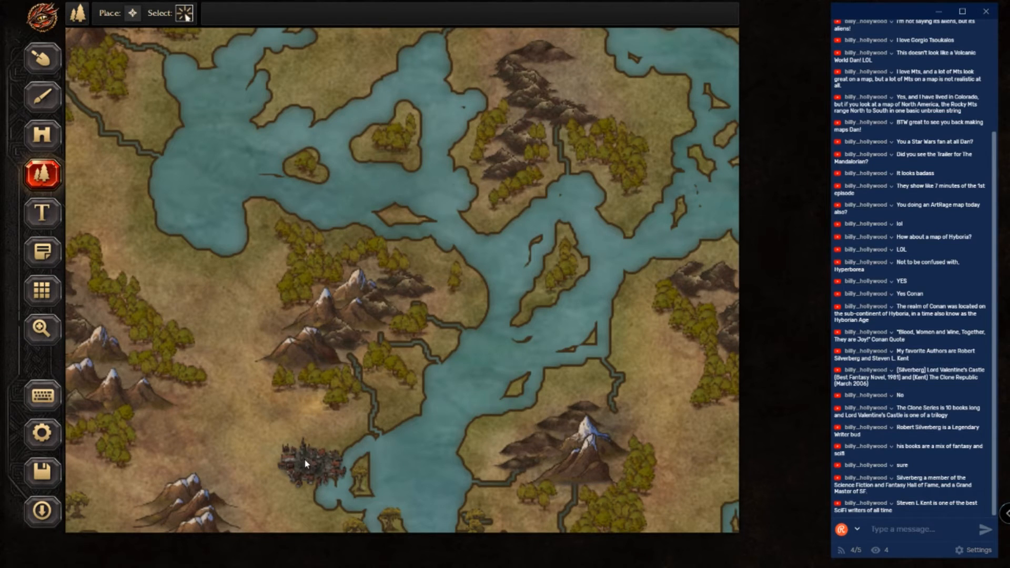
left_click(42, 135)
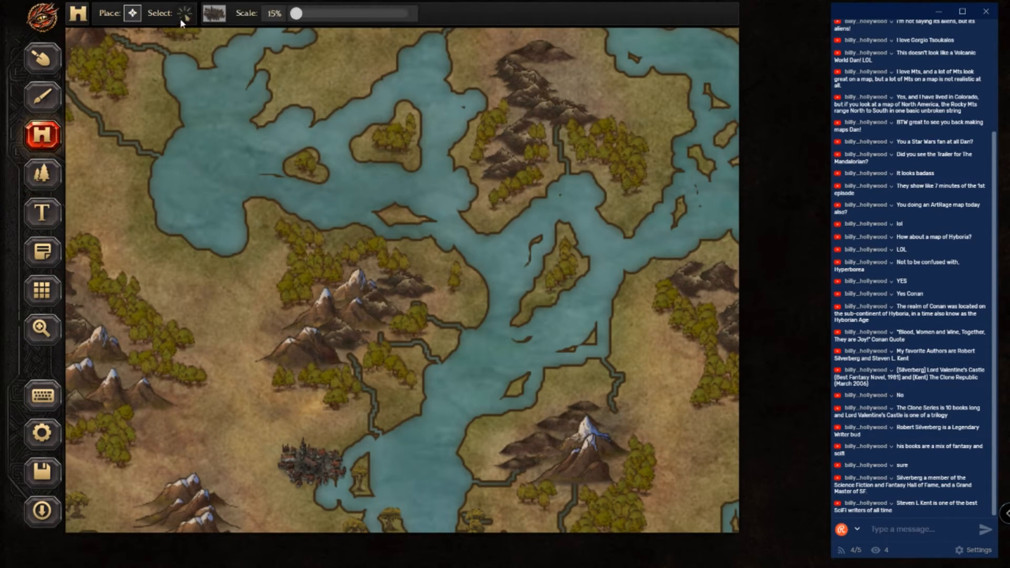
left_click(184, 13)
left_click(317, 459)
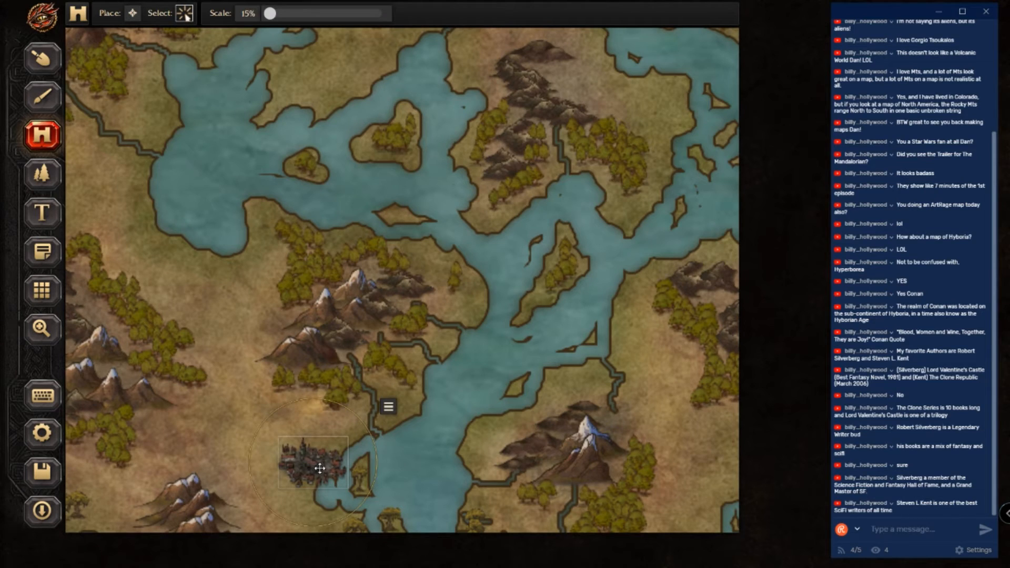
key("Delete")
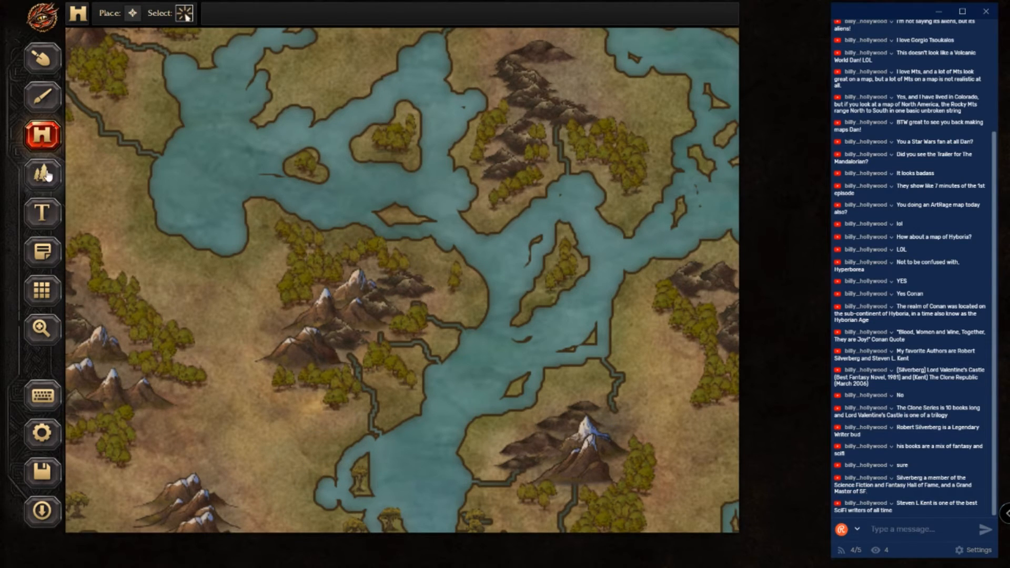
Step: Choose Elven-Hall from the object library and place it beside the small bay on the southwestern continent's east coast
left_click(43, 134)
left_click(215, 15)
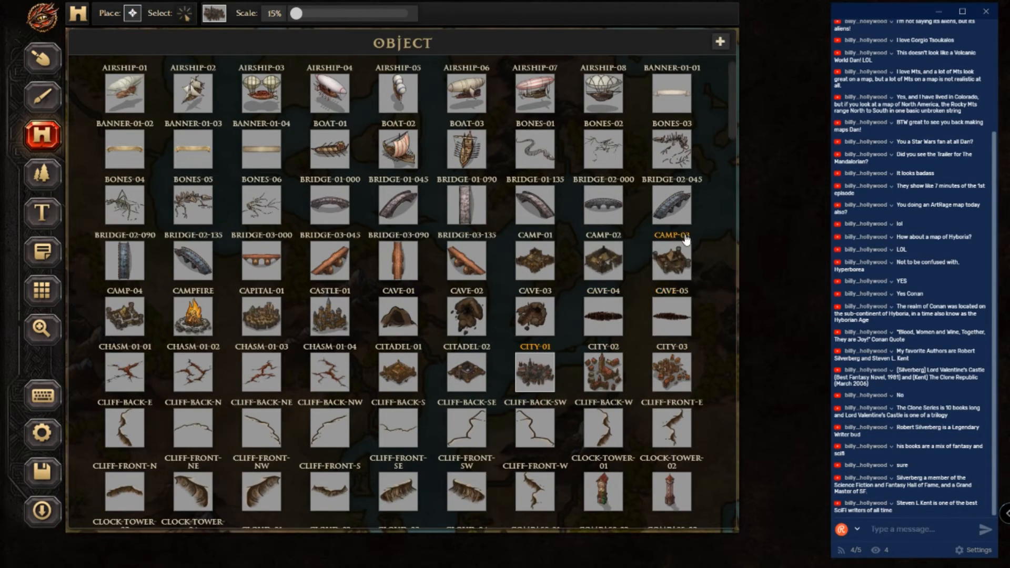
left_click_drag(732, 113, 736, 298)
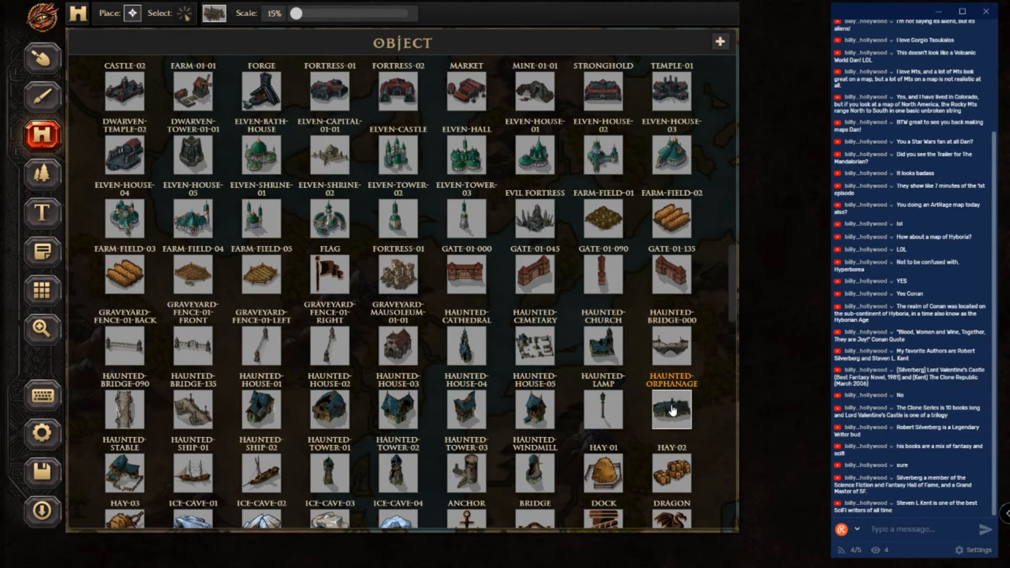
left_click_drag(735, 301, 741, 286)
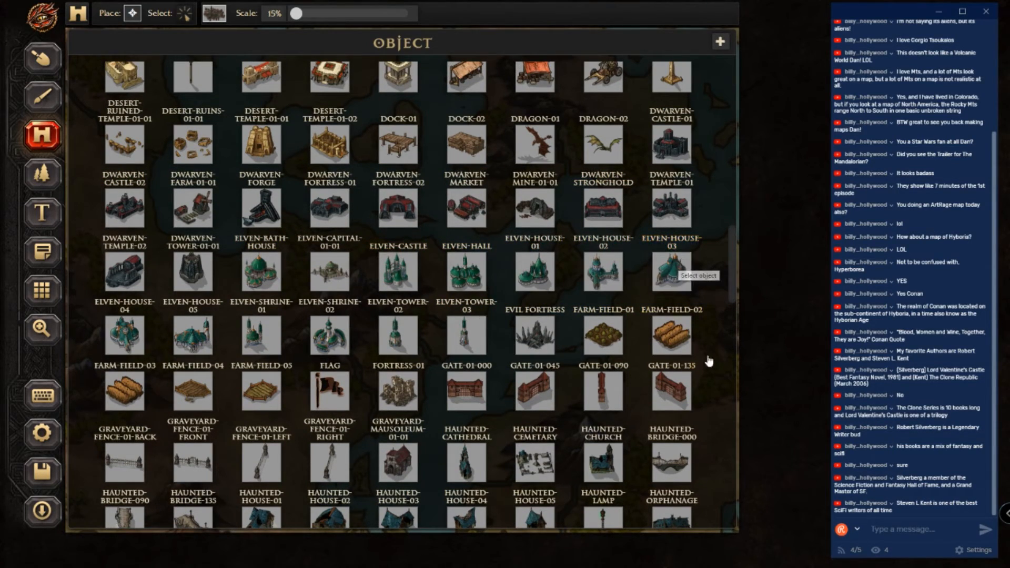
left_click(475, 273)
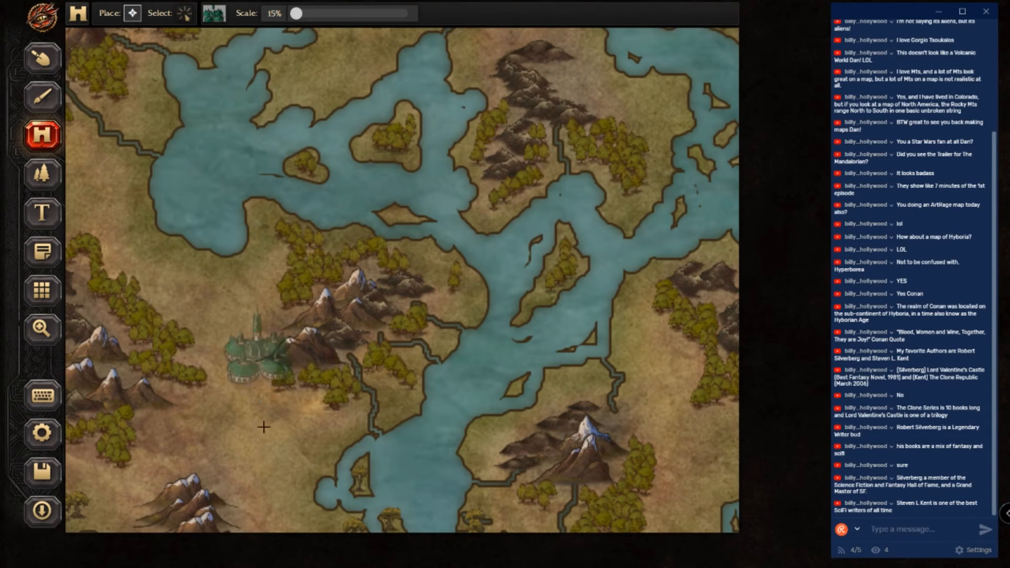
left_click(318, 456)
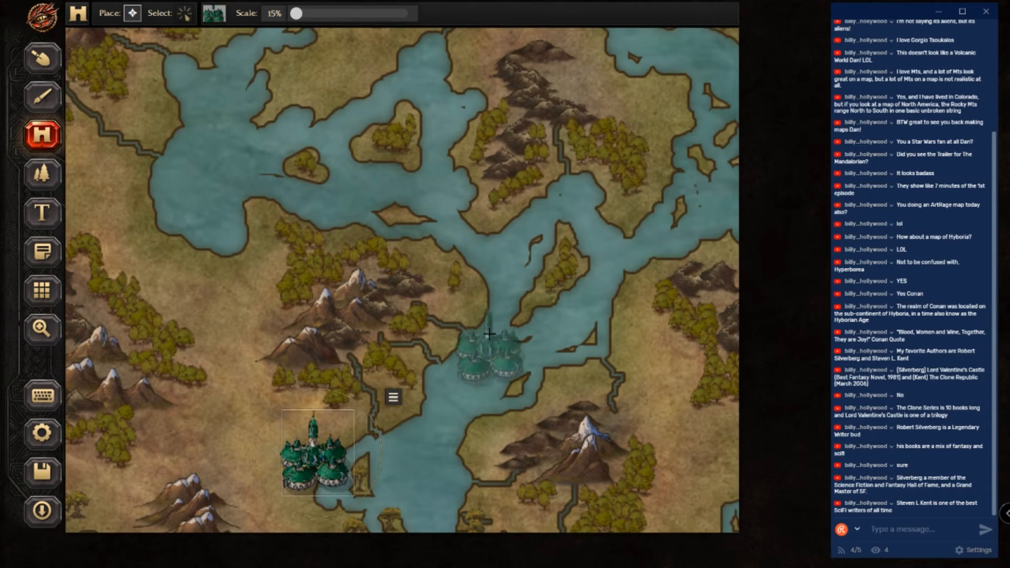
key("ctrl+minus")
key("ctrl+minus")
key("ctrl+minus")
key("ctrl+minus")
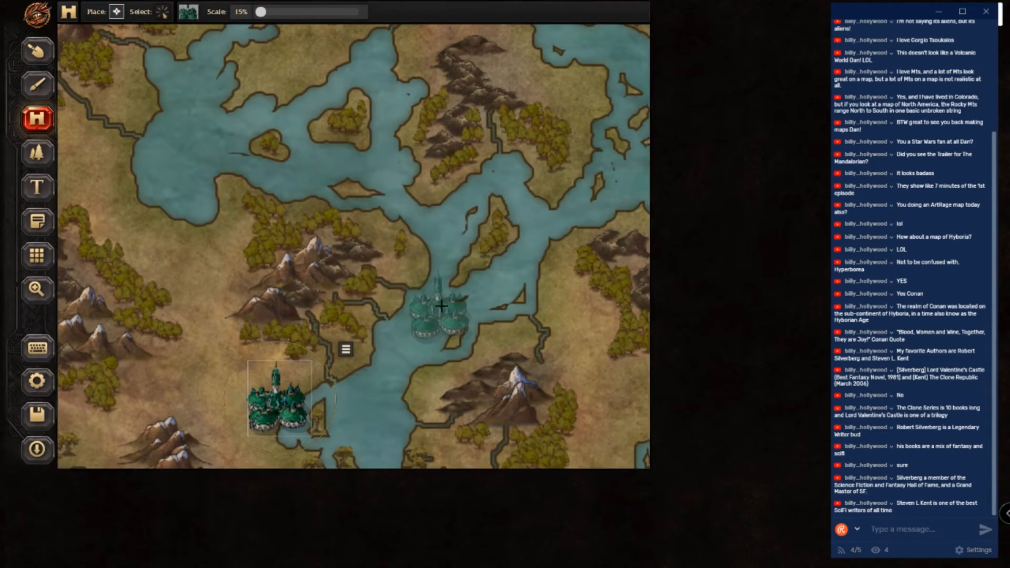
key("ctrl+plus")
key("ctrl+plus")
key("ctrl+plus")
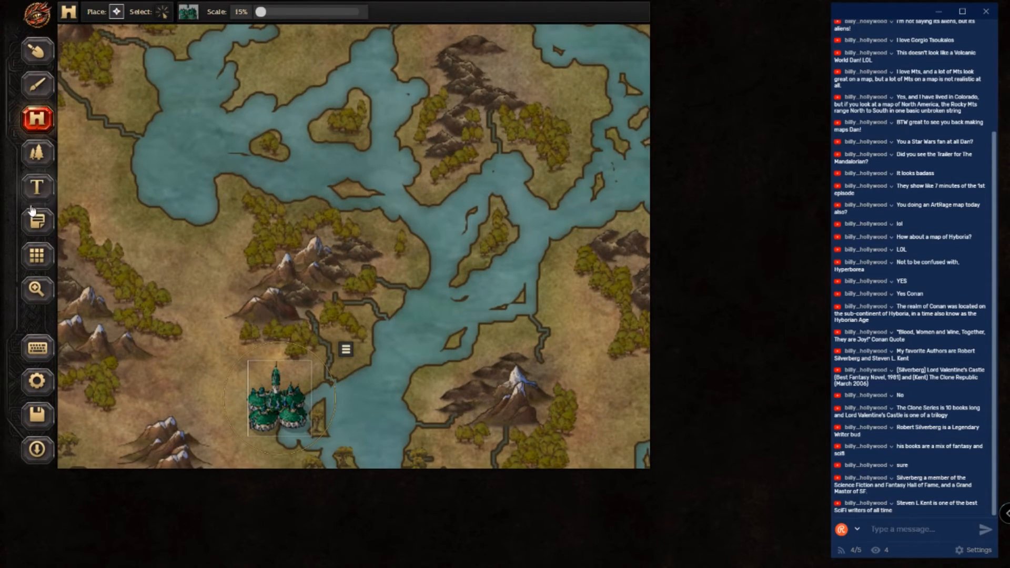
Step: Check the Elven-Hall's size at 140% zoom, then remove it from the southwestern continent's east coast
left_click(37, 289)
left_click_drag(184, 12, 126, 13)
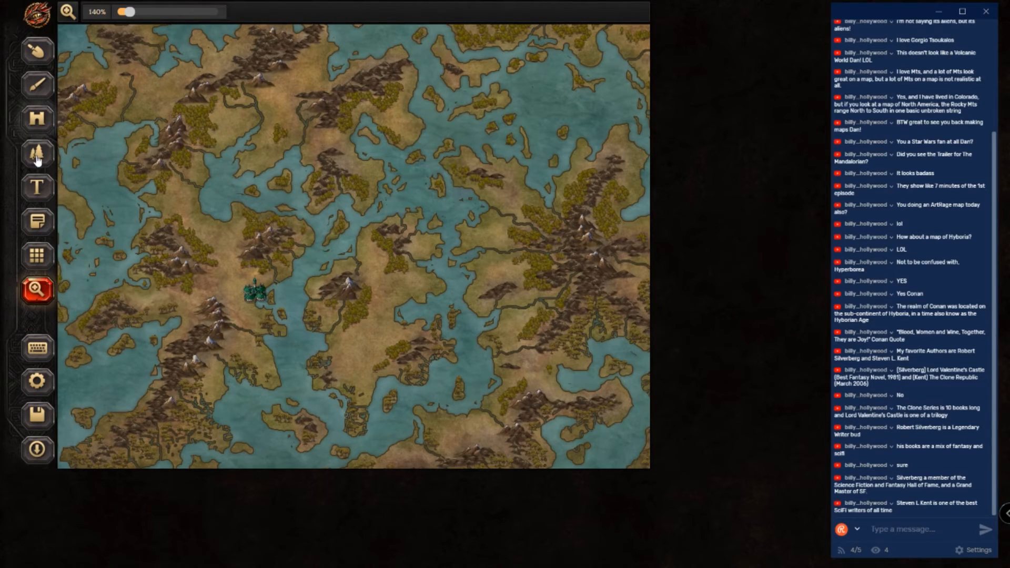
left_click(37, 118)
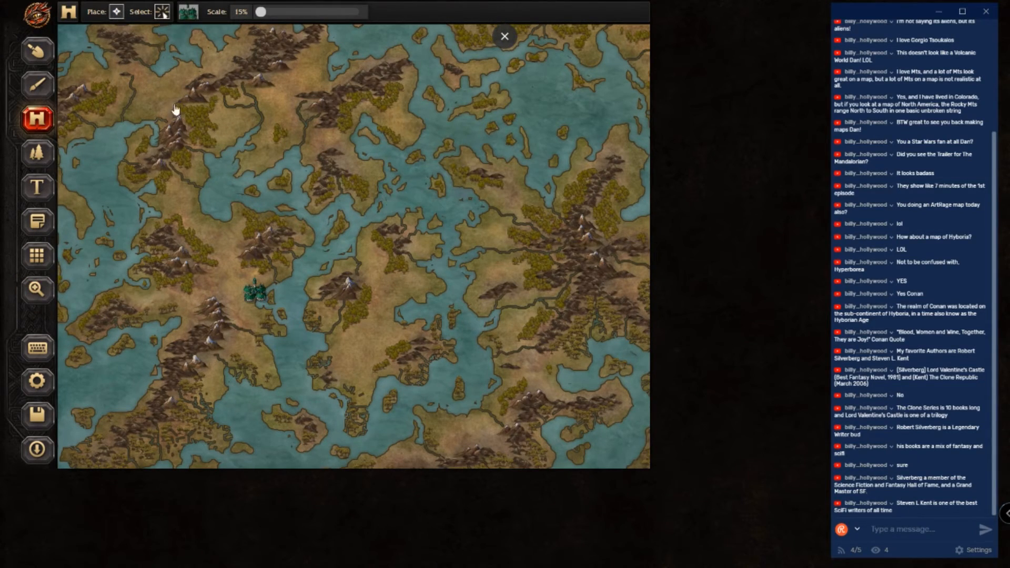
left_click(257, 294)
key("Delete")
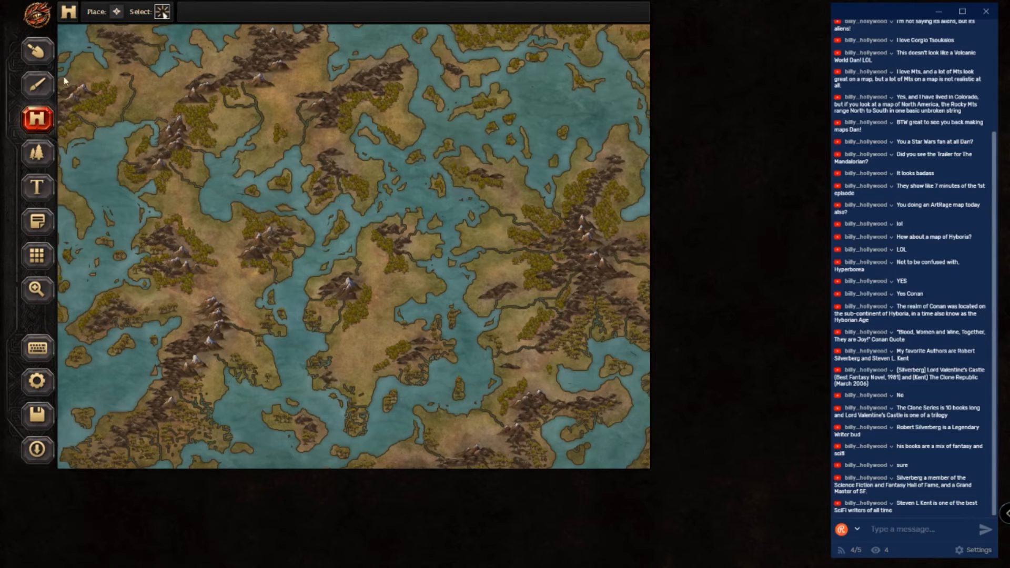
Step: Choose a dark castle from the object library and place it beside the small bay on the southwestern continent's east coast
left_click(117, 12)
left_click(191, 14)
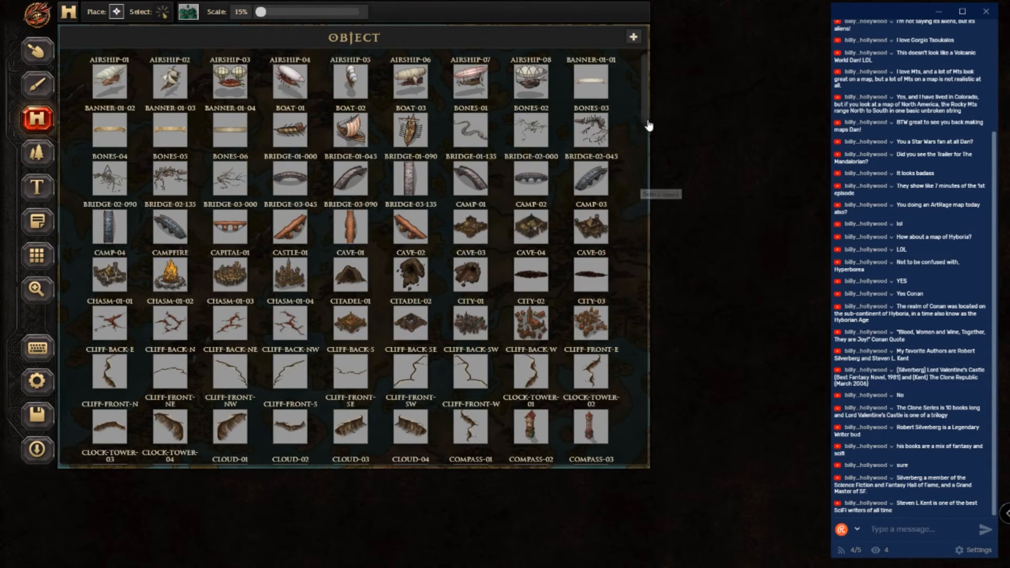
scroll(643, 132, "down", 3)
scroll(642, 140, "down", 2)
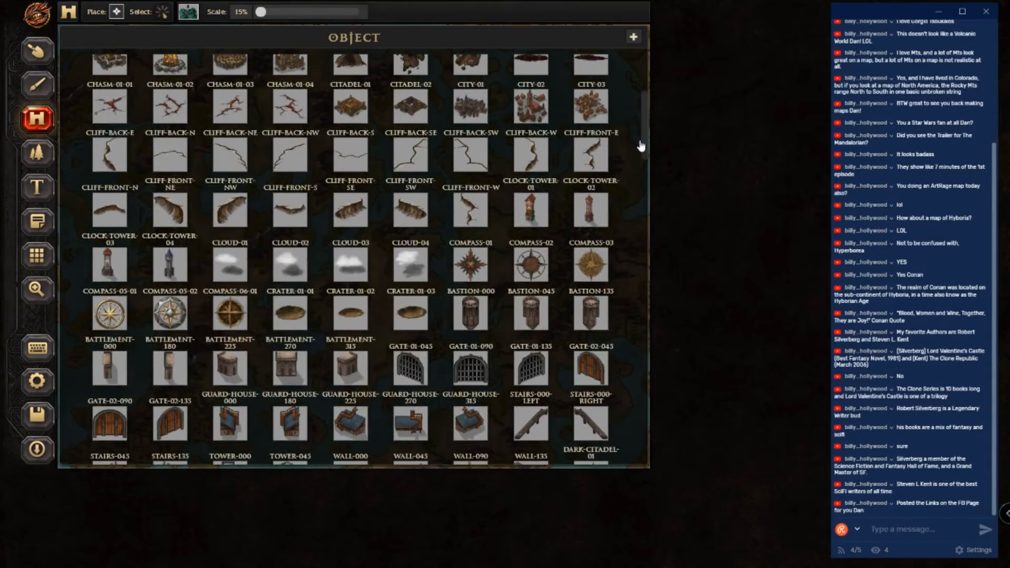
scroll(641, 146, "down", 4)
scroll(634, 192, "down", 2)
scroll(631, 205, "down", 2)
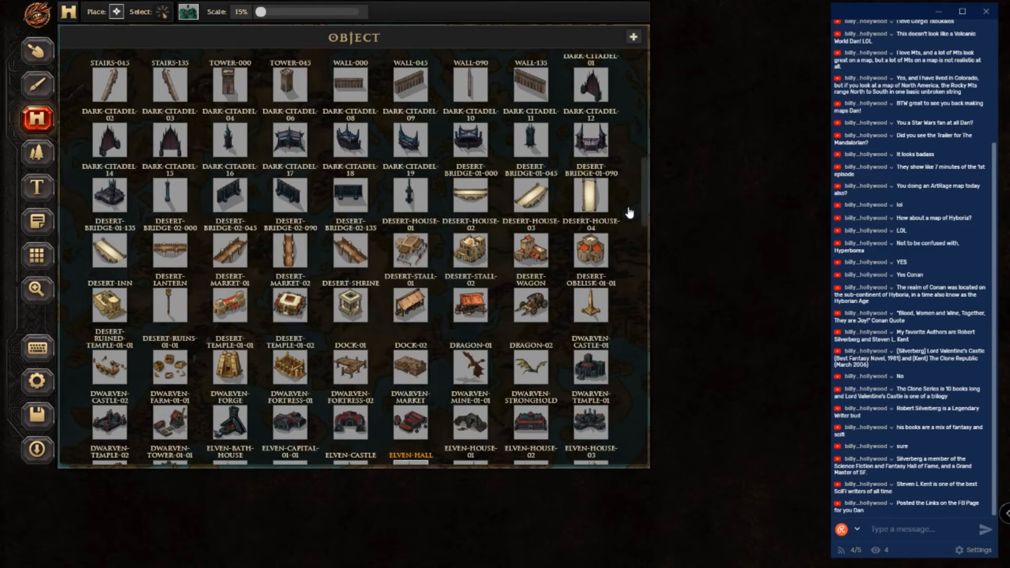
scroll(629, 213, "down", 1)
scroll(629, 223, "down", 1)
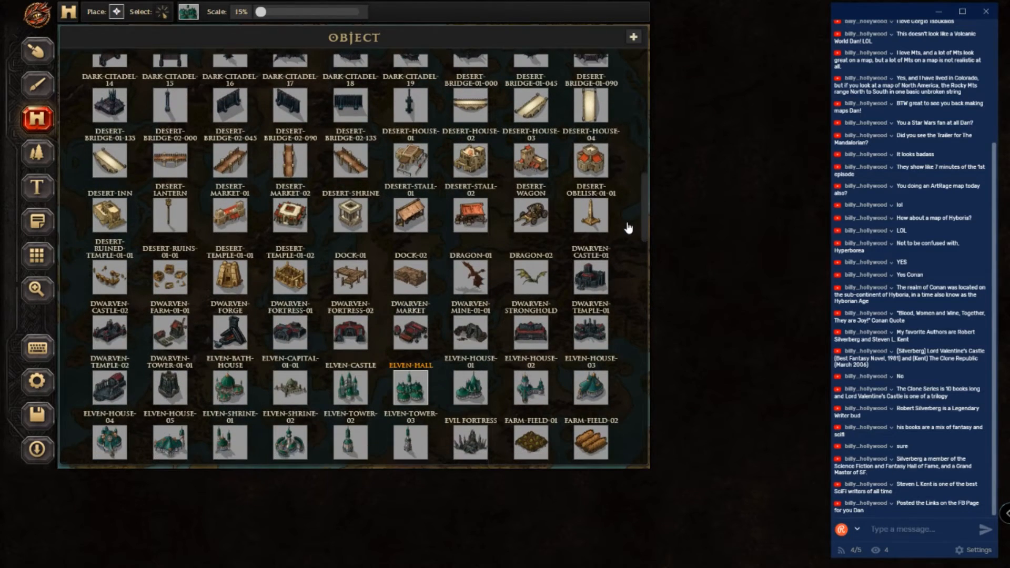
scroll(629, 228, "down", 1)
left_click(590, 267)
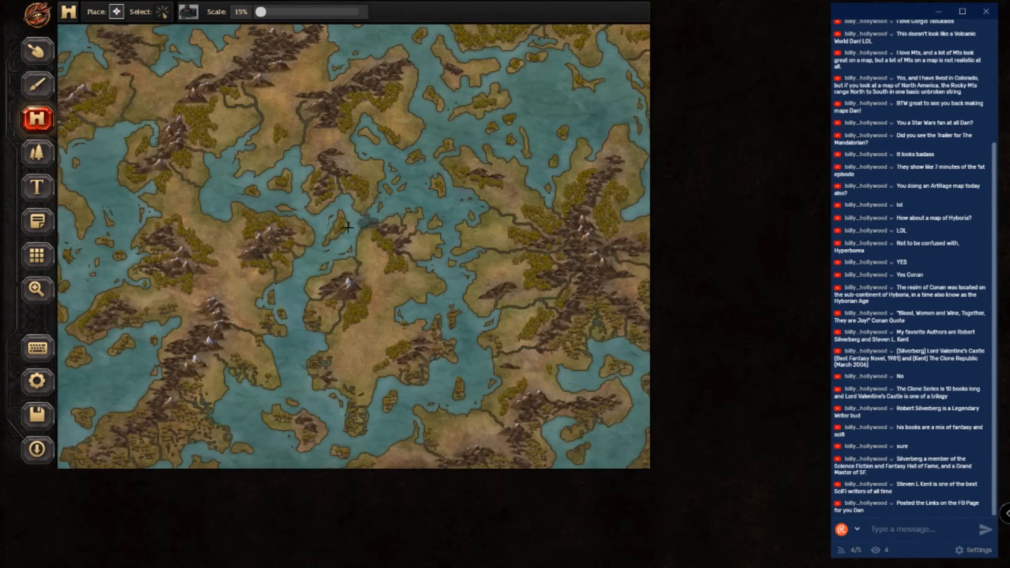
left_click(257, 289)
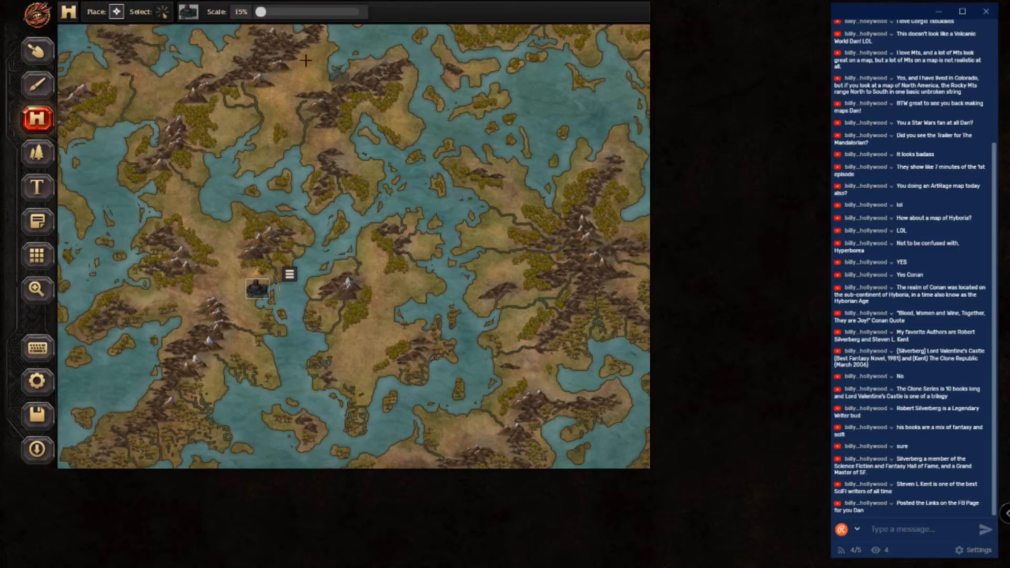
Step: Zoom out to 100% to examine the placed castle against the whole map
left_click(37, 289)
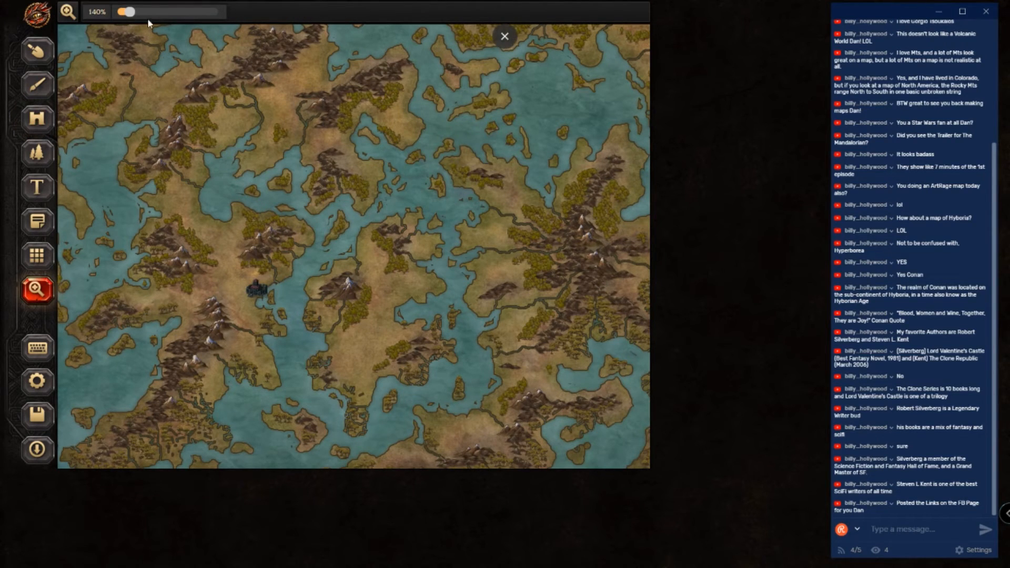
left_click_drag(127, 13, 118, 16)
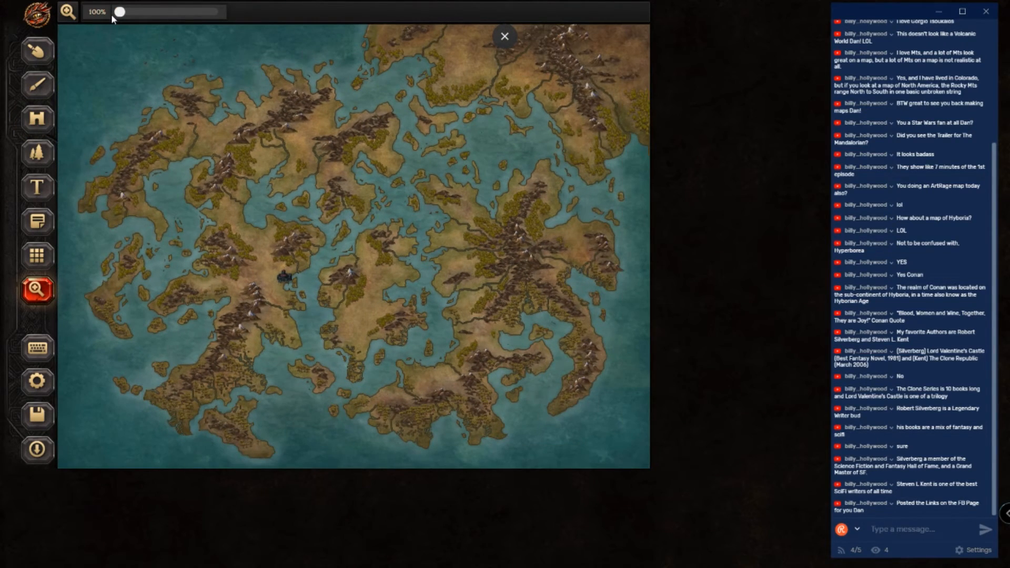
left_click_drag(119, 14, 116, 14)
scroll(184, 103, "up", 2)
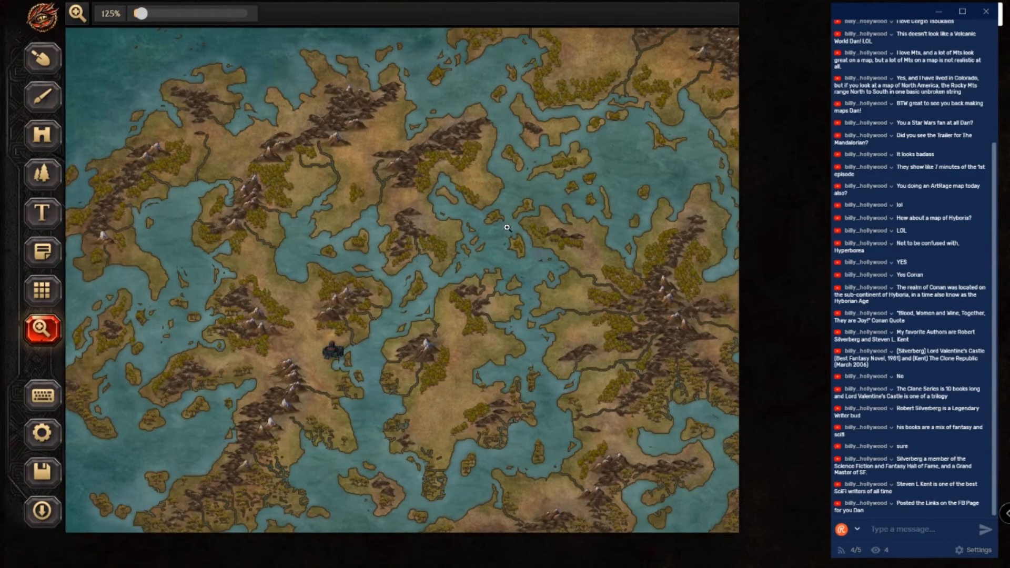
left_click(413, 163, "alt")
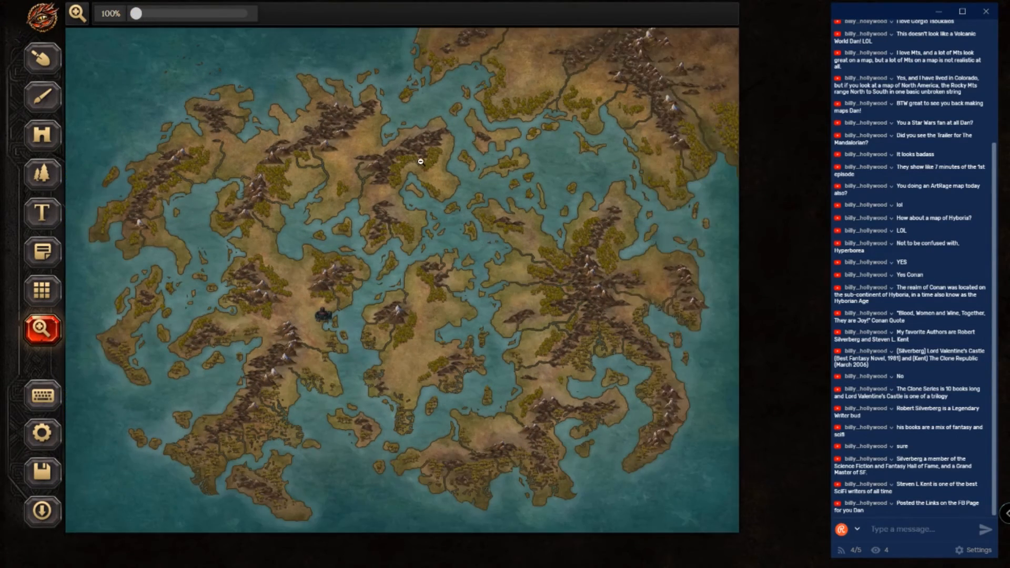
Step: Place Dwarven-Castle-01 on the central continent's south coast, eastern continent's west coast, northern continent's south inlet and northeastern continent's west coast
scroll(255, 116, "up", 2)
scroll(255, 115, "down", 2)
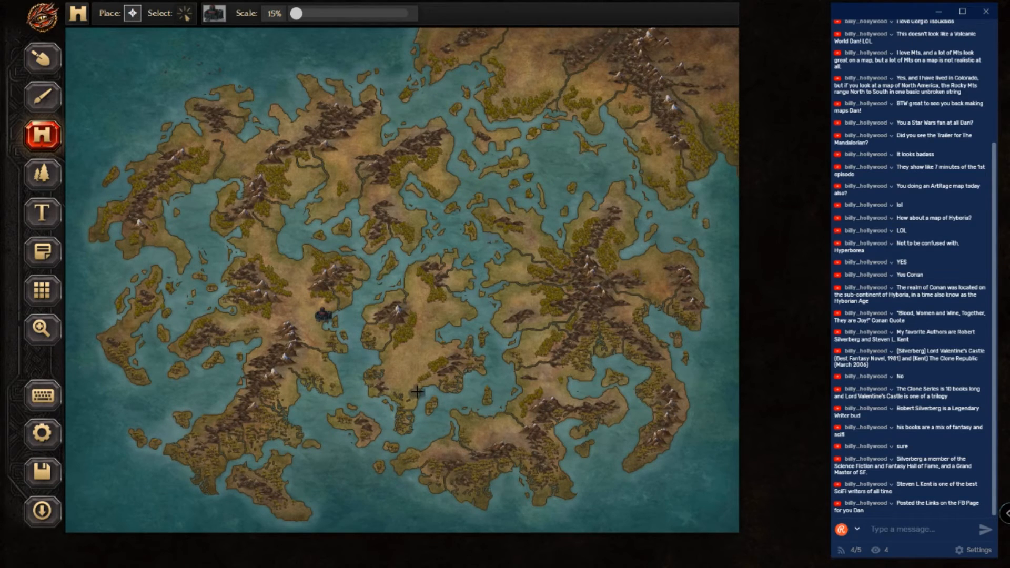
left_click(427, 406)
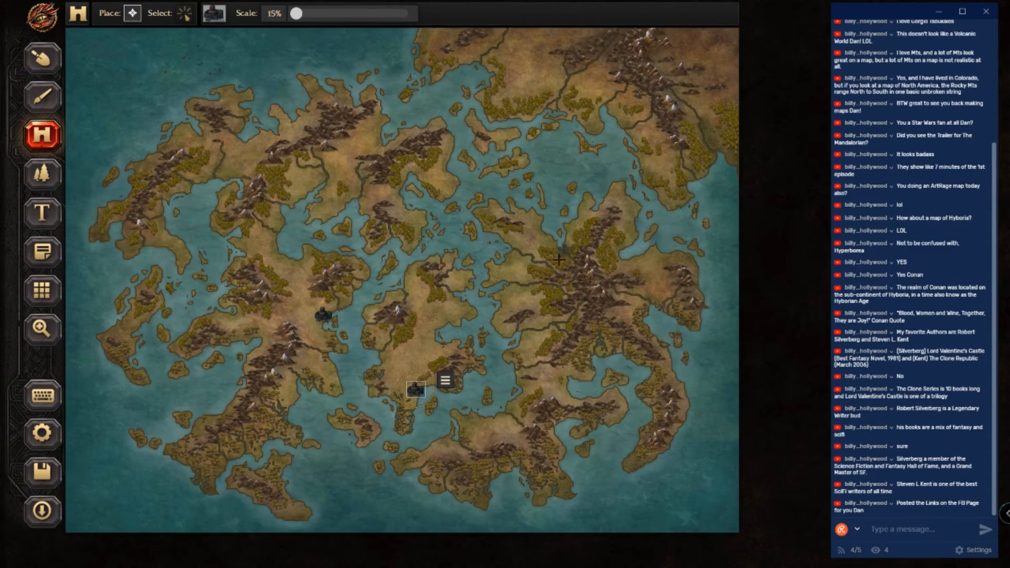
left_click(507, 289)
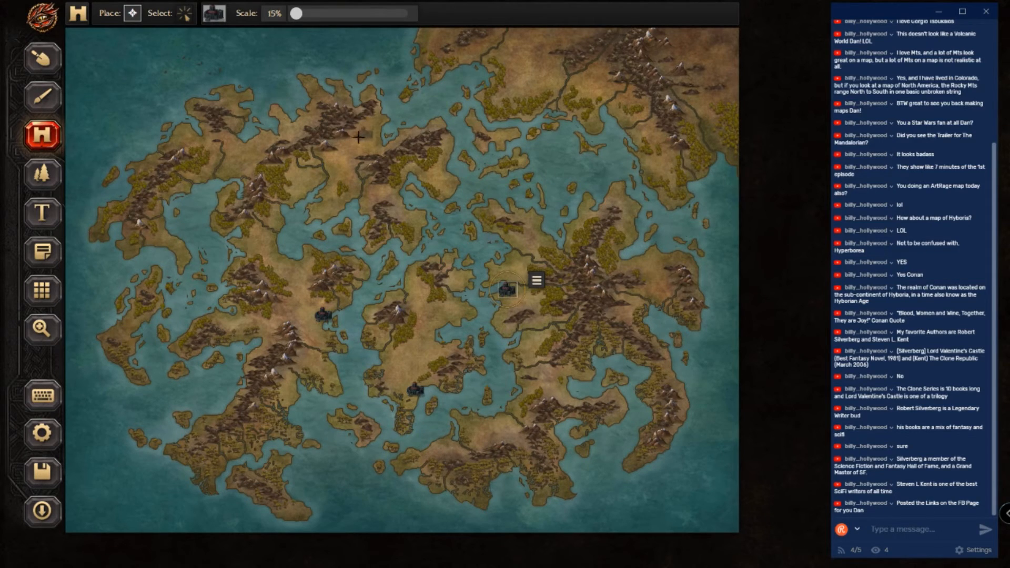
left_click(363, 199)
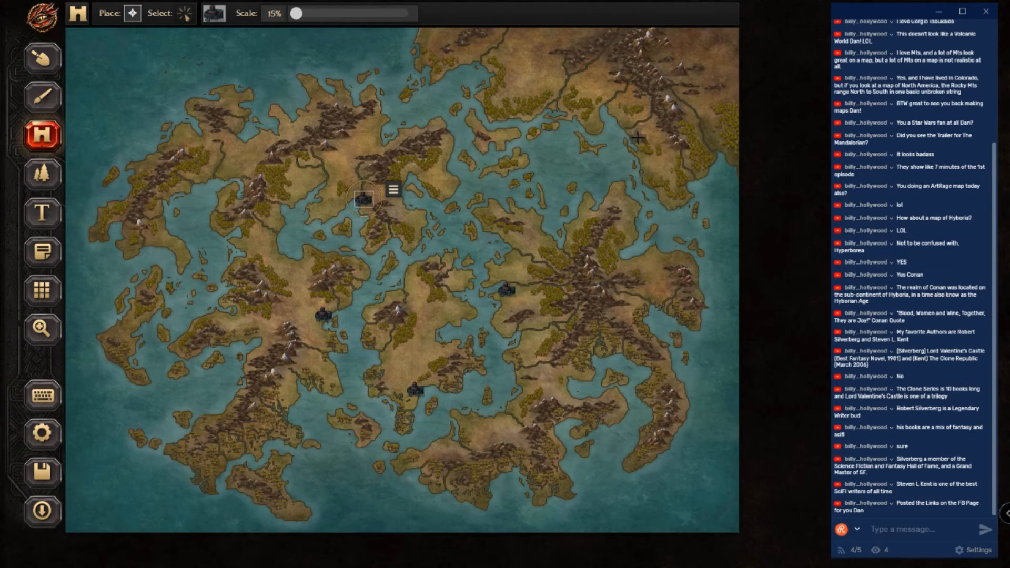
left_click(630, 140)
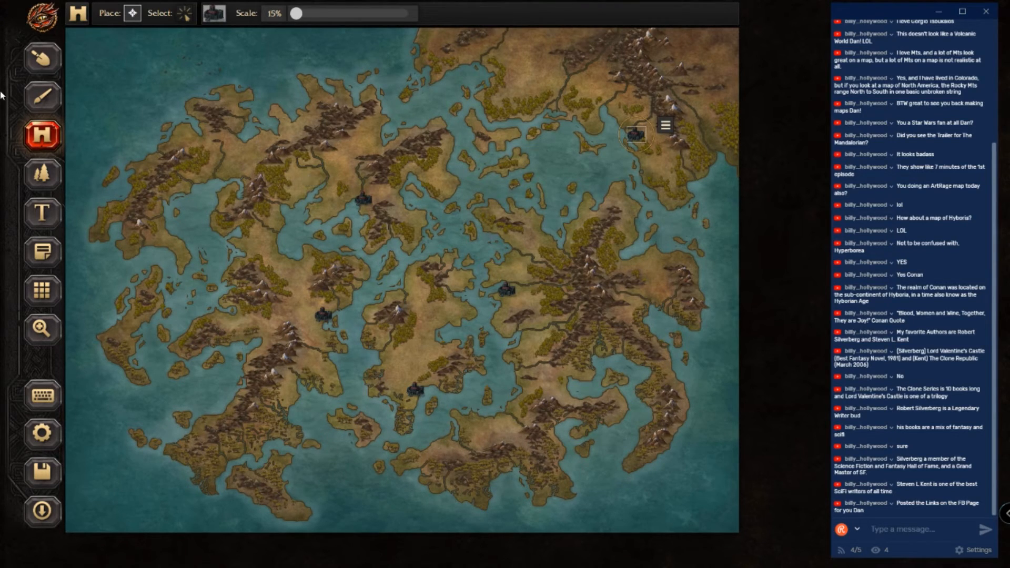
Step: Choose Dwarven-Temple-01 from the object library and add it around the castles on the central continent's south coast and the northern continent's south inlet
left_click(214, 13)
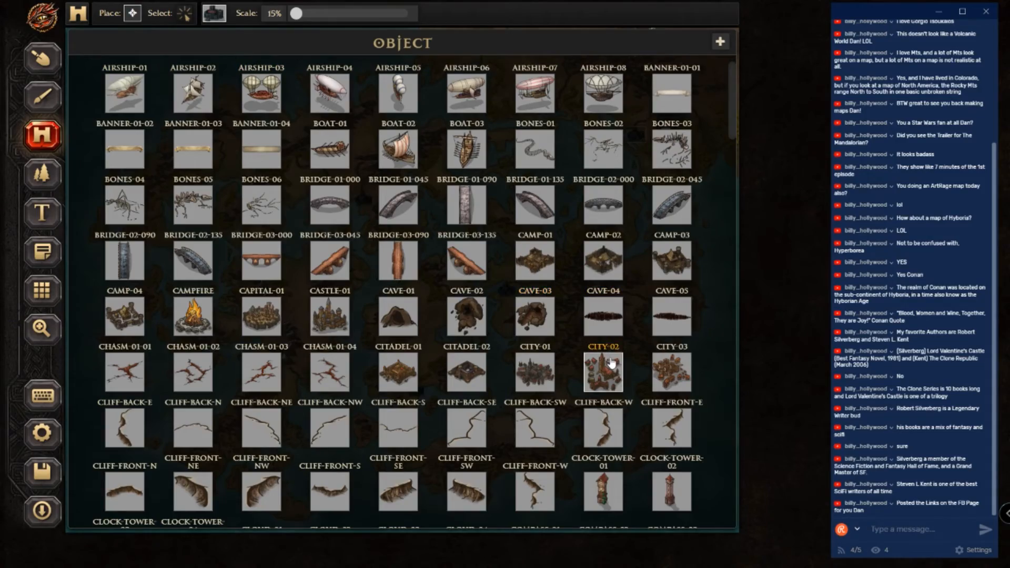
scroll(611, 379, "down", 5)
scroll(619, 387, "down", 10)
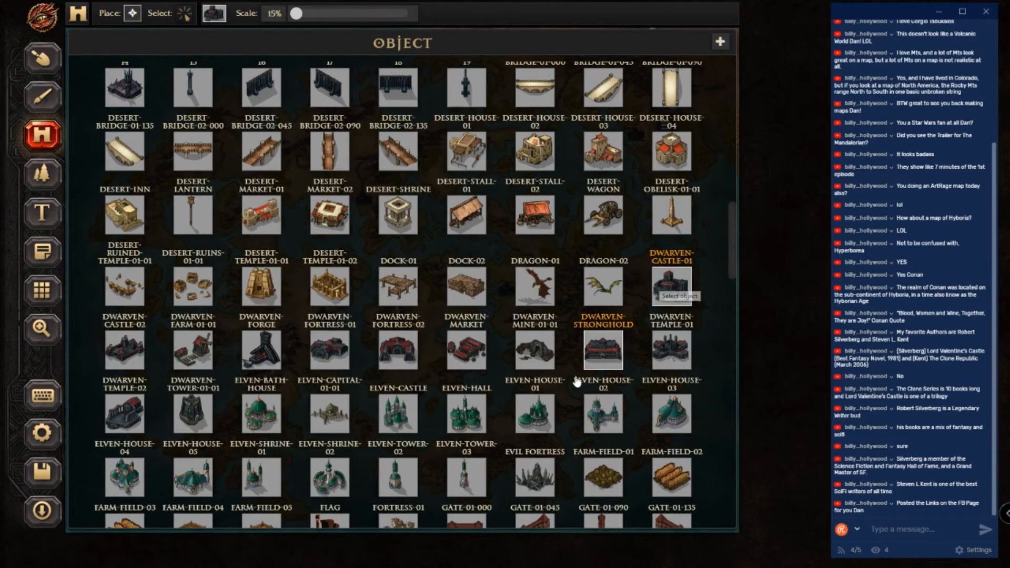
left_click(670, 348)
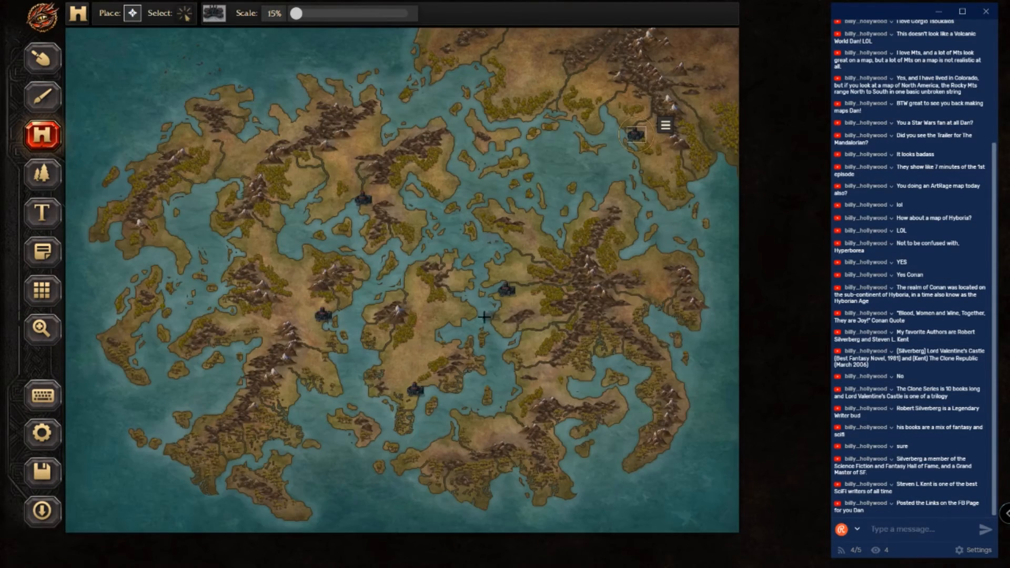
left_click(423, 388)
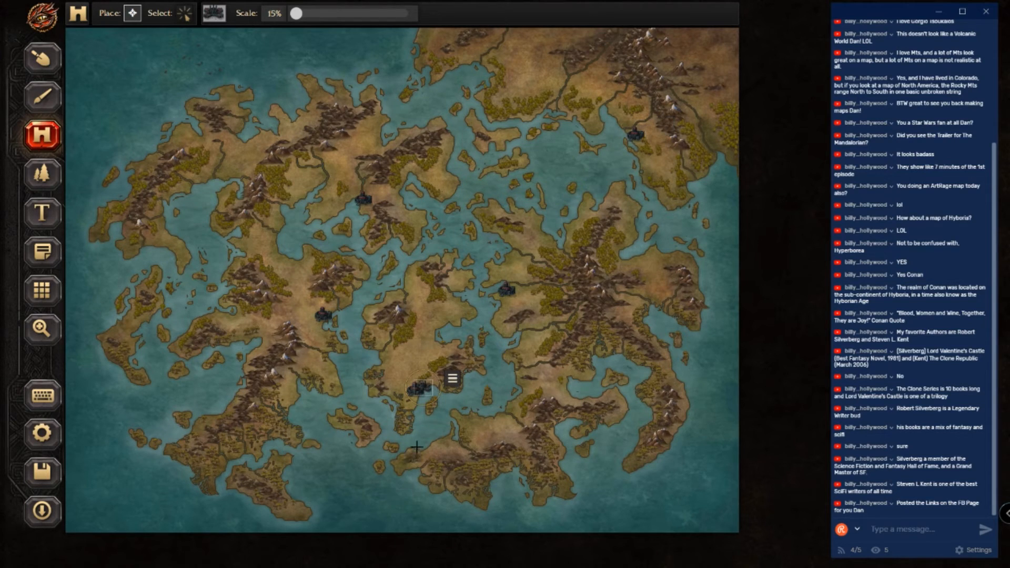
left_click(363, 205)
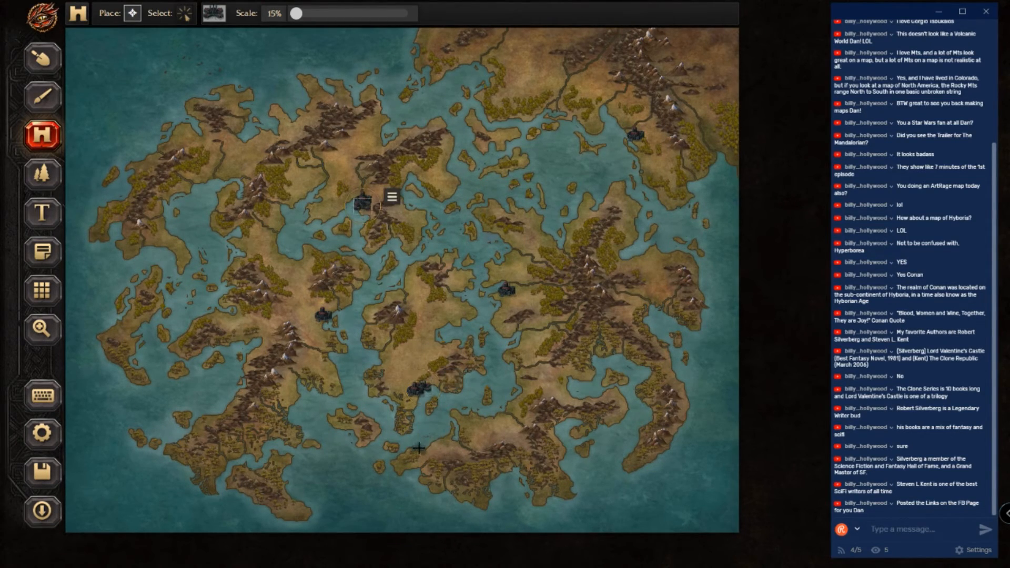
left_click(419, 394)
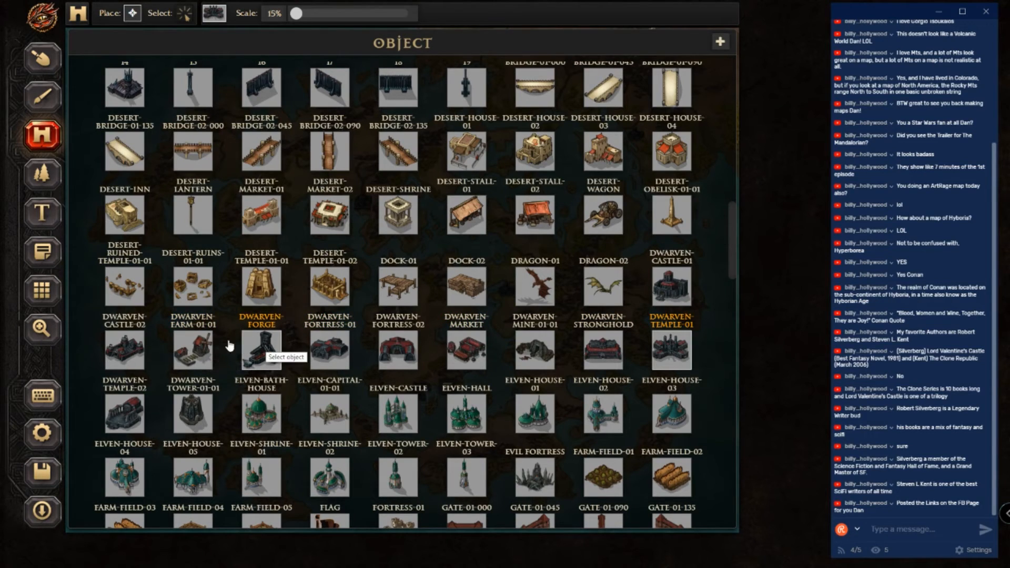
Step: Choose Dwarven-Farm-01-01 and place six copies: one on the central continent, three across the western lands and two on the northeastern continent
left_click(187, 338)
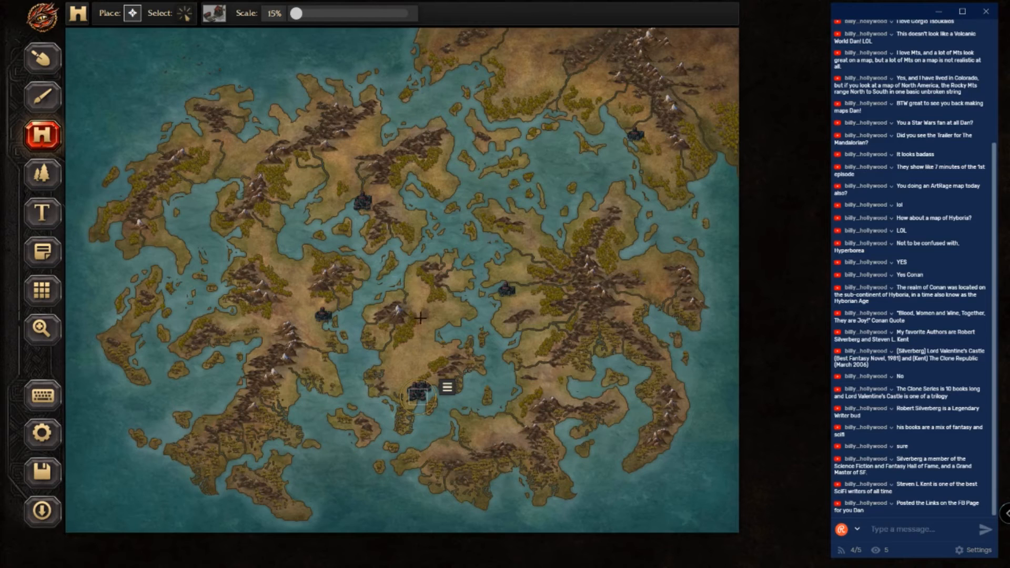
left_click(432, 340)
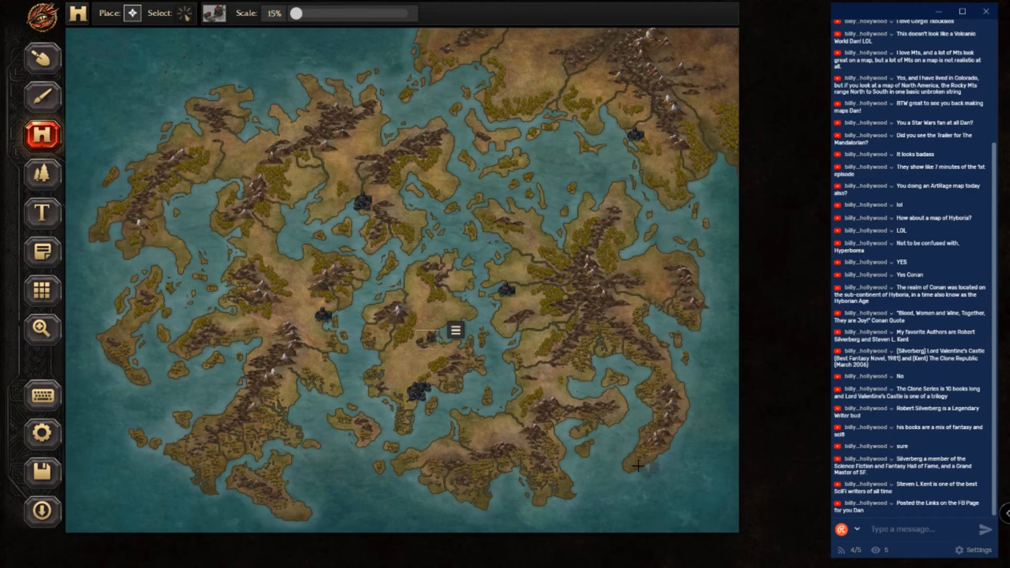
left_click(235, 168)
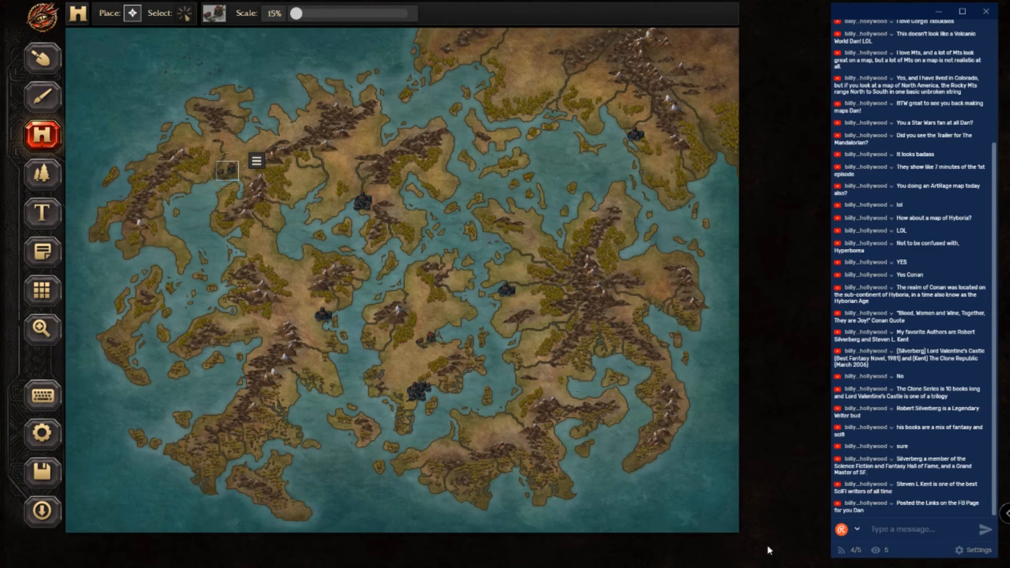
left_click(272, 240)
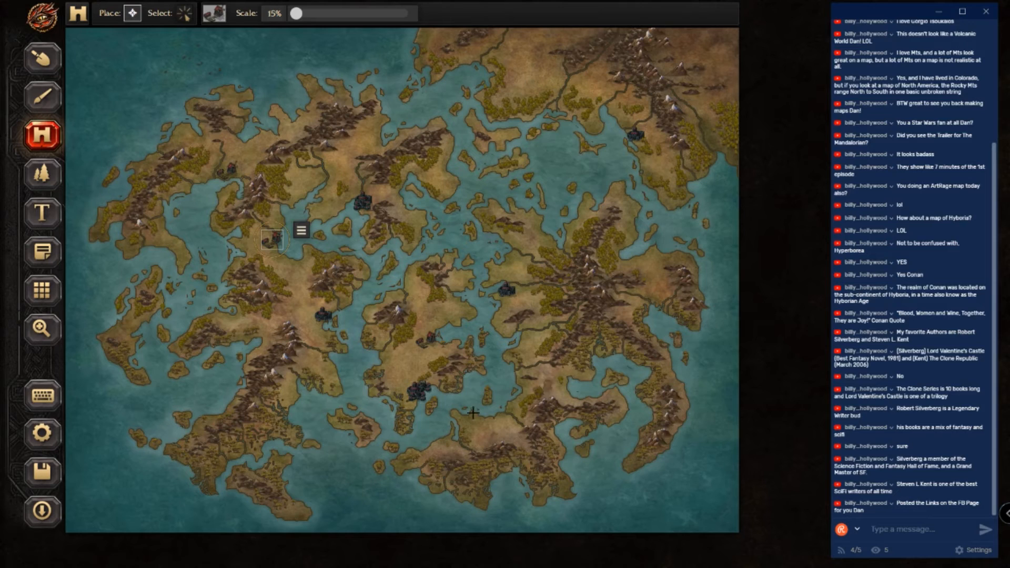
left_click(294, 392)
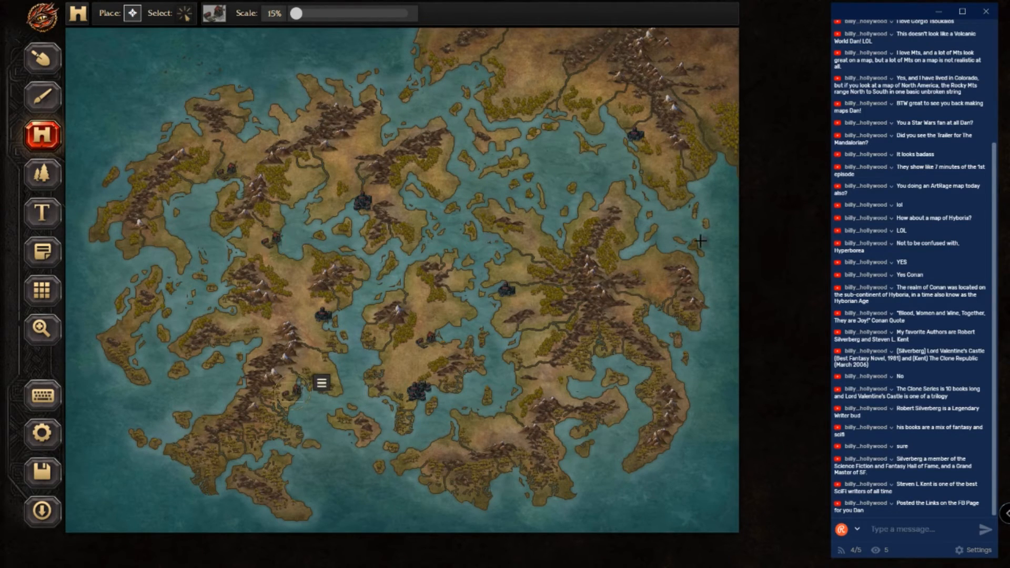
left_click(605, 93)
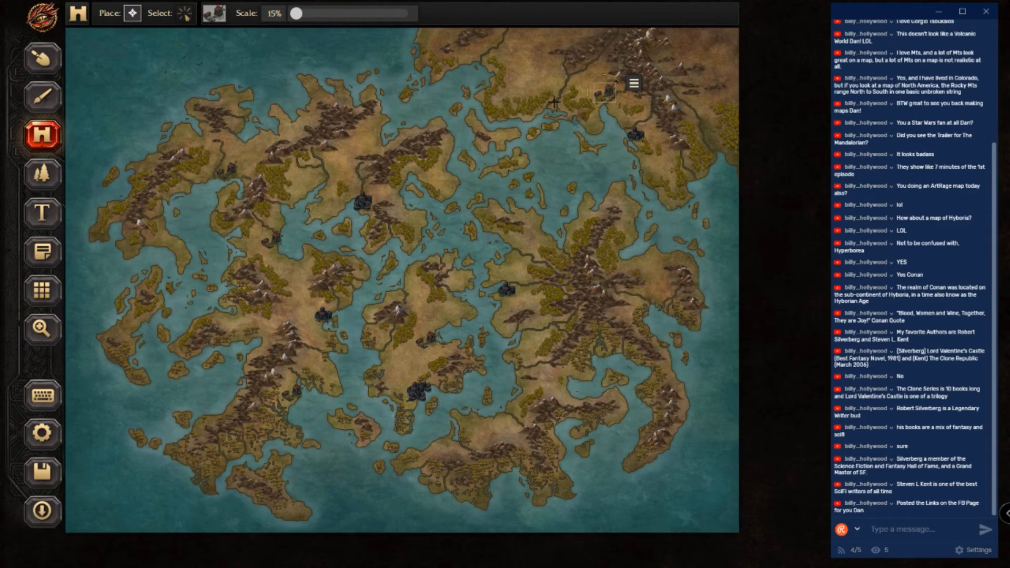
left_click(475, 55)
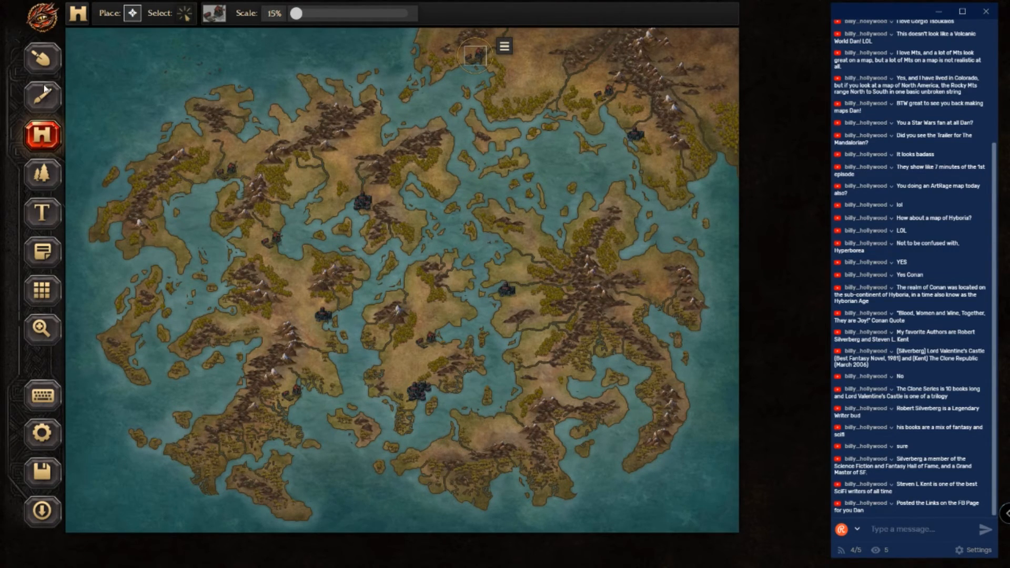
Step: Choose Compass-05-02 from the object library, set its scale to 47%, and place it in the map's northwest and southeast corners
left_click(218, 17)
left_click_drag(735, 219, 748, 496)
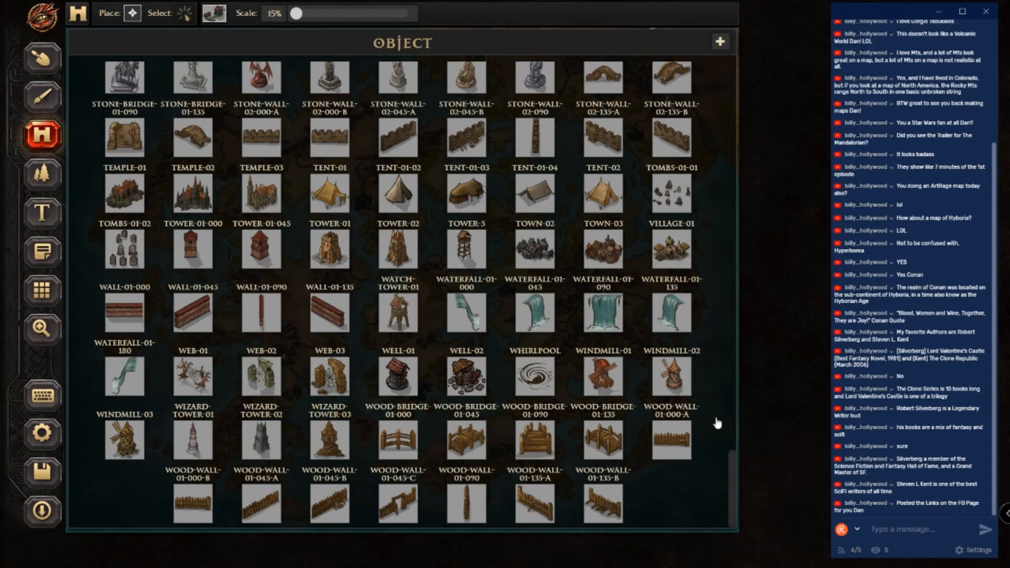
left_click_drag(733, 467, 743, 110)
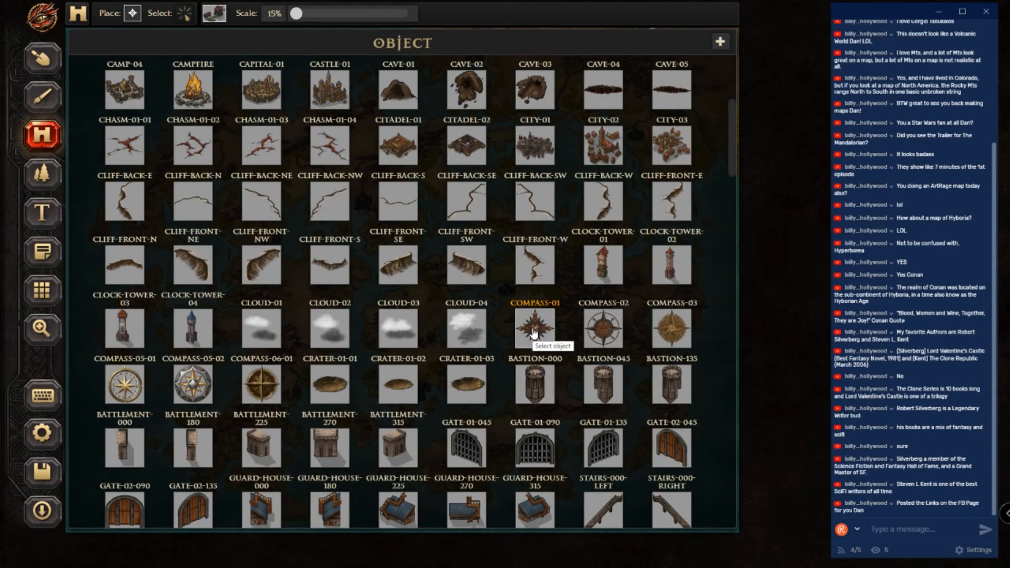
left_click(193, 384)
mouse_move(296, 13)
left_mouse_down()
mouse_move(305, 13)
mouse_move(297, 23)
left_mouse_up()
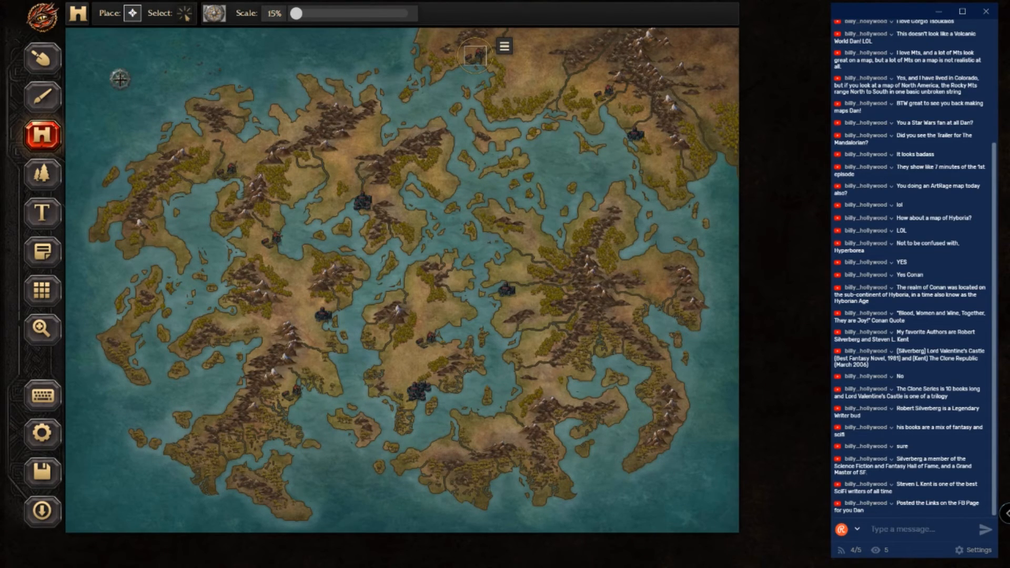
mouse_move(297, 13)
left_mouse_down()
mouse_move(326, 14)
mouse_move(314, 15)
left_mouse_up()
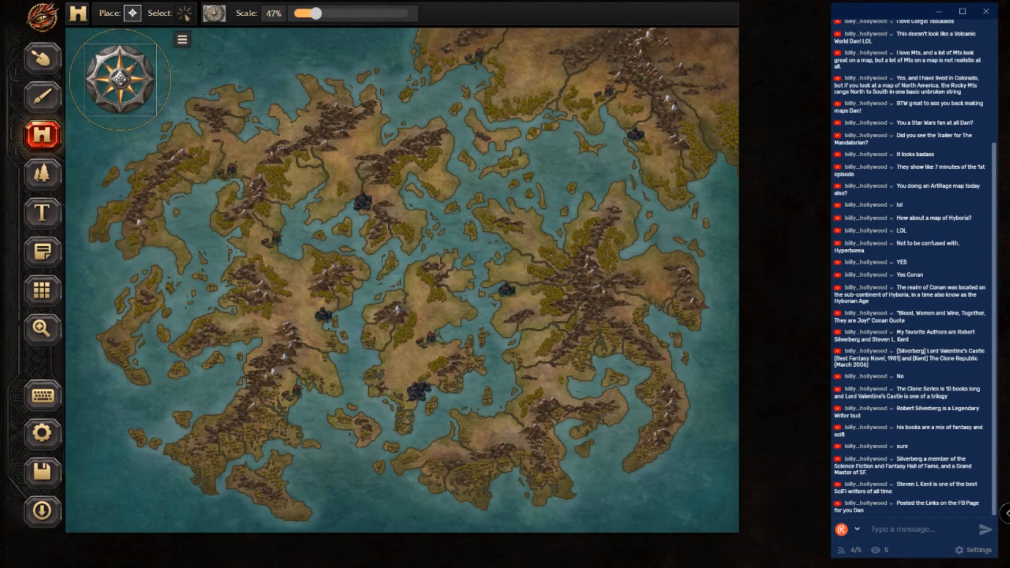
left_click(118, 77)
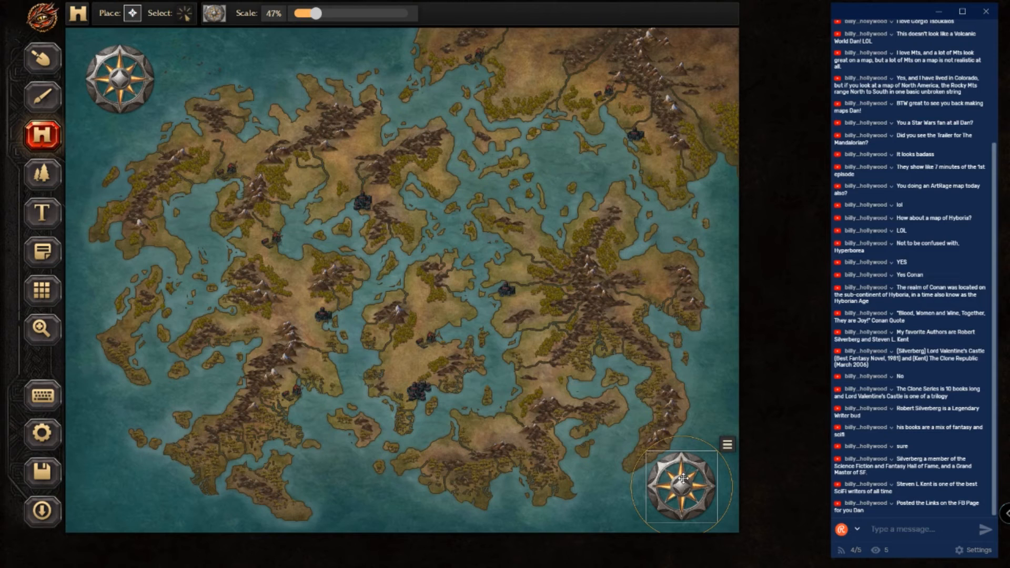
Step: Remove the southeast compass and move the northwest one slightly inward from the map's corner
left_click(170, 14)
mouse_move(110, 62)
left_mouse_down()
mouse_move(565, 355)
mouse_move(667, 472)
mouse_move(199, 143)
mouse_move(127, 70)
left_mouse_up()
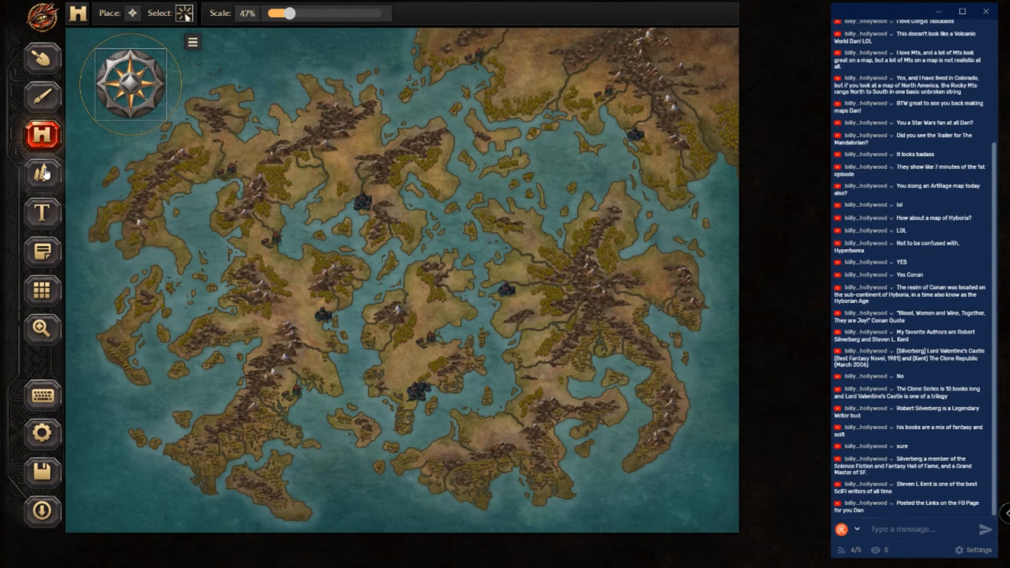
left_click(42, 213)
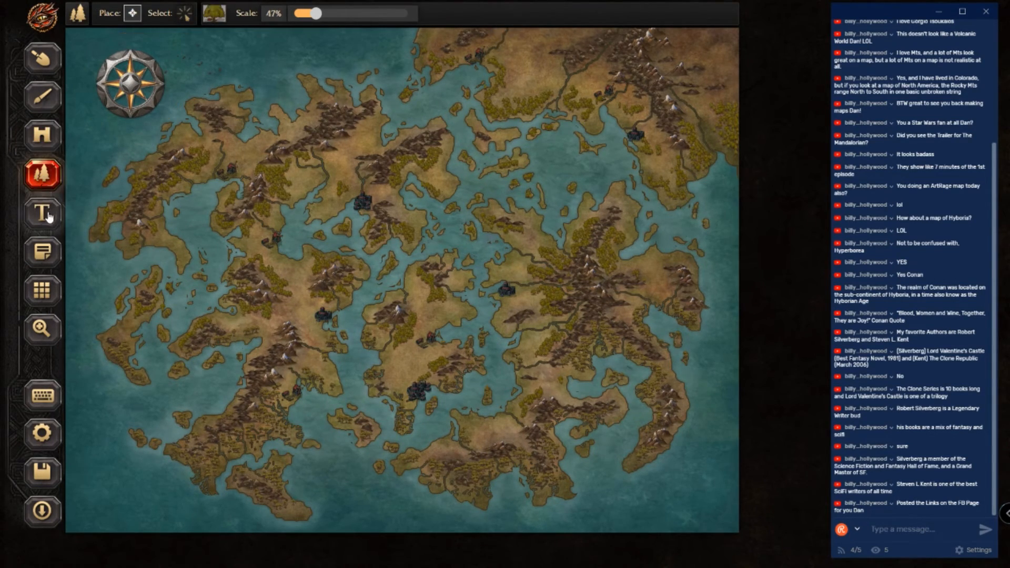
left_click(41, 177)
left_click(212, 14)
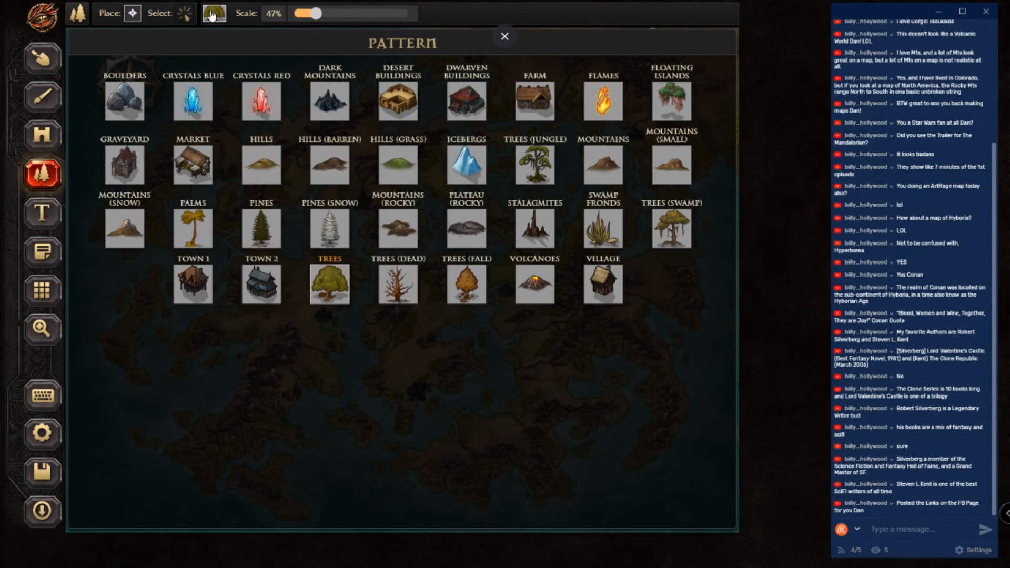
left_click(211, 13)
left_click(42, 135)
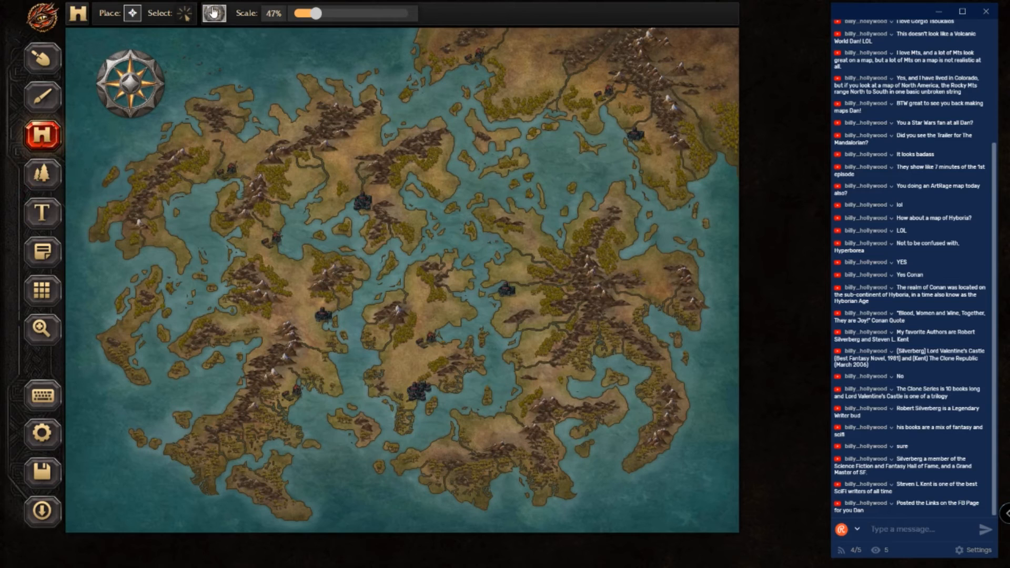
Step: Choose Banner-01-01, set its scale to 25%, and place copies beside the castles on the northern continent's south inlet and southwestern continent's east coast
left_click(214, 13)
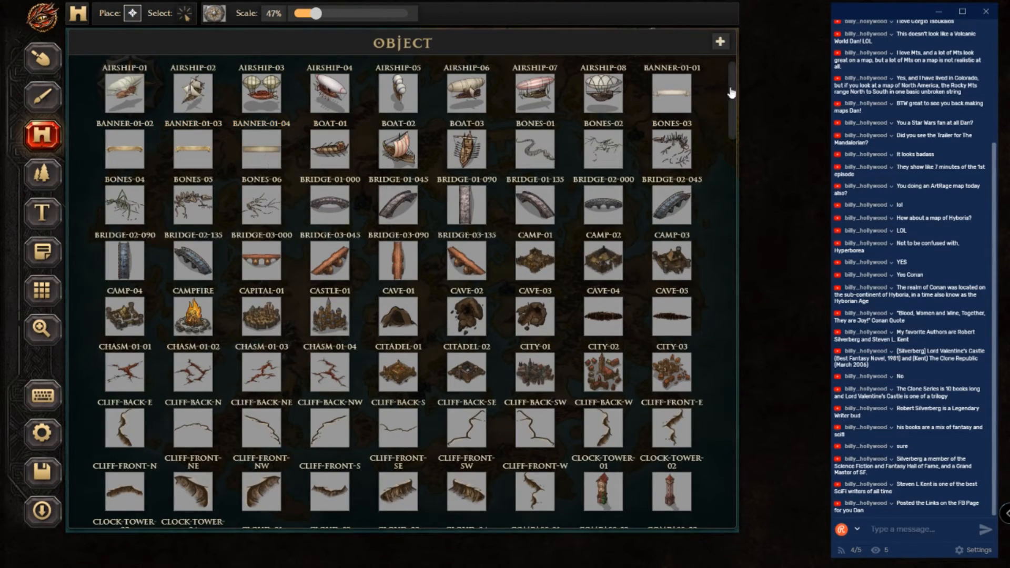
left_click(666, 102)
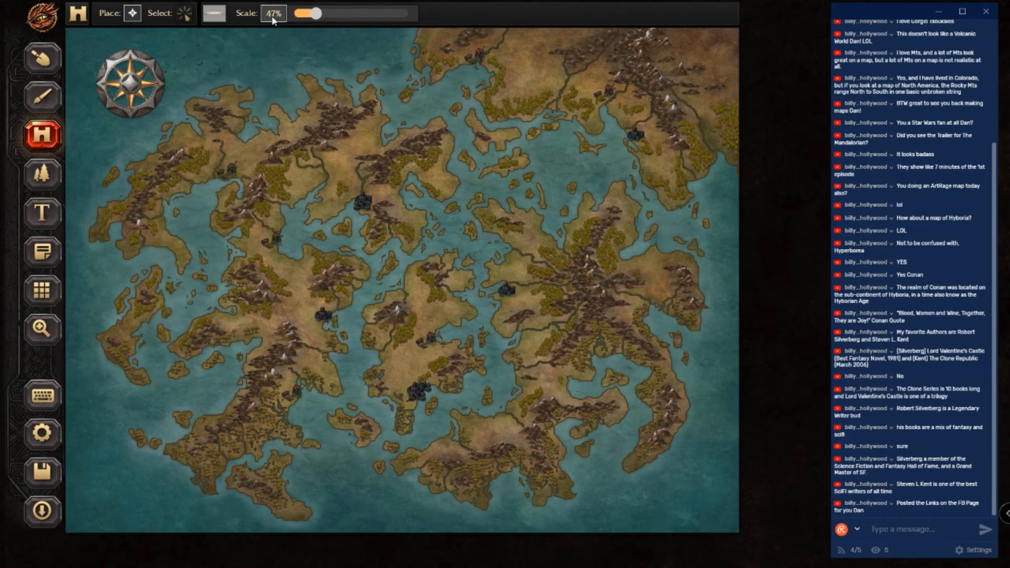
left_click_drag(317, 14, 308, 18)
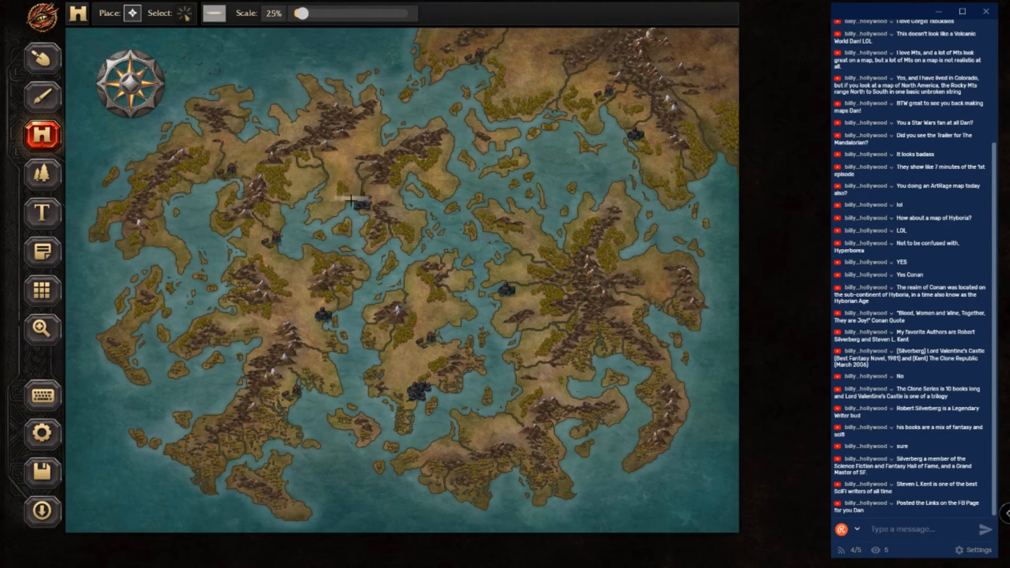
left_click(390, 199)
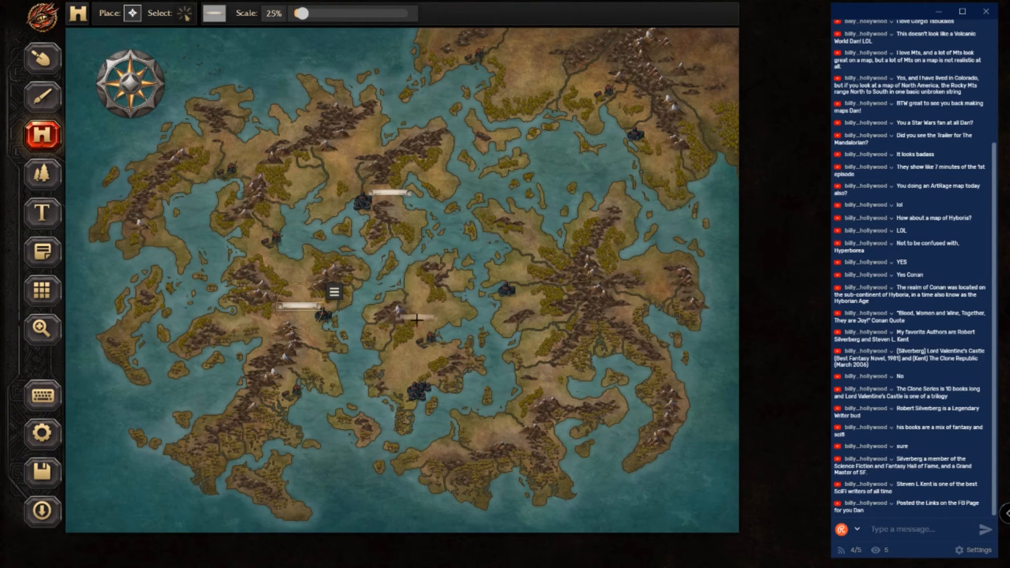
Step: Add Banner-01-01 beside the central continent's castle and farm, the eastern continent's castle, and the northeastern continent's castle and inland farm
left_click(448, 396)
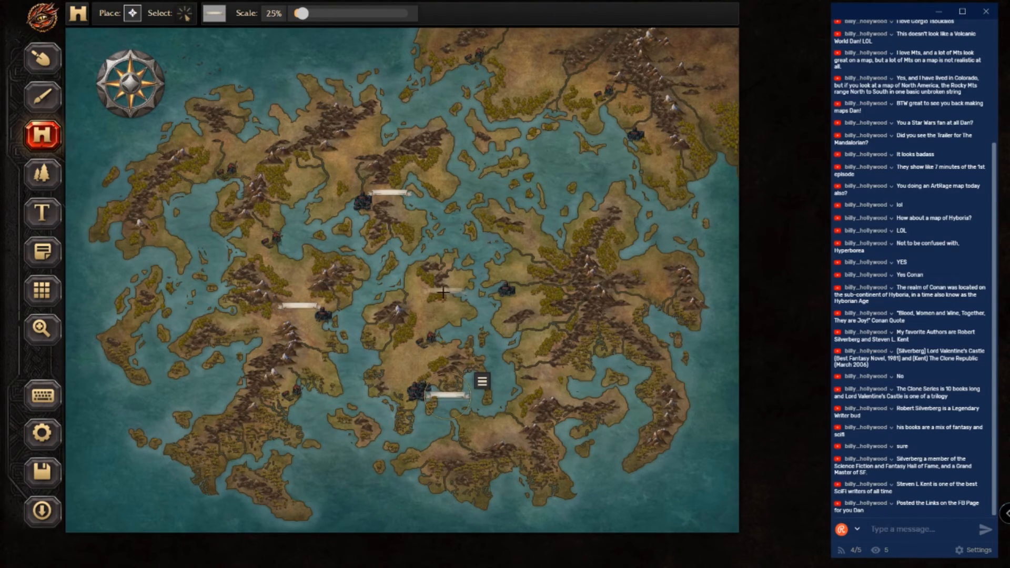
left_click(446, 325)
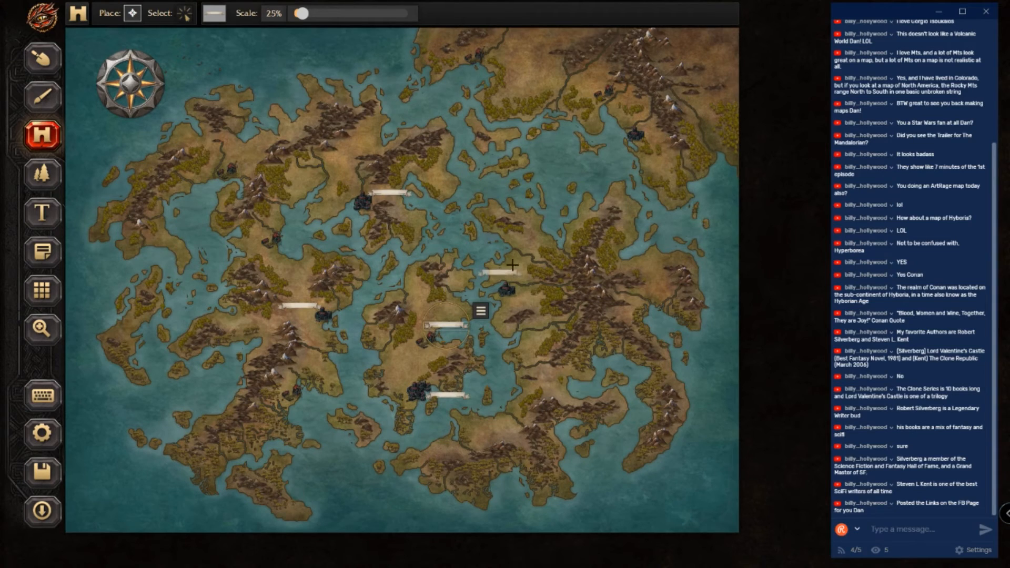
left_click(505, 269)
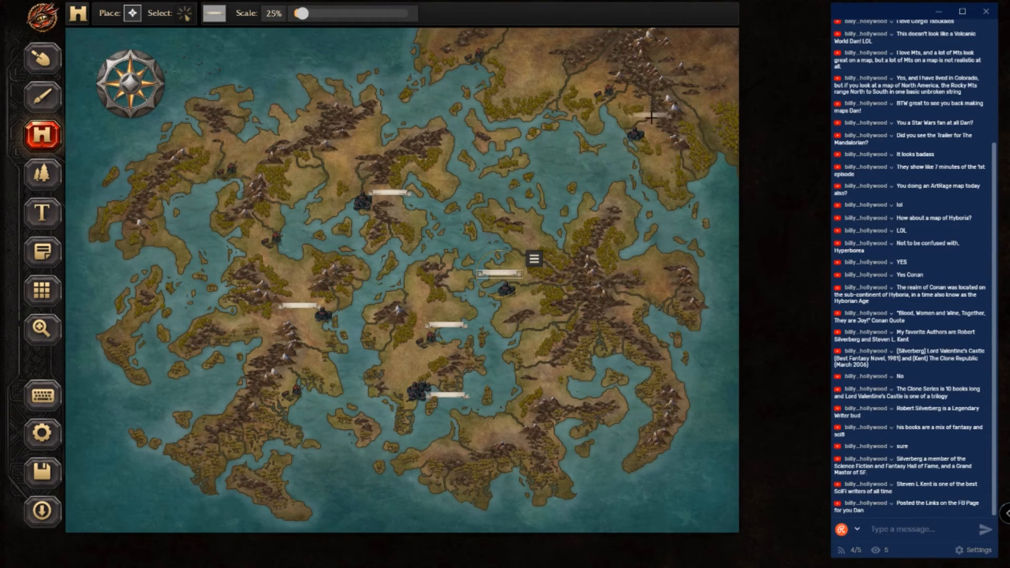
left_click(613, 146)
left_click(584, 82)
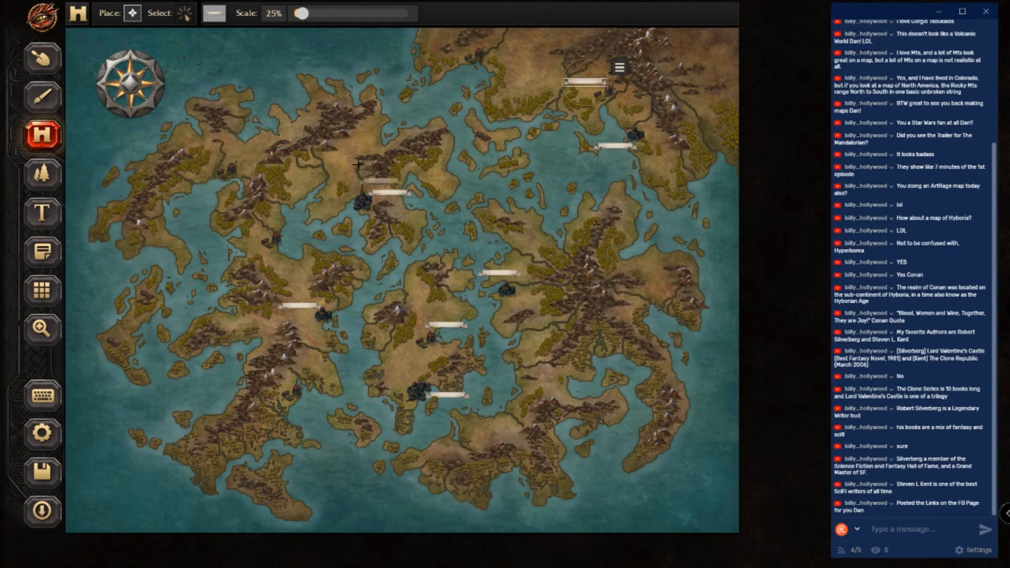
Step: Add Banner-01-01 beside the northwestern continent's inland and southern-coast farms and the farm on the southwestern continent's southeast bay
left_click(245, 157)
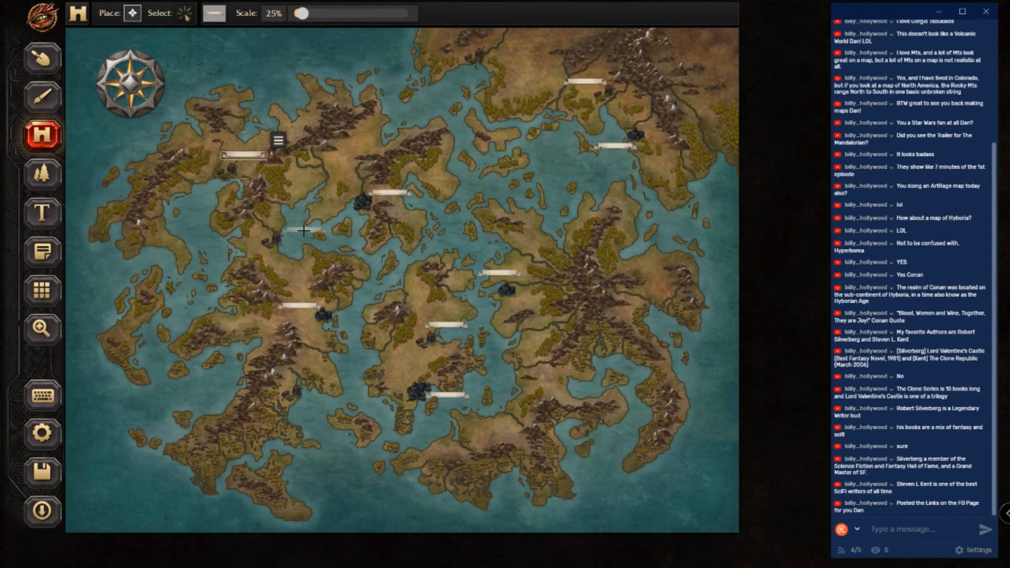
left_click(303, 231)
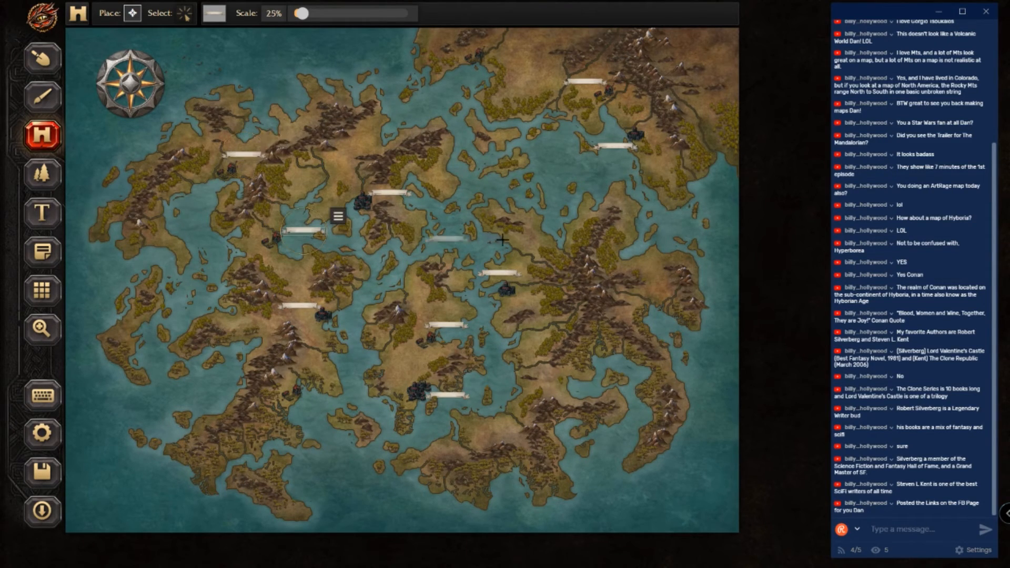
left_click(313, 404)
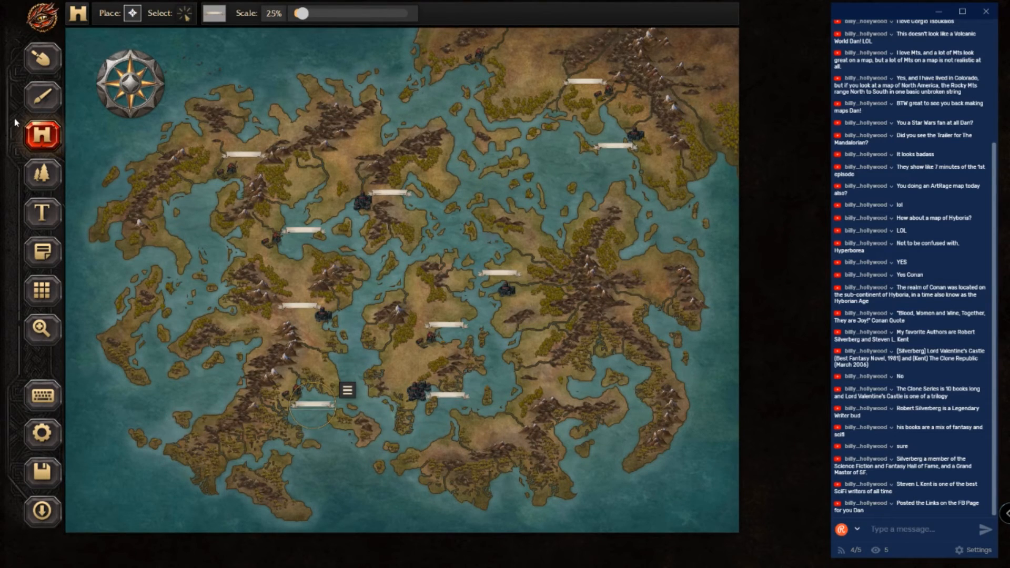
Step: Move the southwestern continent's southeast-bay banner and farm further south, to the coast near the southern peninsula
left_click(184, 15)
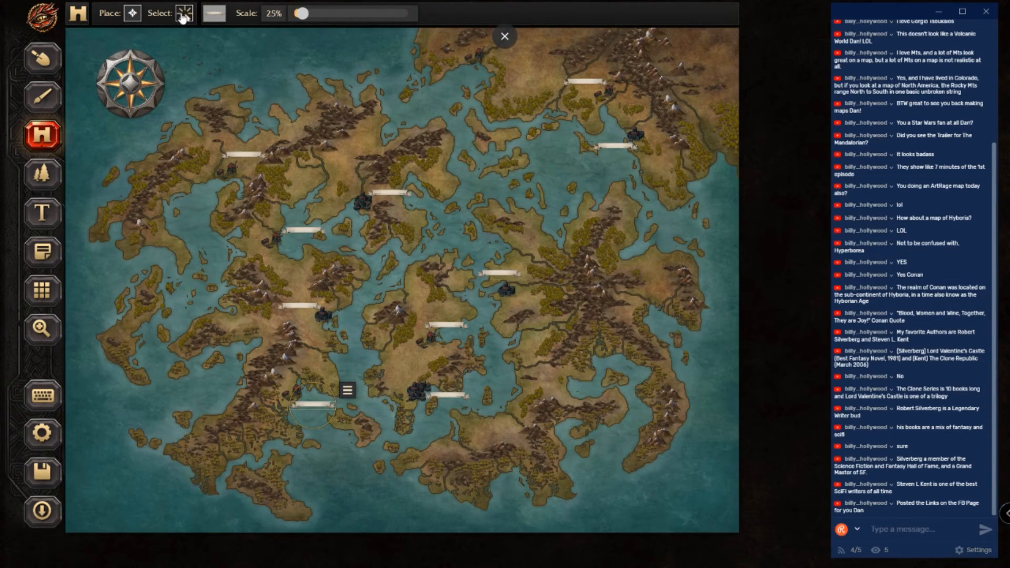
left_click(182, 14)
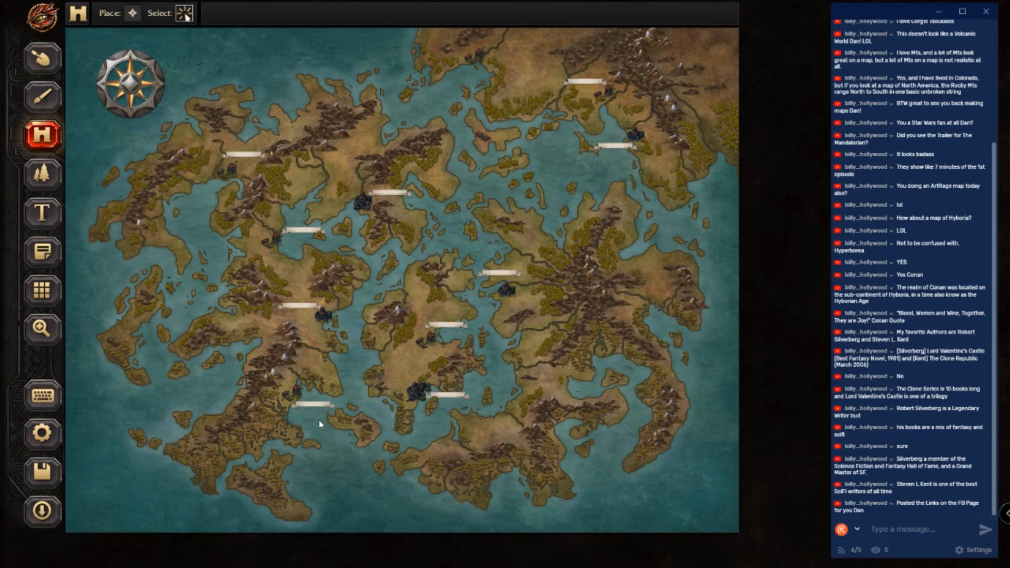
left_click(310, 406)
left_click_drag(309, 406, 305, 491)
left_click(297, 390)
left_click_drag(297, 391, 289, 459)
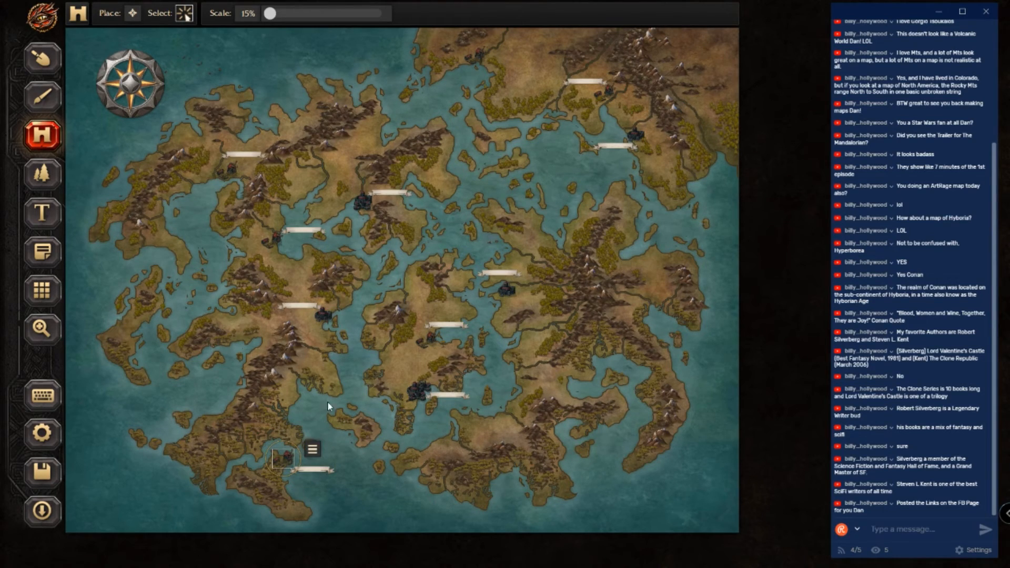
left_click(494, 203)
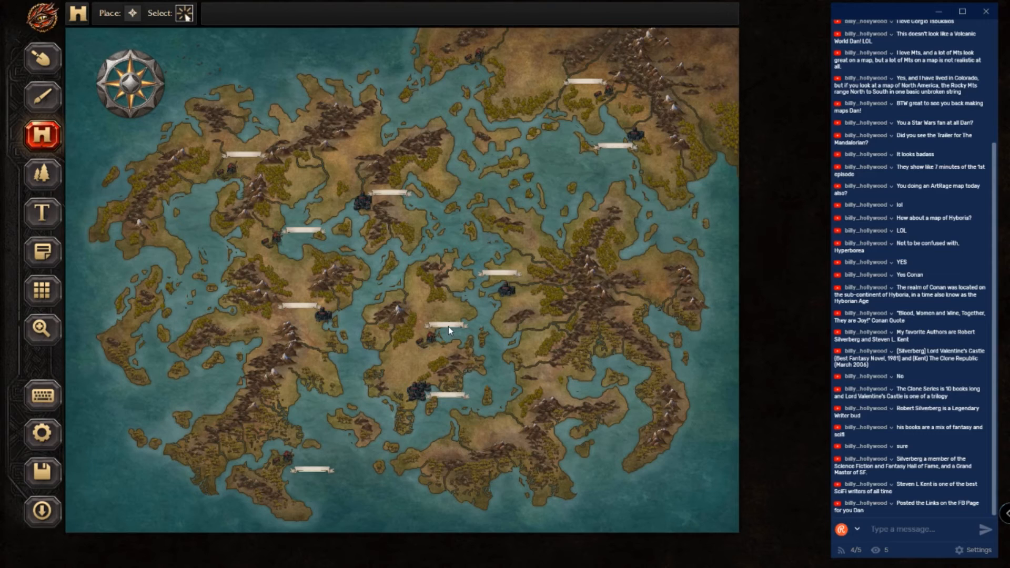
Step: Move the central continent's inland farm and its banner northwest to the continent's northern coast
left_click_drag(453, 329, 467, 316)
left_click_drag(464, 314, 412, 272)
left_click(433, 338)
left_click_drag(433, 338, 416, 284)
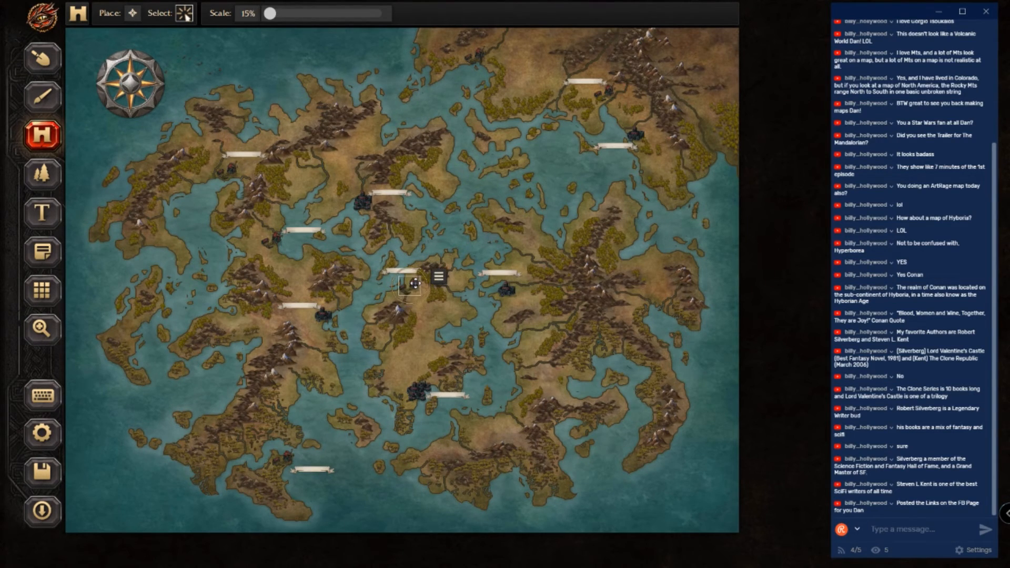
left_click(451, 213)
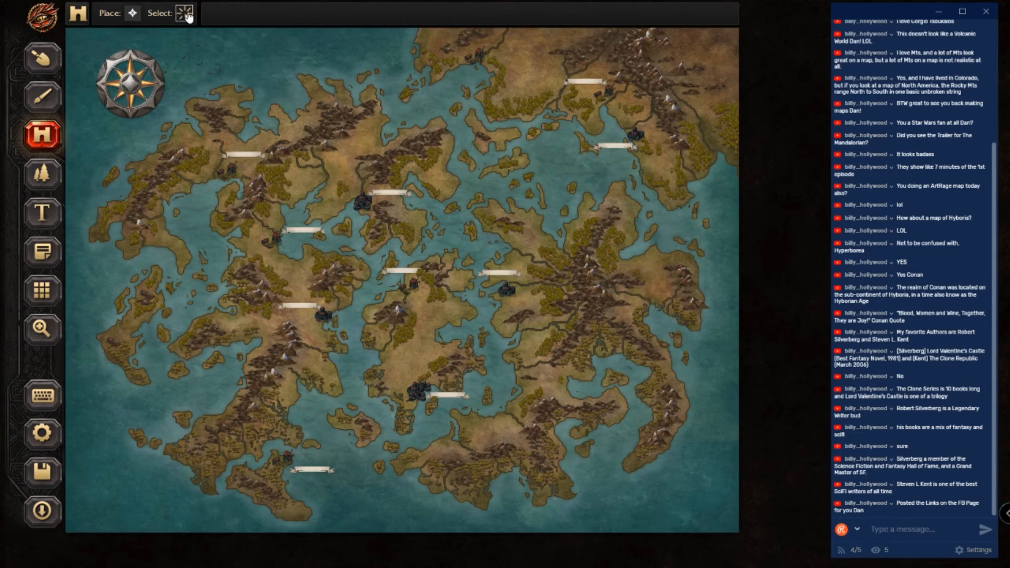
Step: Place a Banner-01-01 beside the coastal settlement near the map's northern edge
left_click(133, 12)
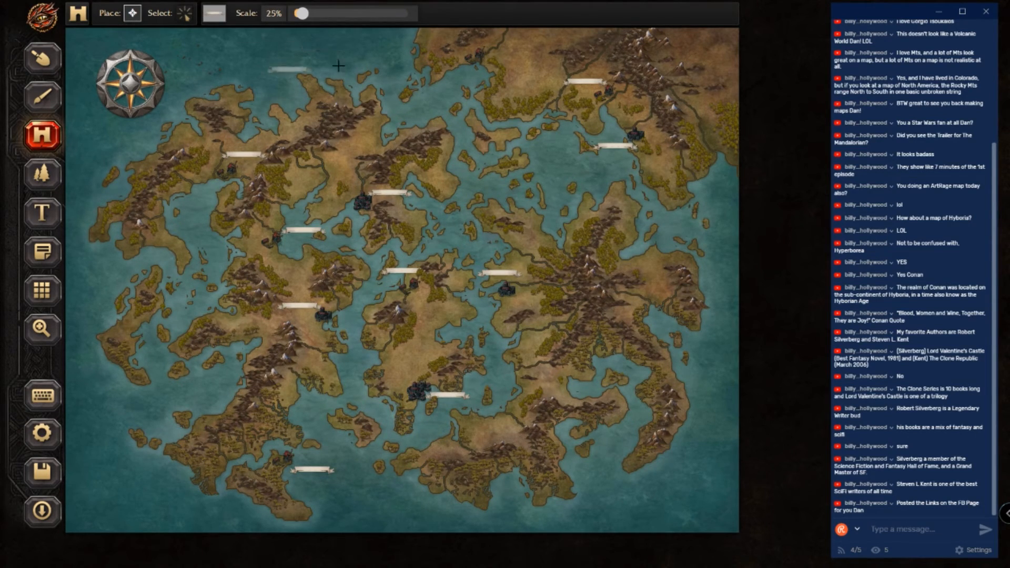
left_click(511, 53)
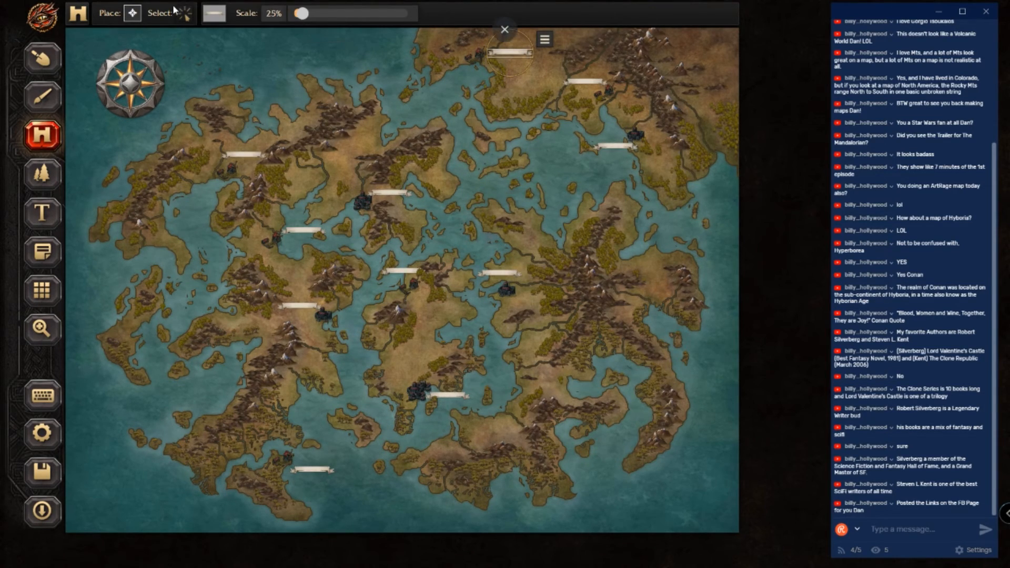
Step: Choose Banner-01-04 with the scale at 19%, place it in the map's southeastern sea, and enlarge it to 74%
left_click(214, 14)
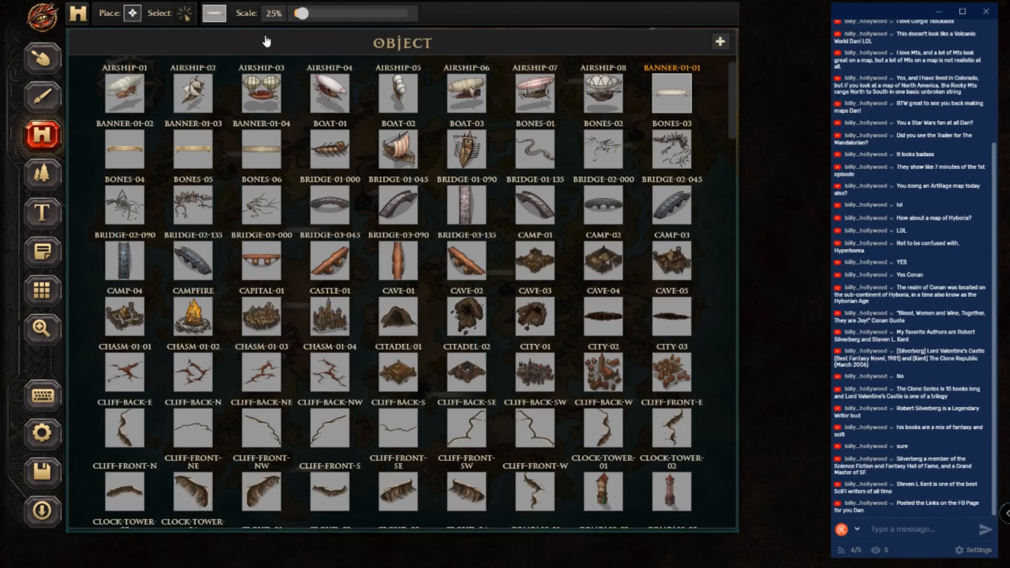
left_click(258, 152)
mouse_move(301, 14)
left_mouse_down()
mouse_move(313, 14)
mouse_move(298, 15)
left_mouse_up()
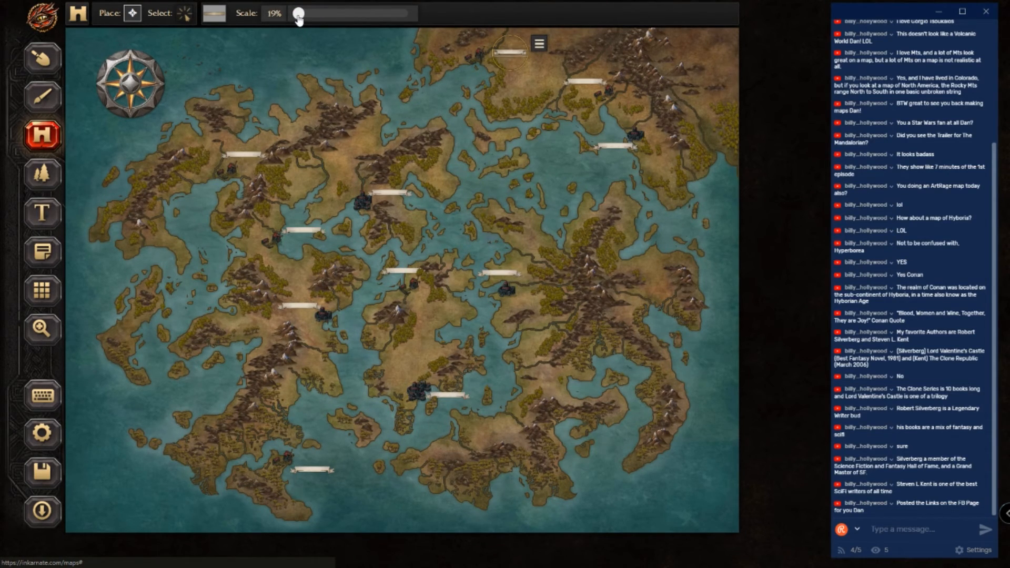
left_click(185, 14)
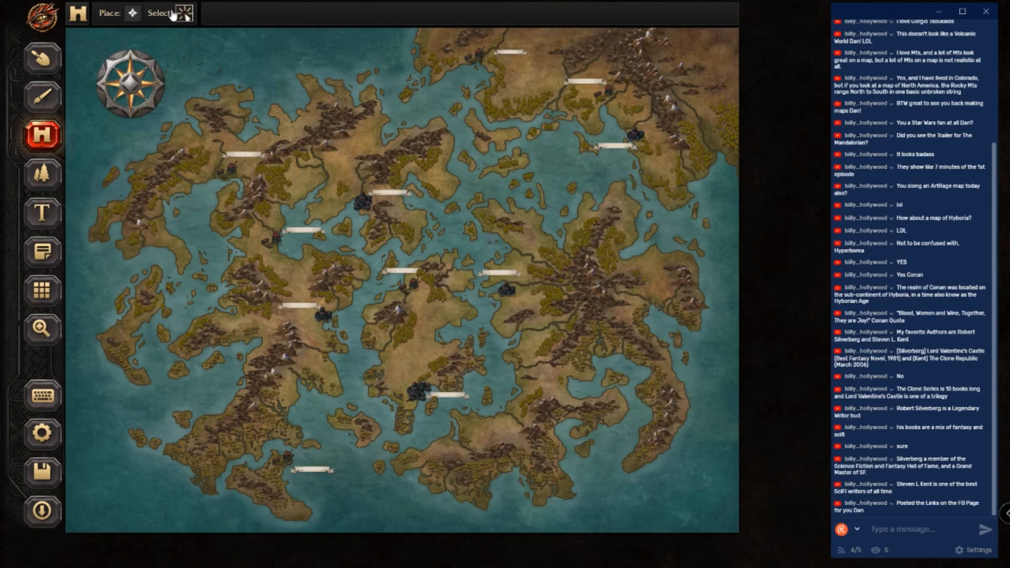
left_click(132, 13)
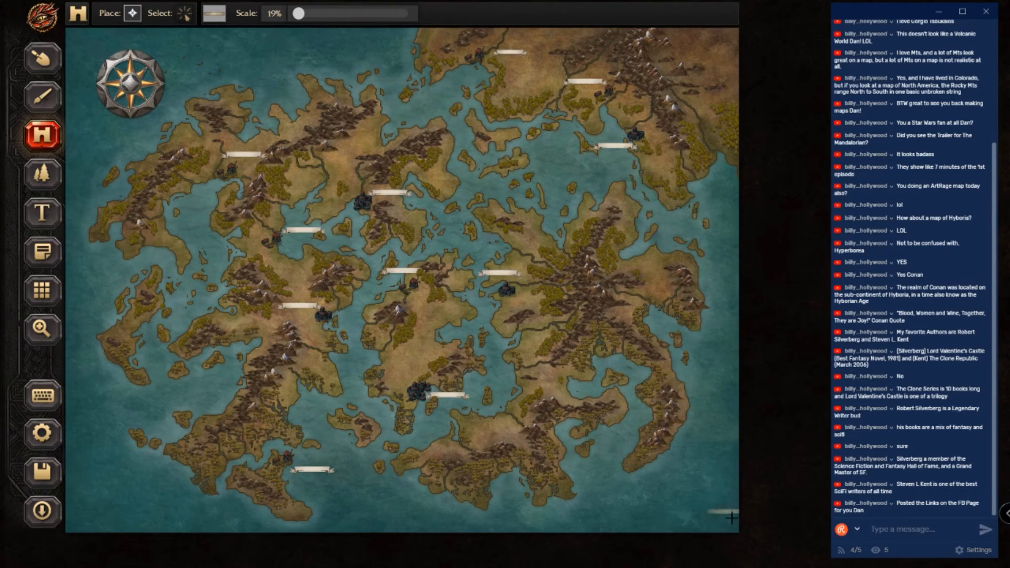
left_click(641, 500)
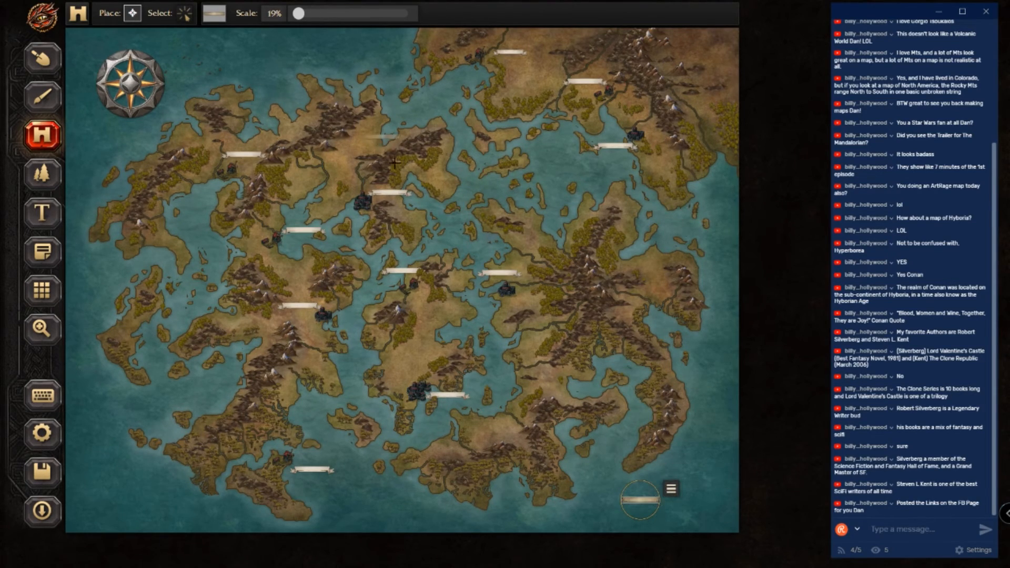
left_click_drag(298, 16, 333, 14)
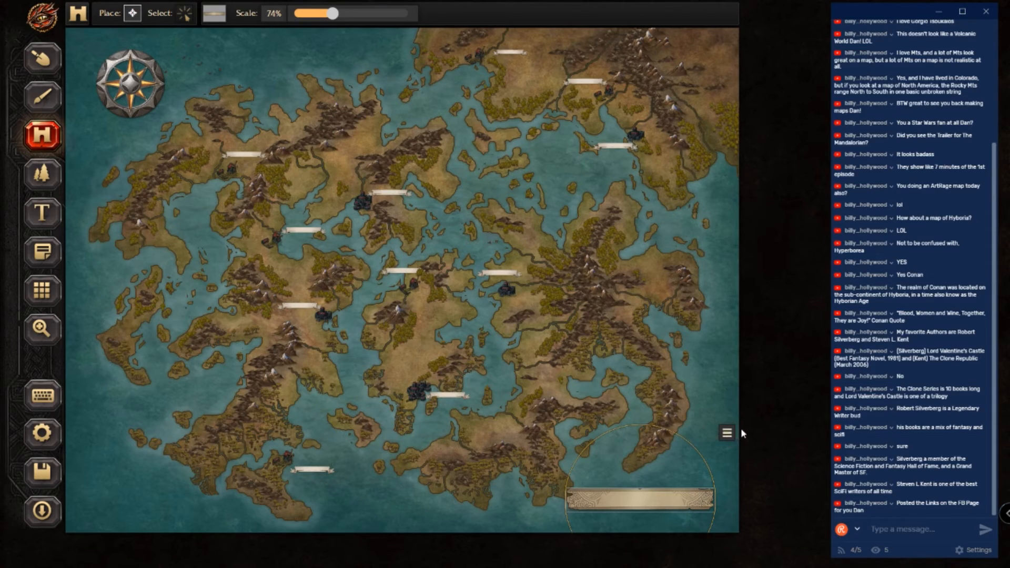
left_click(677, 432)
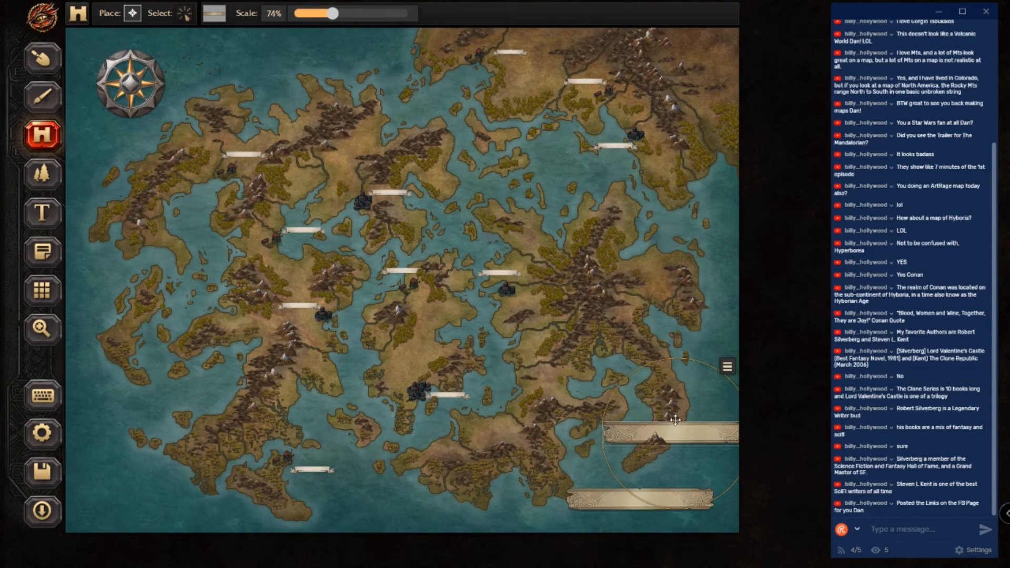
right_click(728, 366)
left_click(729, 368)
left_click(732, 370)
left_click(728, 368)
left_click(736, 388)
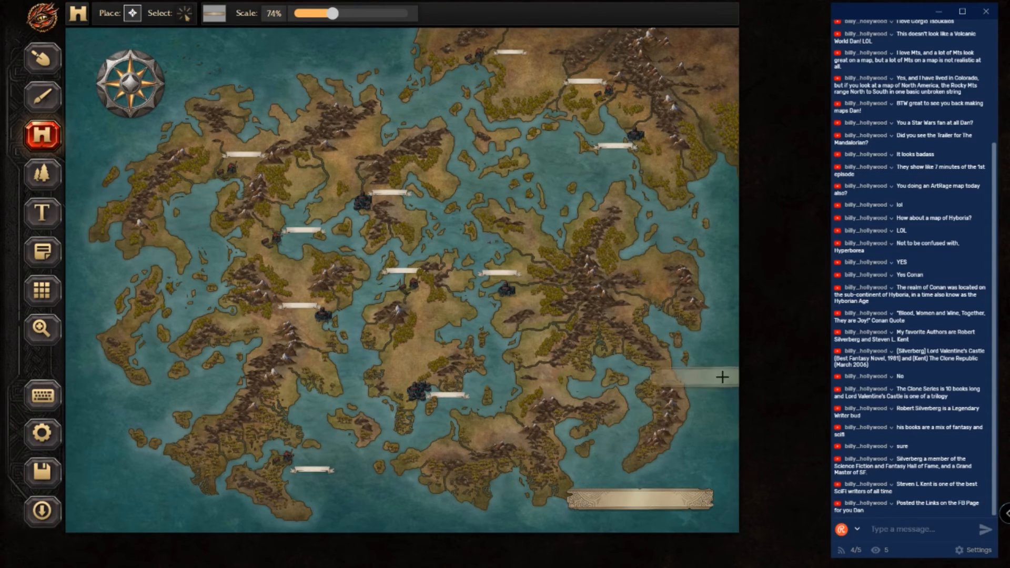
Step: Move the large Banner-01-04 to the northern sea just east of the compass and set its scale to 40%
left_click(184, 15)
left_click(664, 522)
left_click_drag(664, 522, 428, 511)
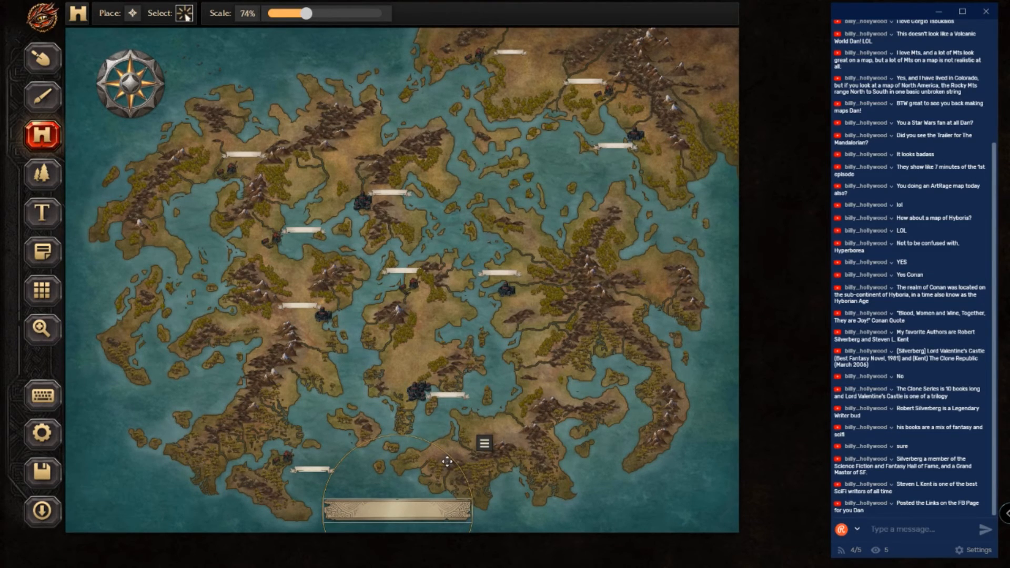
left_click_drag(447, 462, 295, 22)
left_click_drag(286, 98, 265, 59)
left_click_drag(303, 14, 280, 19)
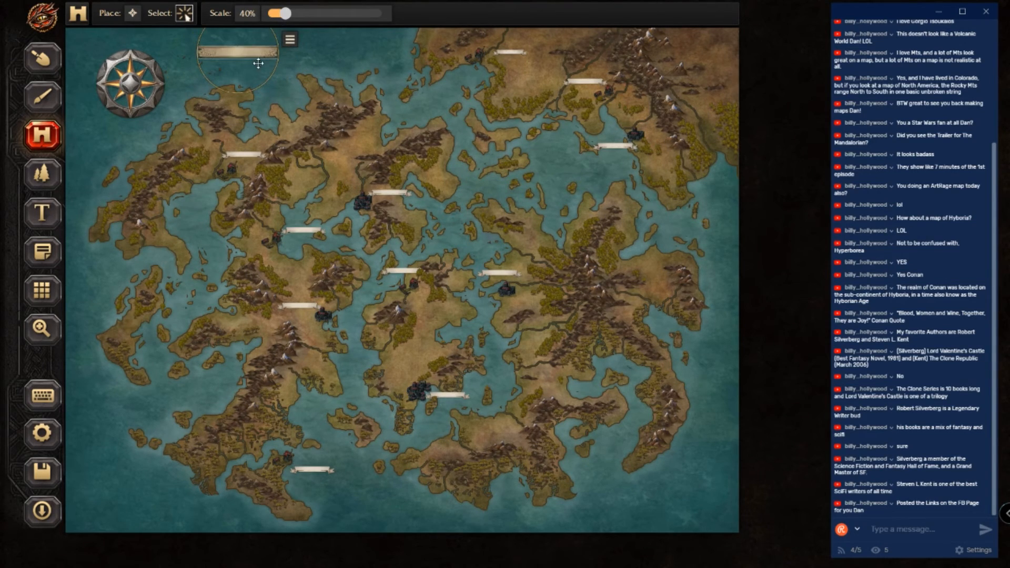
left_click_drag(251, 53, 229, 60)
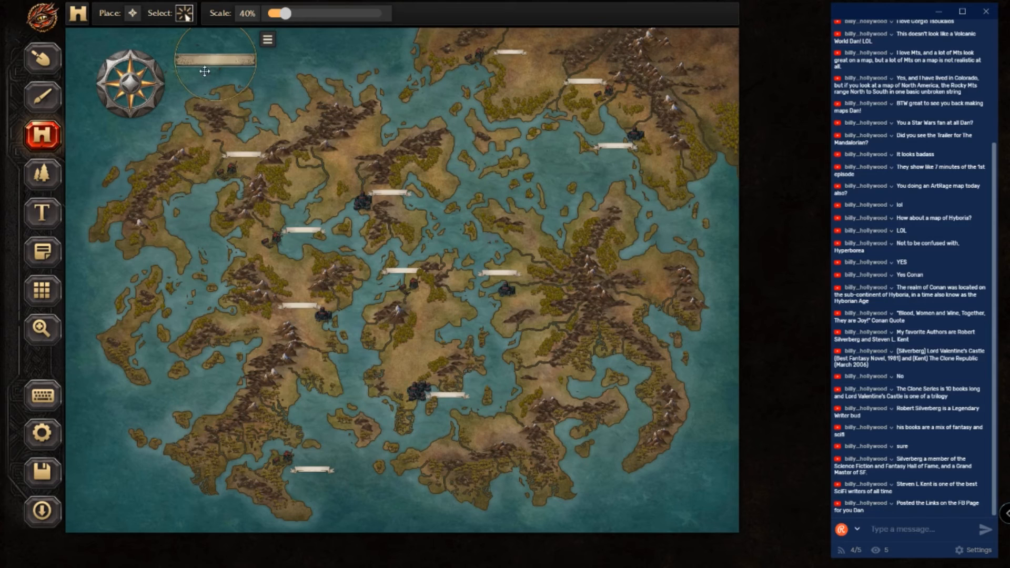
Step: Set the compass's scale to 23% and move it to the map's southeast corner
left_click(142, 83)
left_click_drag(287, 14, 274, 14)
left_click_drag(139, 88, 685, 499)
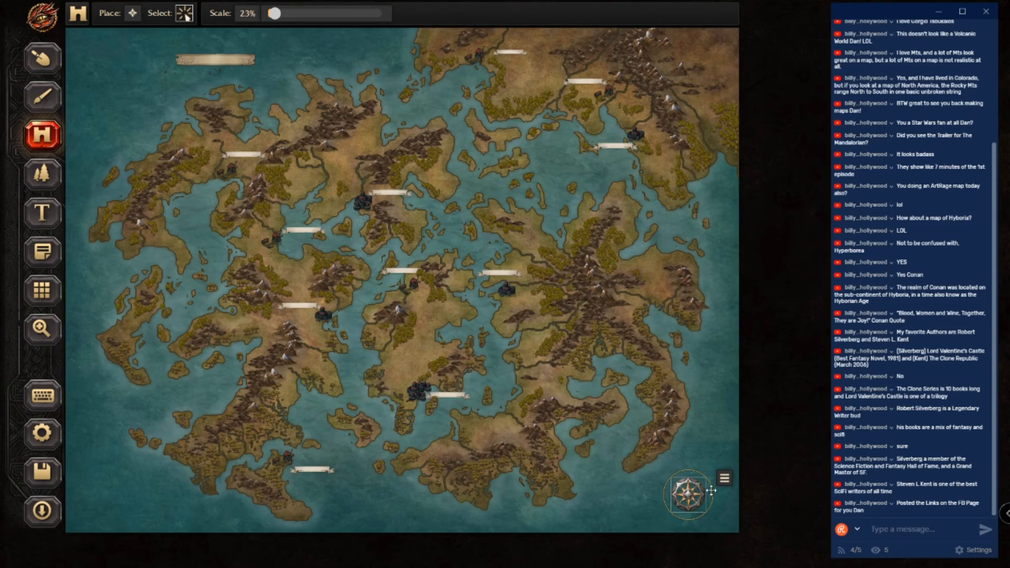
Step: Set the large Banner-01-04's scale to 52% and move it into the map's northwest corner
left_click(237, 59)
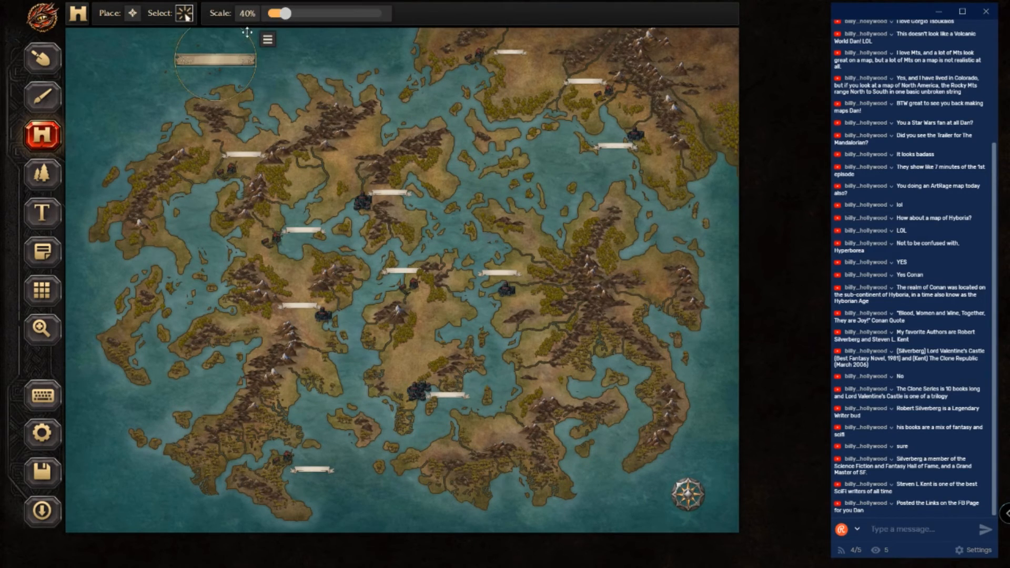
left_click_drag(287, 14, 293, 14)
left_click_drag(227, 59, 166, 57)
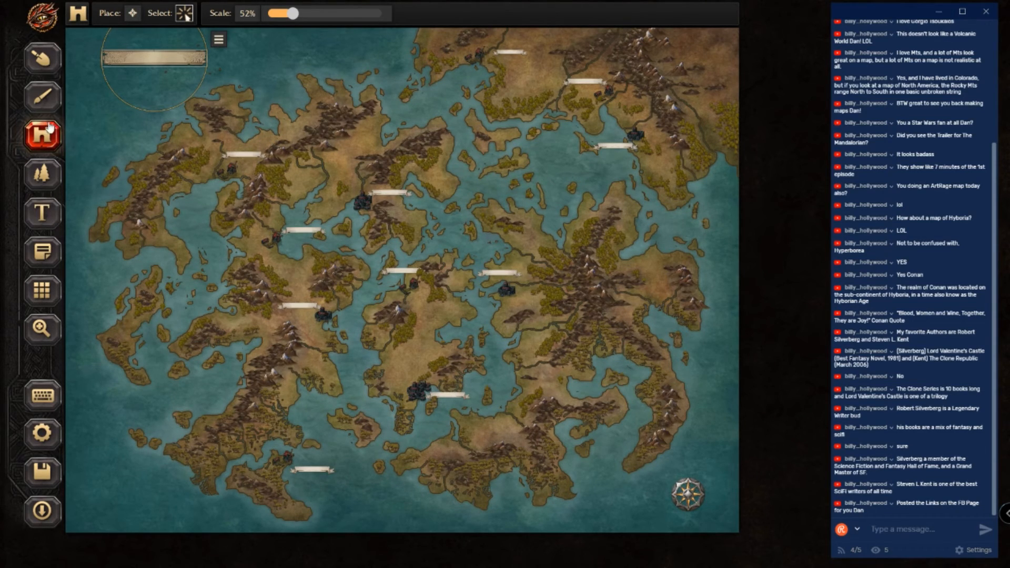
Step: Choose the Volcanoes pattern and set its scale to 32%
left_click(43, 173)
left_click(214, 14)
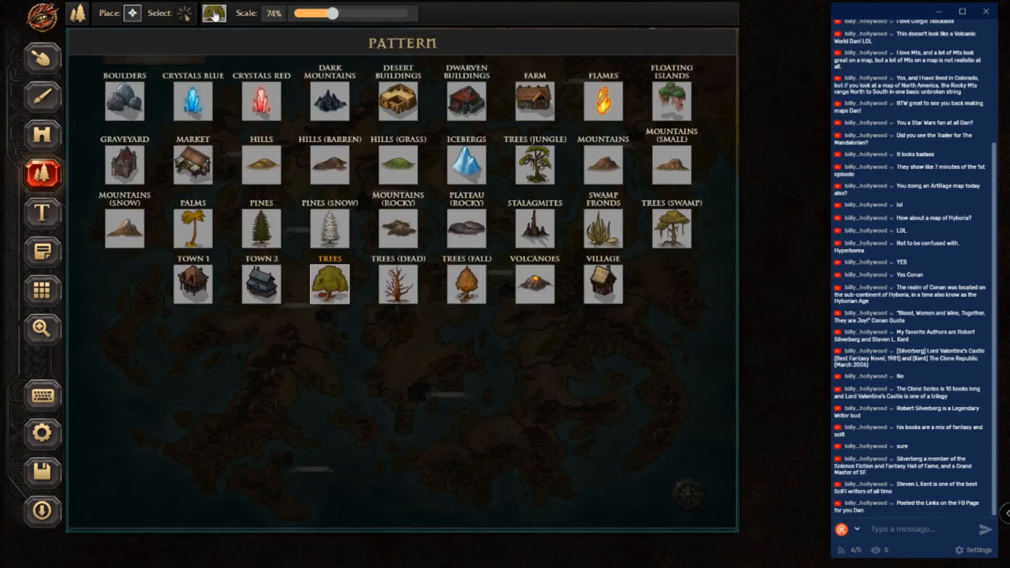
left_click(535, 284)
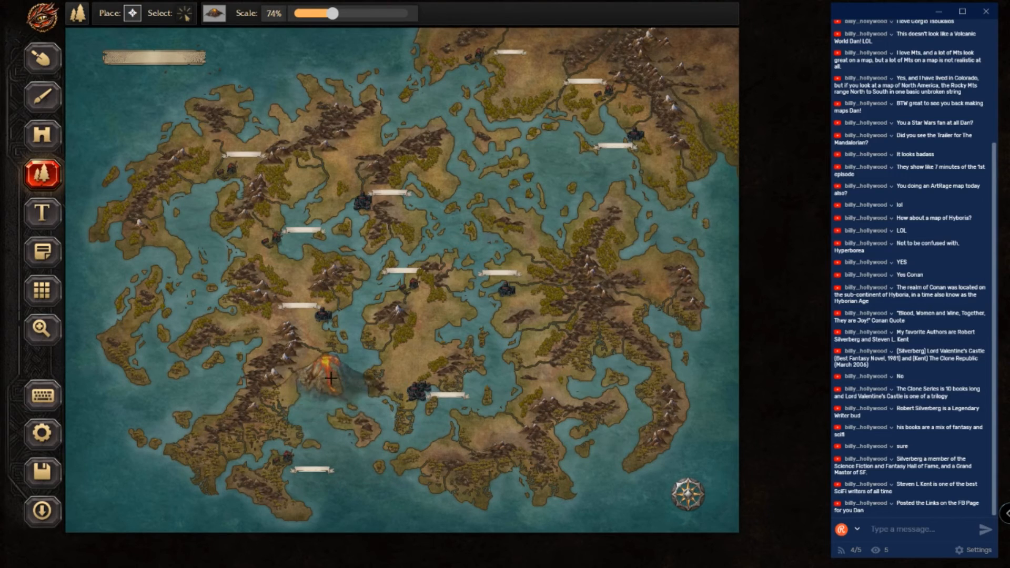
left_click_drag(333, 13, 306, 14)
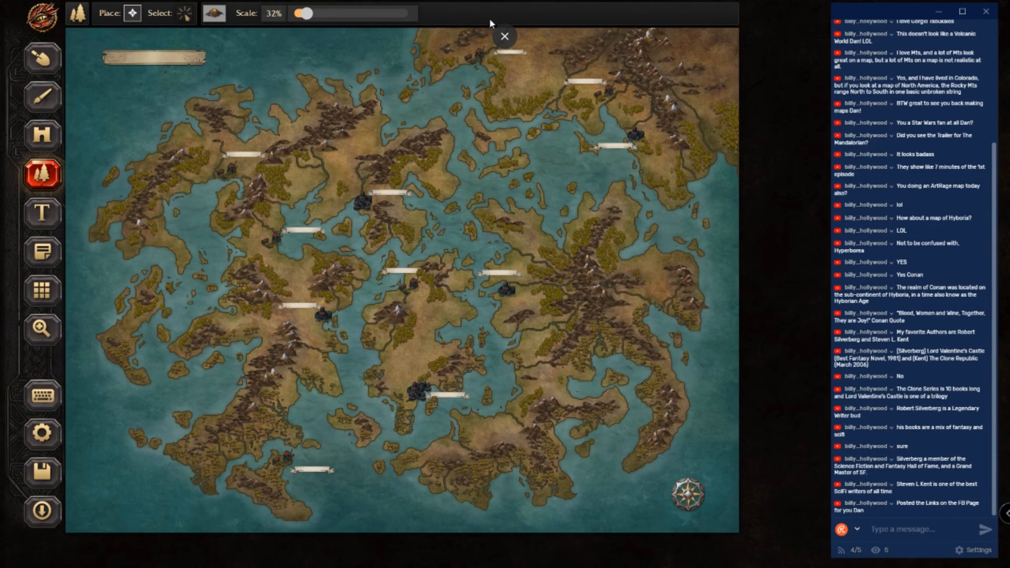
Step: Try a volcano at the northeastern continent's northern edge, and delete it
left_click(562, 38)
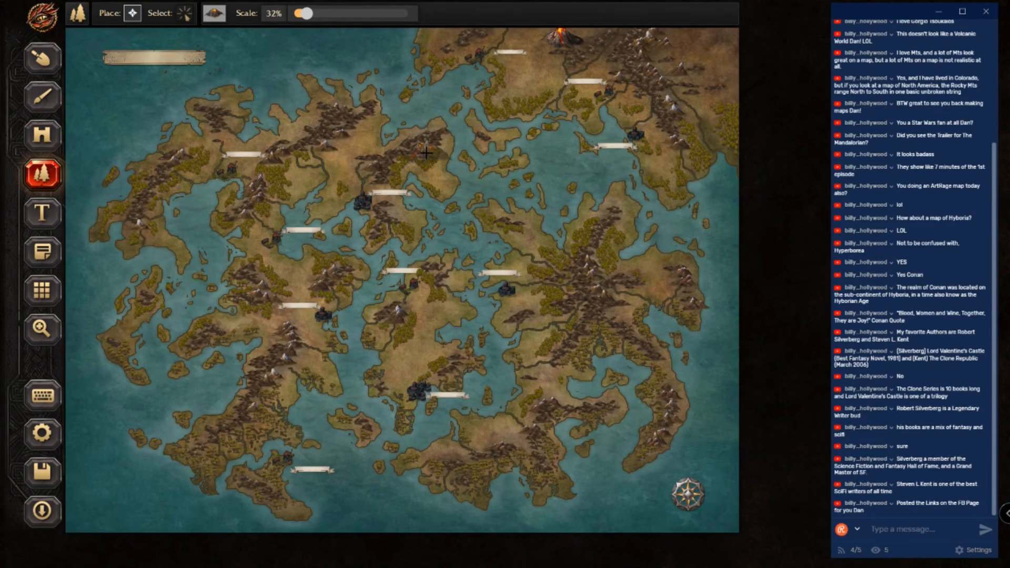
left_click(185, 14)
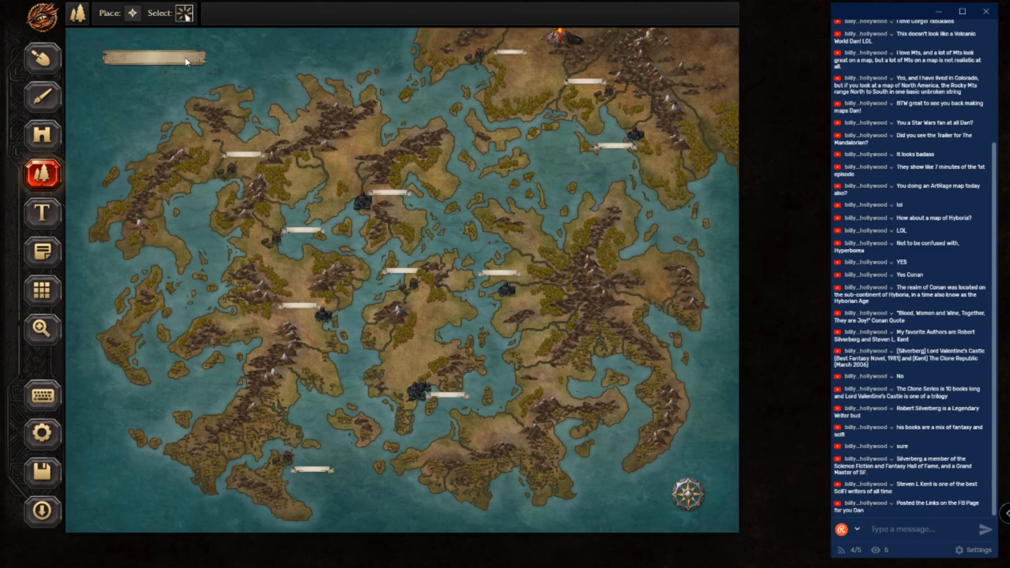
left_click(556, 36)
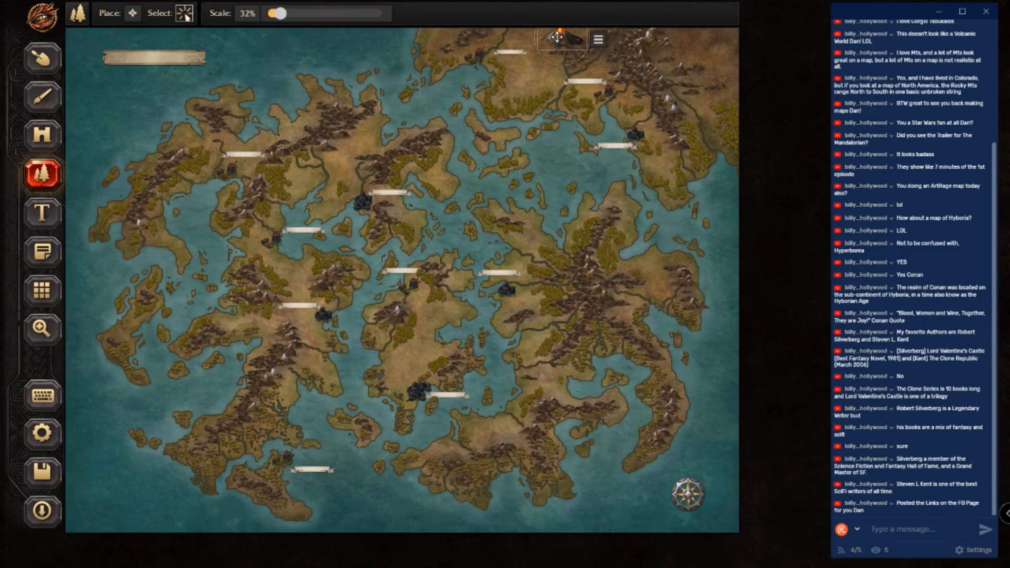
key("Delete")
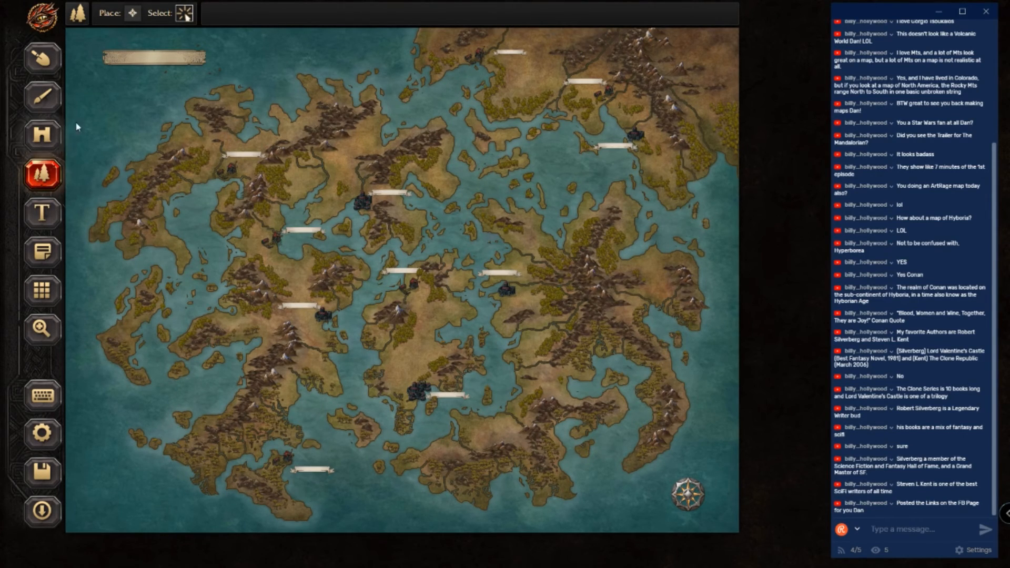
Step: Set the volcano's scale to 23% and place one on the southern tip of the southwestern peninsula
left_click(132, 14)
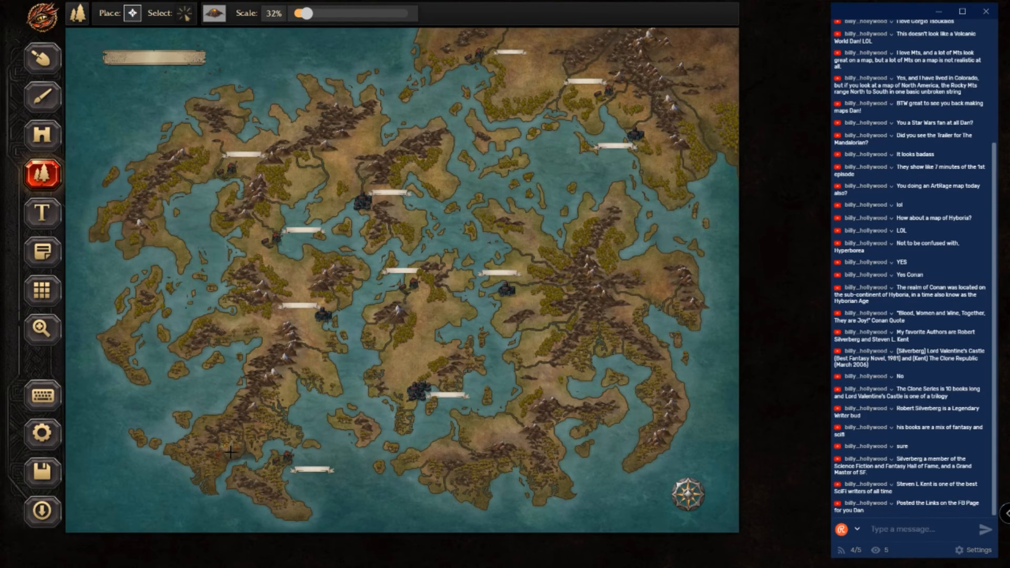
left_click_drag(306, 13, 301, 13)
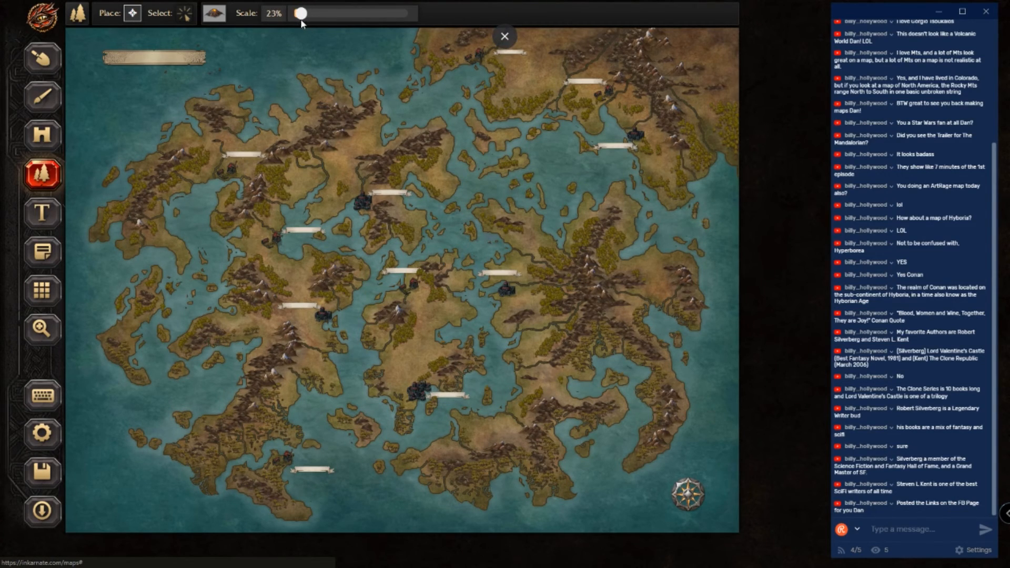
left_click(292, 511)
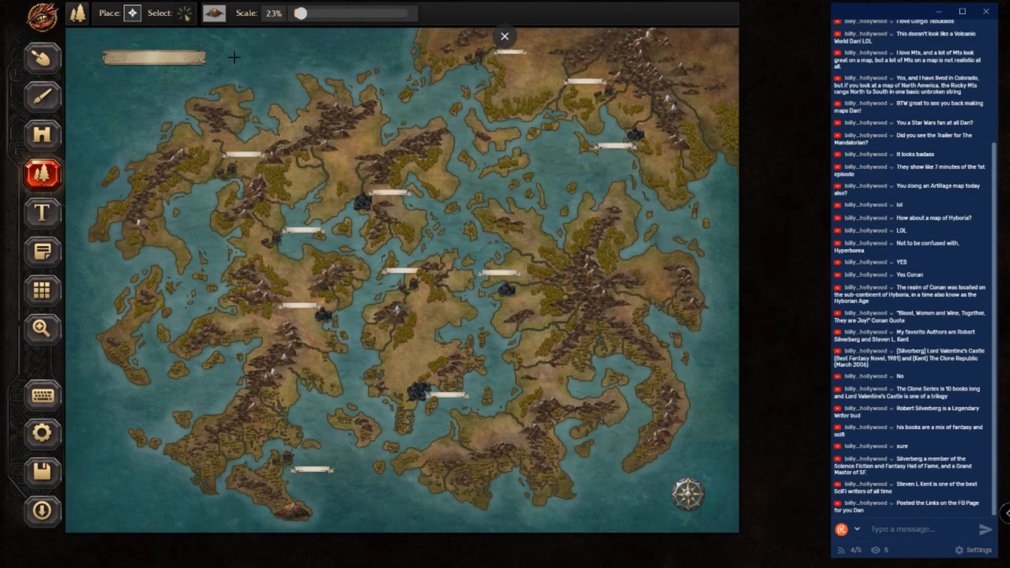
Step: Place another volcano on the middle of the map's westernmost island
left_click(117, 331)
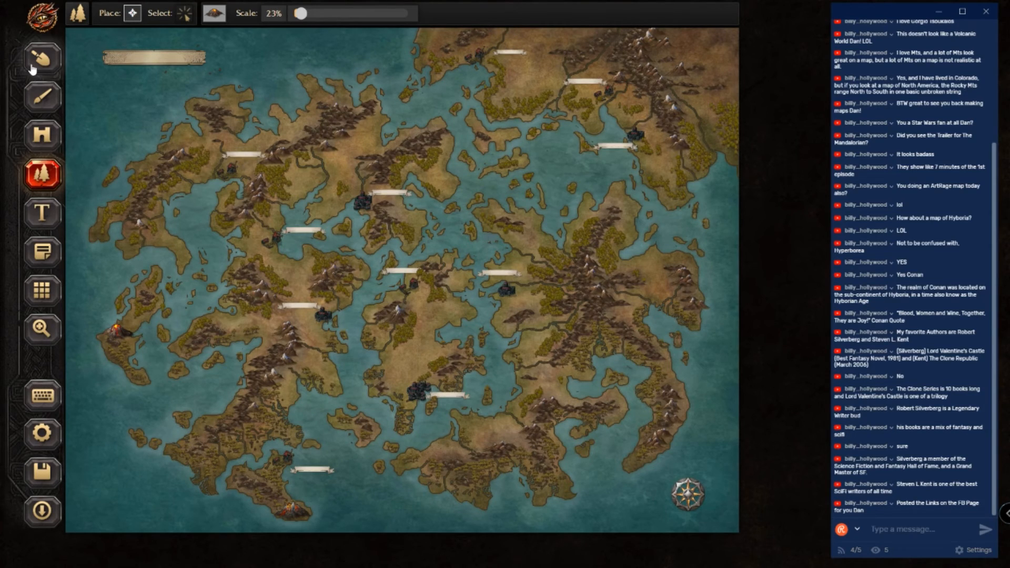
Step: Choose the Wasteland-03 texture for the foreground brush
left_click(42, 97)
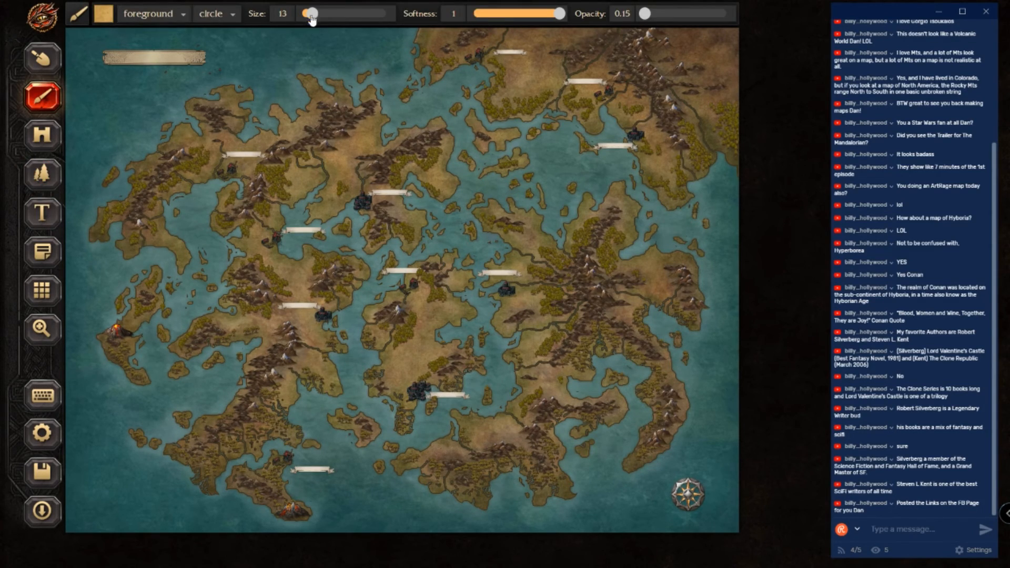
right_click(469, 209)
scroll(605, 194, "down", 5)
scroll(627, 267, "up", 1)
scroll(627, 267, "down", 3)
left_click(683, 442)
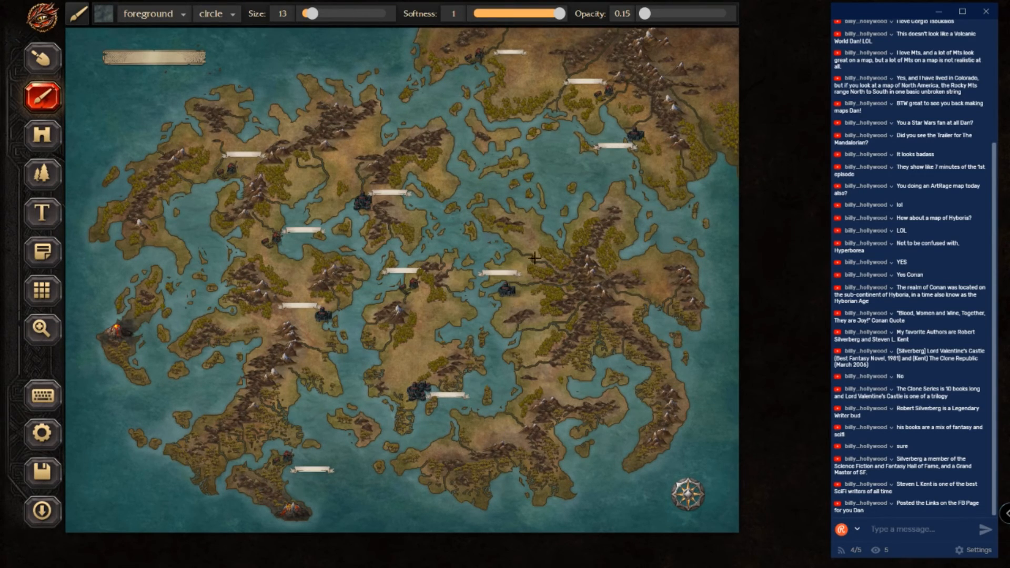
Step: Set the brush to paint the background with the Ocean-01-Blue-02-SL texture at size 91
left_click(167, 23)
left_click(154, 49)
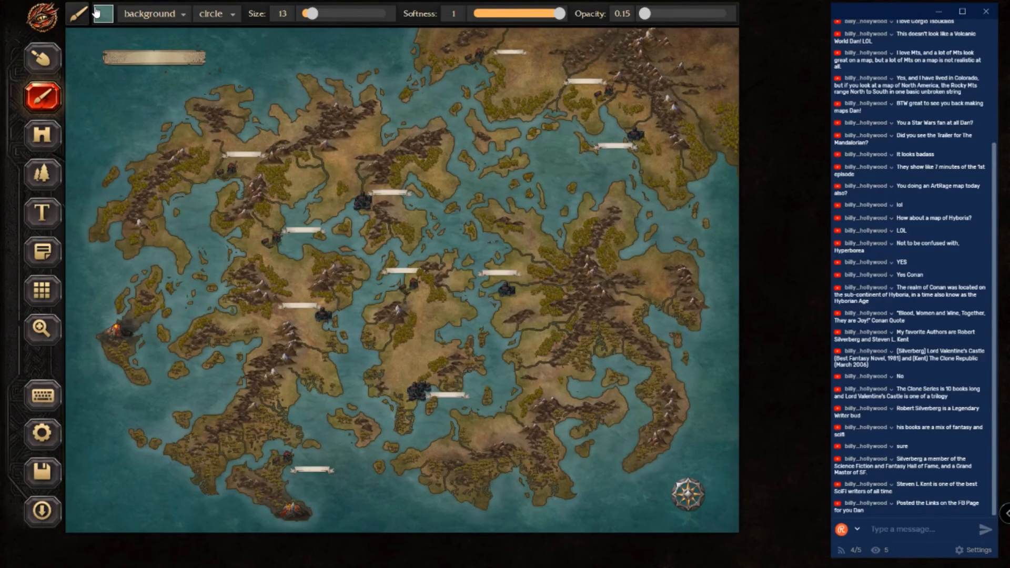
left_click(96, 11)
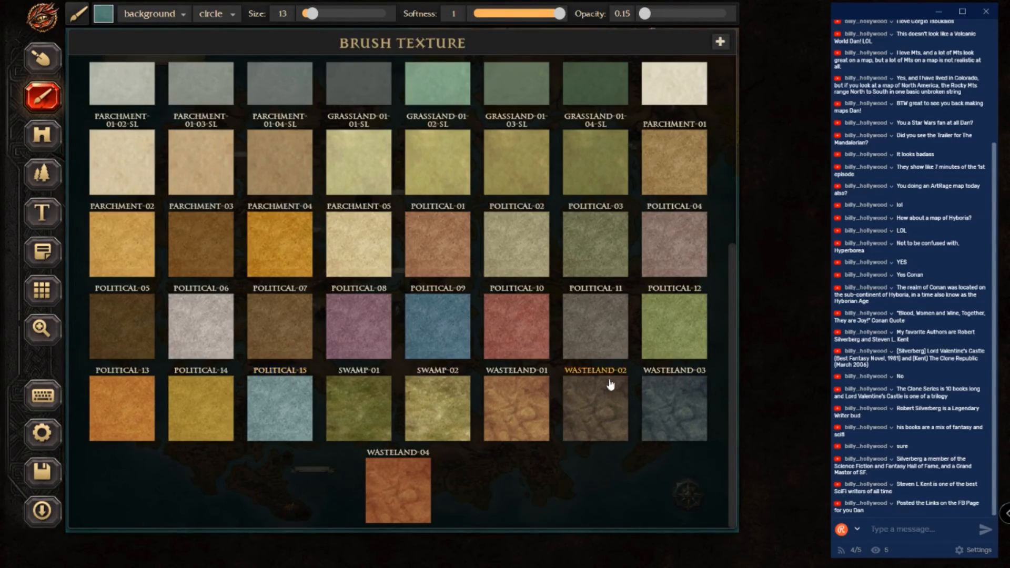
scroll(611, 386, "up", 5)
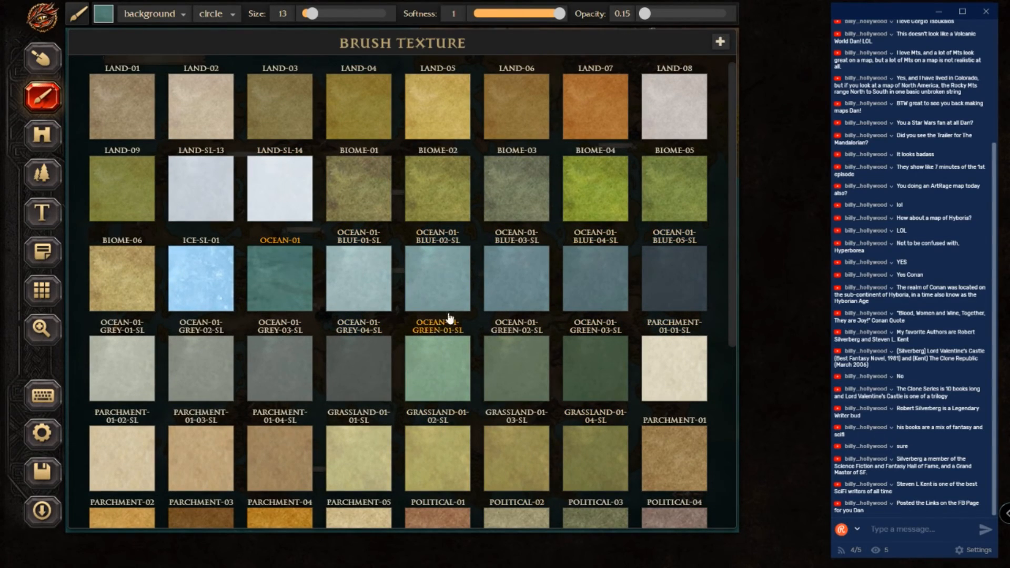
left_click(442, 272)
left_click_drag(309, 16, 364, 15)
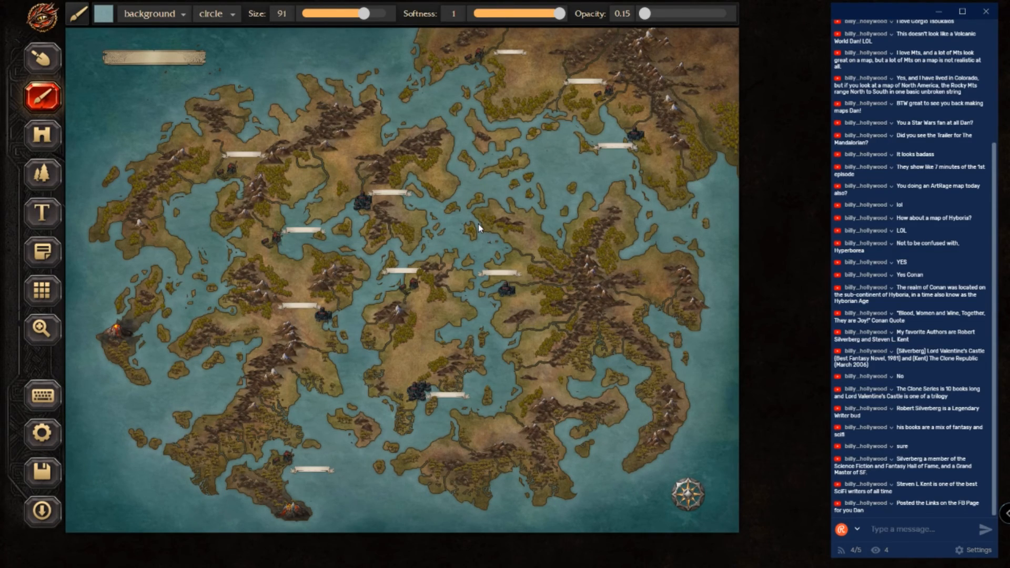
Step: Save the map and export it as a JPG image
left_click(41, 472)
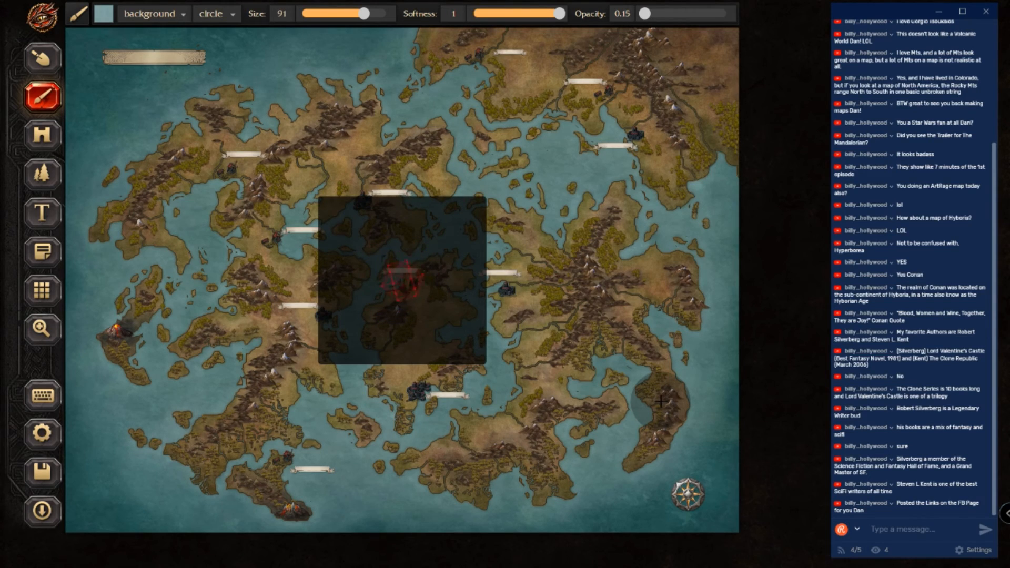
left_click(37, 521)
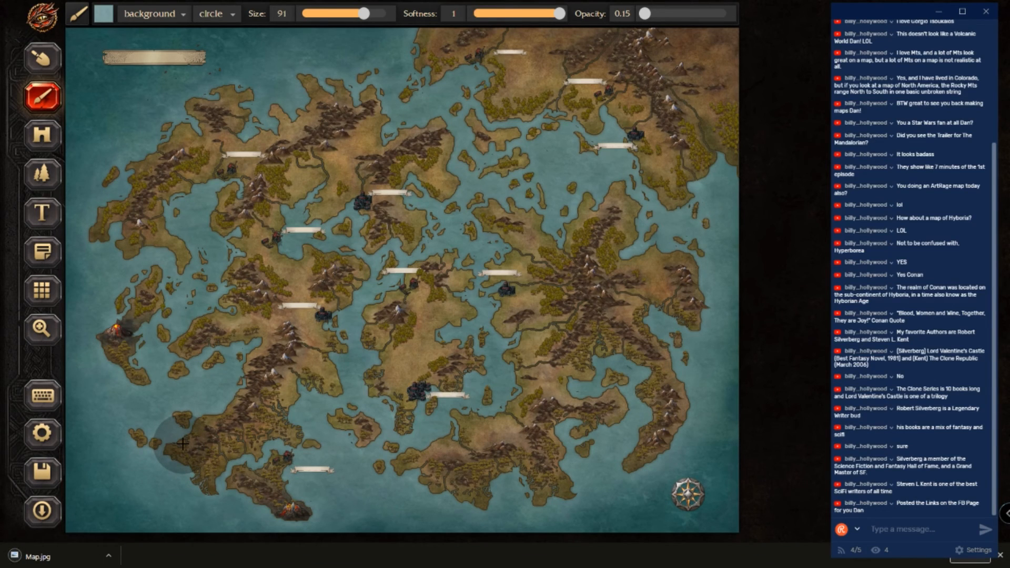
Step: Open the exported Map.jpg in Photos to examine the settlements and terrain up close, and return to the Inkarnate map
left_click(76, 557)
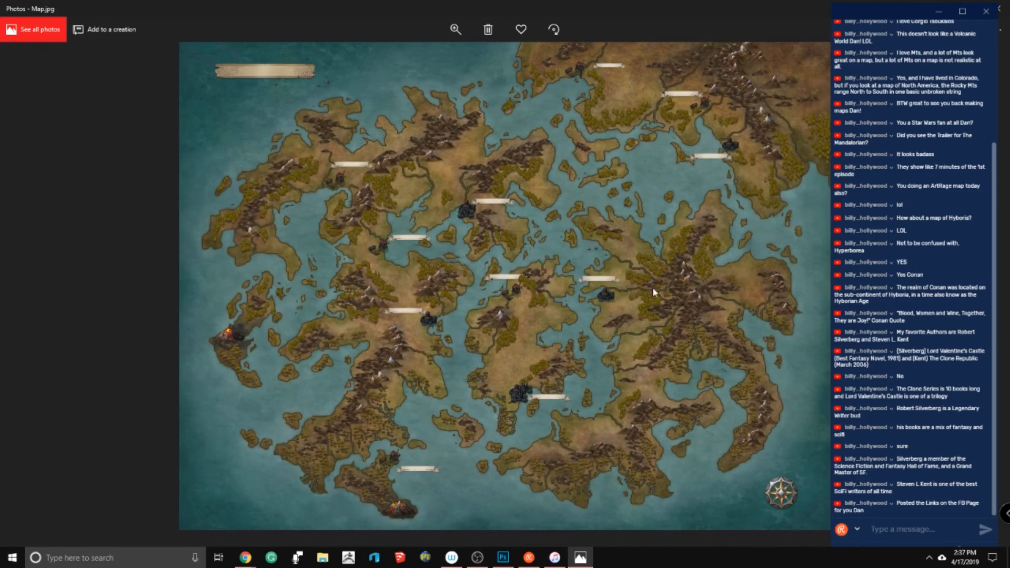
scroll(618, 267, "up", 5)
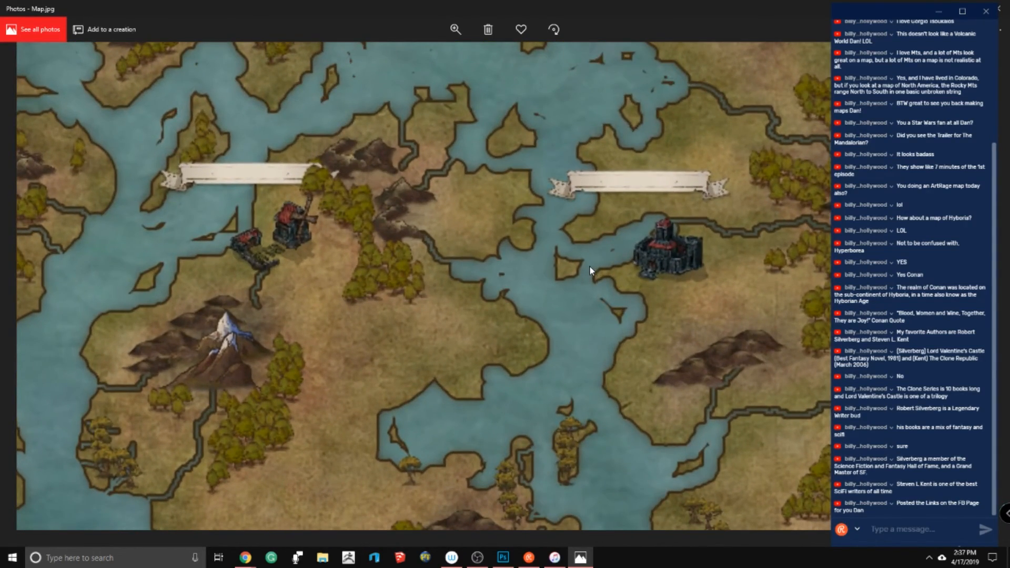
scroll(394, 205, "down", 6)
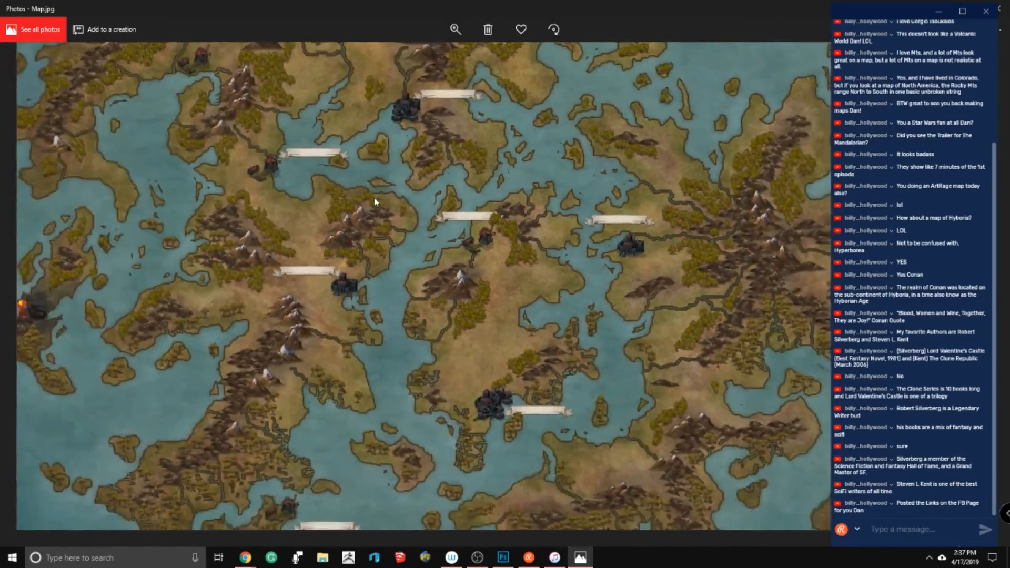
scroll(374, 198, "down", 2)
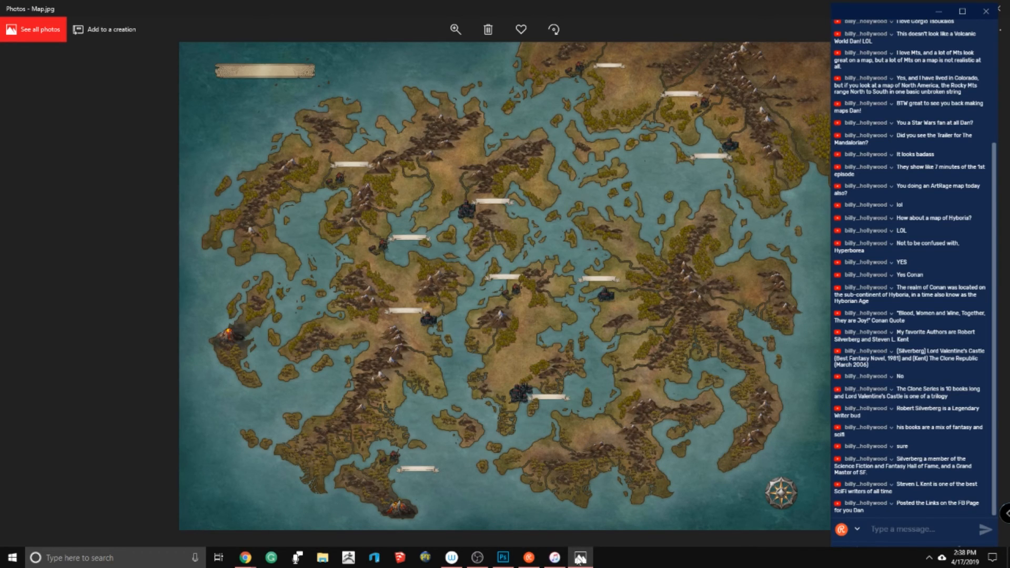
mouse_move(245, 558)
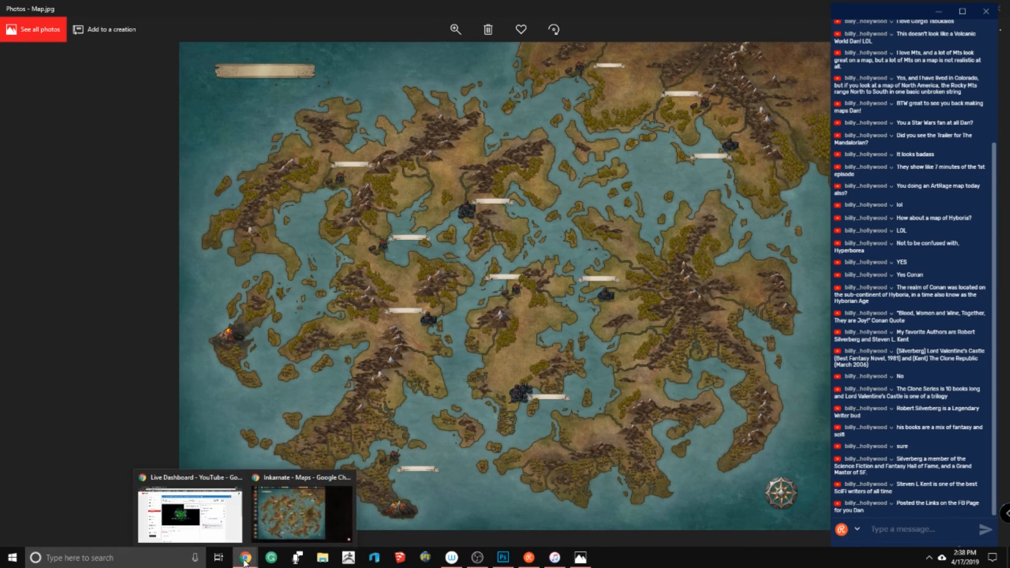
left_click(275, 513)
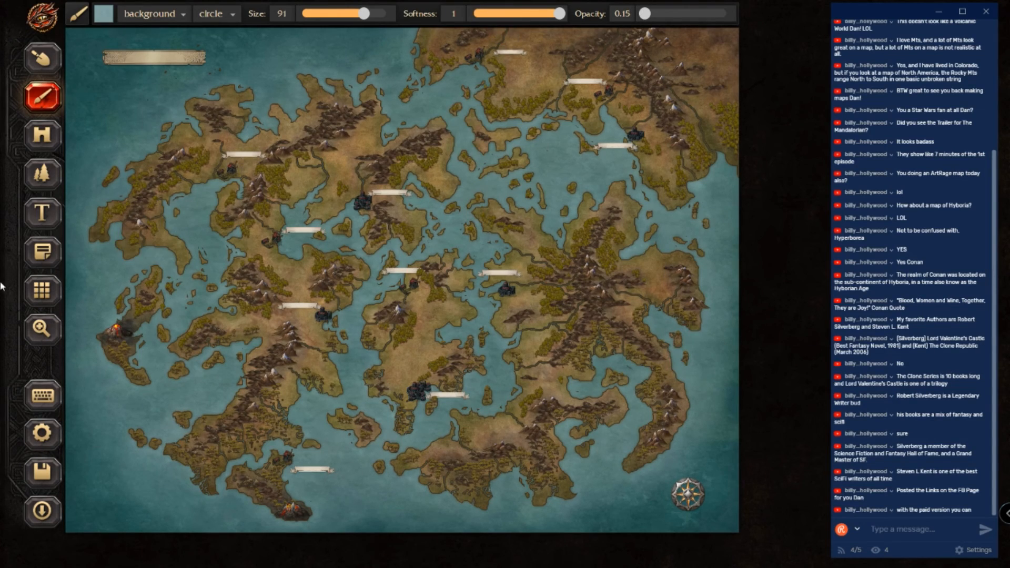
Step: Add the text label "N" directly above the compass rose in the map's southeast corner
left_click(40, 211)
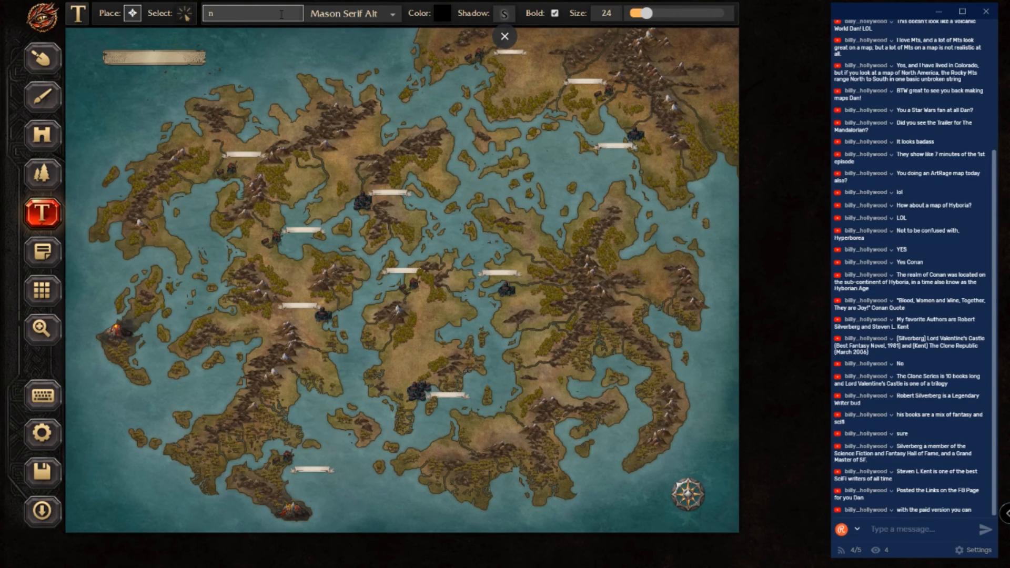
key("BackSpace")
key("BackSpace")
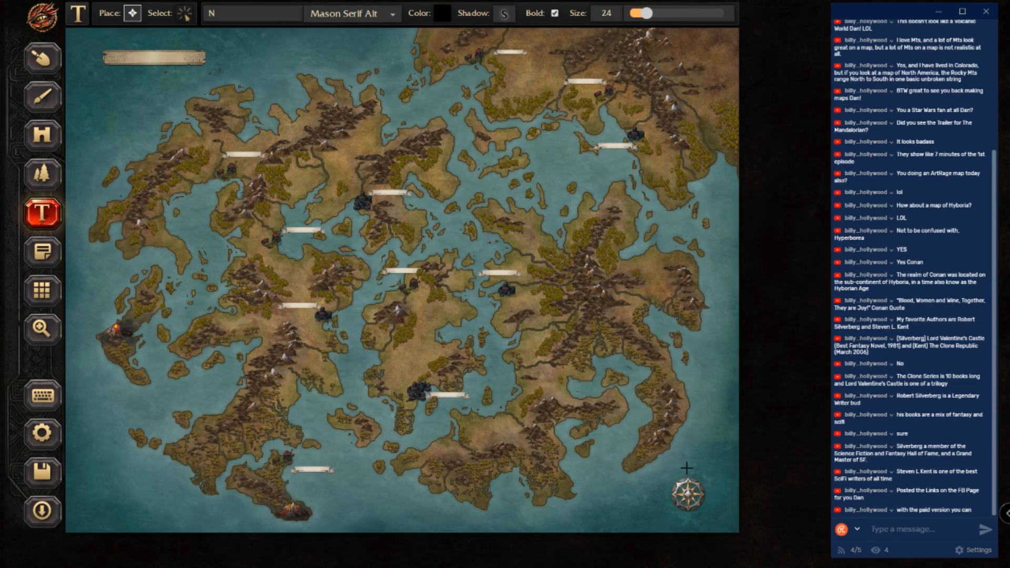
type("n")
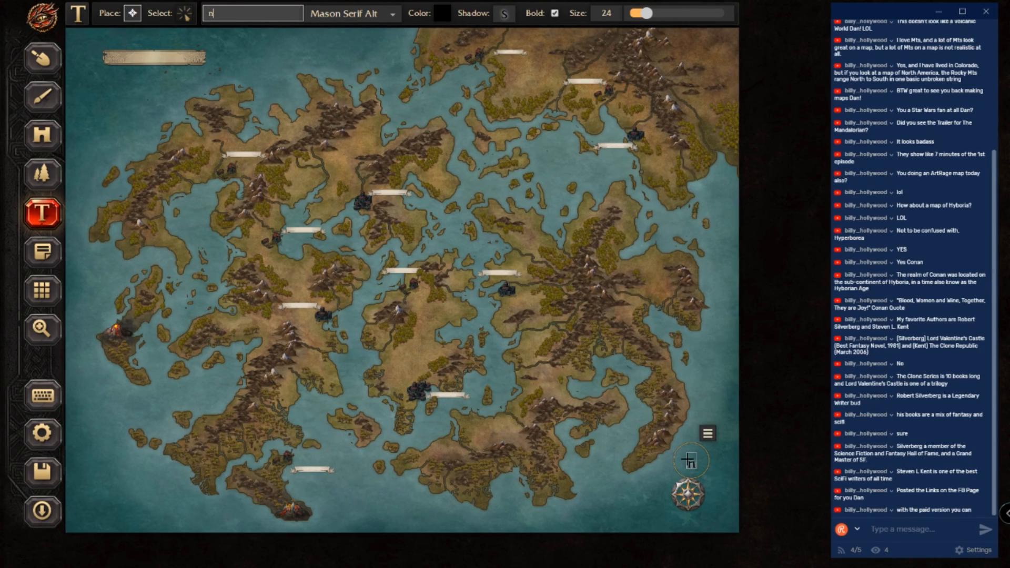
key("BackSpace")
type("N")
left_click(711, 433)
left_click_drag(692, 461, 689, 466)
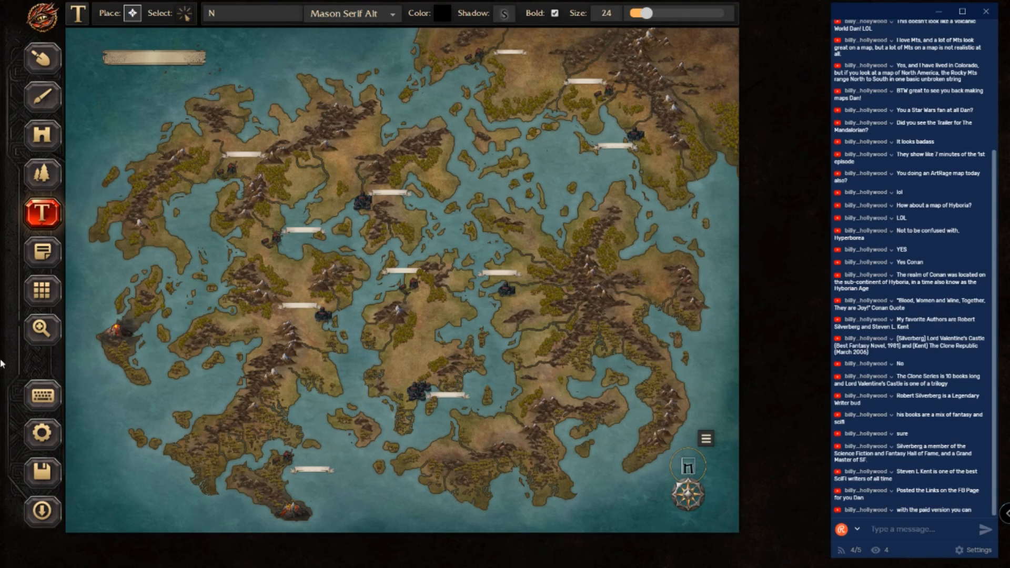
Step: Export the map with its compass label as a new JPG image
left_click(43, 509)
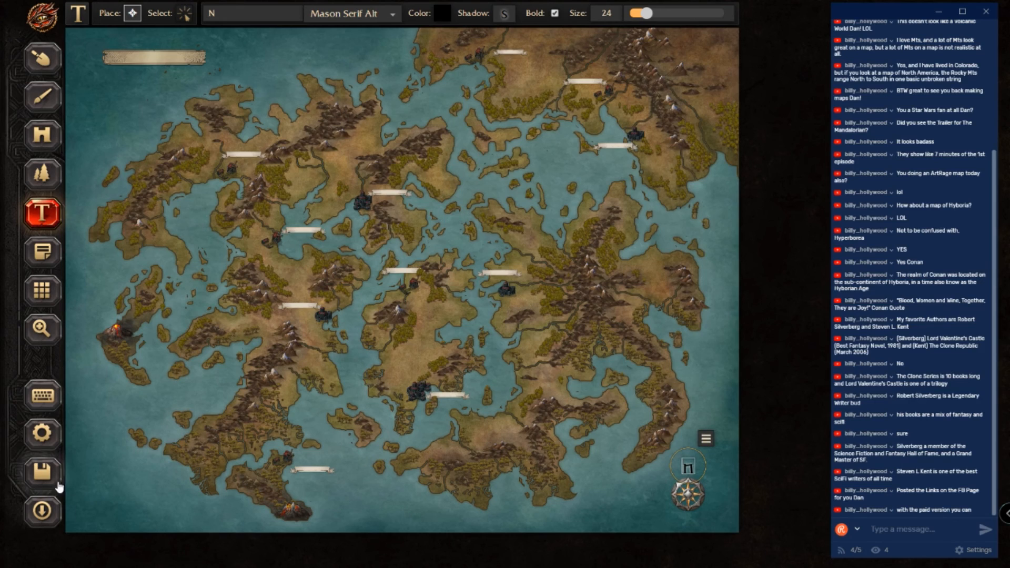
left_click(42, 512)
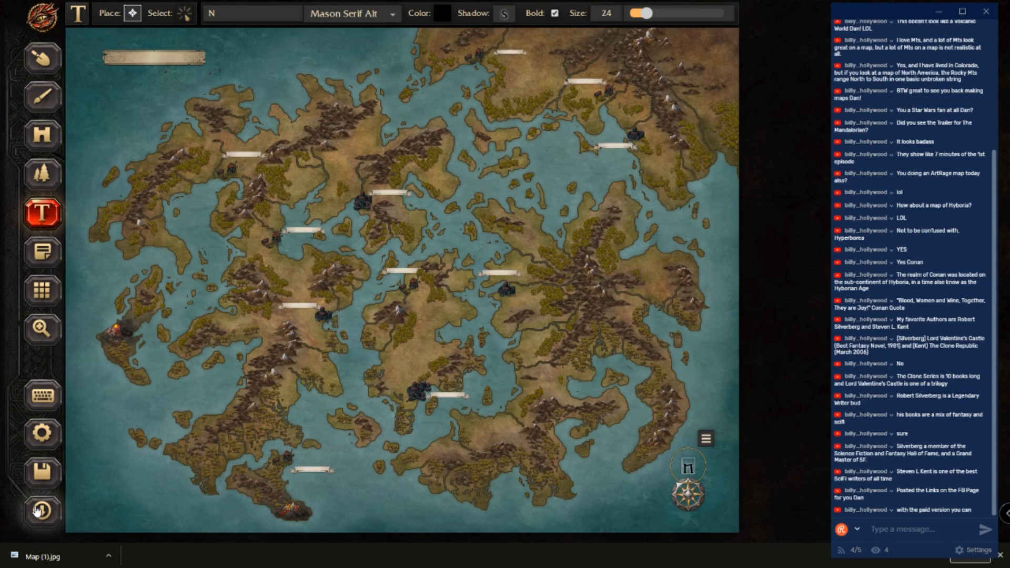
Step: Enter "Stream" as the map's title and "For Play test night" as its description, and close the map settings
left_click(46, 432)
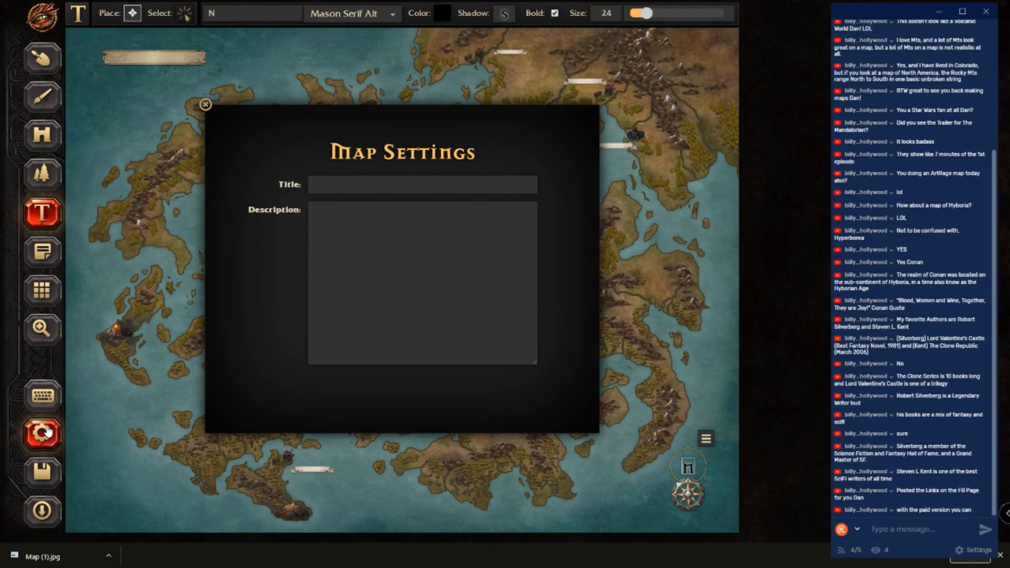
left_click(442, 186)
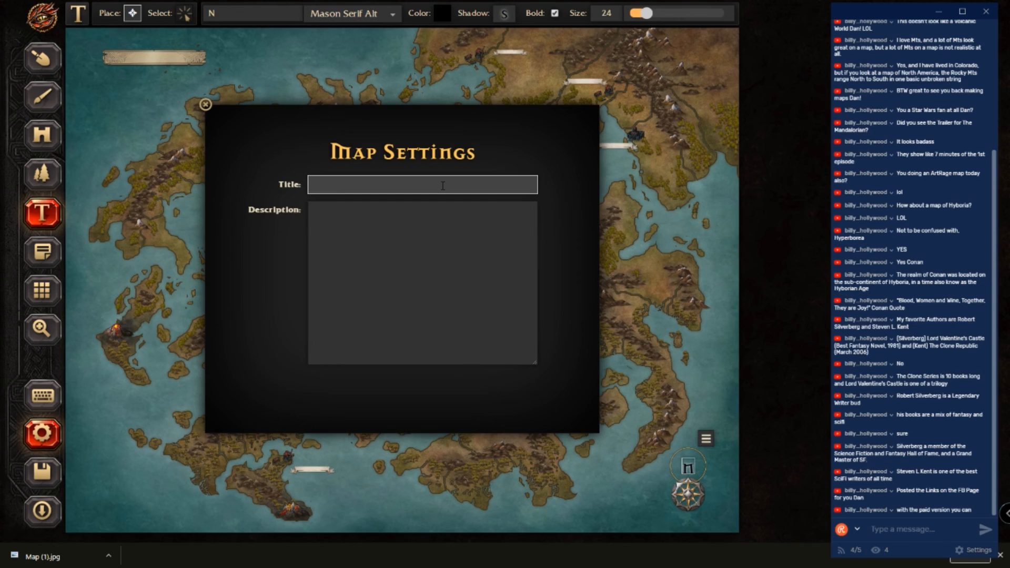
type("Stream")
key("Tab")
type("PLay")
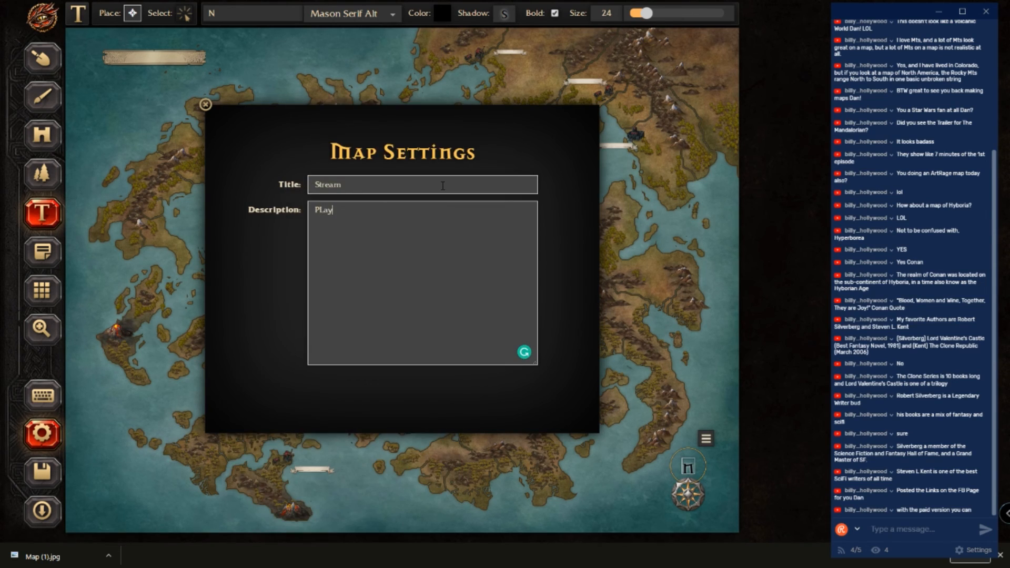
type("ed")
key("BackSpace")
key("BackSpace")
key("BackSpace")
key("BackSpace")
key("BackSpace")
key("BackSpace")
type("For Play test night")
key("Return")
left_click(629, 77)
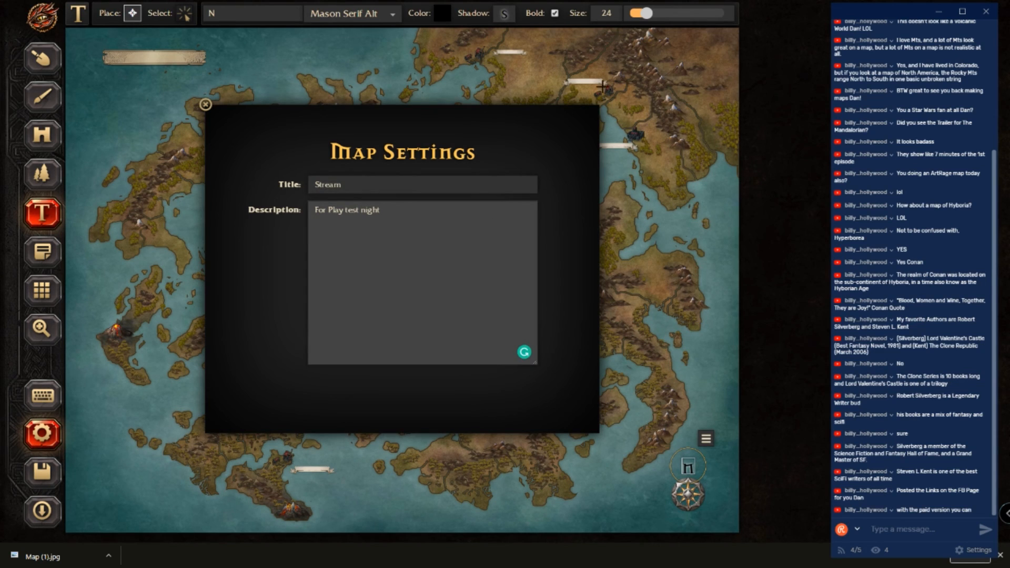
left_click(205, 105)
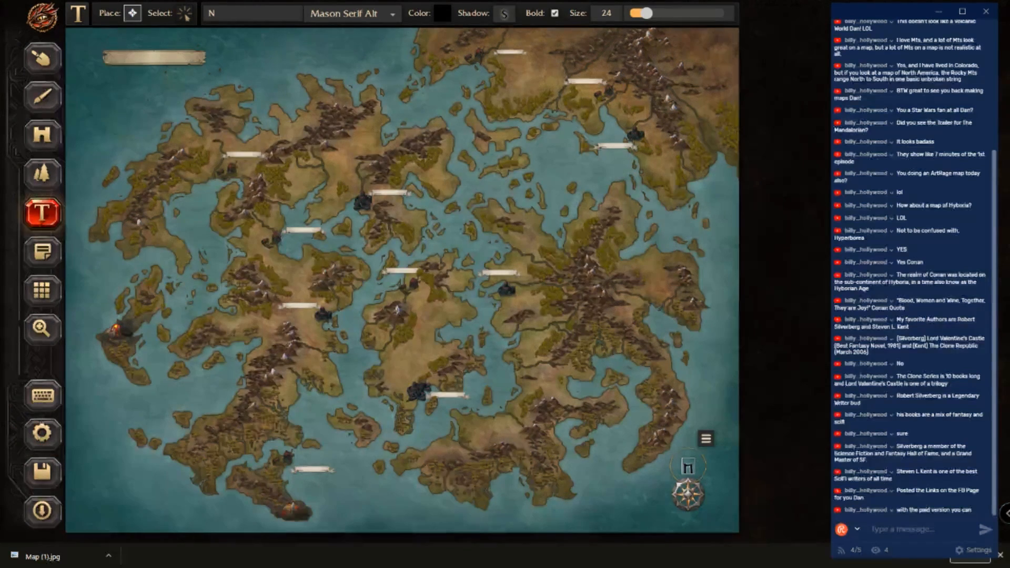
Step: Leave the map editor for the Maps overview, discarding unsaved changes
left_click(48, 17)
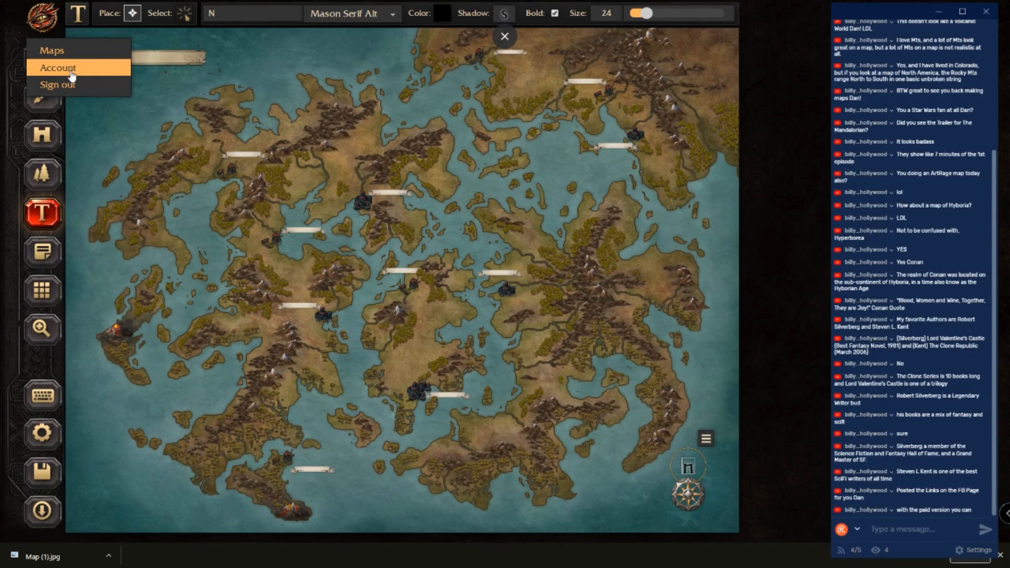
left_click(52, 50)
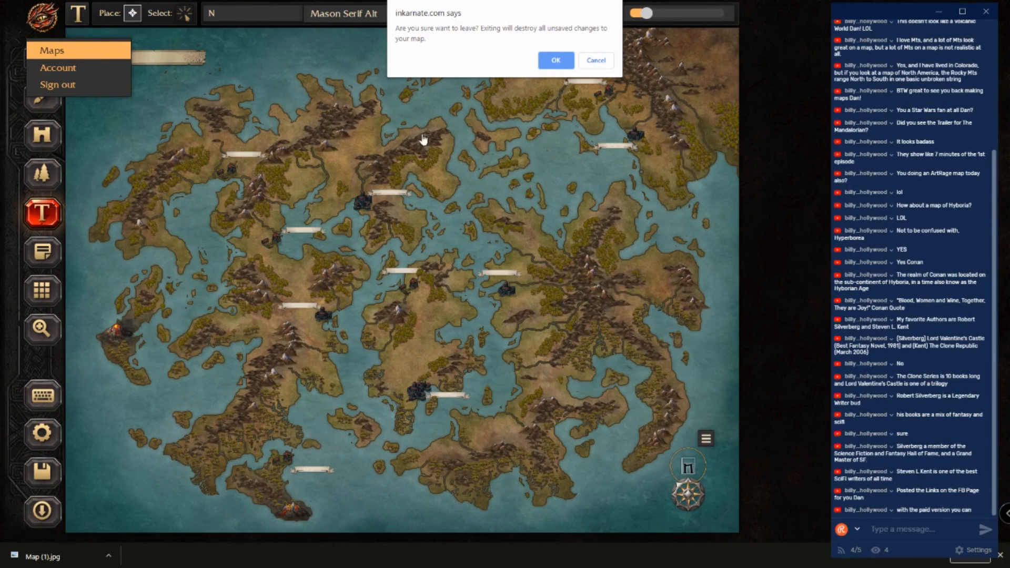
left_click(558, 67)
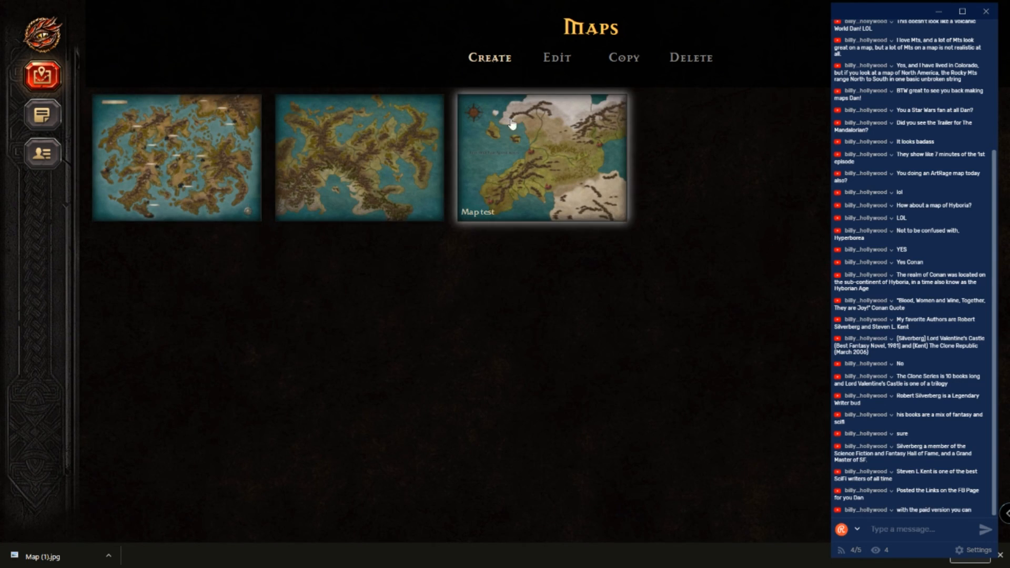
Step: Look at the quality options offered for creating a new map, and dismiss them
left_click(485, 62)
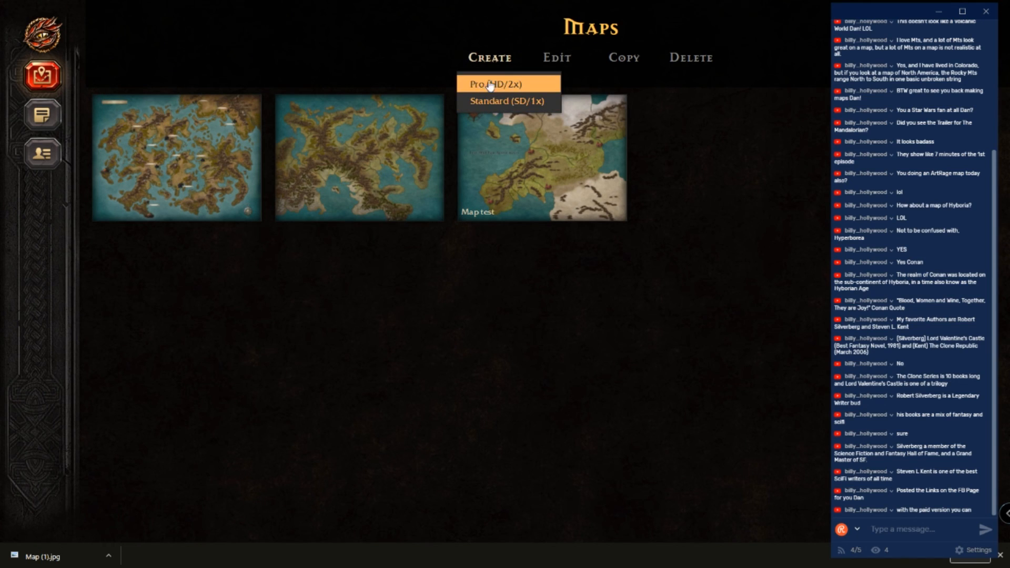
left_click(450, 450)
left_click(497, 62)
left_click(593, 357)
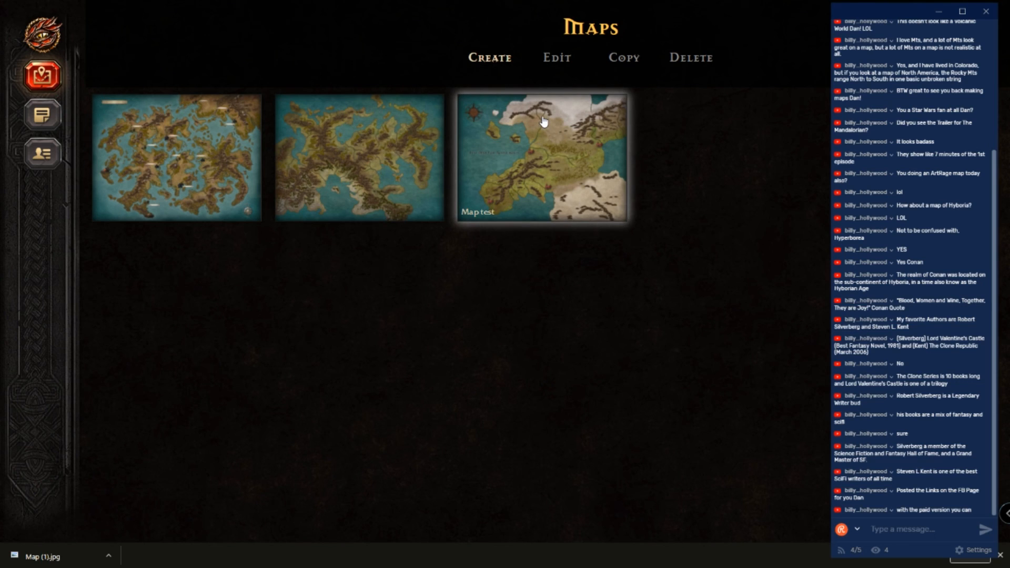